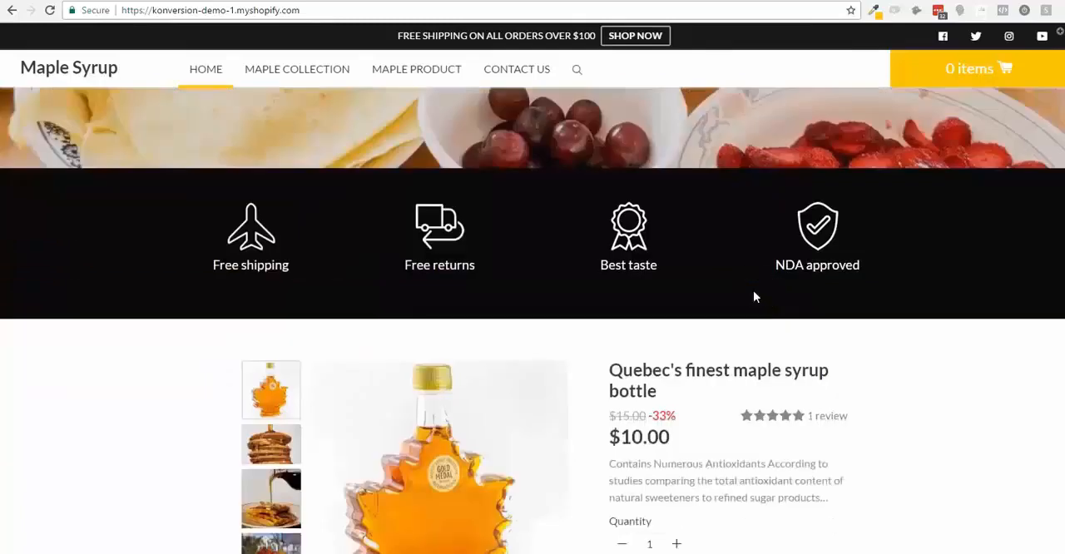
- Look through the Maple Syrup store's finished homepage, from the icon row to the testimonial and footer
scroll(504, 356, "down", 2)
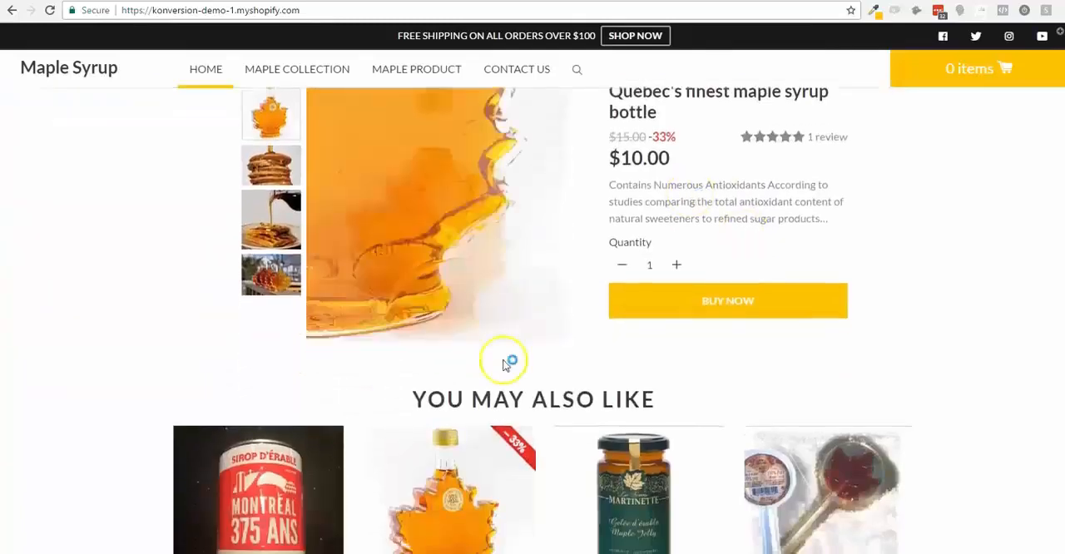
scroll(818, 285, "down", 2)
scroll(818, 286, "down", 6)
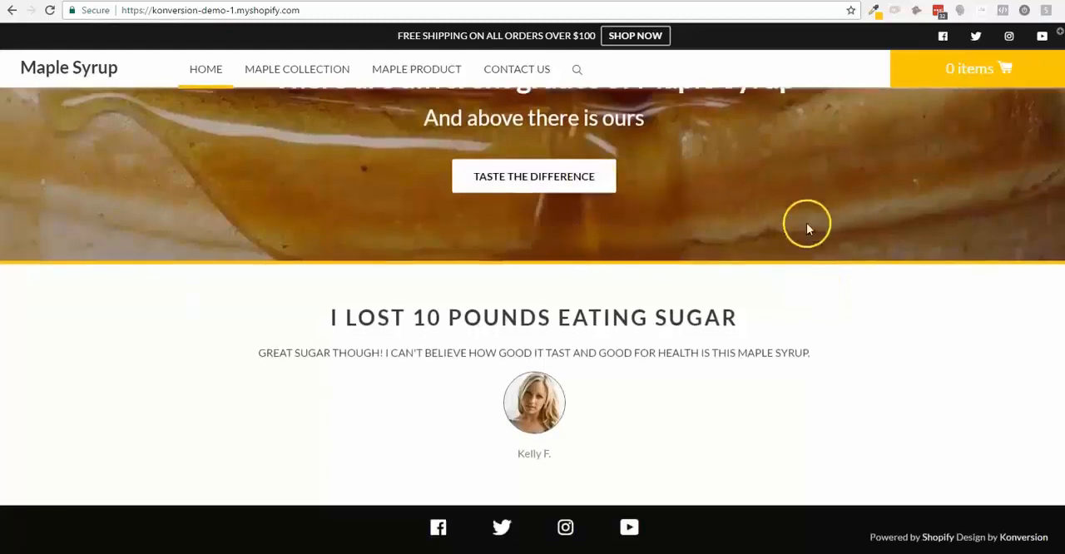
scroll(490, 405, "up", 20)
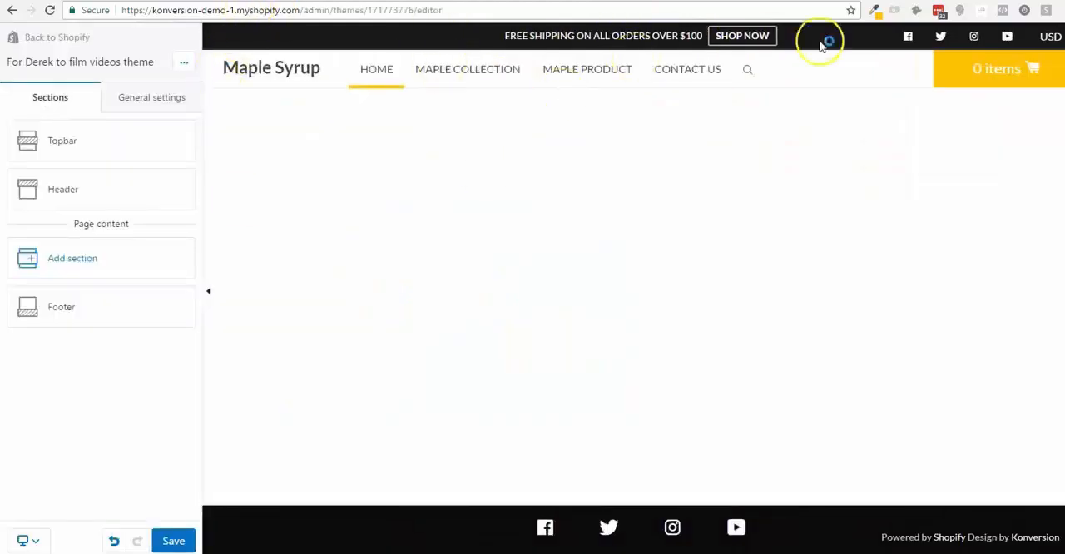
- In the Topbar section, choose the Desktop & Mobile display option and switch the social icons off and back on
left_click(120, 149)
left_click(106, 136)
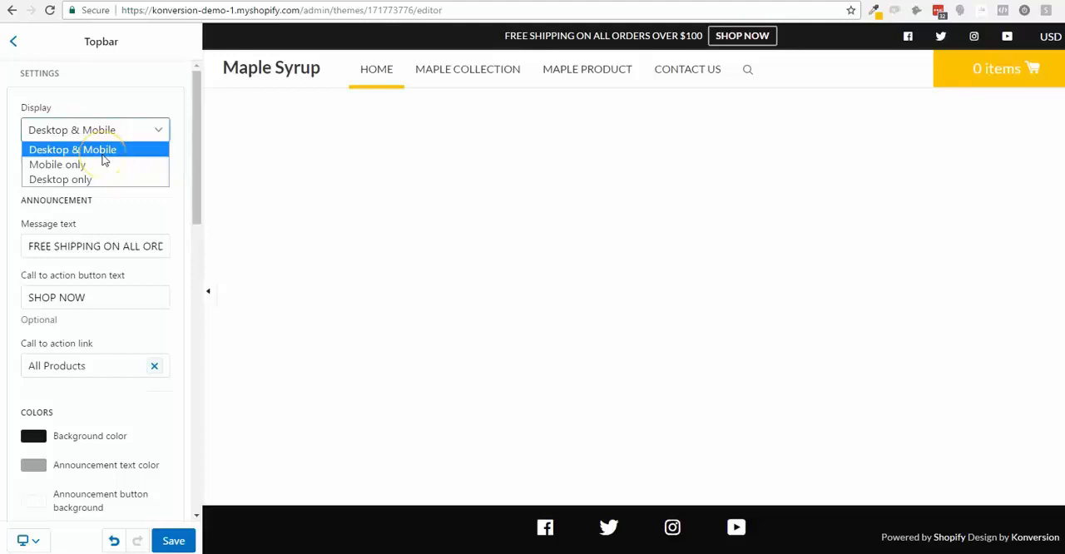
left_click(108, 148)
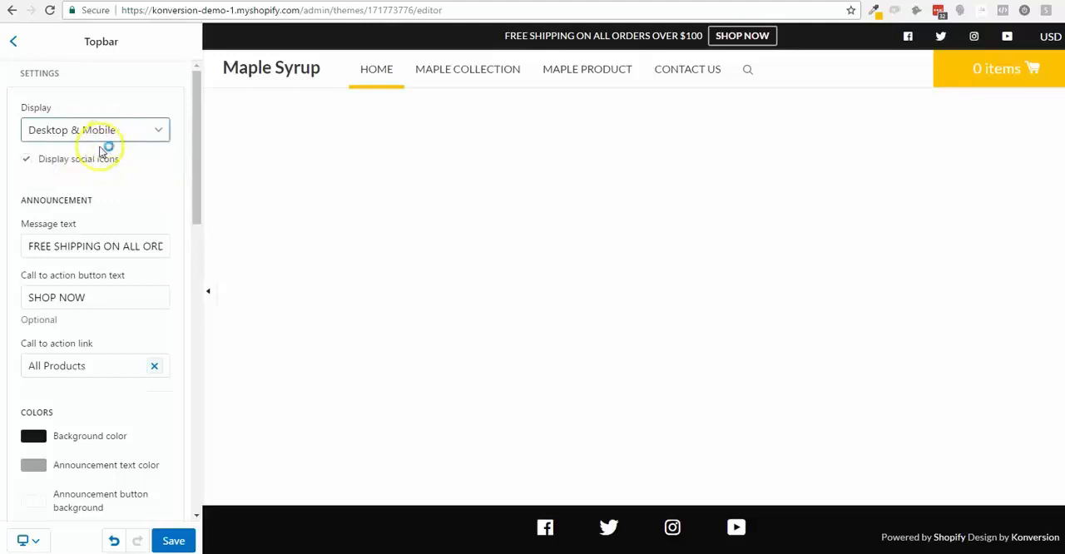
left_click(91, 166)
left_click(90, 166)
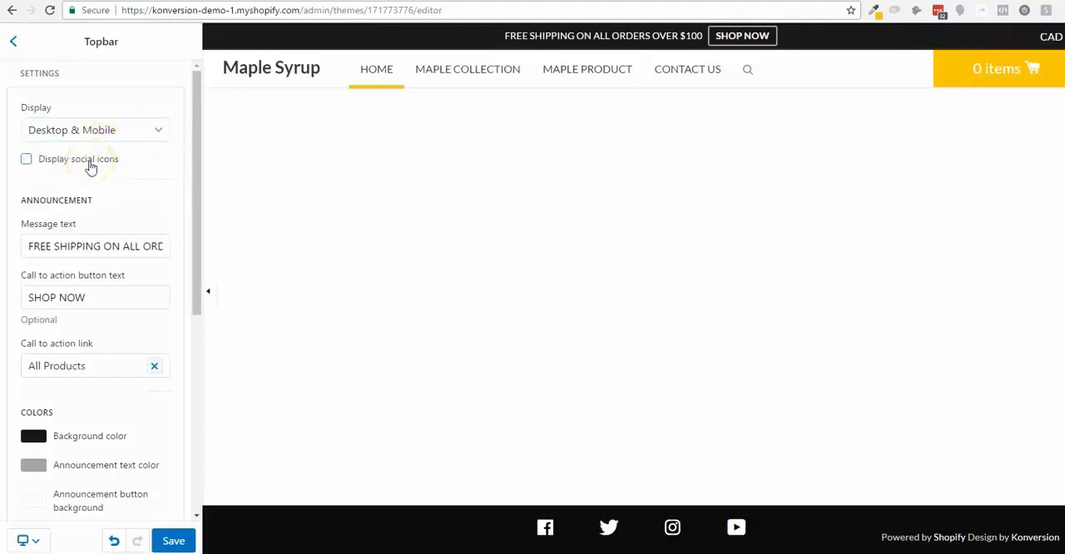
left_click(91, 166)
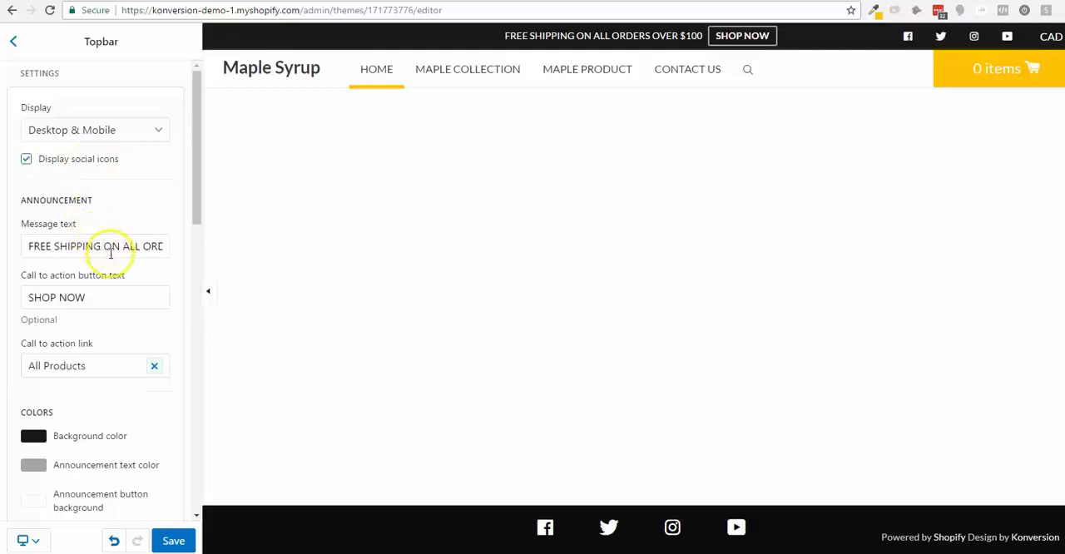
- Review the Topbar's announcement message, colors, currency conversion and social link settings, and return to the section list
triple_click(111, 250)
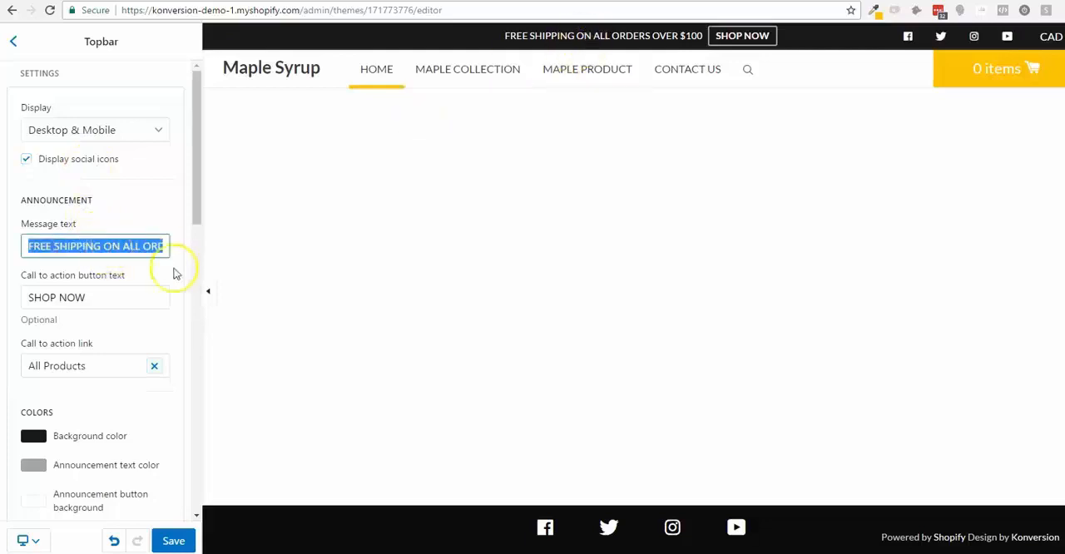
scroll(101, 283, "down", 3)
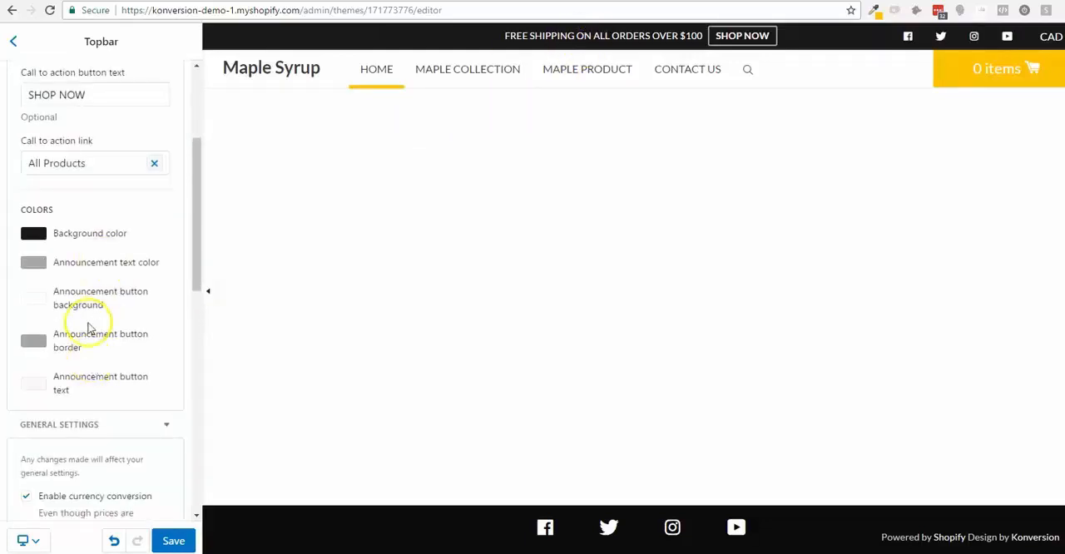
scroll(96, 349, "down", 1)
scroll(116, 384, "down", 2)
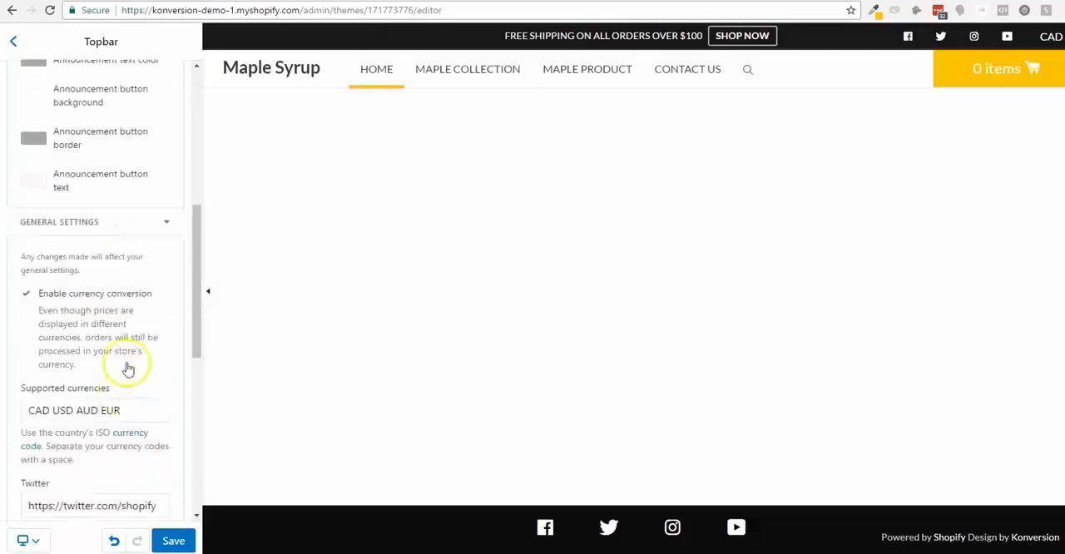
scroll(116, 306, "down", 1)
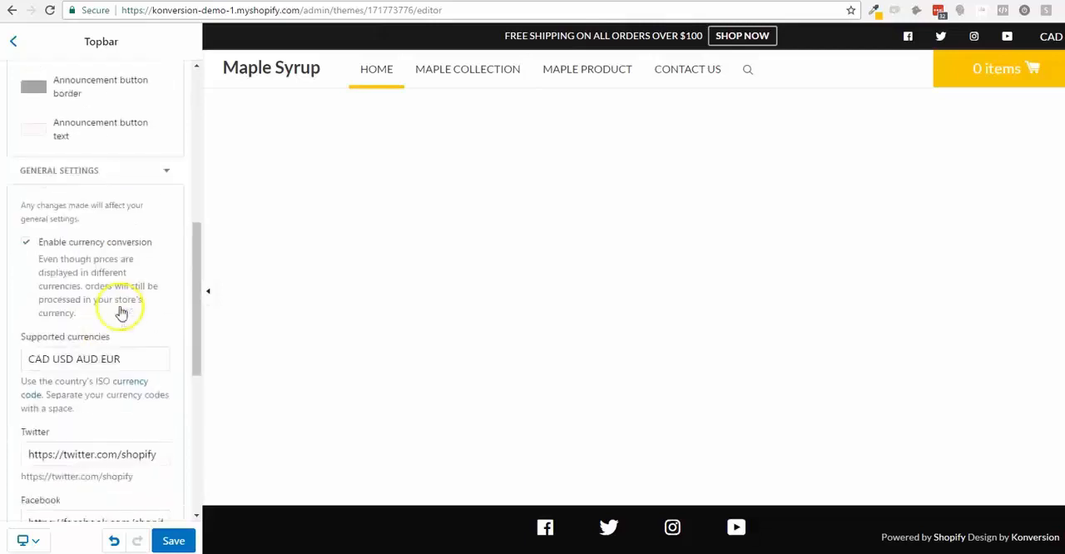
scroll(119, 331, "down", 3)
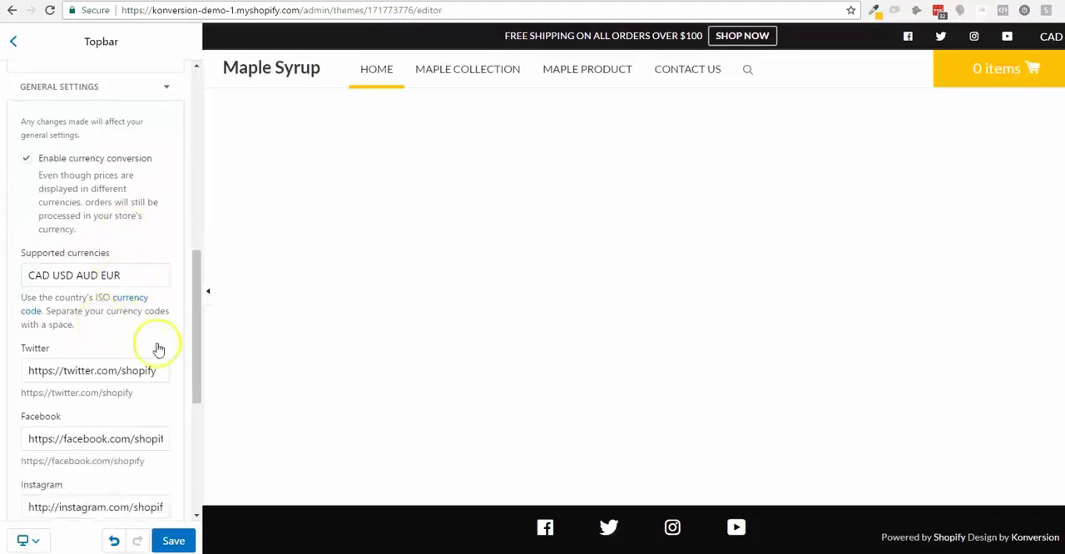
scroll(54, 202, "down", 1)
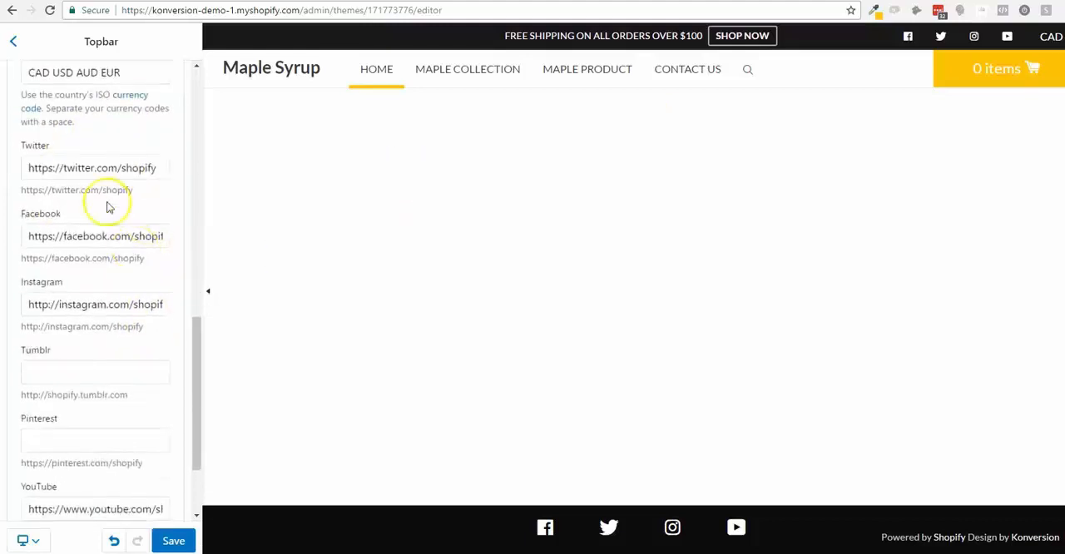
scroll(101, 203, "down", 2)
scroll(103, 274, "up", 10)
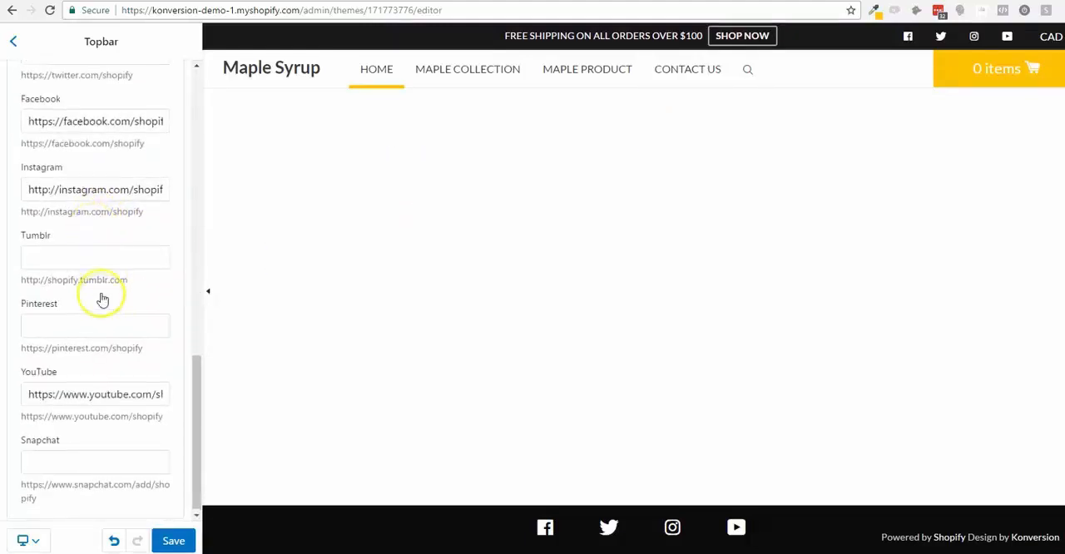
left_click(14, 41)
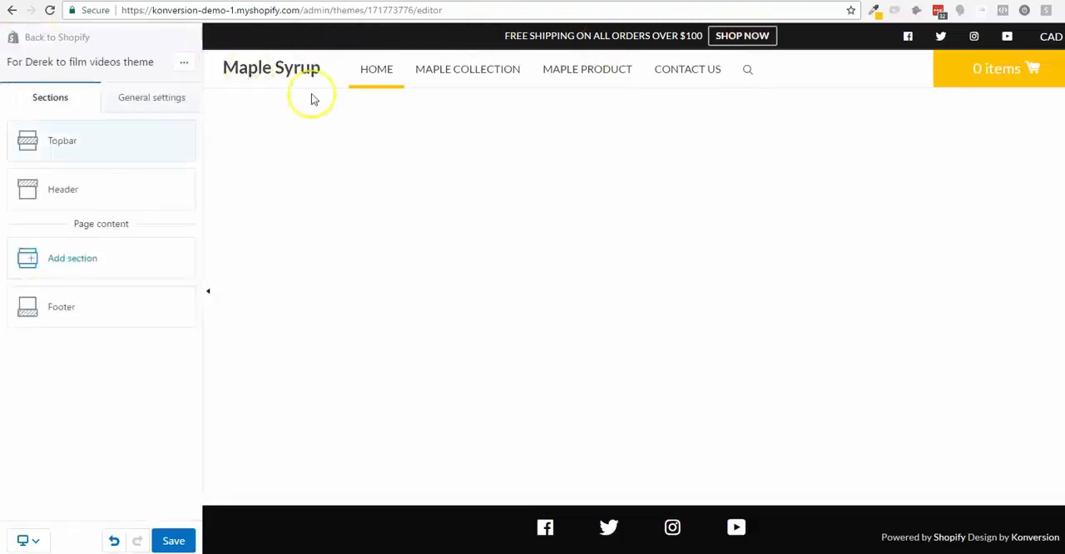
- Review the Header section's logo, customer account and cart type settings, and return to the section list
left_click(105, 190)
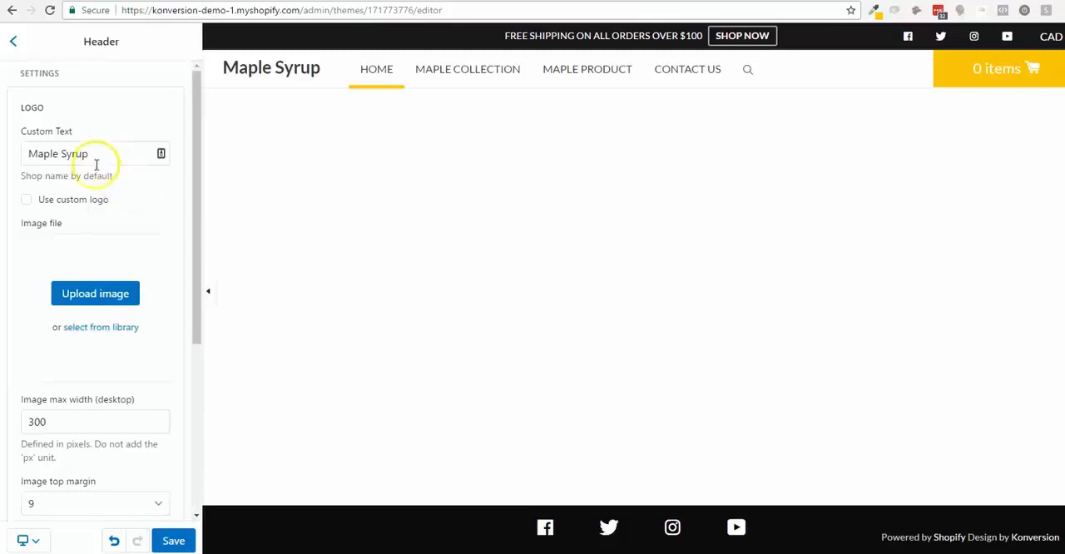
scroll(97, 164, "down", 3)
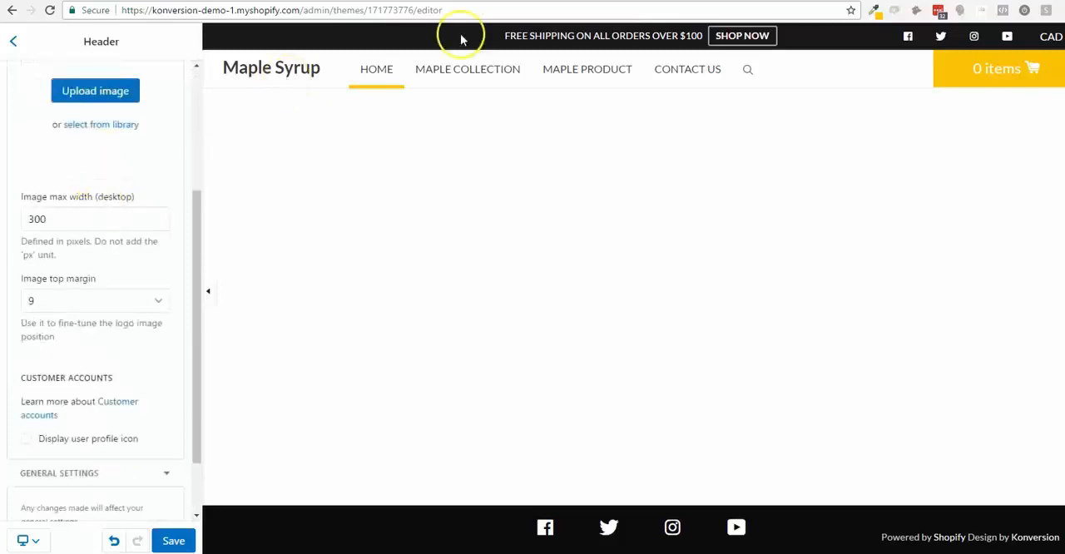
scroll(122, 325, "down", 1)
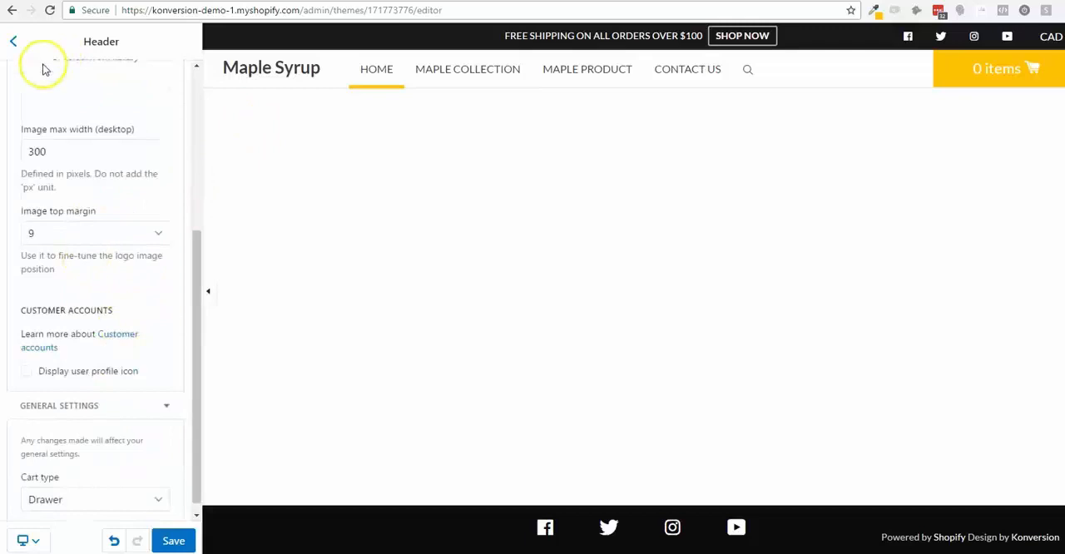
left_click(16, 43)
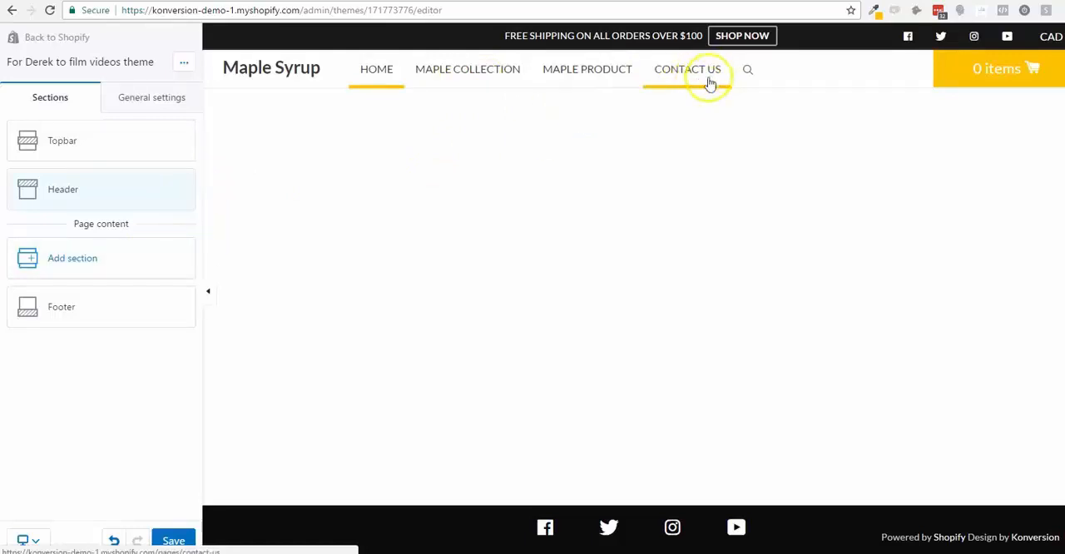
- Add a Slideshow section to the homepage content
left_click(135, 265)
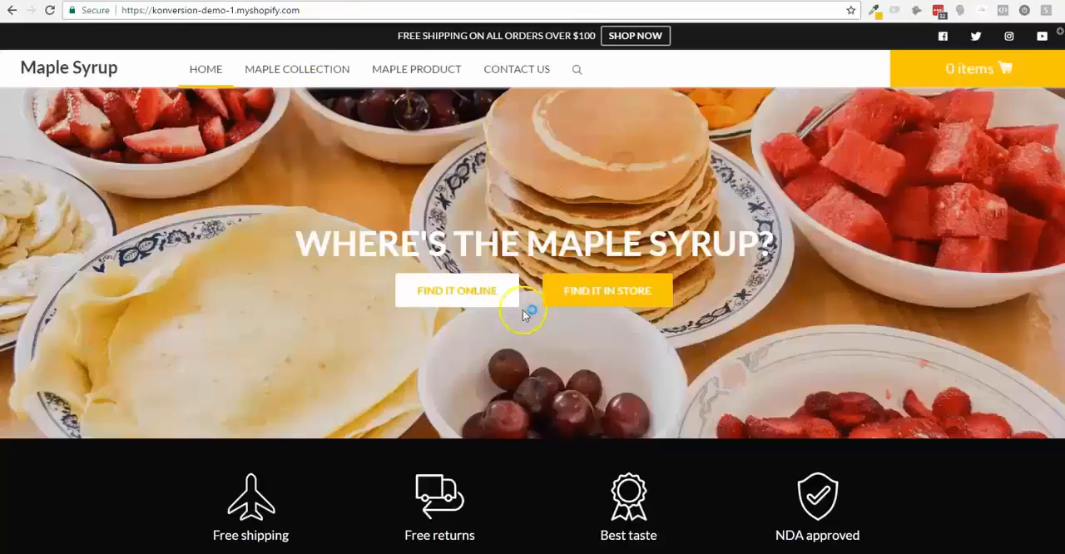
scroll(523, 310, "down", 7)
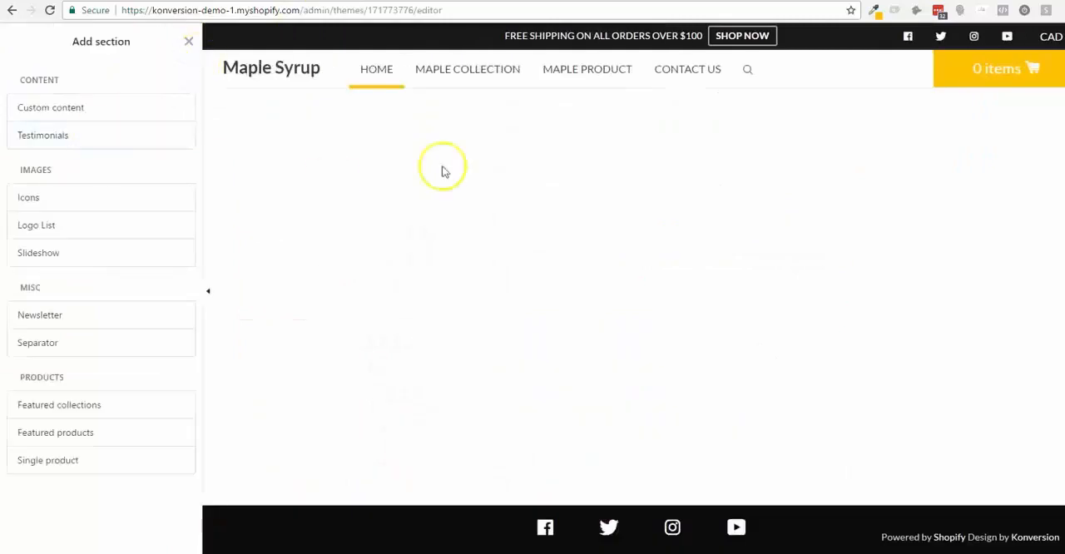
left_click(79, 261)
left_click(175, 253)
scroll(83, 325, "down", 2)
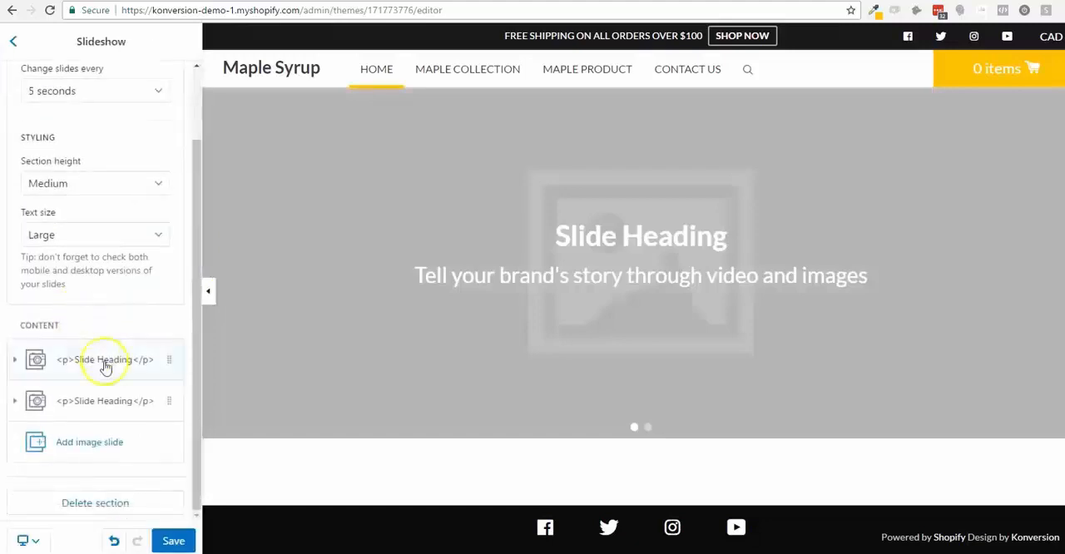
- Delete the second image slide from the slideshow
left_click(119, 407)
scroll(119, 409, "down", 10)
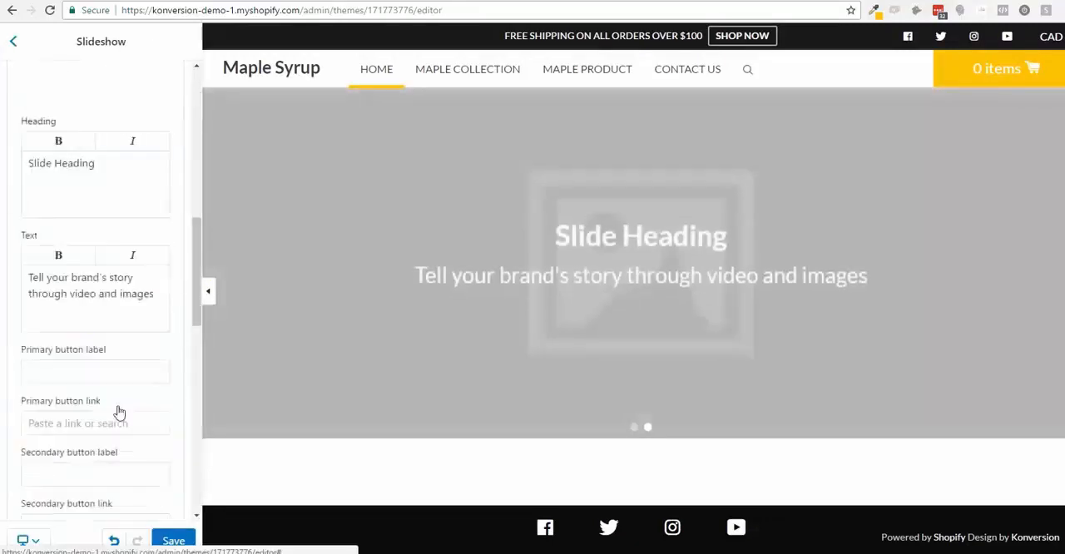
scroll(119, 409, "down", 5)
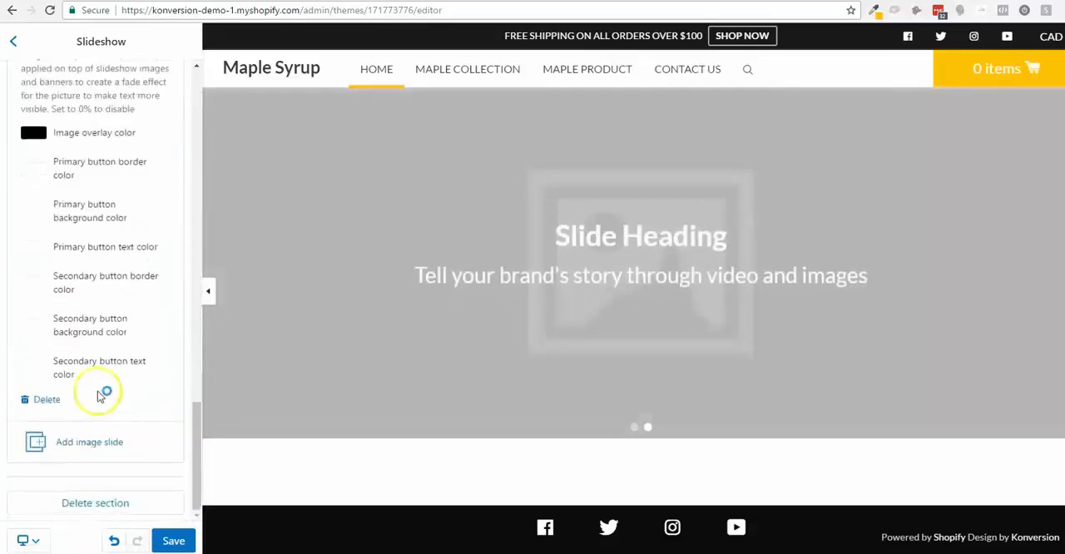
left_click(46, 400)
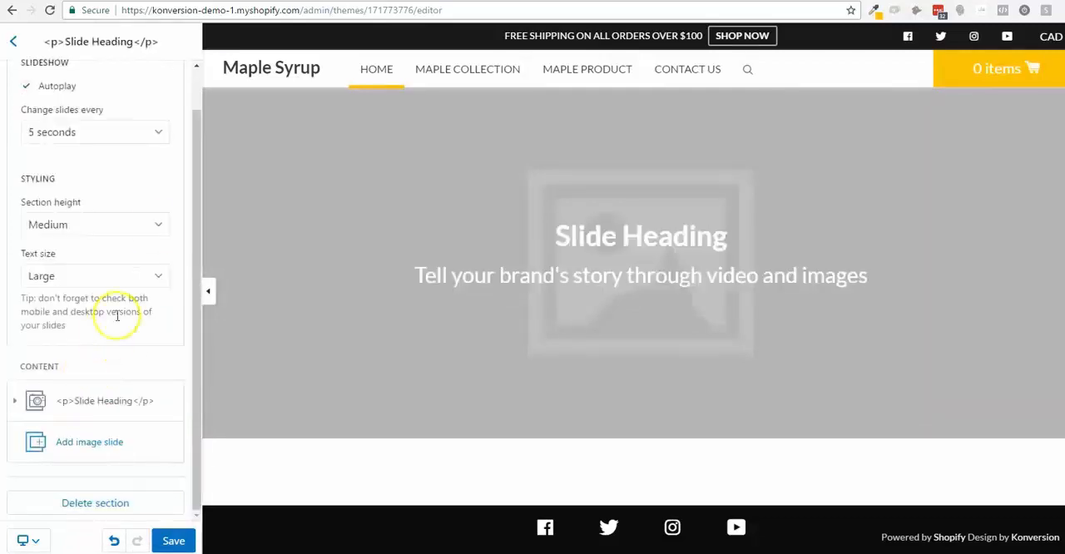
scroll(119, 226, "down", 1)
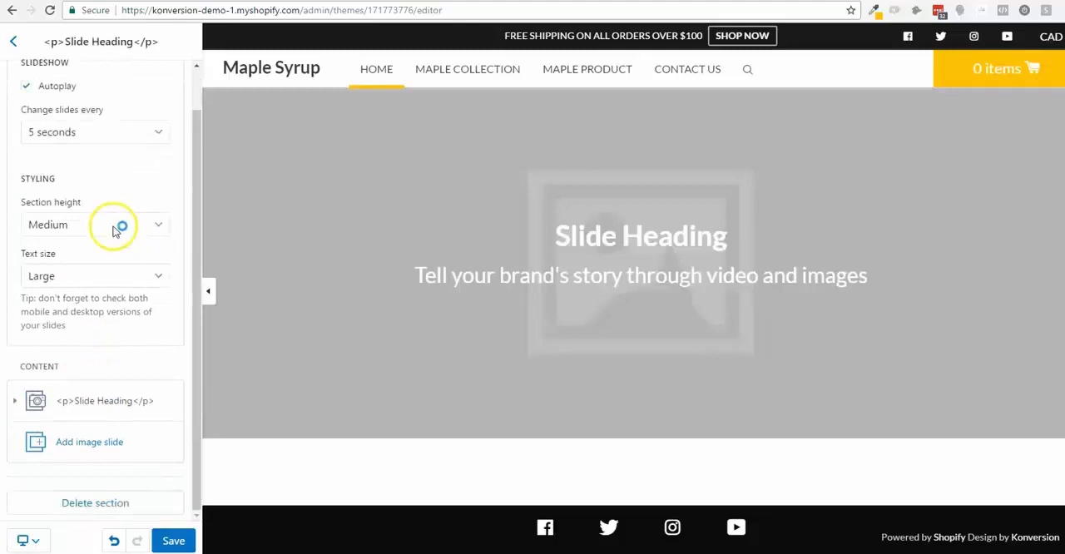
left_click(111, 132)
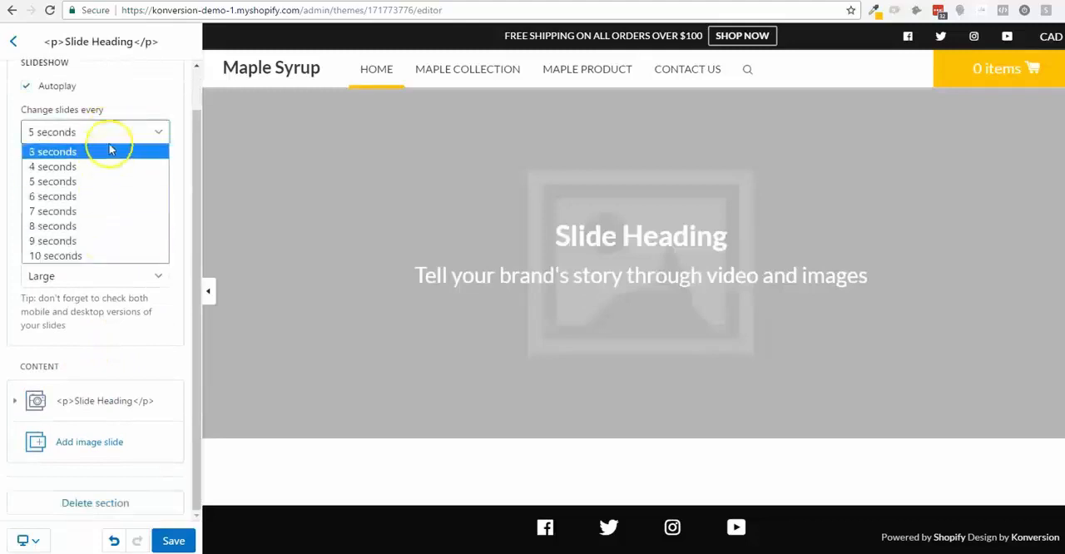
left_click(117, 133)
- Try the slideshow's section height at Large and Small, and set it back to Medium
left_click(138, 225)
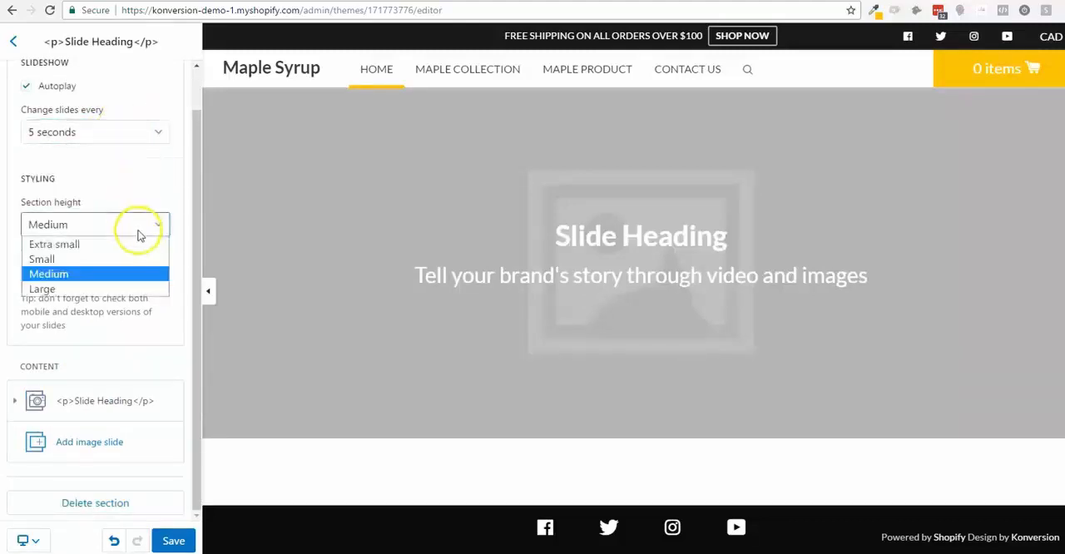
left_click(125, 288)
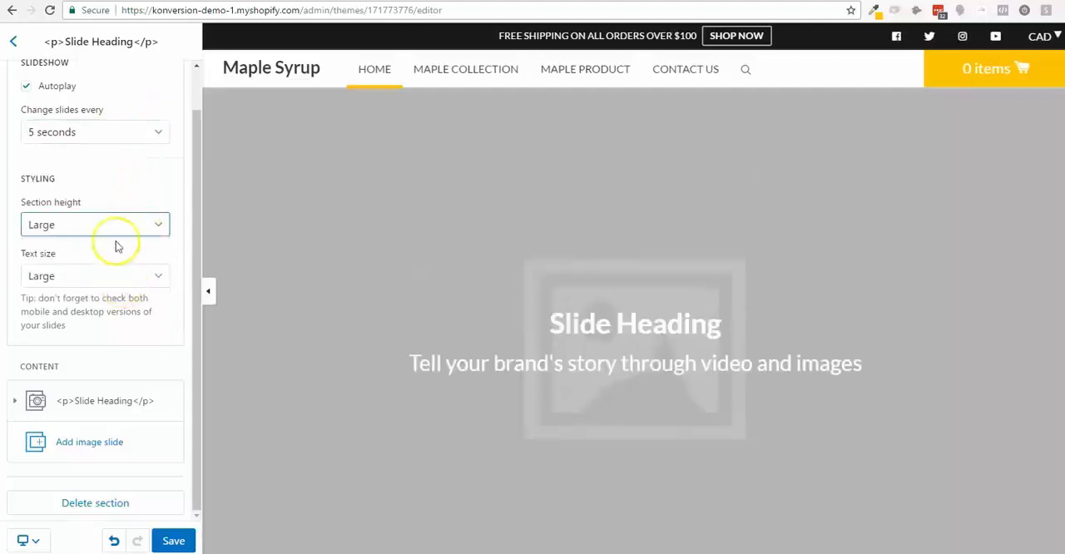
left_click(114, 221)
left_click(114, 260)
left_click(118, 224)
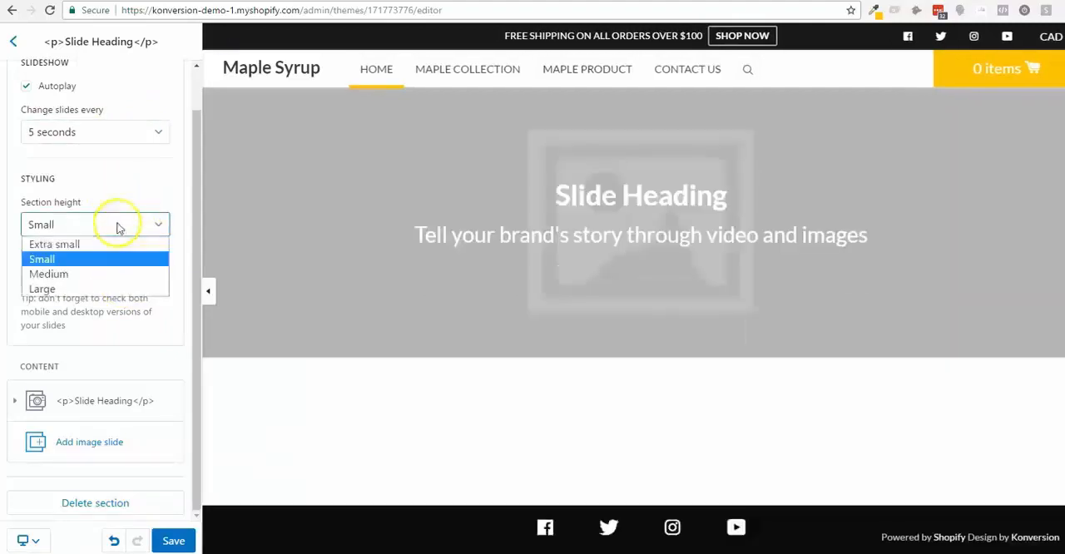
left_click(108, 274)
- Try the slideshow's text size at Extra Large, Medium and Small, and set it back to Large
left_click(109, 275)
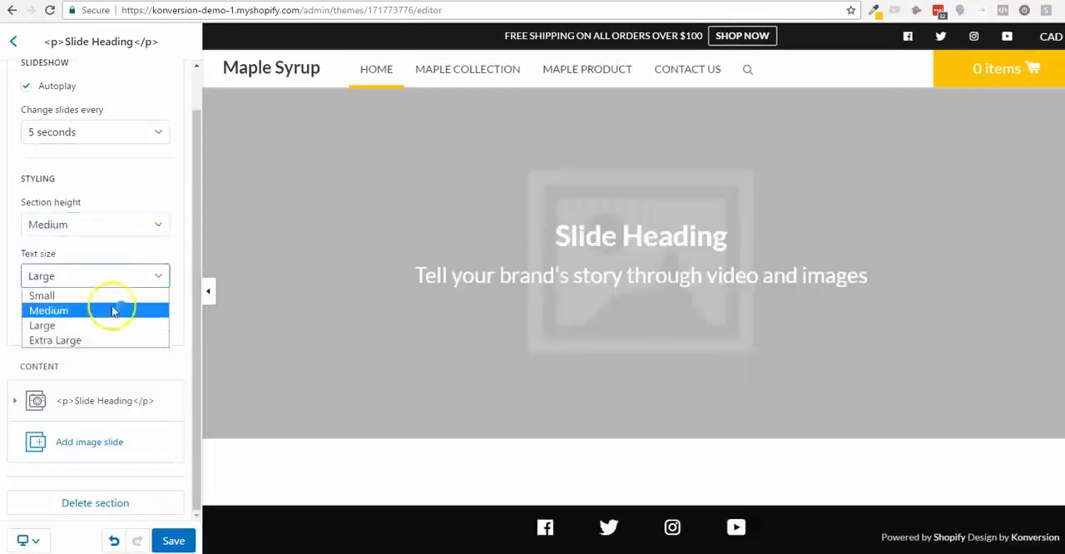
left_click(107, 340)
left_click(107, 280)
left_click(109, 308)
left_click(113, 281)
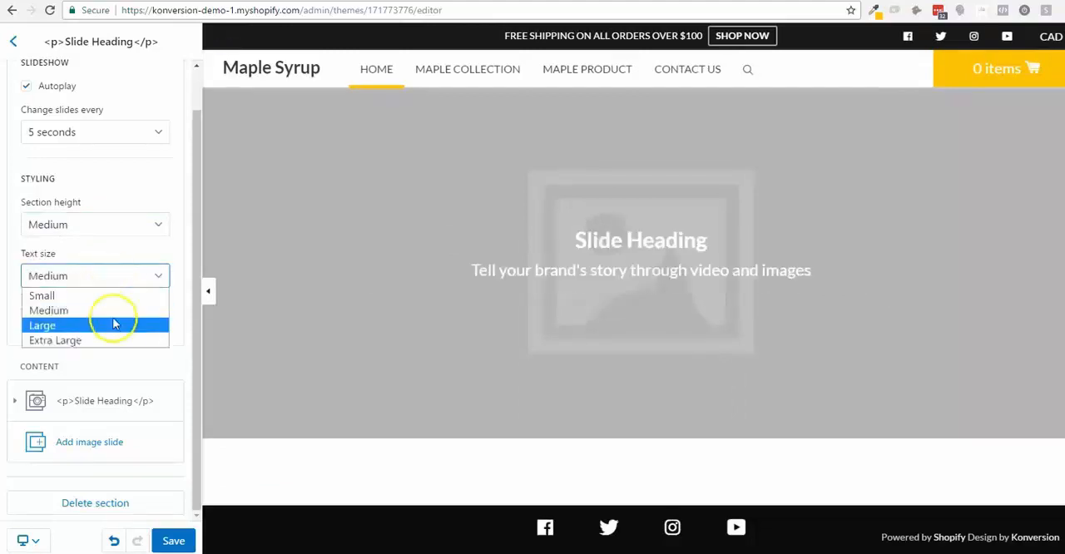
left_click(109, 295)
left_click(125, 279)
left_click(123, 324)
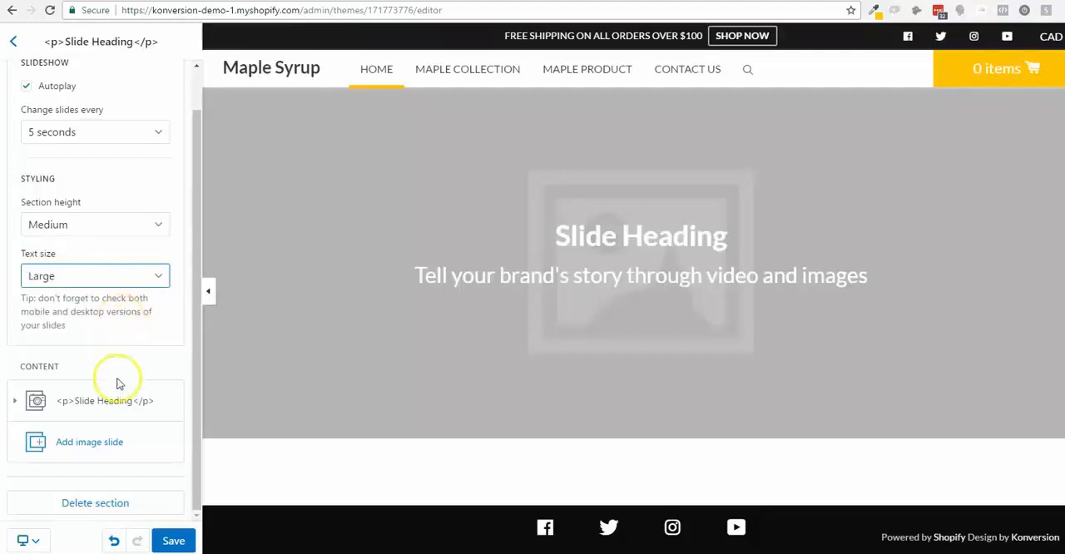
- Set the slide's image to the library photo of pancakes surrounded by bowls of fruit
left_click(134, 399)
scroll(133, 370, "down", 3)
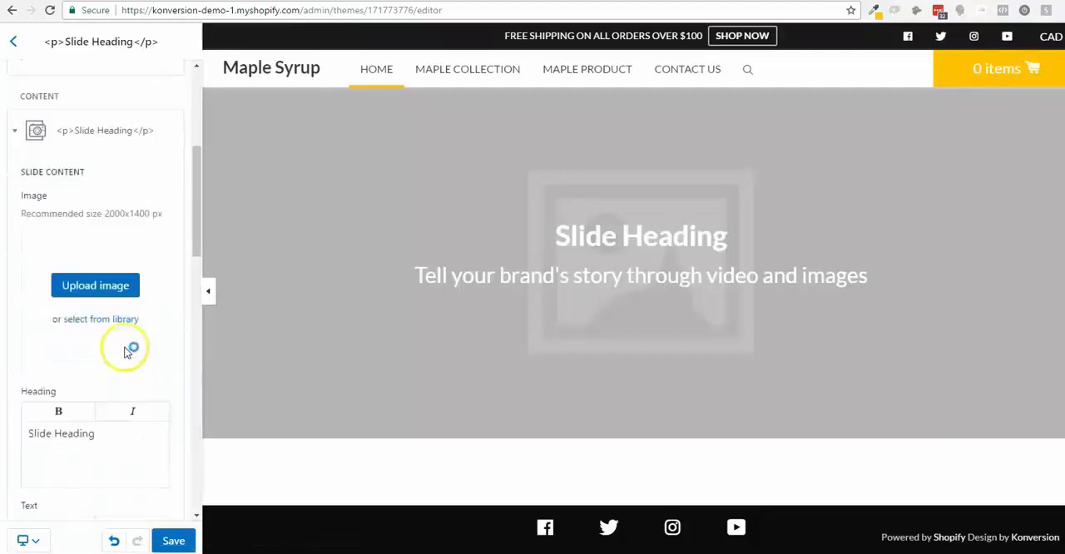
left_click(135, 320)
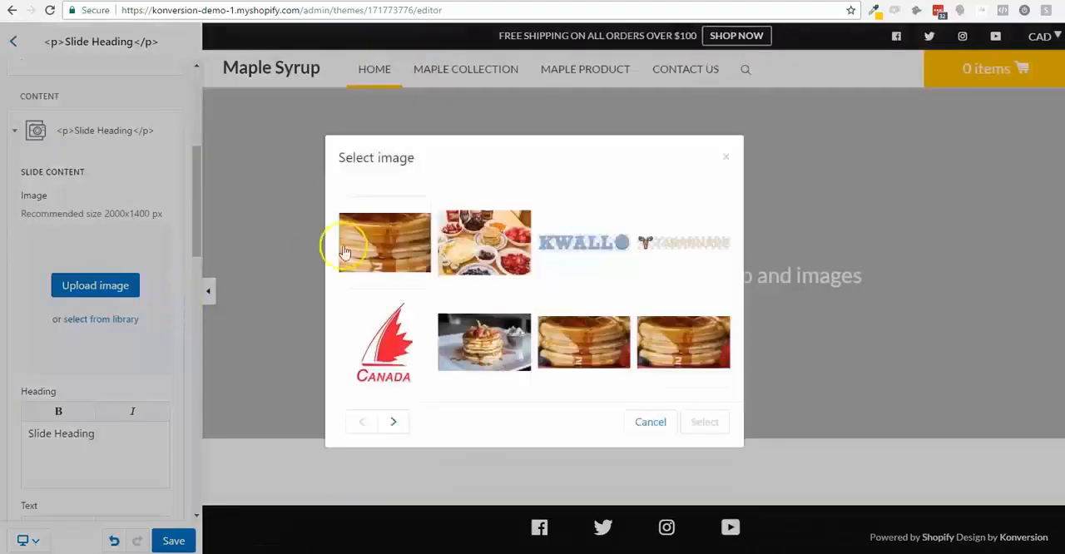
left_click(488, 233)
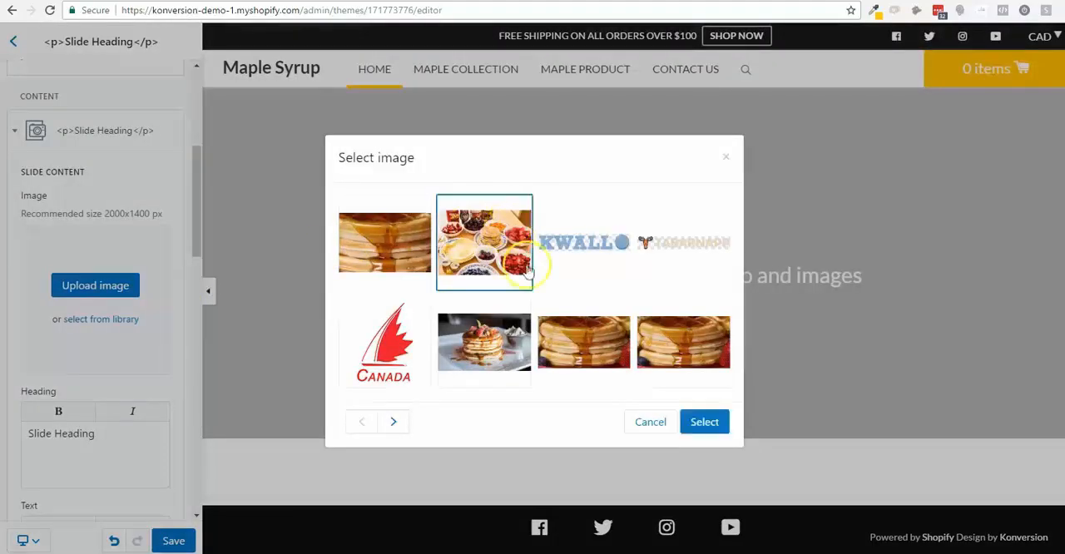
left_click(698, 422)
- Replace the slide's heading with "WHERE IS THE MAPLE SYRUP?"
scroll(119, 328, "down", 2)
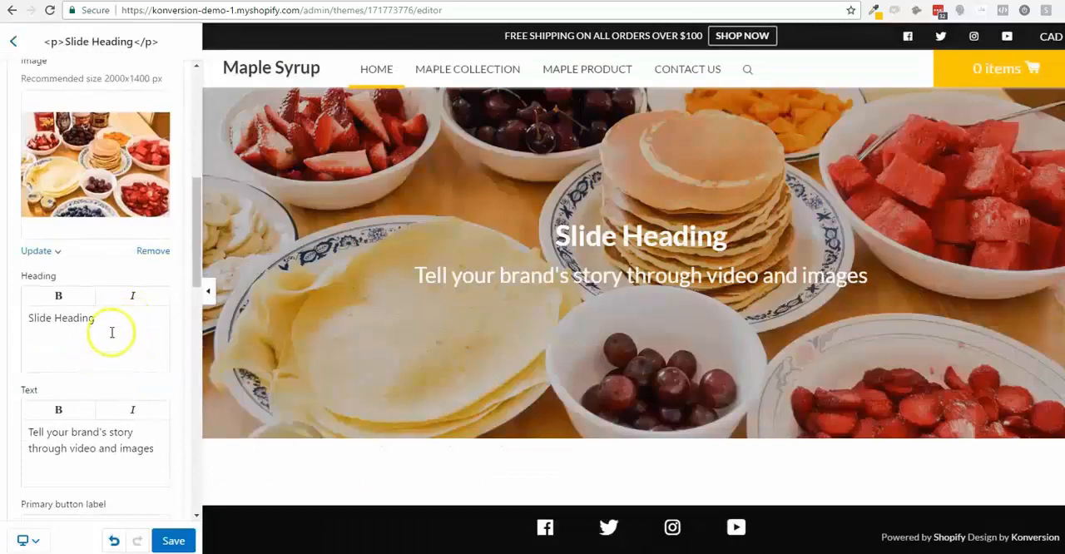
left_click_drag(111, 332, 7, 336)
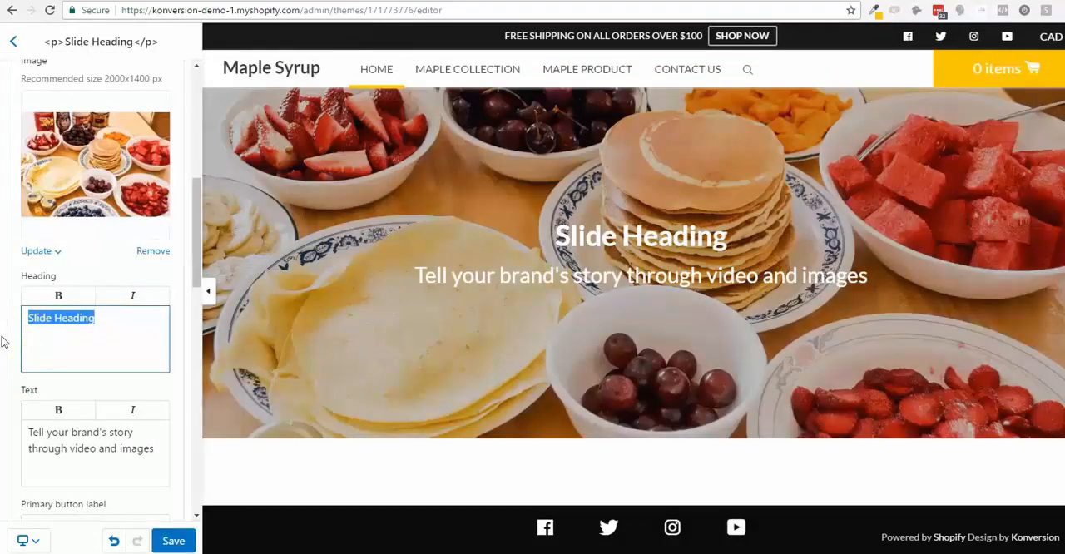
type("WHERE IS THE MAPLE SYRUP")
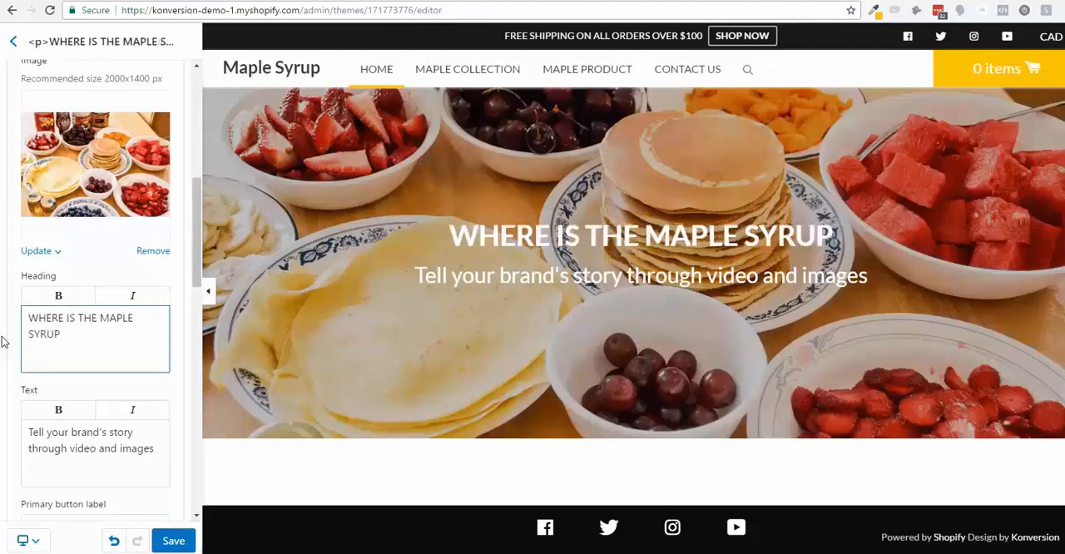
type("?")
- Clear the slide's default text below the heading
left_click(78, 438)
triple_click(78, 438)
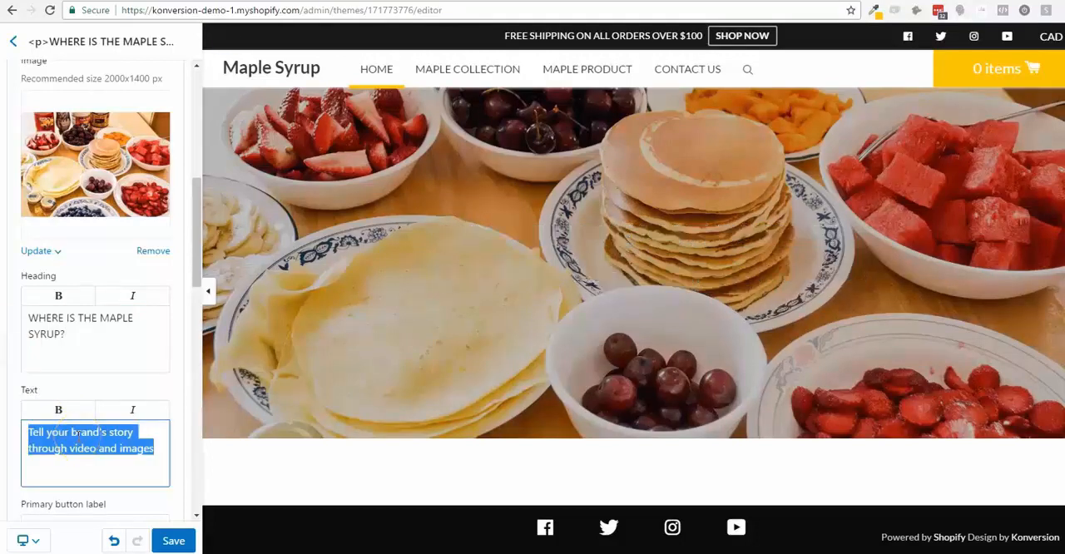
key("BackSpace")
- Label the slide's primary button "FIND IT ONLINE" and link it to the Quebec's finest maple syrup product
scroll(102, 391, "down", 2)
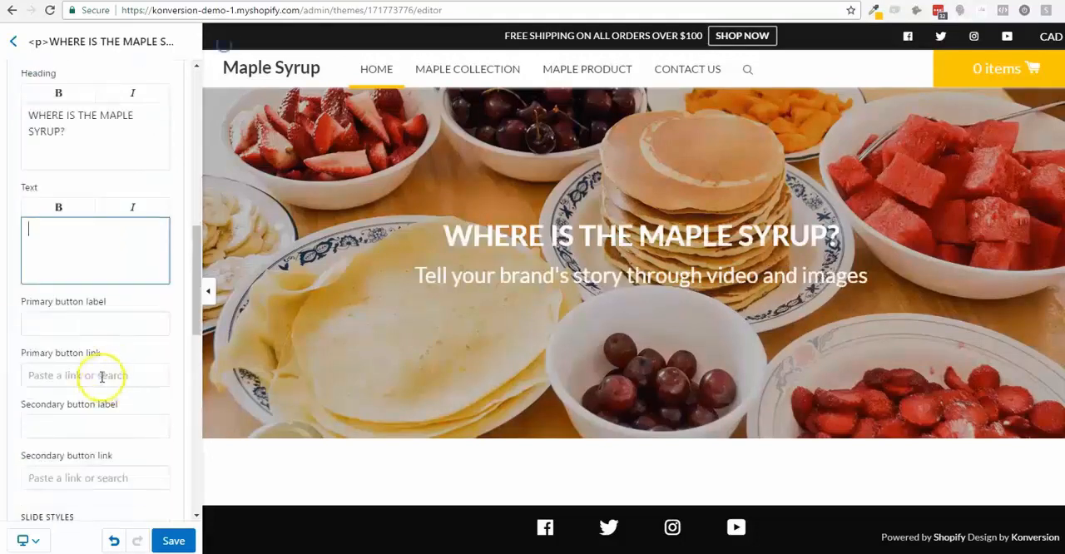
left_click(99, 322)
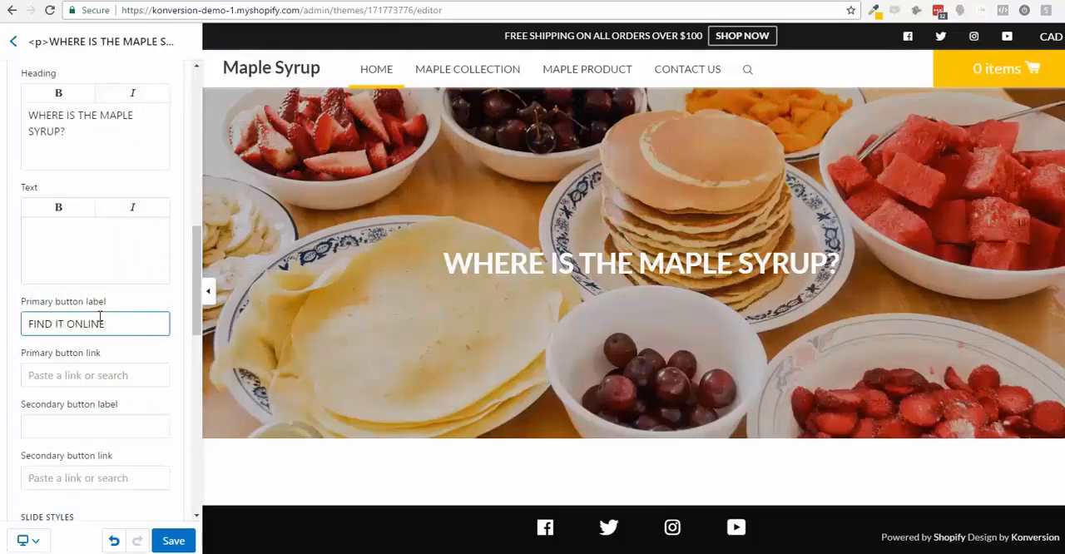
left_click(93, 375)
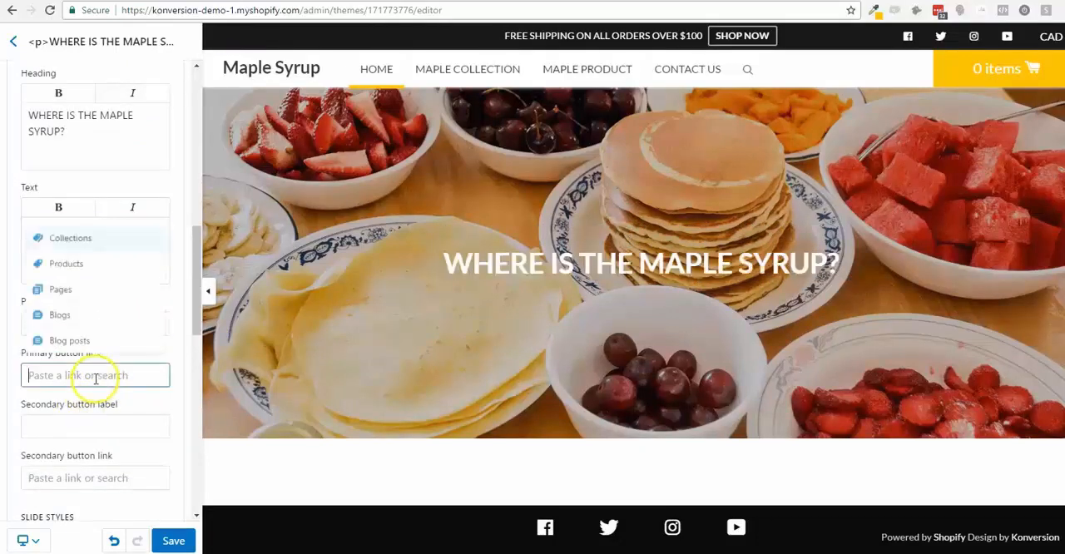
left_click(111, 264)
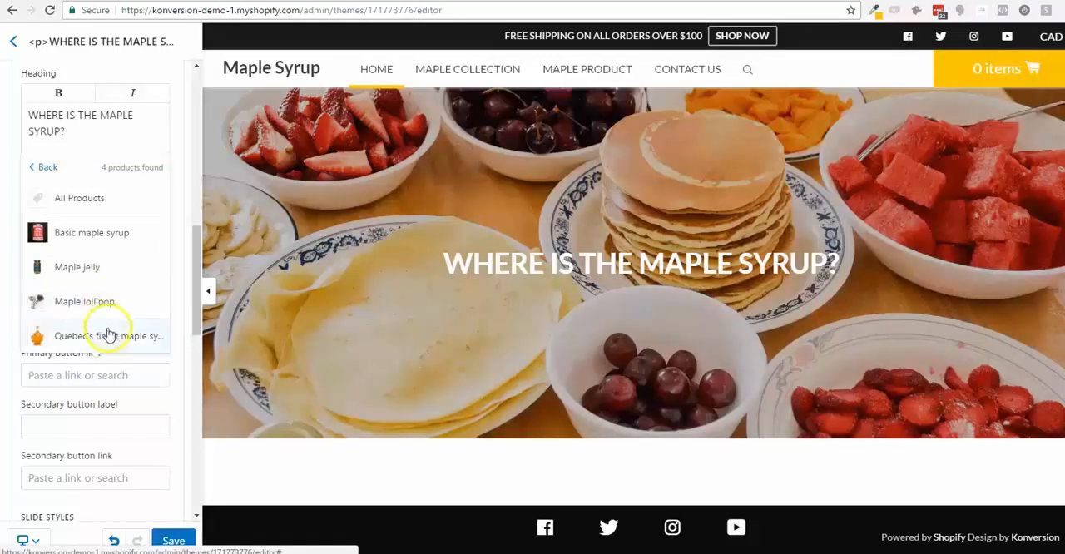
left_click(106, 335)
- Label the slide's secondary button "FIND IT IN STORE" and link it to the Contact us page
left_click(90, 429)
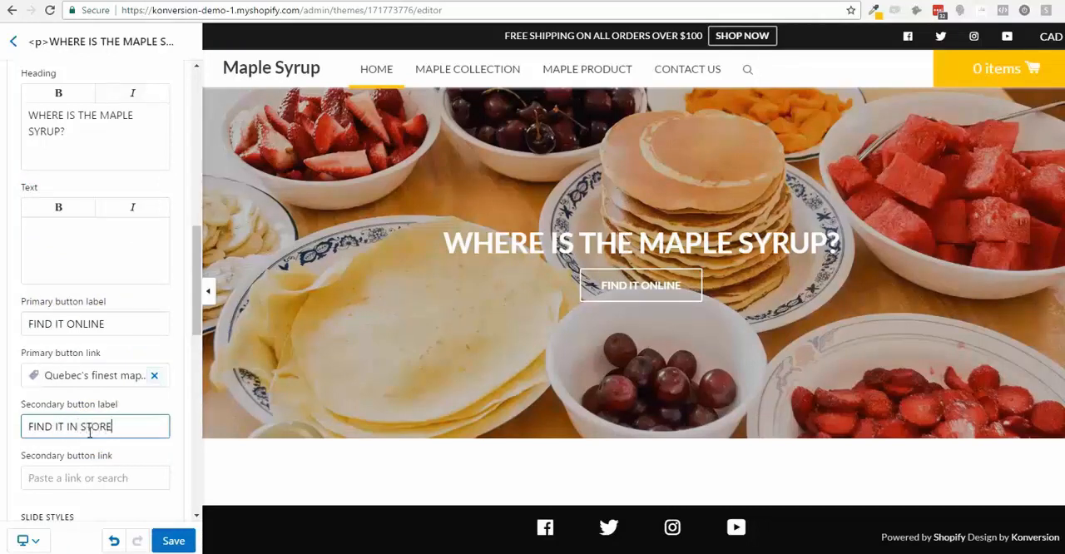
scroll(79, 455, "down", 2)
left_click(100, 343)
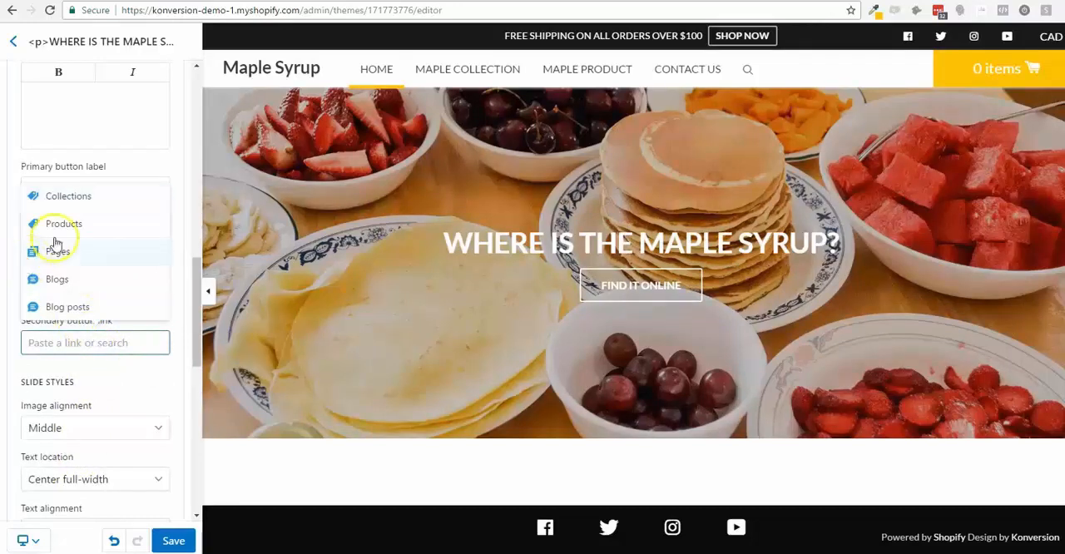
left_click(119, 257)
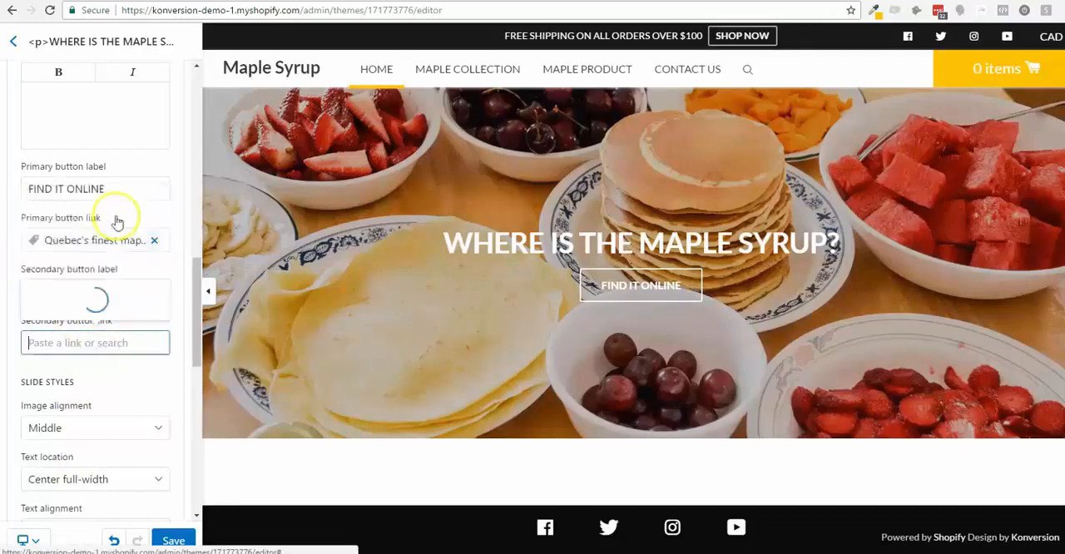
left_click(98, 223)
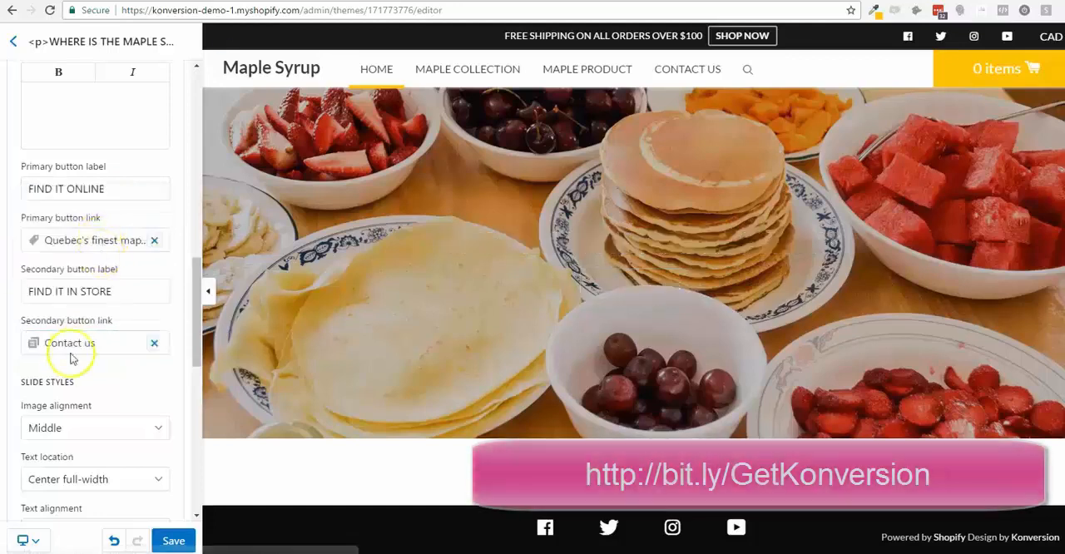
- Try the slide's text location at Left column and Right column, and set it back to Center full-width
scroll(73, 366, "down", 2)
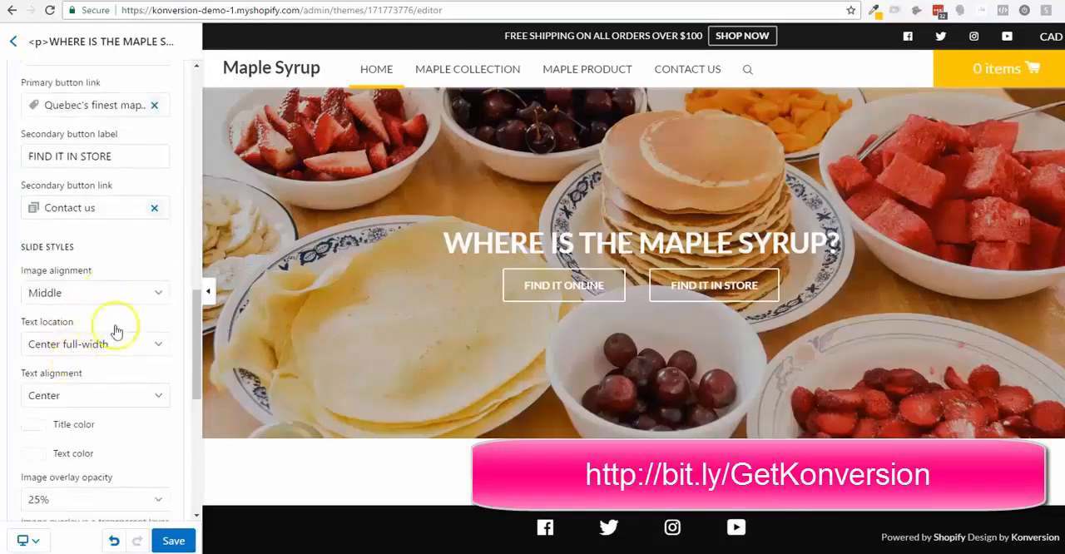
scroll(114, 325, "down", 1)
left_click(137, 278)
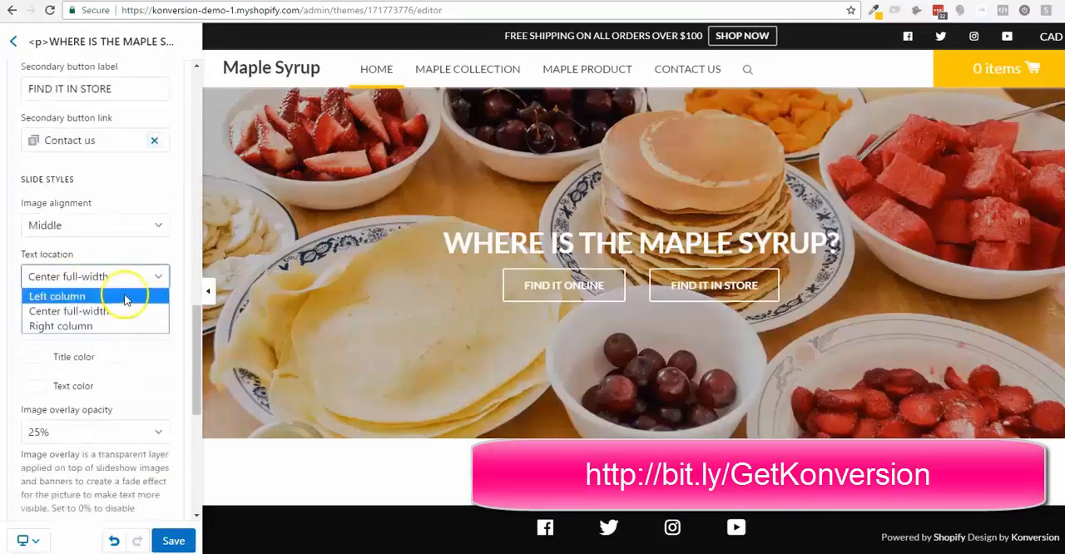
left_click(120, 296)
left_click(124, 278)
left_click(119, 325)
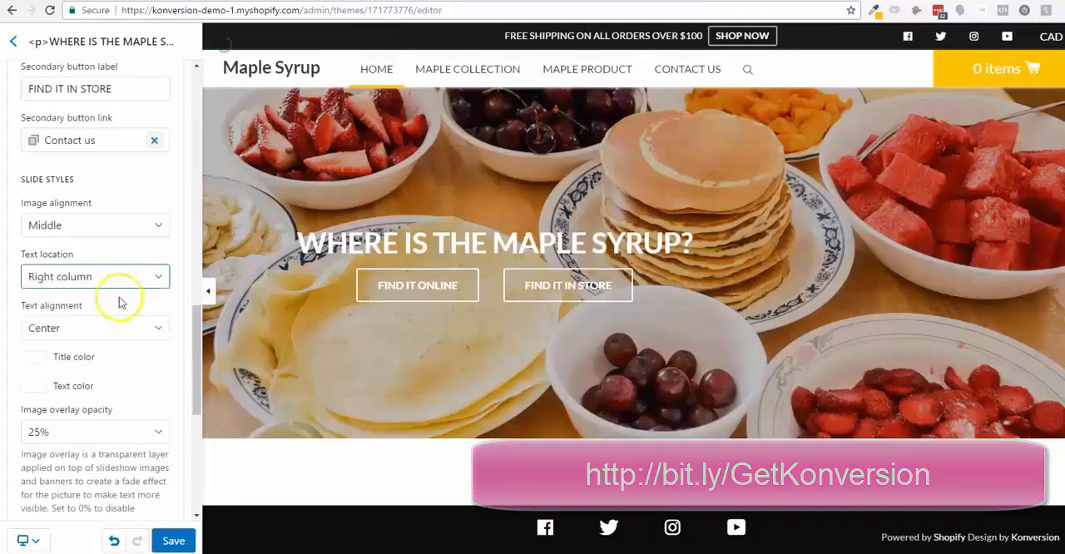
left_click(124, 278)
left_click(126, 311)
- Try the slide's text alignment at Right align, and set it back to Center
left_click(123, 327)
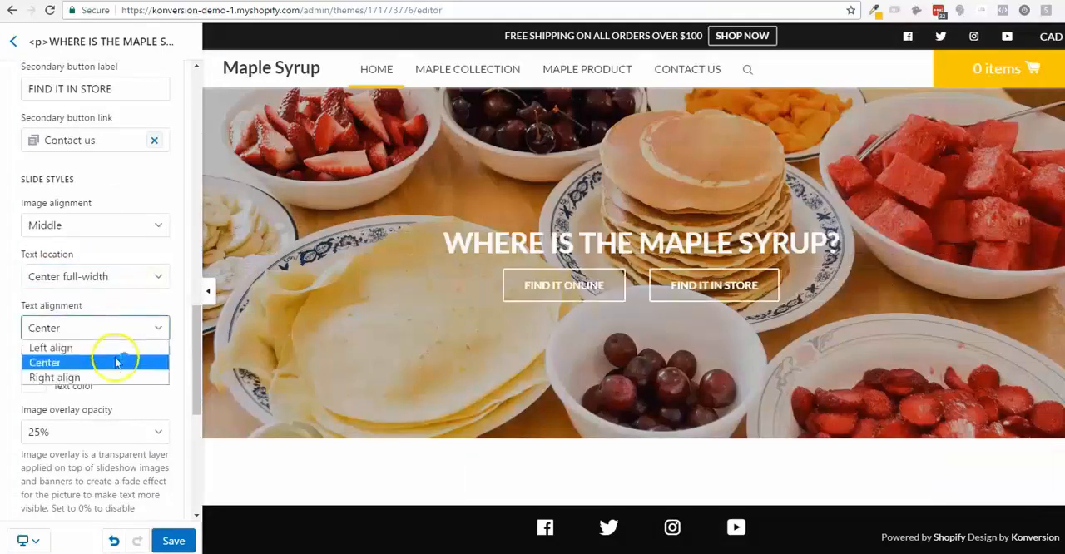
left_click(114, 372)
left_click(128, 325)
left_click(124, 361)
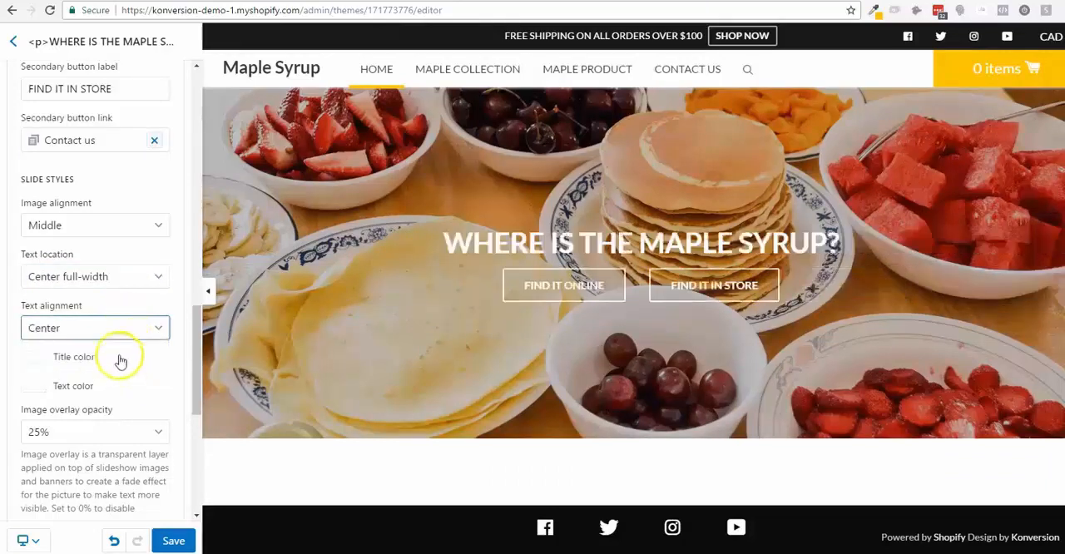
- Set the slide's image overlay opacity to 30%
scroll(125, 178, "down", 2)
scroll(83, 283, "down", 1)
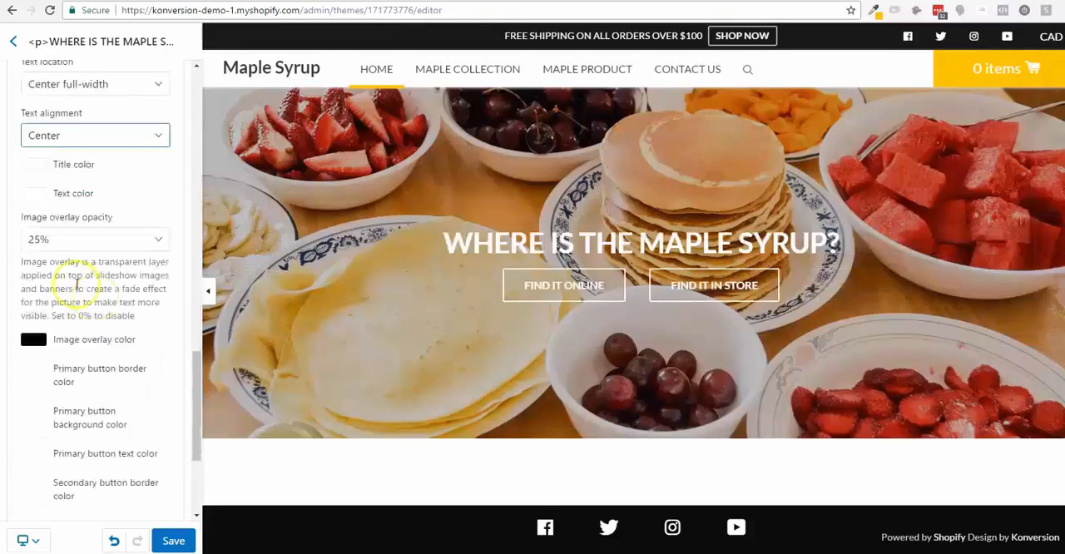
scroll(100, 280, "down", 1)
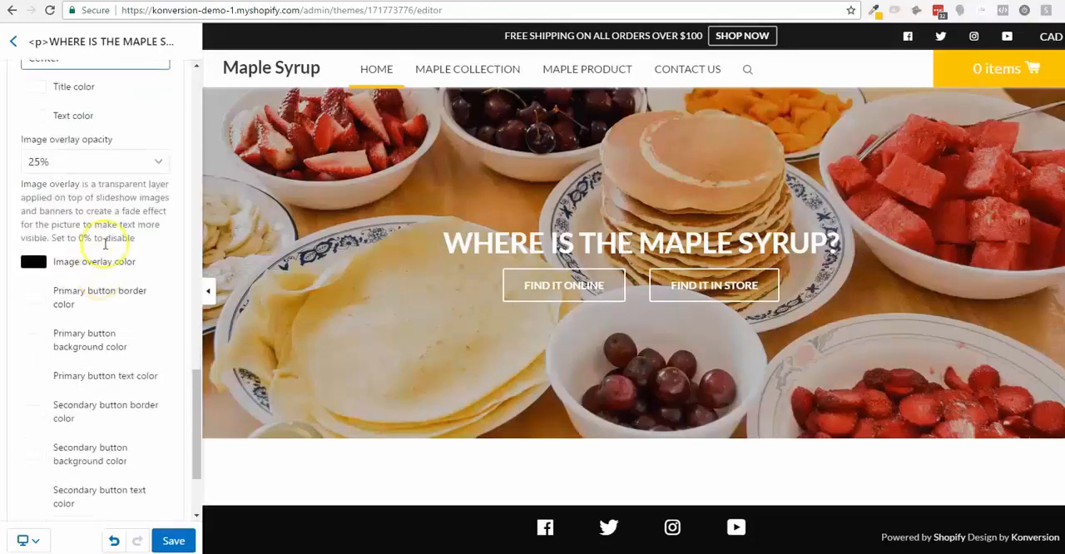
scroll(115, 313, "down", 2)
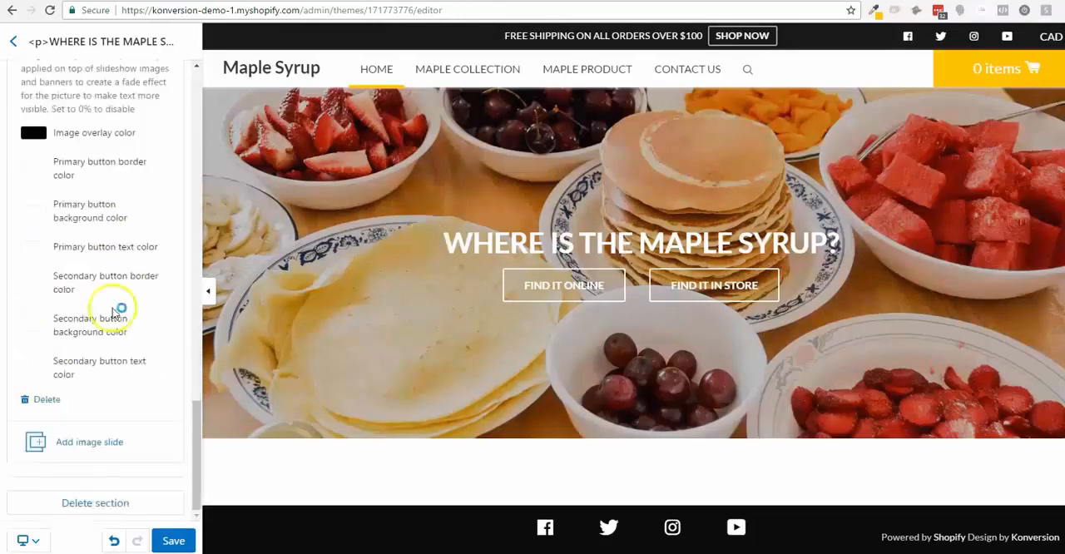
scroll(91, 309, "up", 4)
left_click(104, 301)
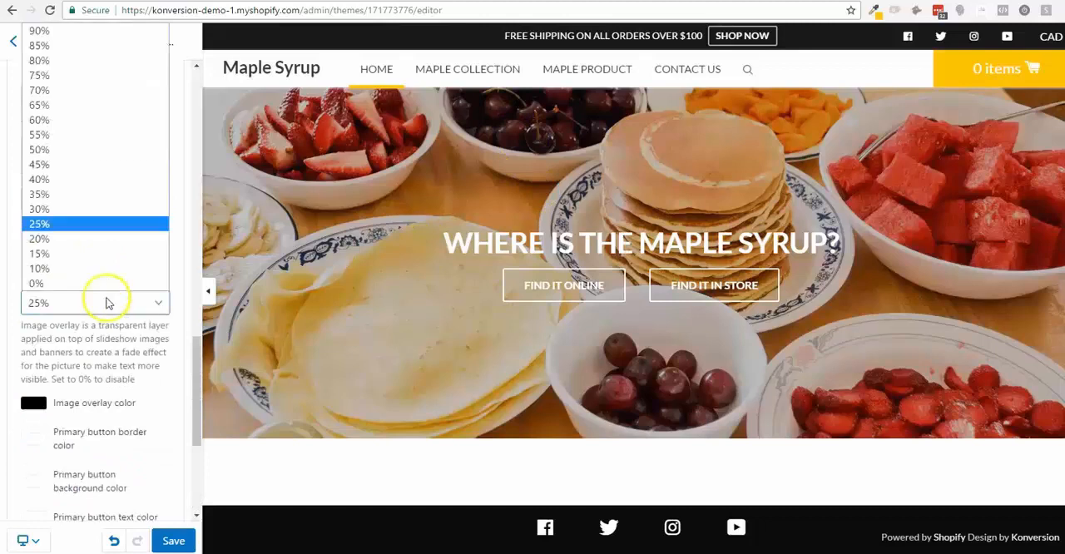
left_click(91, 208)
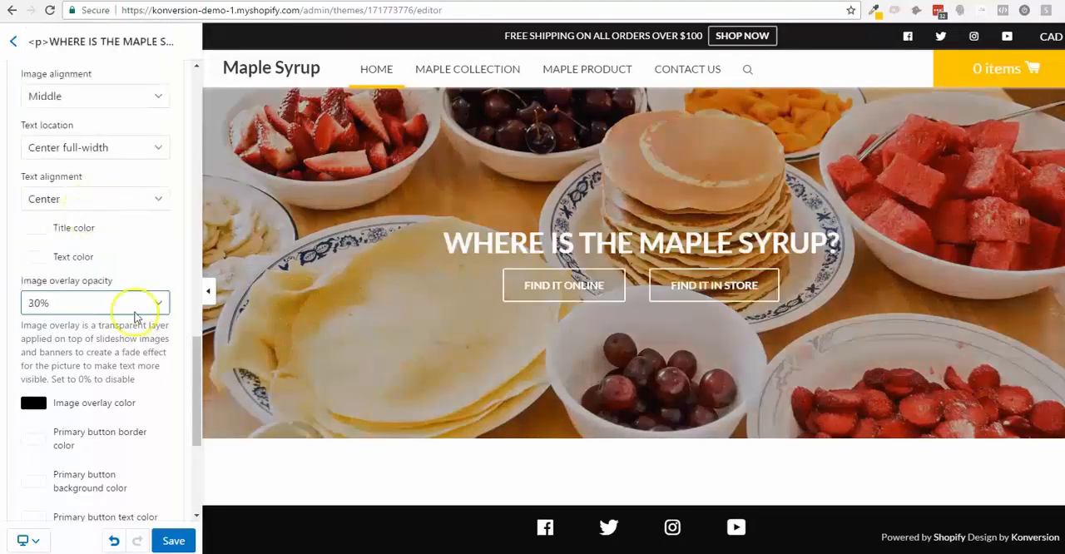
- Try a light pink (#e4b2b2) for the primary button border color, and set it back to white
scroll(137, 312, "down", 3)
scroll(137, 317, "down", 1)
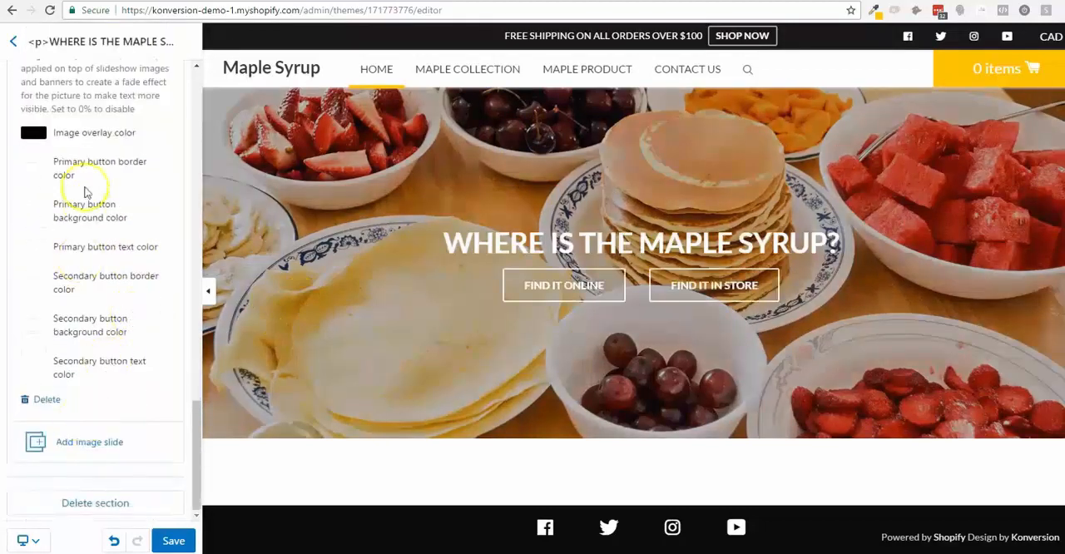
left_click(36, 172)
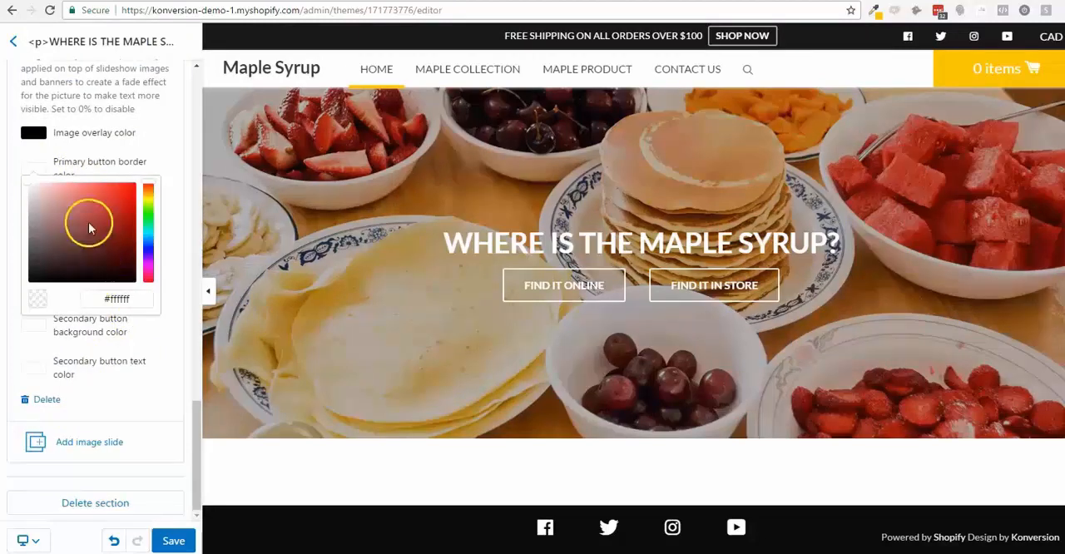
left_click(54, 198)
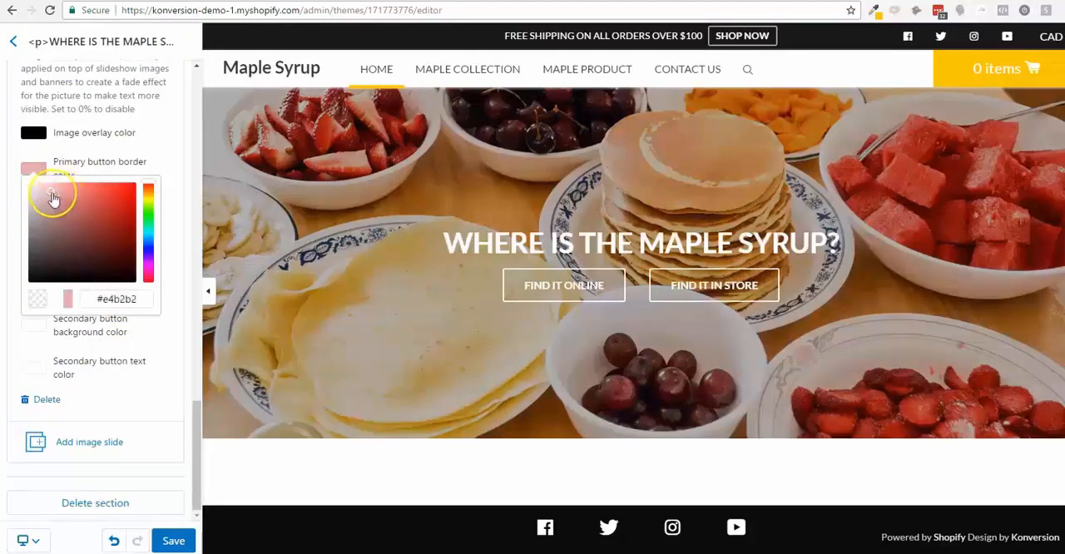
left_click_drag(54, 198, 28, 171)
left_click(137, 149)
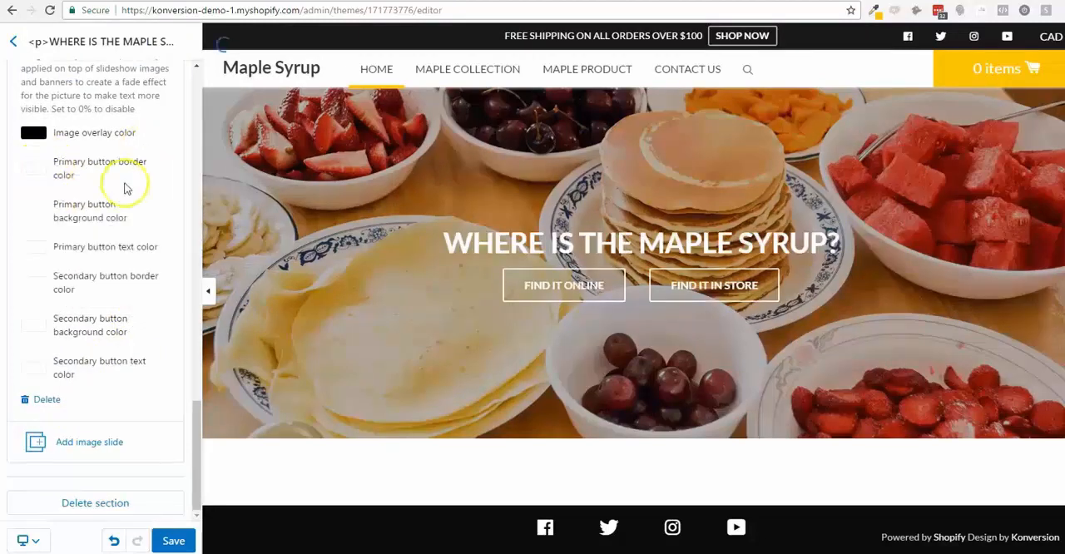
- Give the primary button a white background color and black text color
left_click(32, 219)
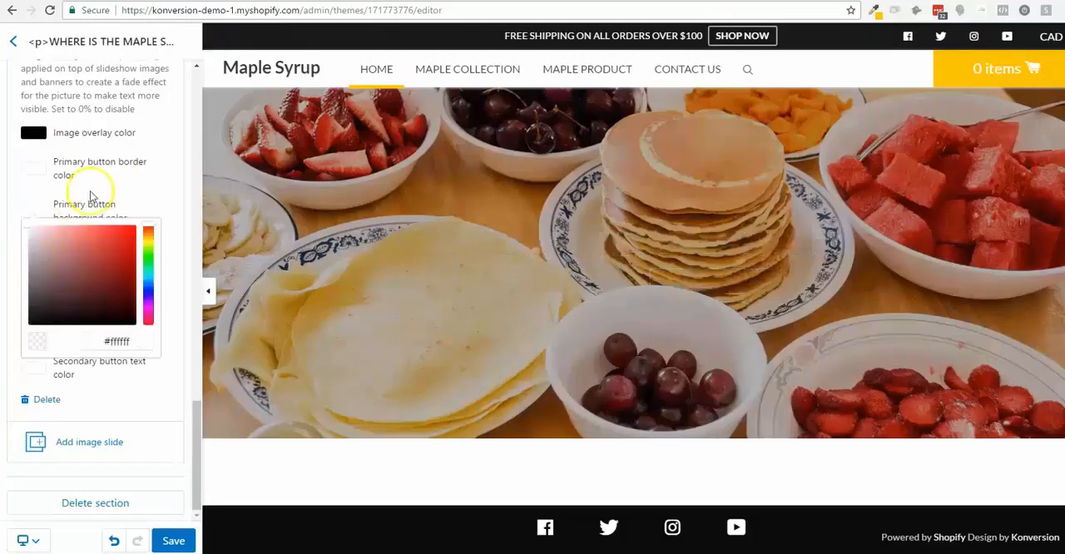
left_click(122, 219)
left_click(33, 248)
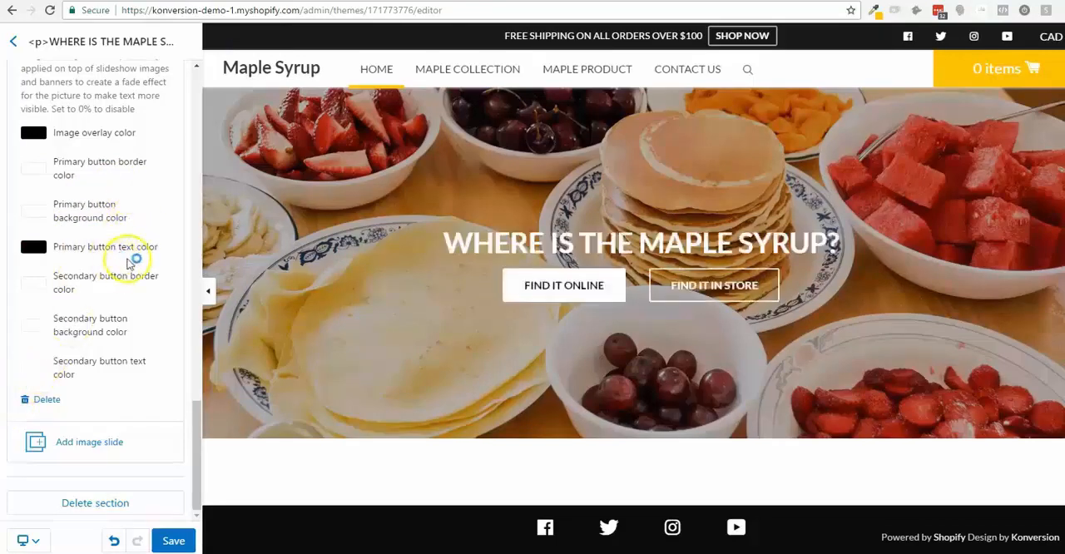
- Copy the yellow #ffc702 from the page color picker and apply it to the slide's secondary button border
left_click(878, 15)
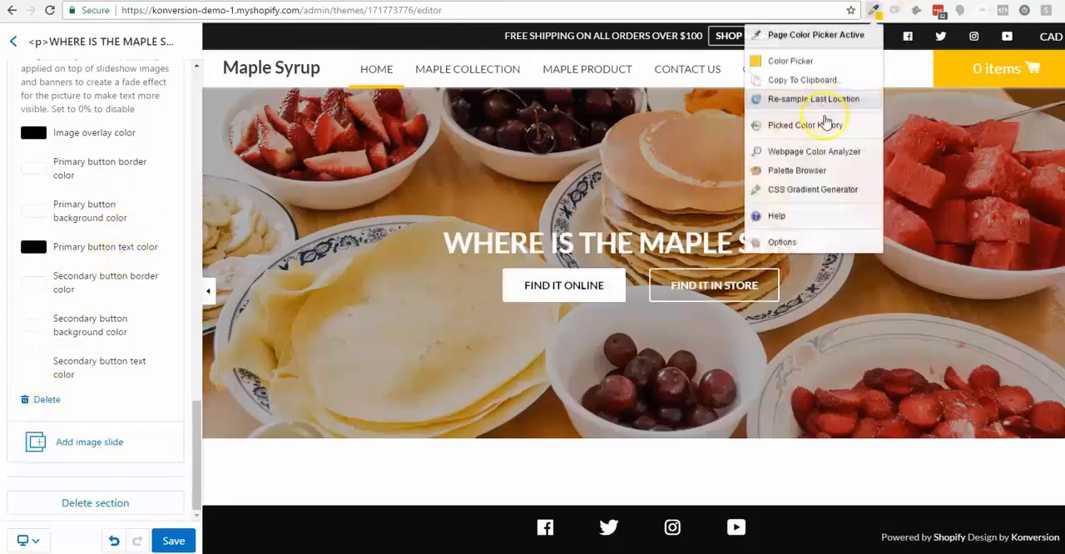
left_click(753, 63)
left_click(763, 220)
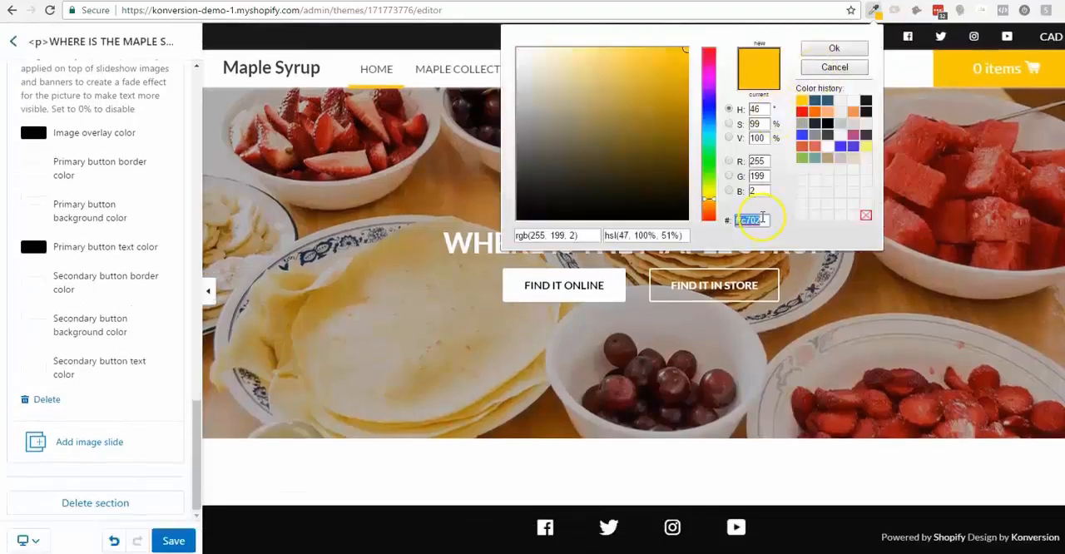
left_click(52, 279)
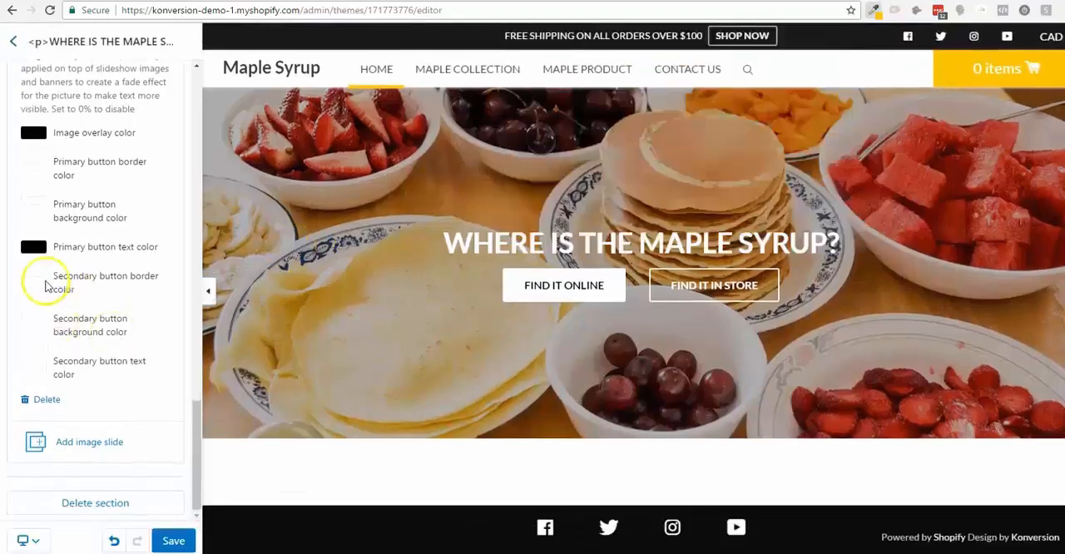
left_click(115, 414)
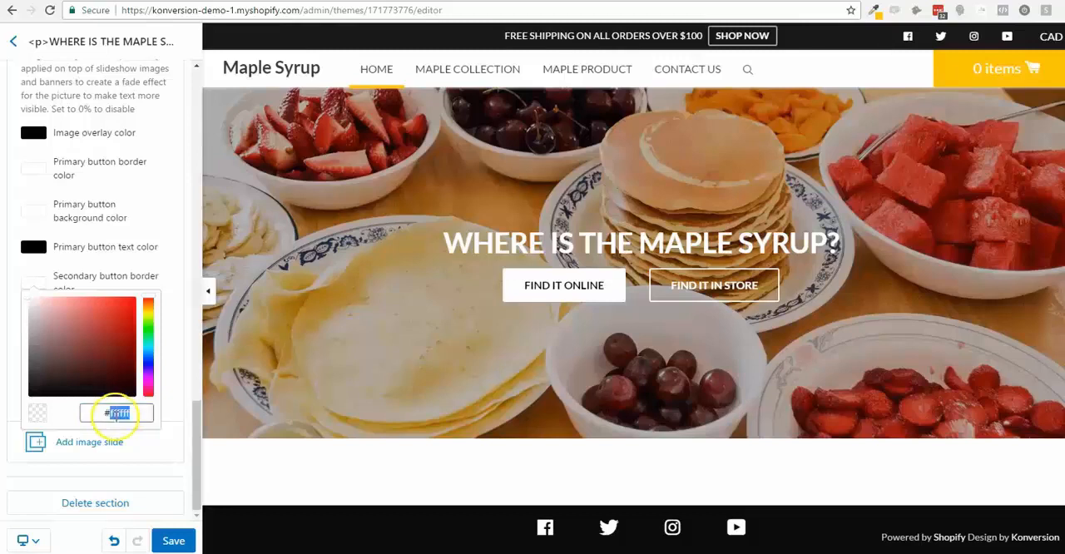
type("ffc702")
left_click(160, 256)
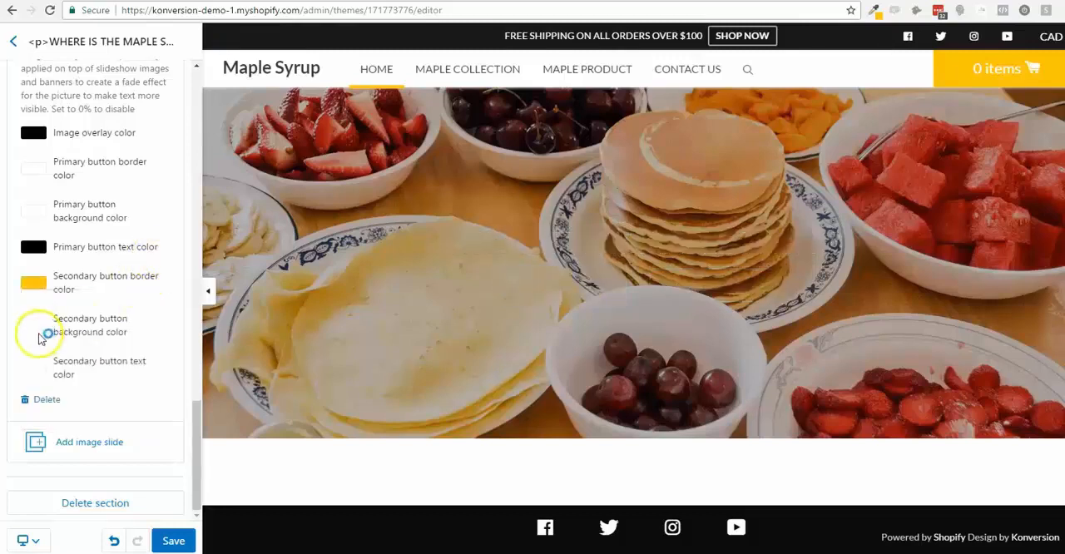
- Set the slide's secondary button background color to the same yellow, #ffc702
left_click(43, 330)
triple_click(99, 454)
type("#ffc702")
left_click(143, 307)
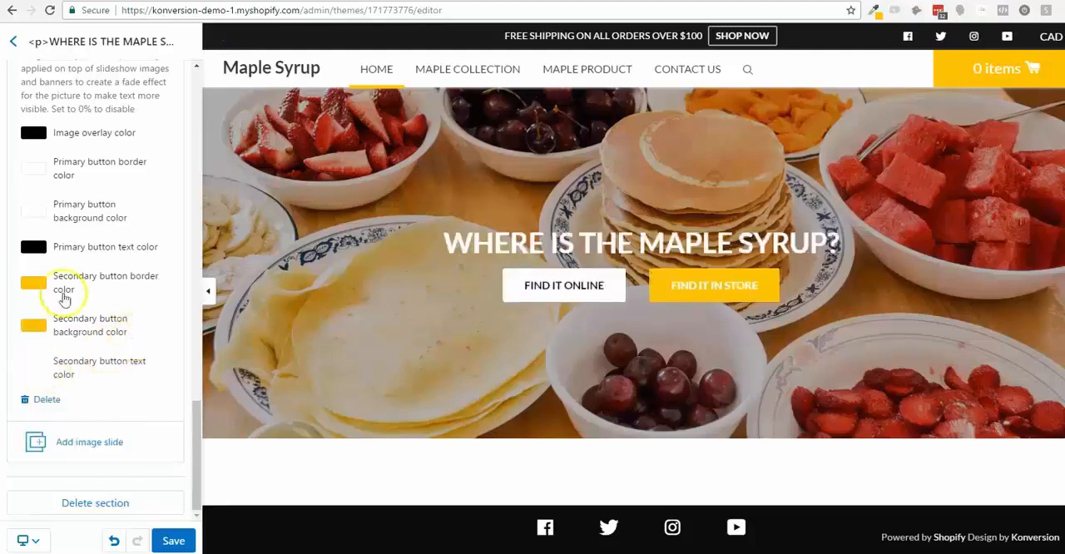
- Set the slide's primary button text color to the yellow #ffc702 and save the theme changes
left_click(37, 248)
triple_click(104, 376)
type("#ffc702")
left_click(161, 211)
left_click(143, 218)
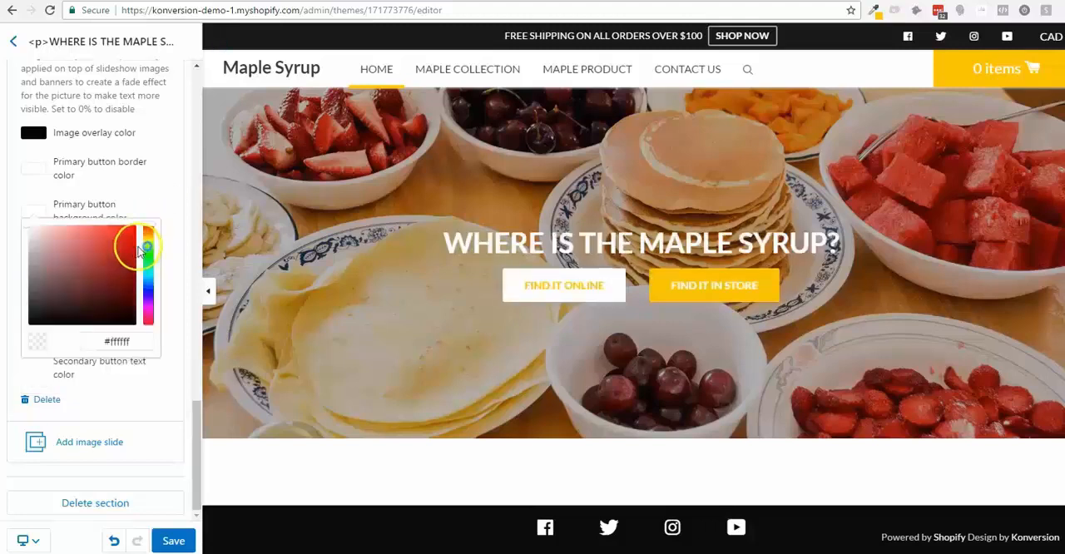
left_click(146, 363)
left_click(171, 539)
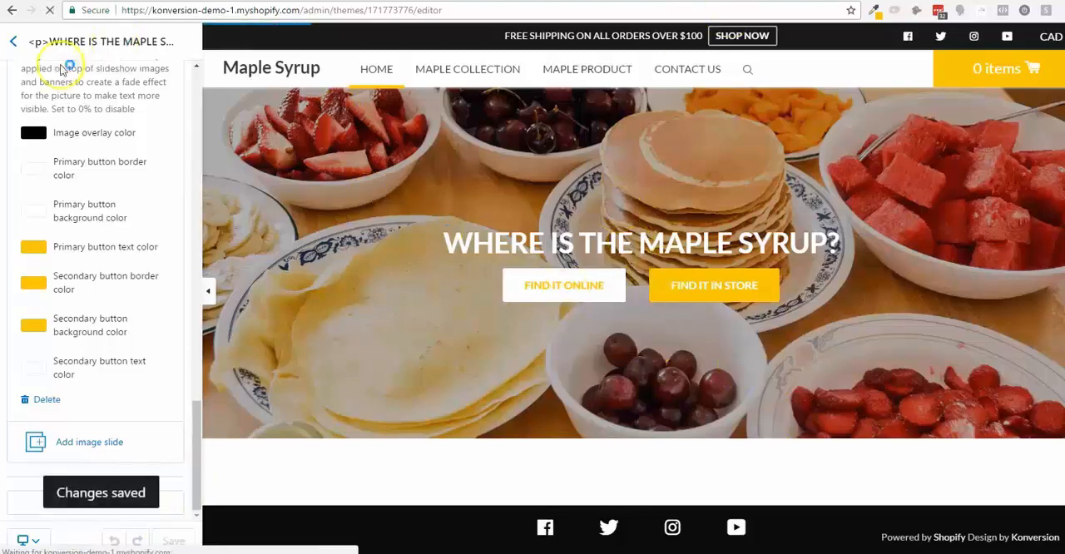
- Add an Icons section to the homepage below the slideshow
left_click(14, 46)
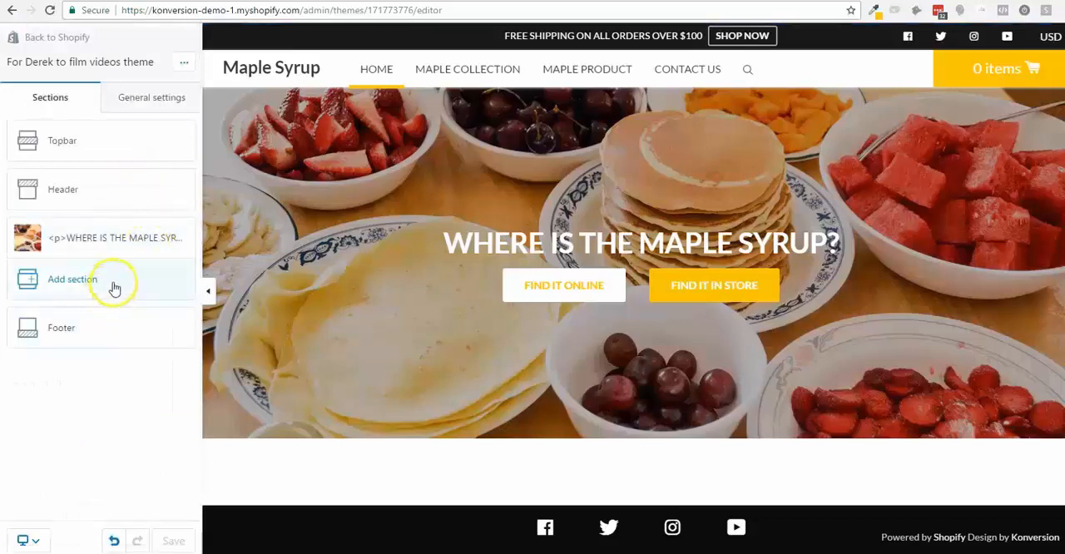
left_click(115, 287)
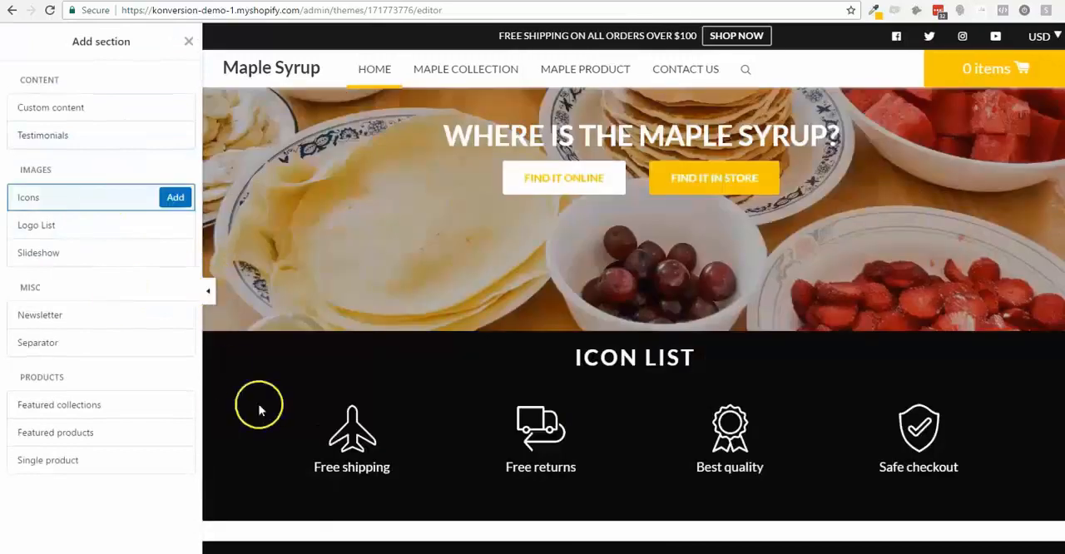
left_click(172, 198)
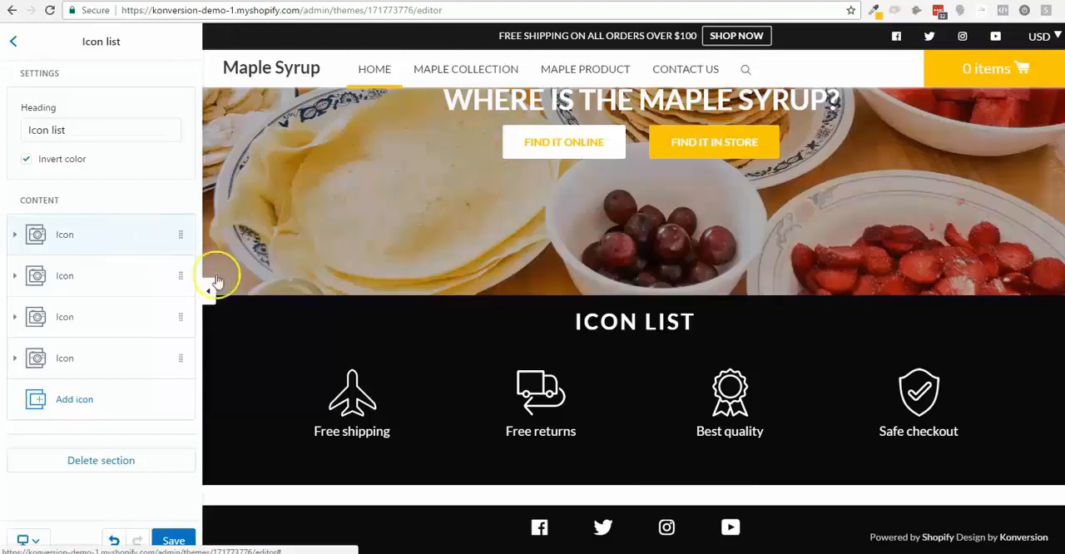
- Change the text of the fourth icon, the shield, to "NDA approved"
left_click(94, 370)
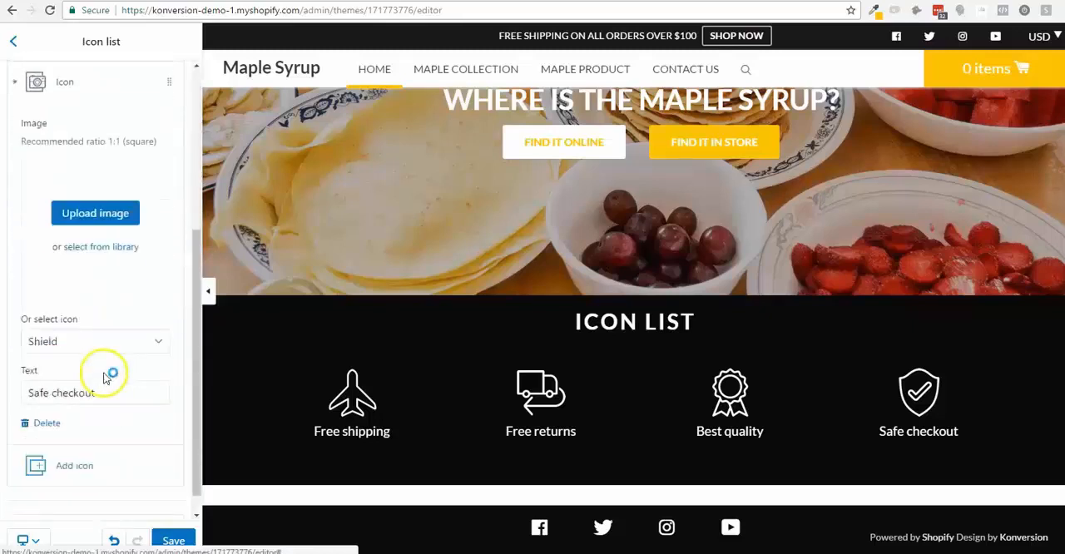
left_click(93, 370)
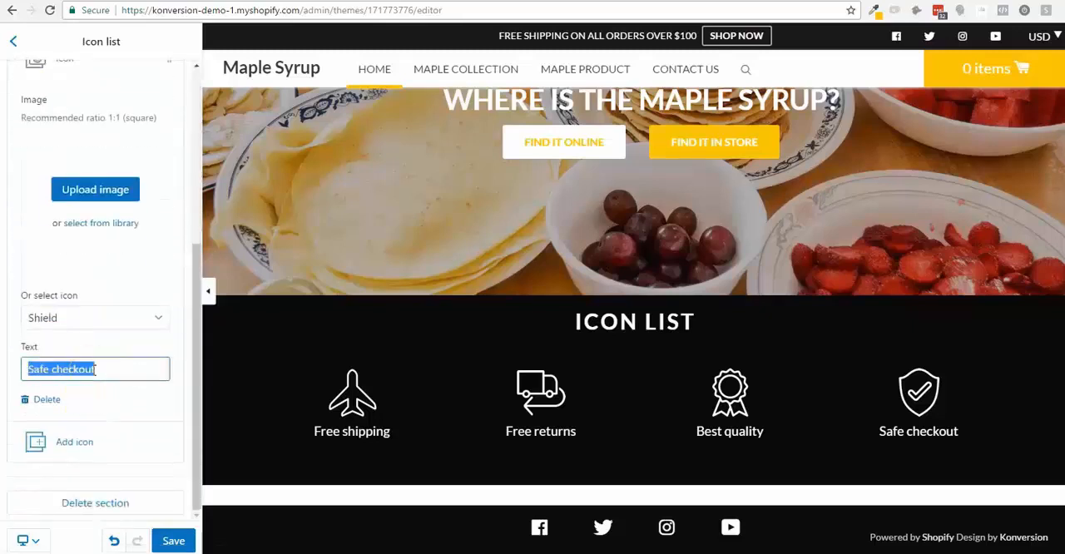
scroll(39, 159, "up", 3)
left_click(65, 153)
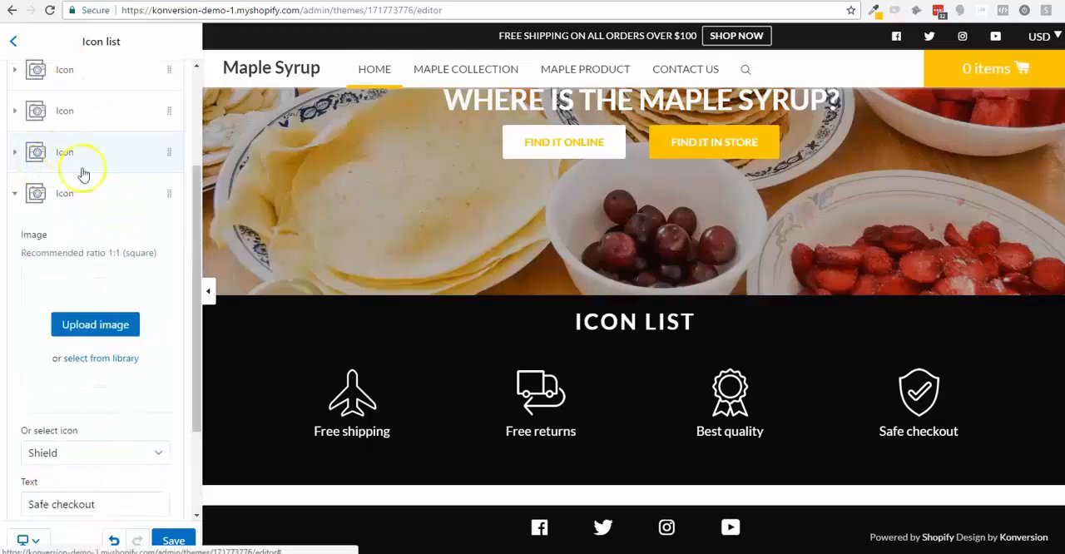
scroll(85, 382, "down", 3)
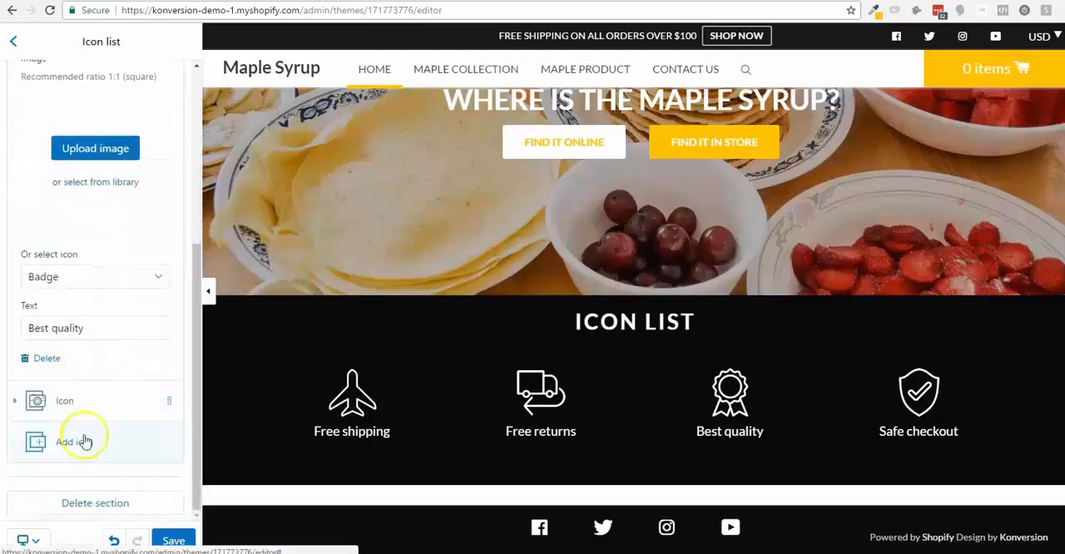
left_click(91, 418)
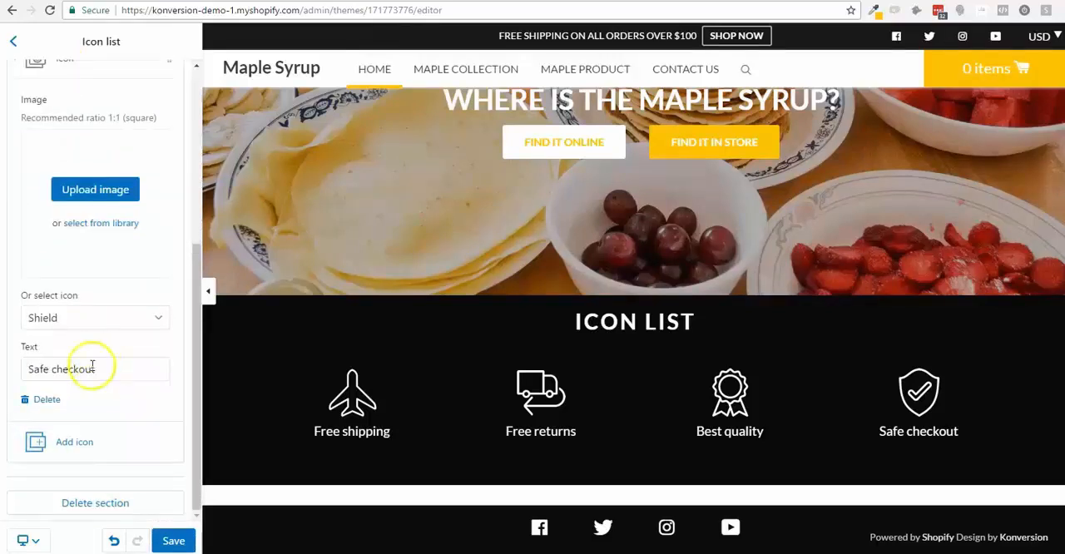
type("n")
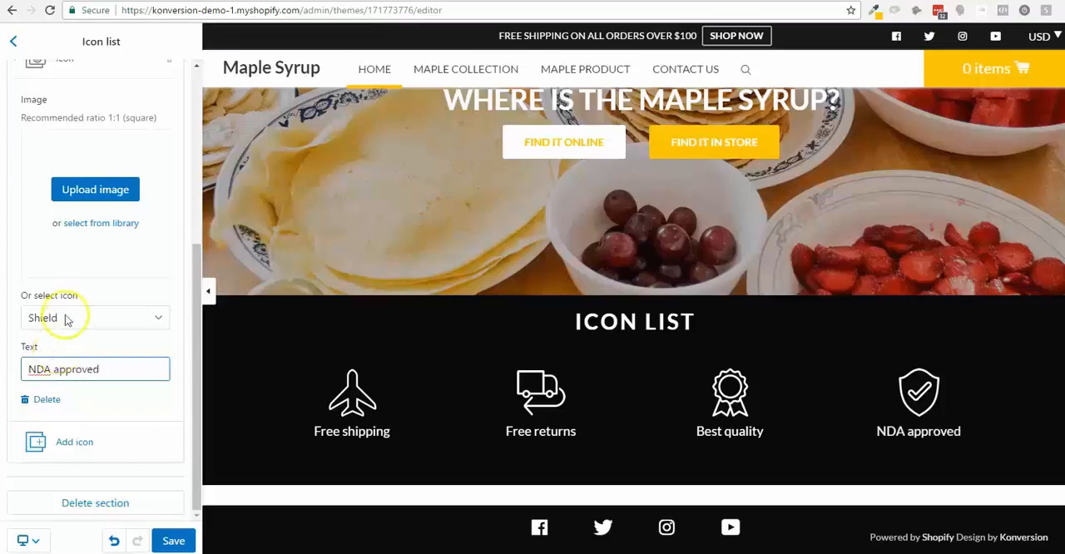
- Clear the icon list section's heading, and try its Invert color option off before turning it back on
scroll(35, 67, "up", 5)
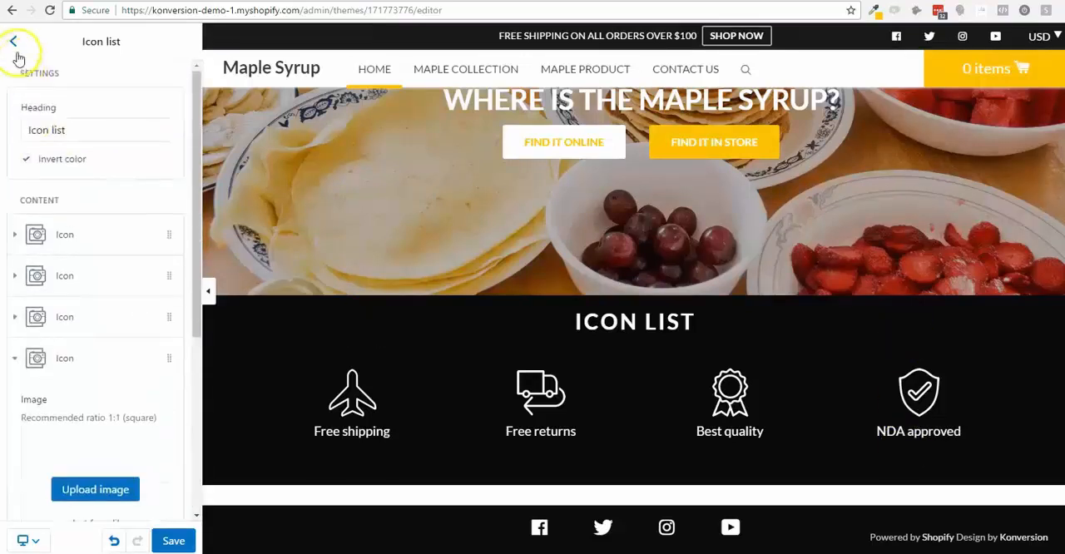
left_click(18, 53)
left_click(104, 292)
key("BackSpace")
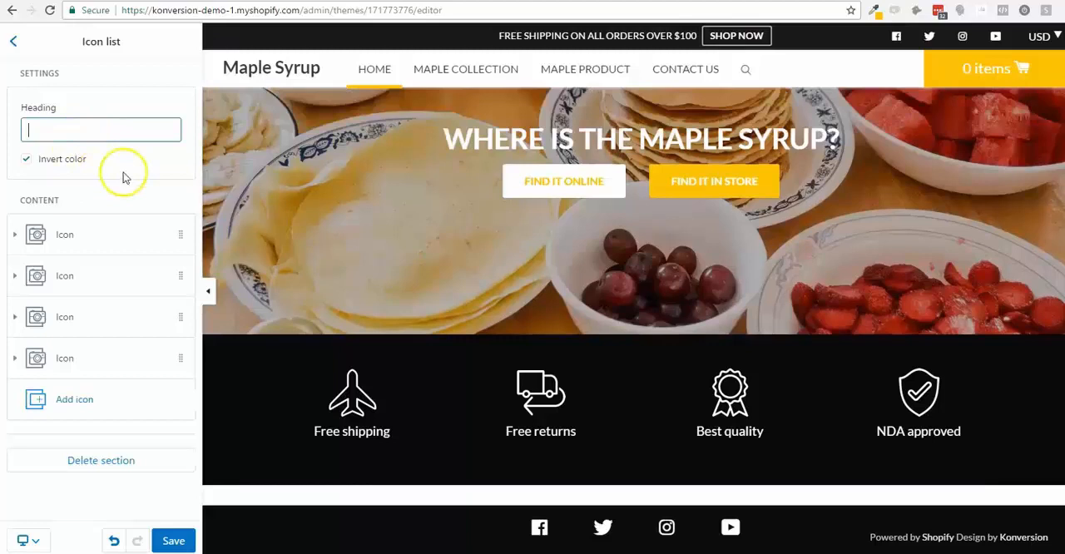
left_click(26, 170)
left_click(25, 162)
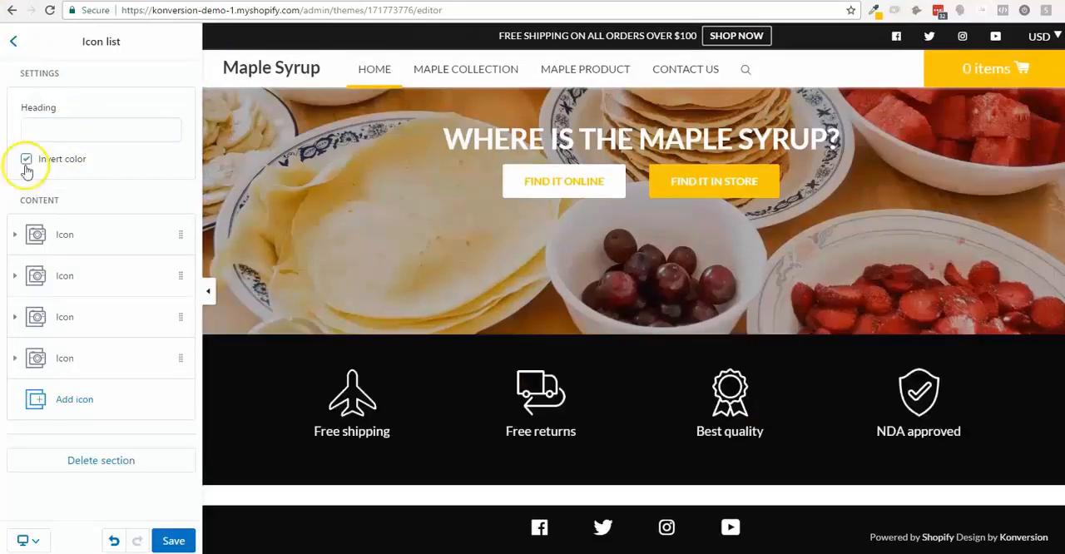
left_click(19, 50)
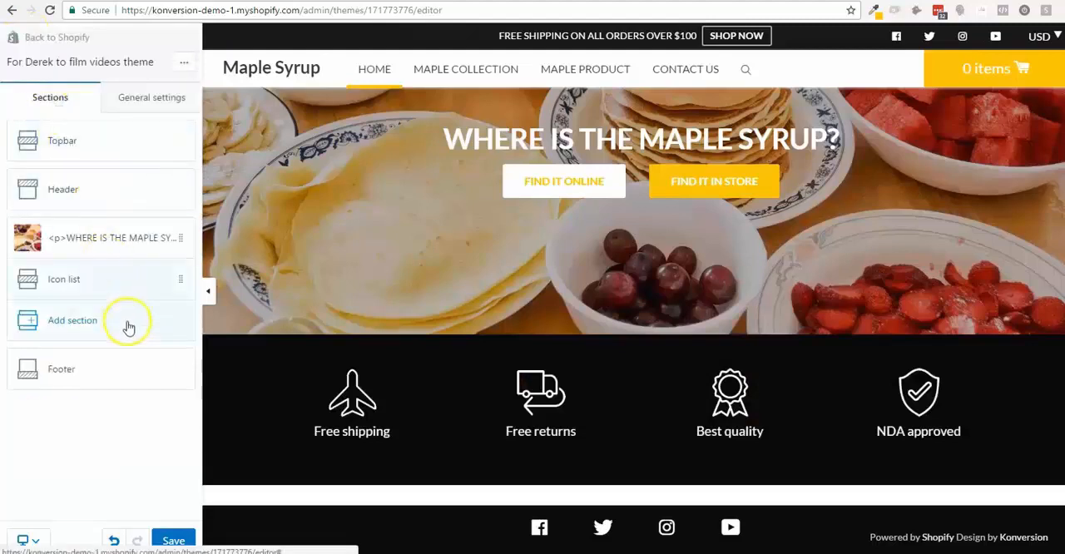
- Add a Single product section to the homepage below the icon list
left_click(129, 325)
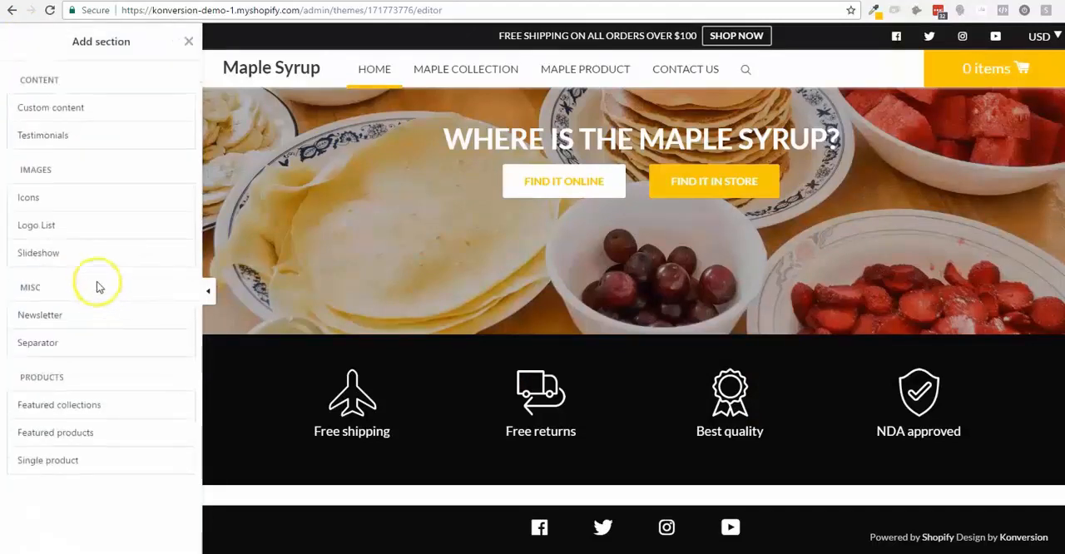
left_click(113, 462)
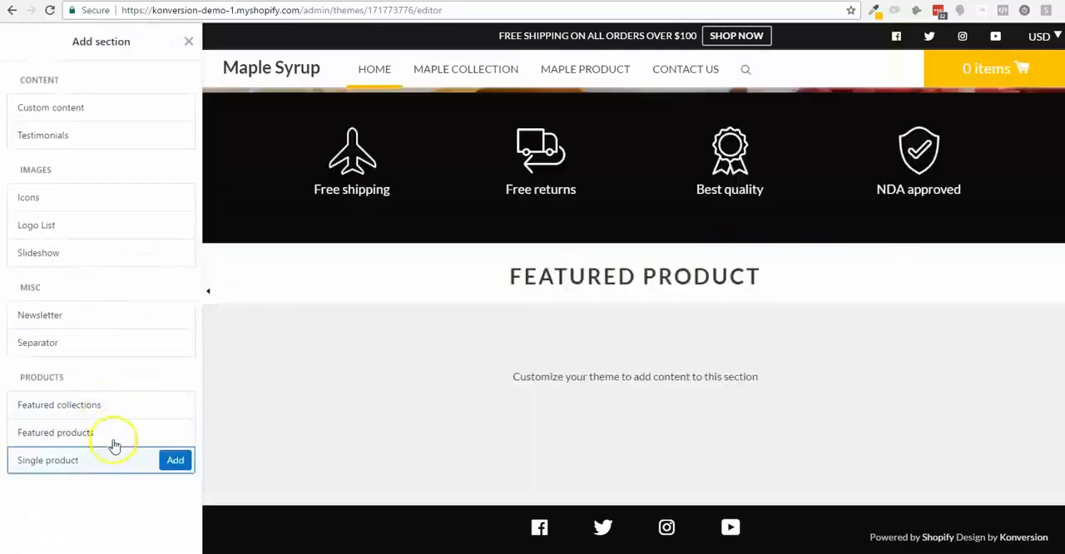
left_click(174, 459)
scroll(111, 213, "down", 2)
scroll(111, 209, "up", 2)
- Clear the featured product section's heading and choose Quebec's finest maple syrup bottle as its product
triple_click(104, 133)
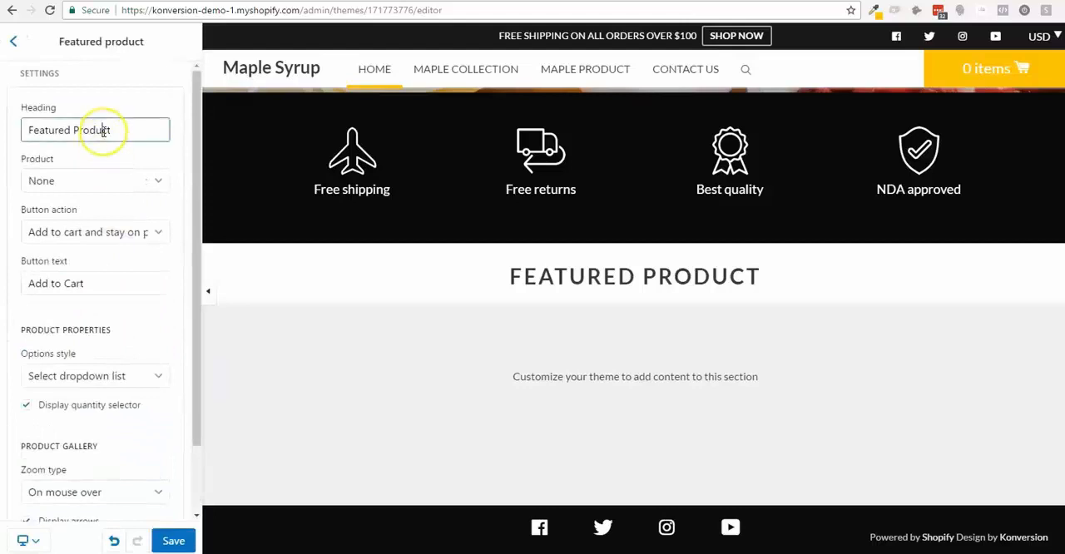
key("BackSpace")
left_click(100, 183)
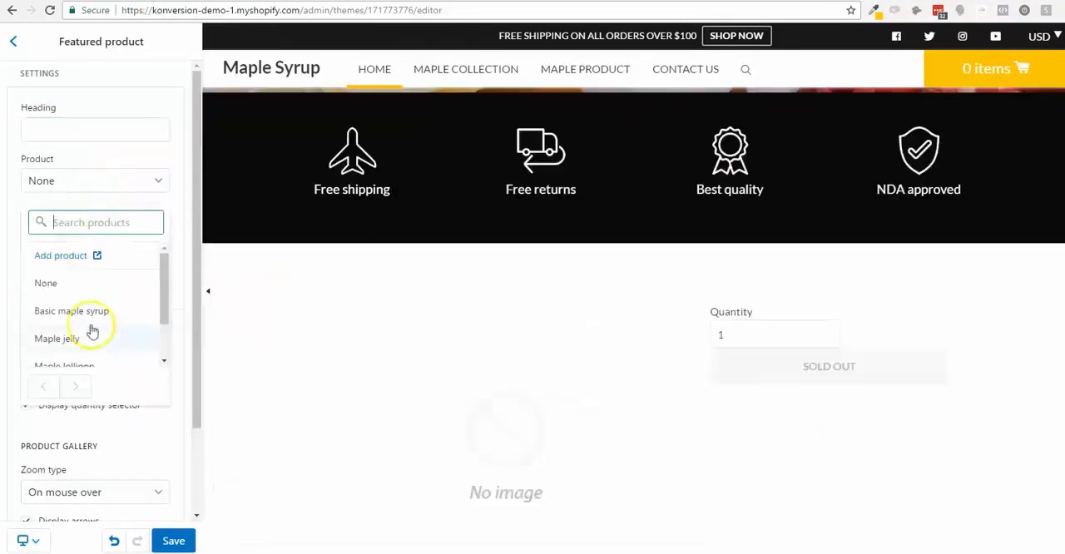
scroll(99, 356, "down", 1)
left_click(100, 347)
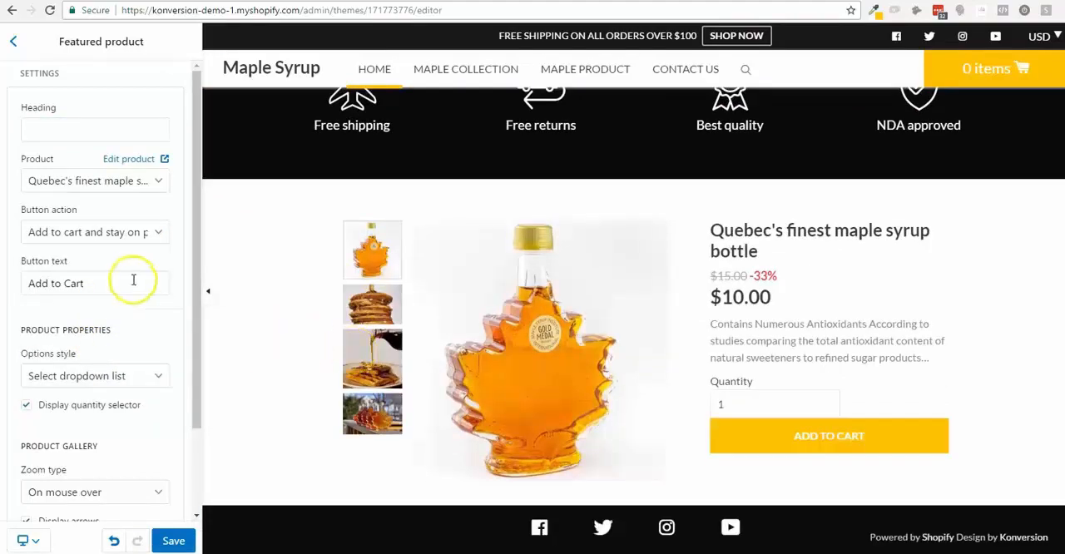
- Set the featured product's button action to "Add to cart and go to checkout" and hide the quantity selector
left_click(102, 241)
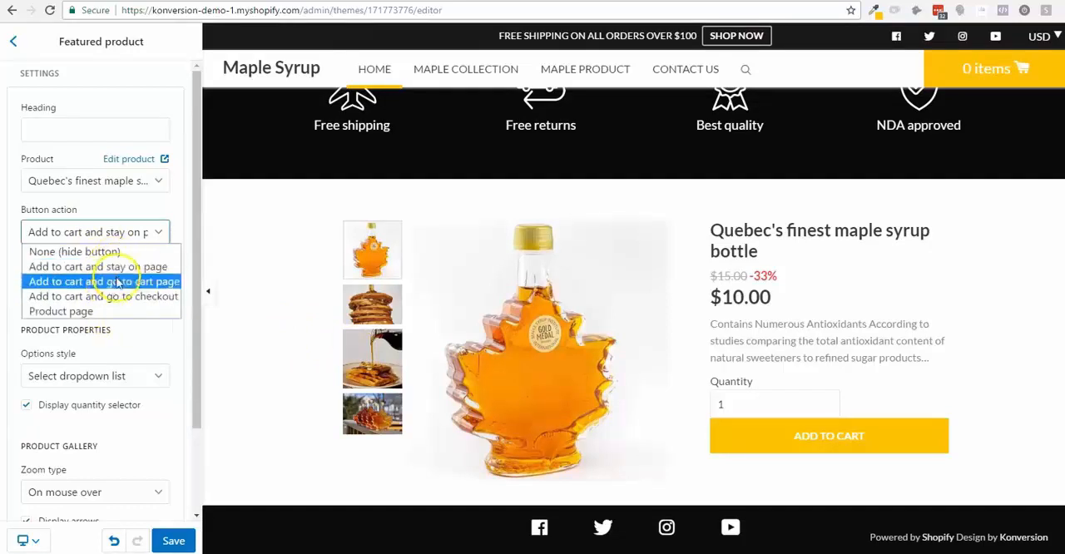
left_click(133, 301)
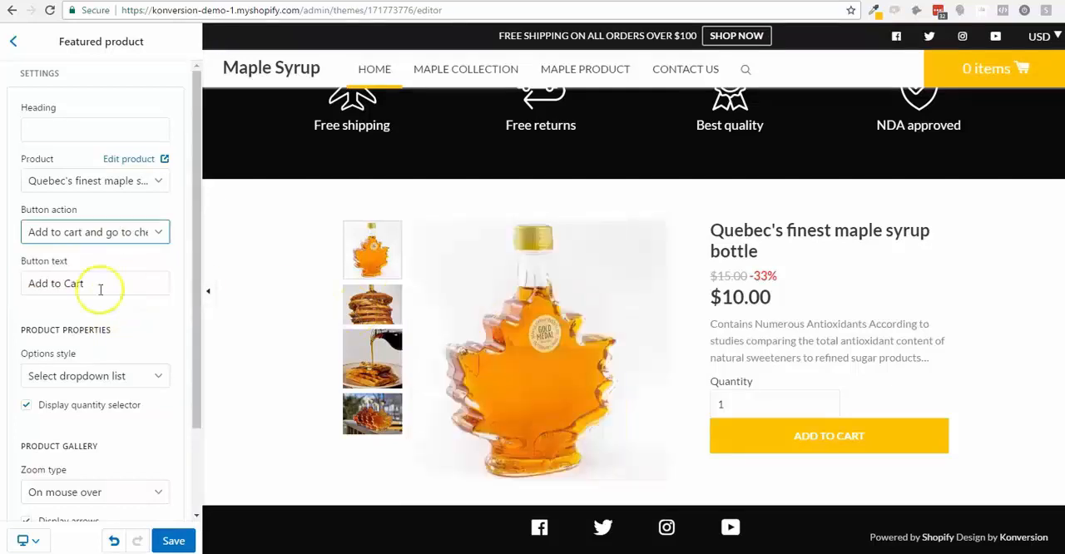
left_click(43, 407)
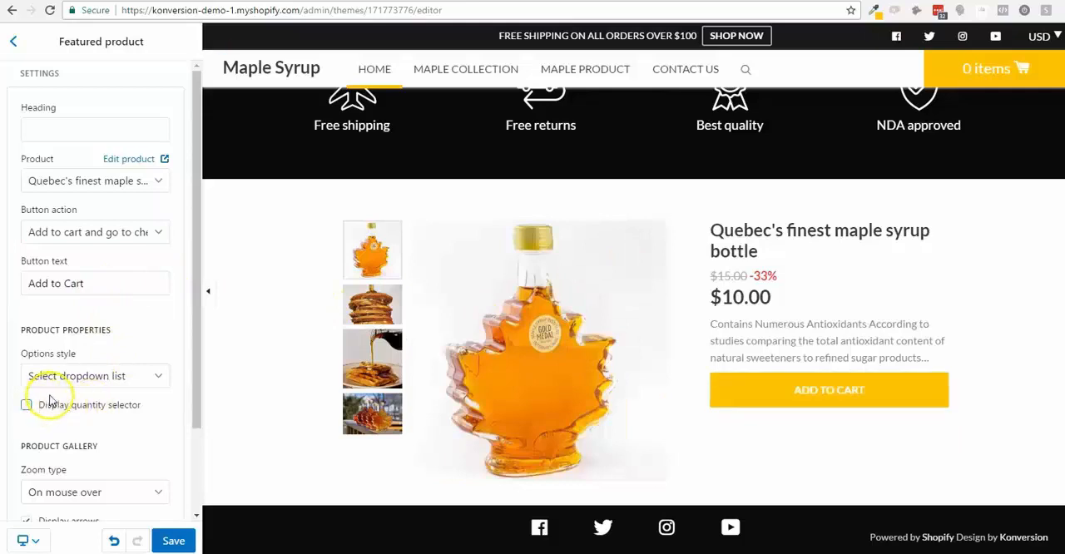
- Change the featured product's button text to "Buy Now"
left_click(118, 382)
left_click(119, 306)
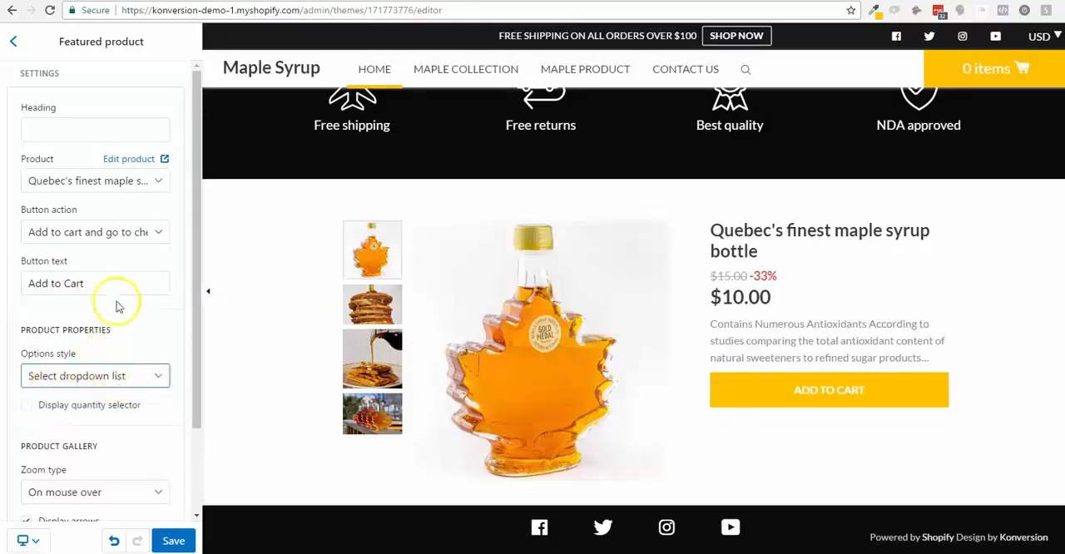
left_click(106, 286)
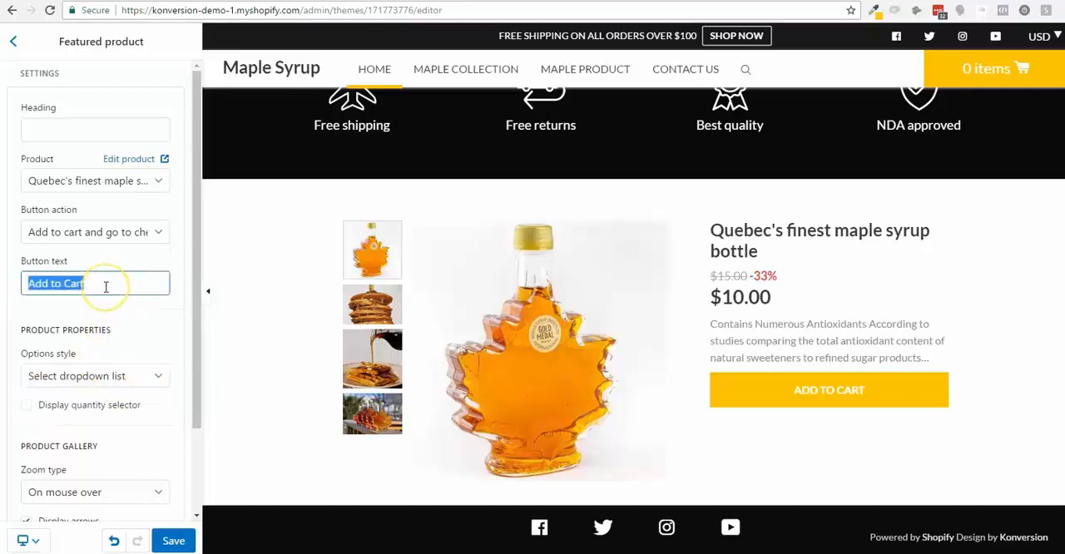
type("Buy Now")
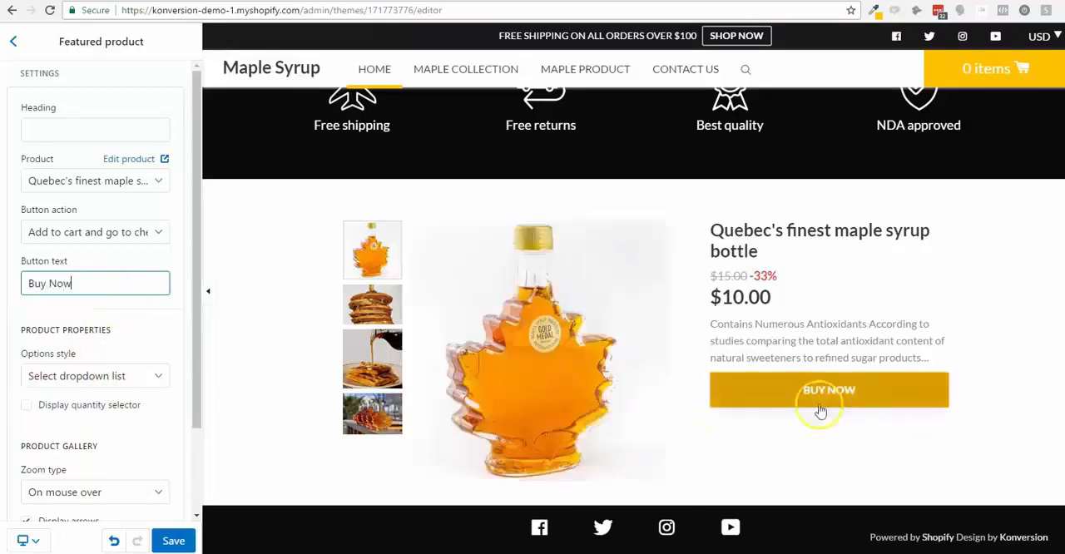
- Hide the arrows in the single featured product's gallery and set its zoom type to "On click/touch"
scroll(71, 353, "down", 2)
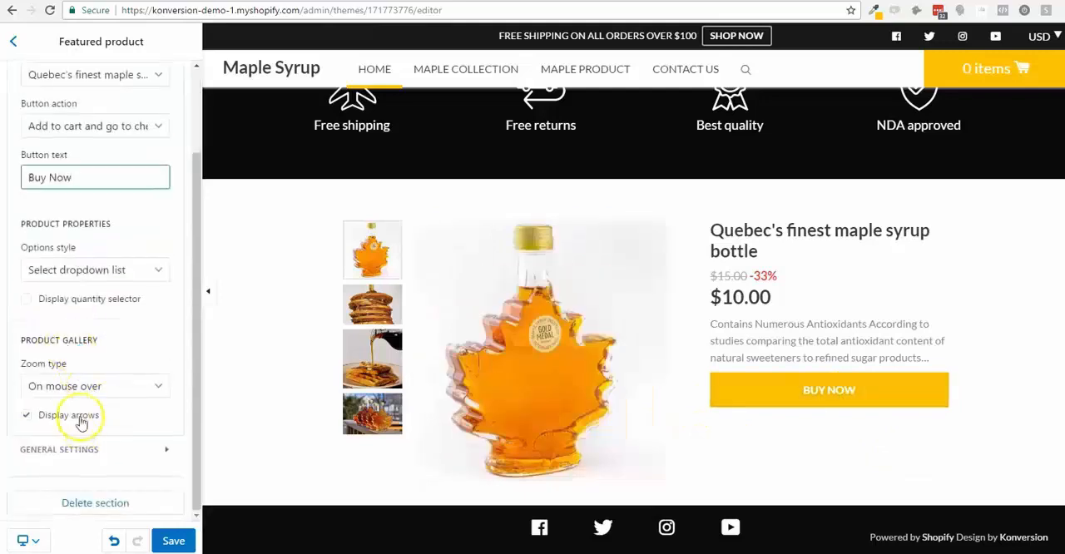
left_click(75, 420)
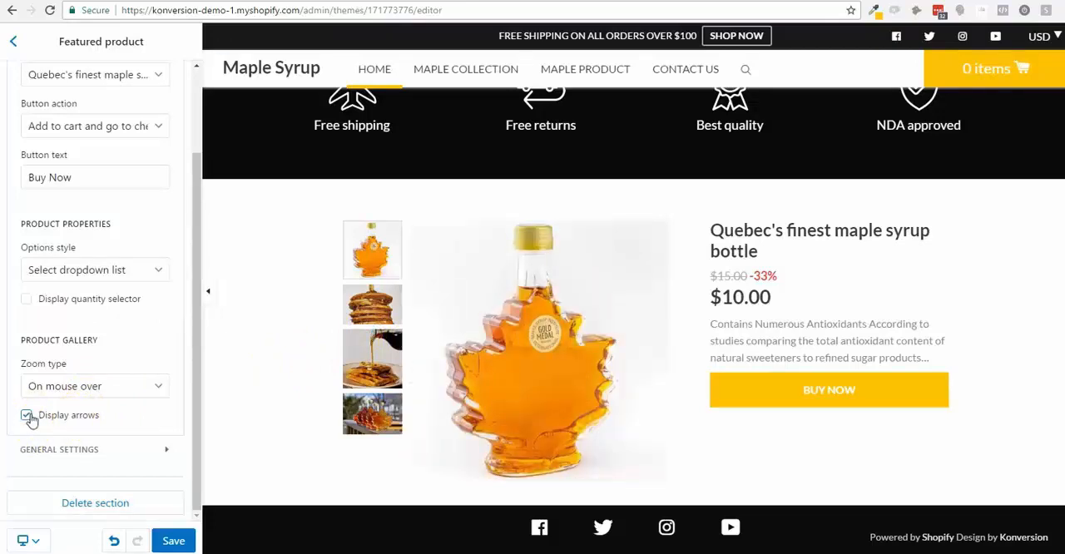
left_click(75, 387)
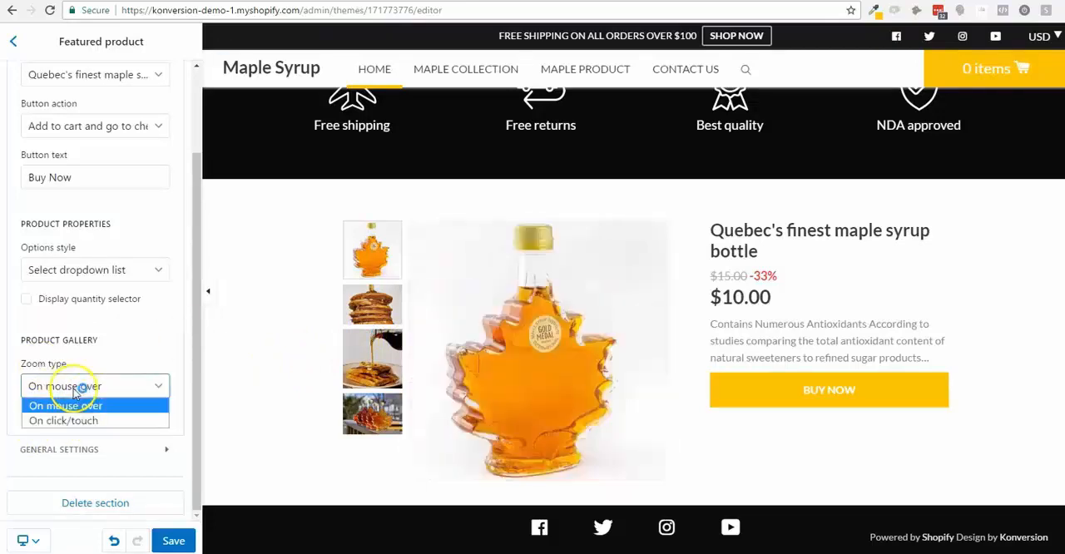
left_click(67, 420)
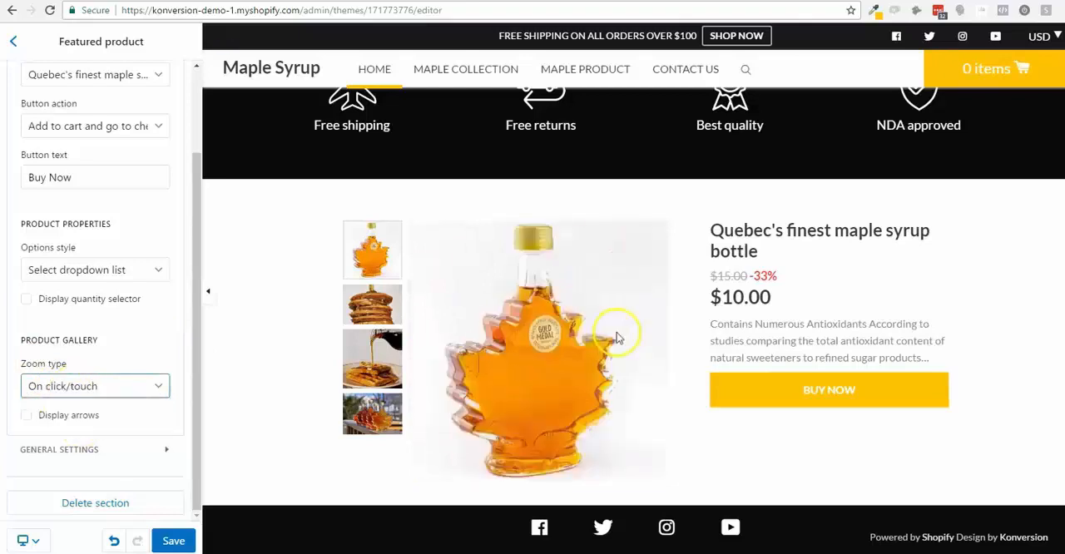
left_click(591, 332)
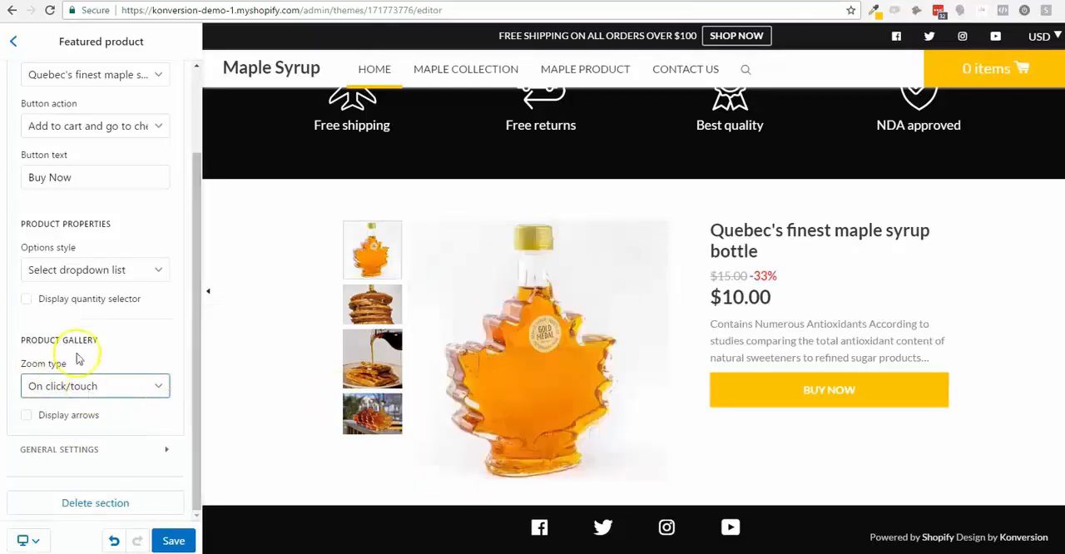
- Add a Featured products section to the homepage below the single featured product
left_click(13, 42)
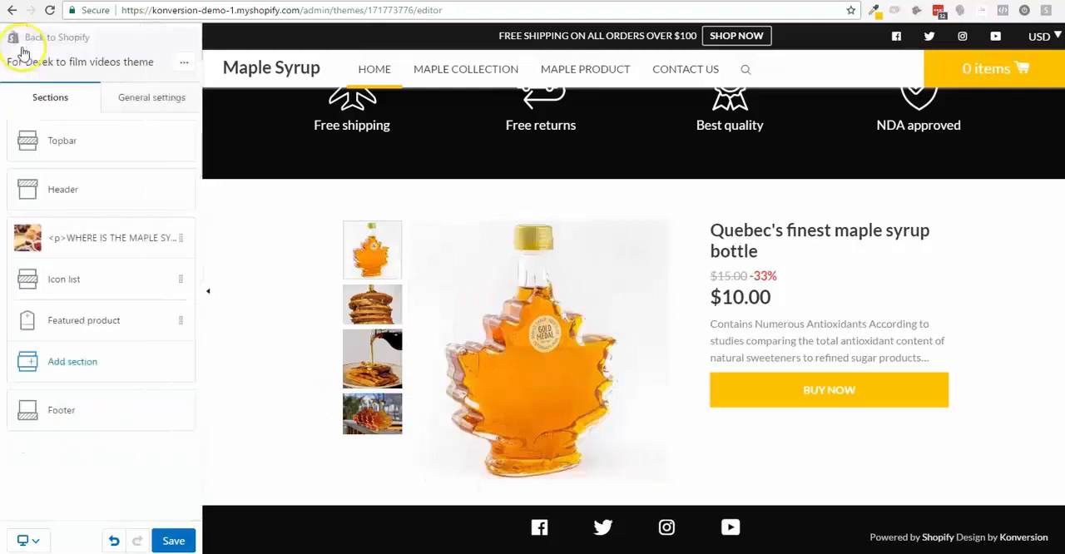
left_click(119, 367)
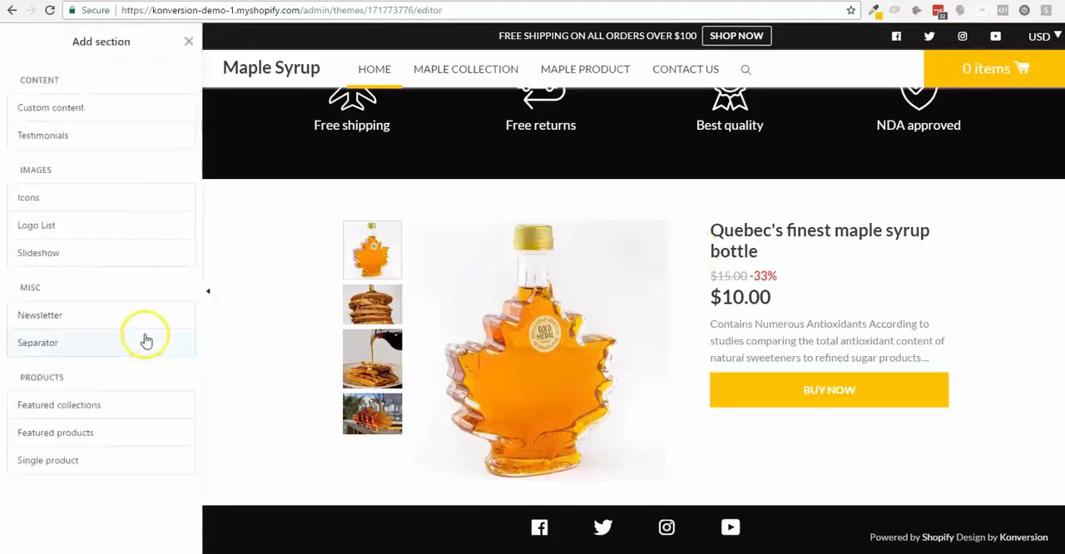
left_click(145, 434)
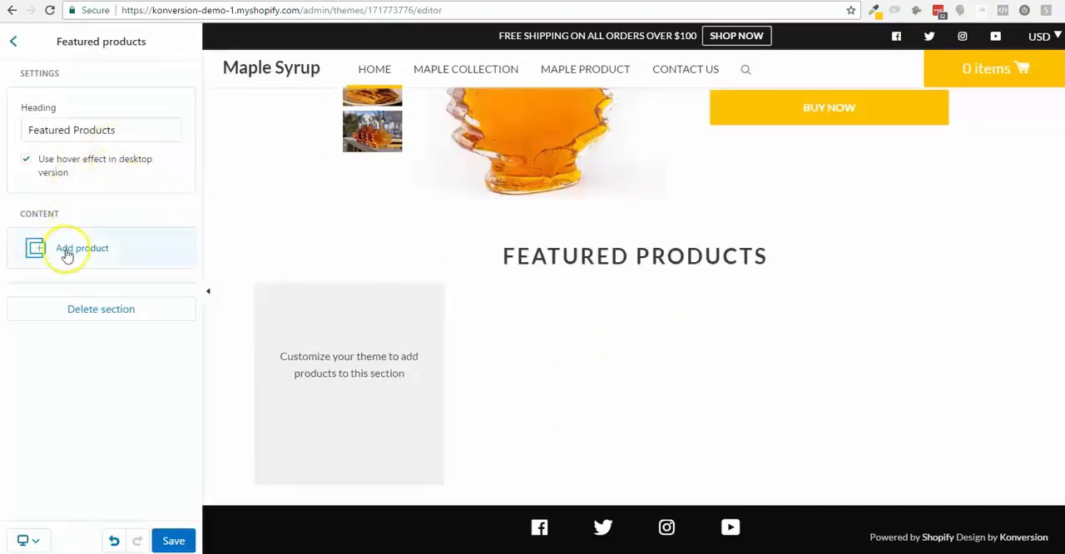
- Add a product block to the Featured Products section and choose Basic maple syrup for it
scroll(95, 334, "down", 2)
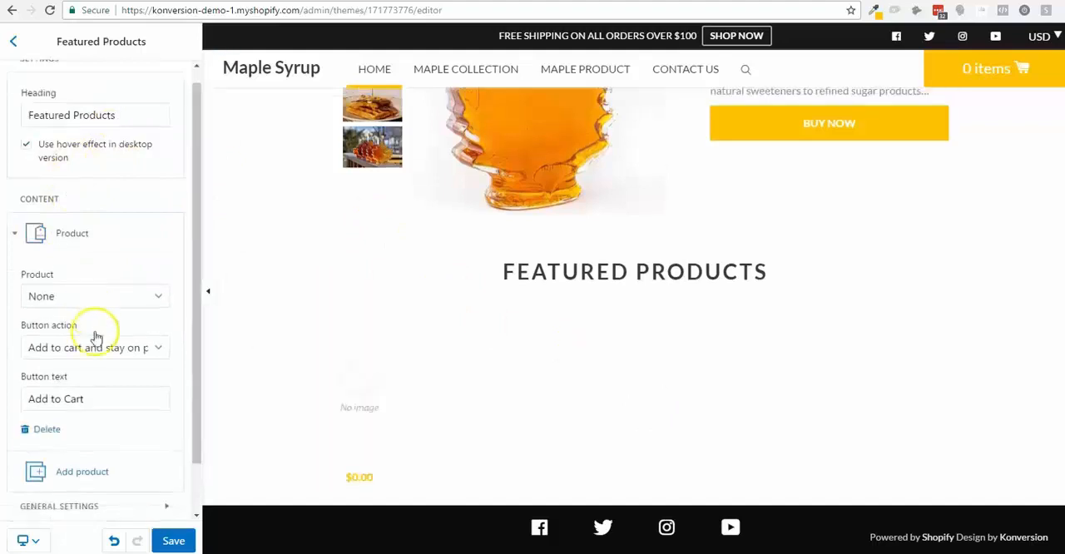
left_click(91, 248)
left_click(92, 247)
left_click(99, 248)
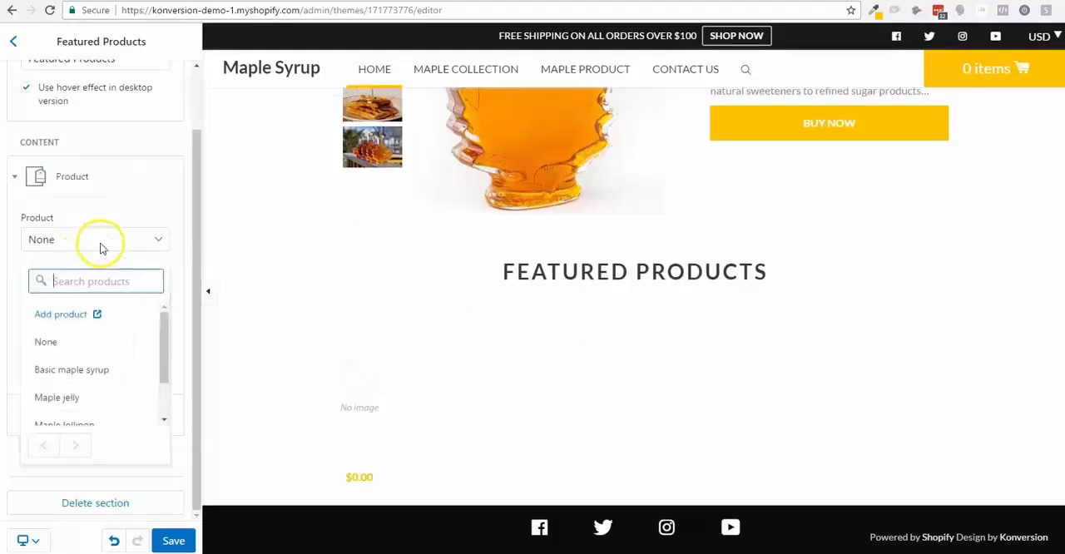
left_click(131, 372)
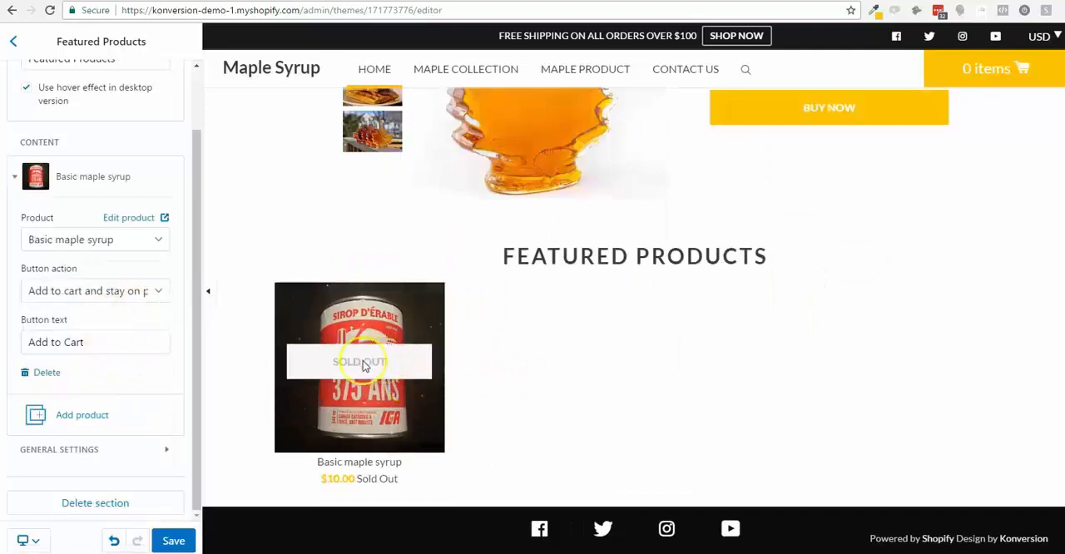
- Turn off the desktop hover effect for the Featured Products section
scroll(87, 330, "up", 1)
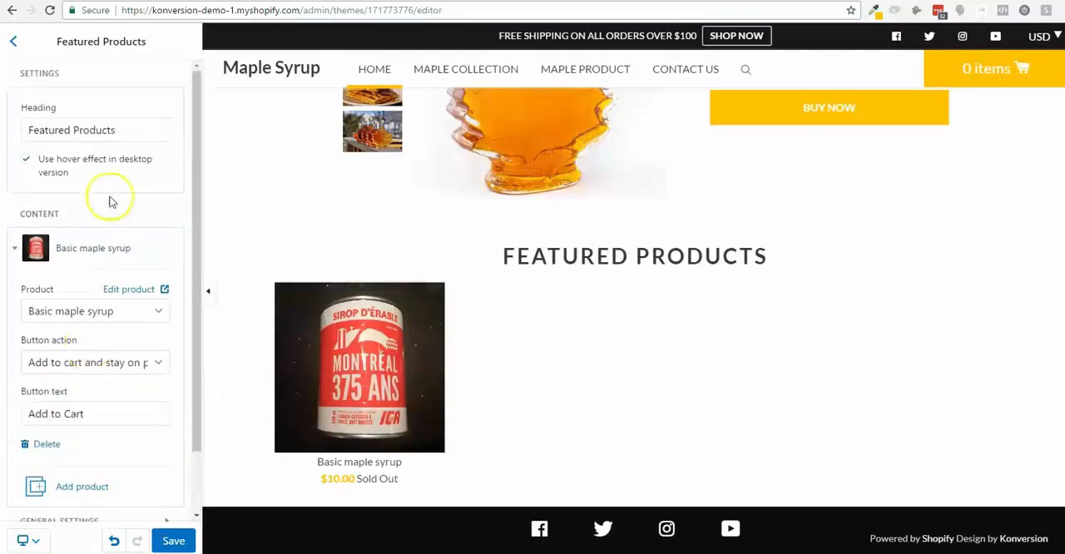
left_click(91, 162)
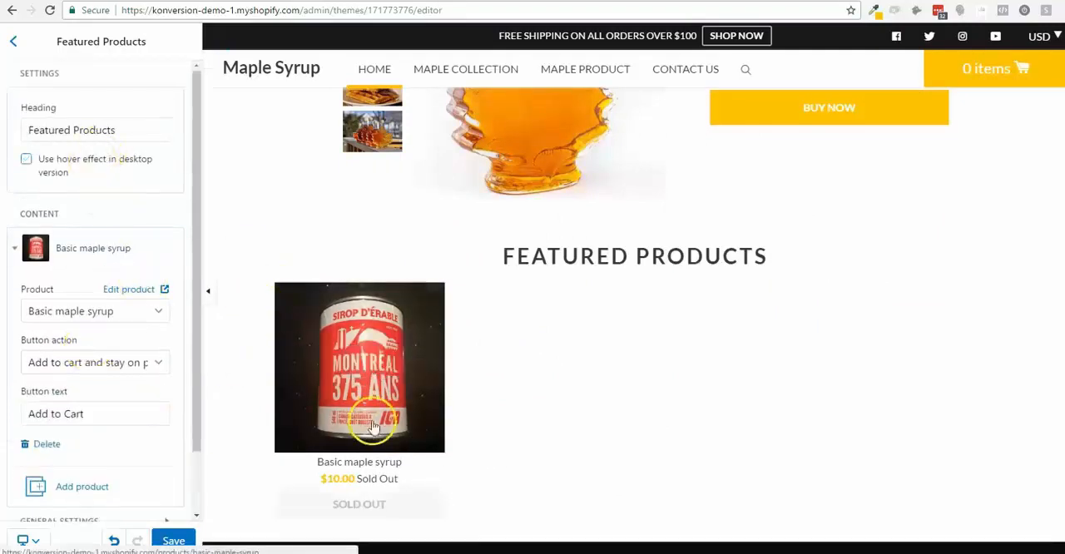
scroll(366, 465, "down", 1)
- Add Maple jelly as the second featured product and set its button text to "Select options"
scroll(76, 233, "down", 1)
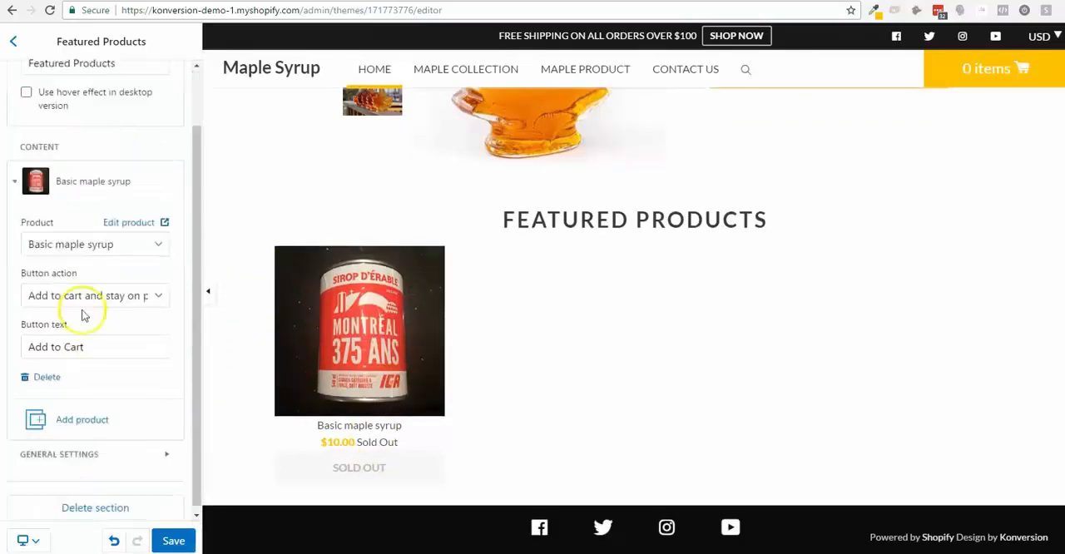
left_click(82, 415)
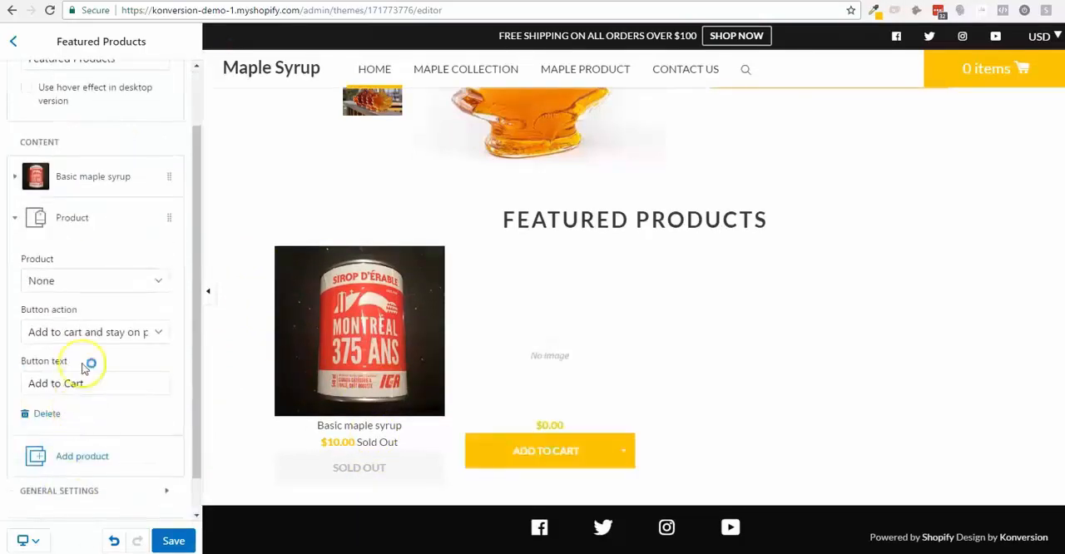
left_click(113, 281)
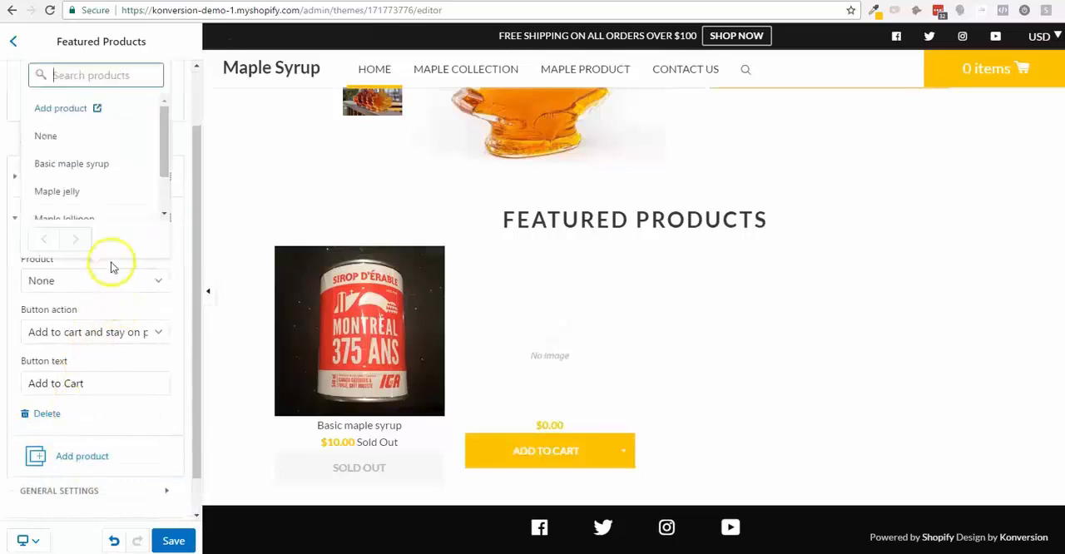
left_click(113, 193)
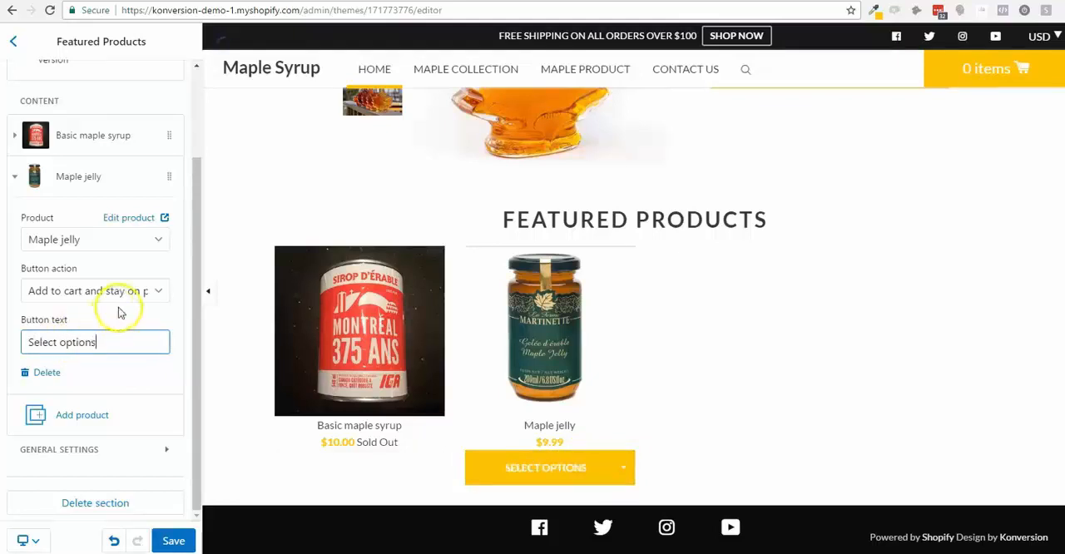
left_click(622, 473)
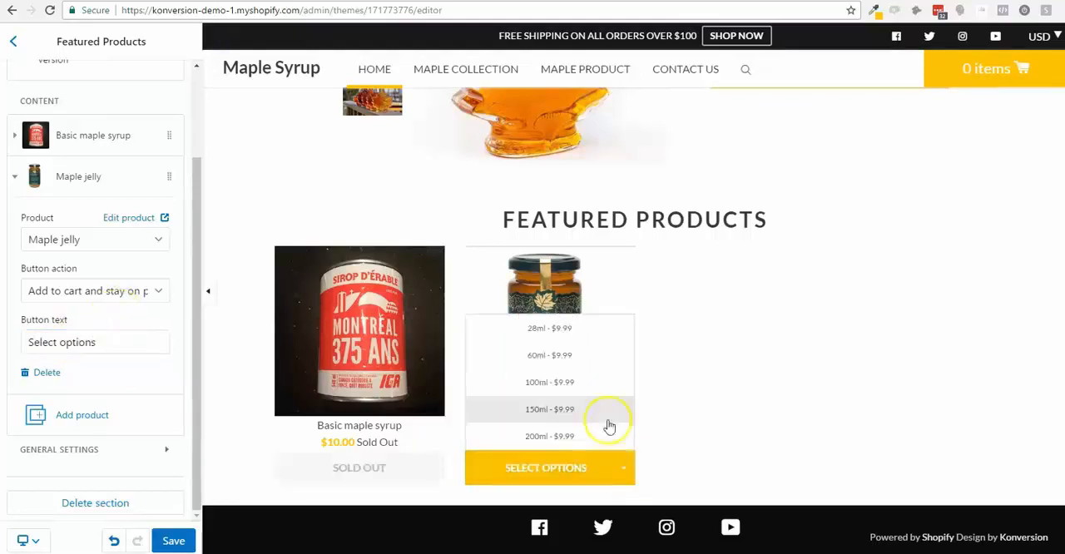
- Add Maple lollipop as the third product in the Featured Products section
left_click(94, 416)
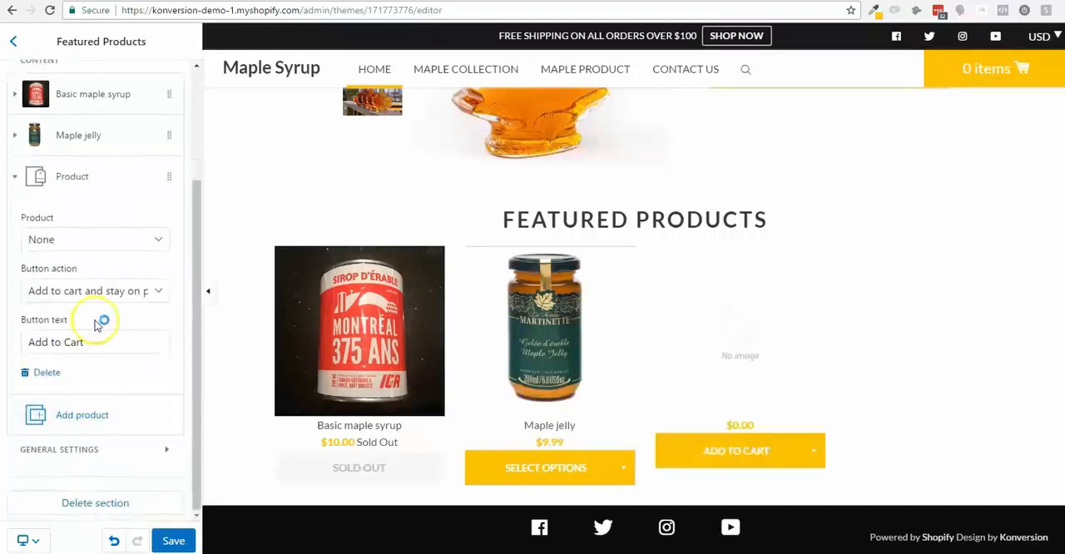
left_click(94, 239)
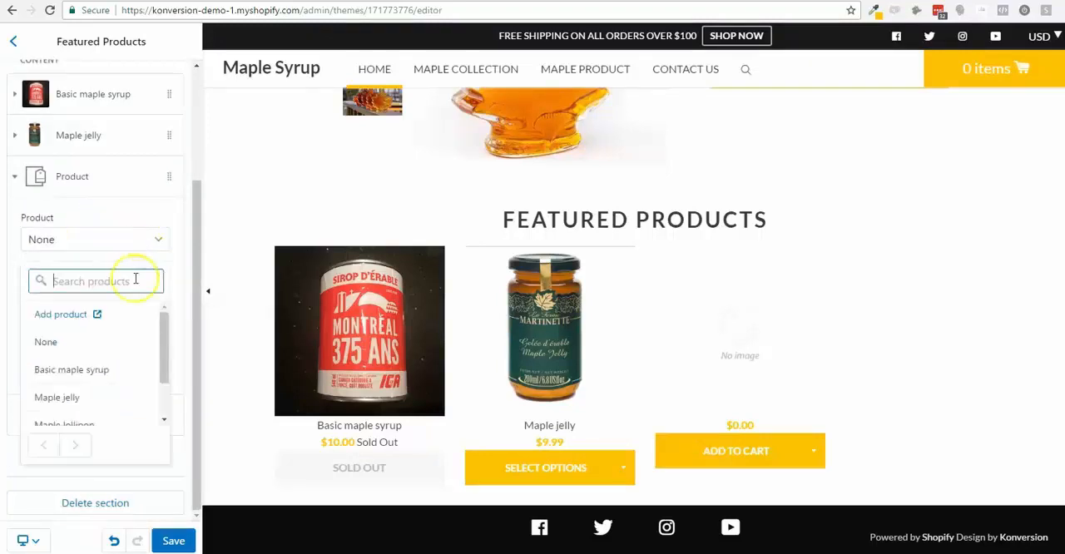
scroll(122, 374, "down", 2)
left_click(119, 374)
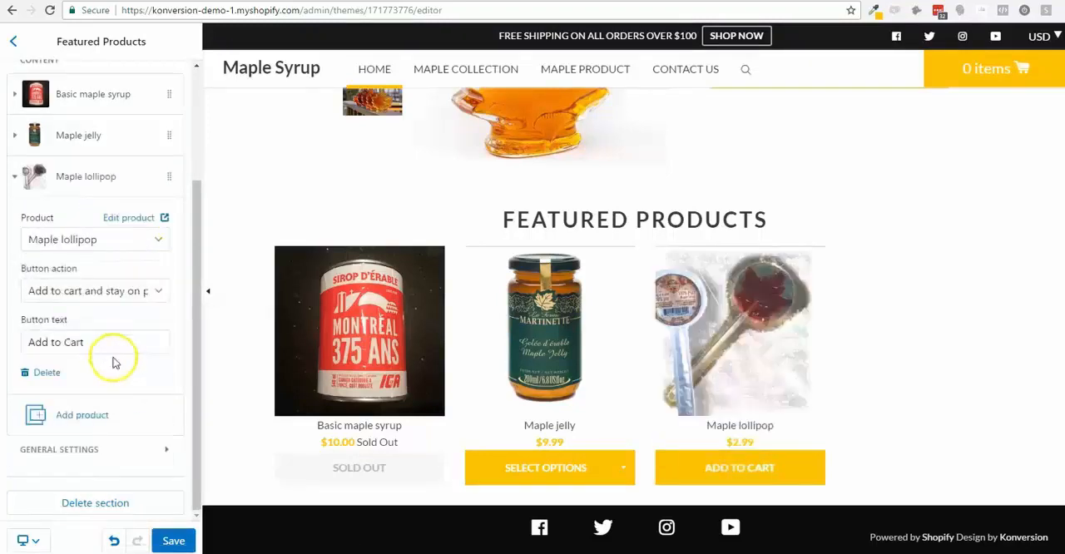
- Add Quebec's finest maple syrup bottle as the fourth product in the Featured Products section
left_click(131, 287)
left_click(132, 285)
left_click(140, 282)
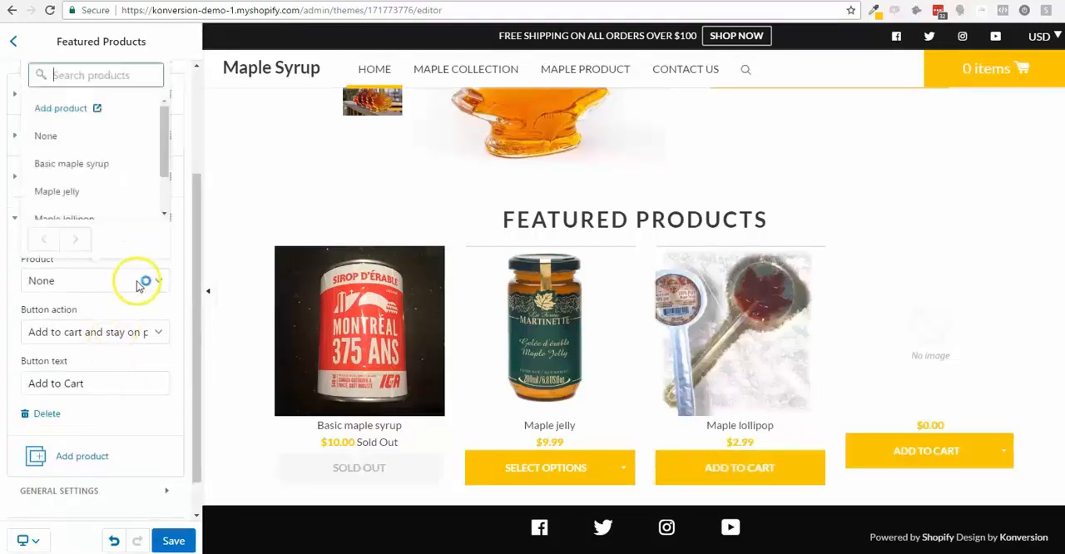
left_click(160, 280)
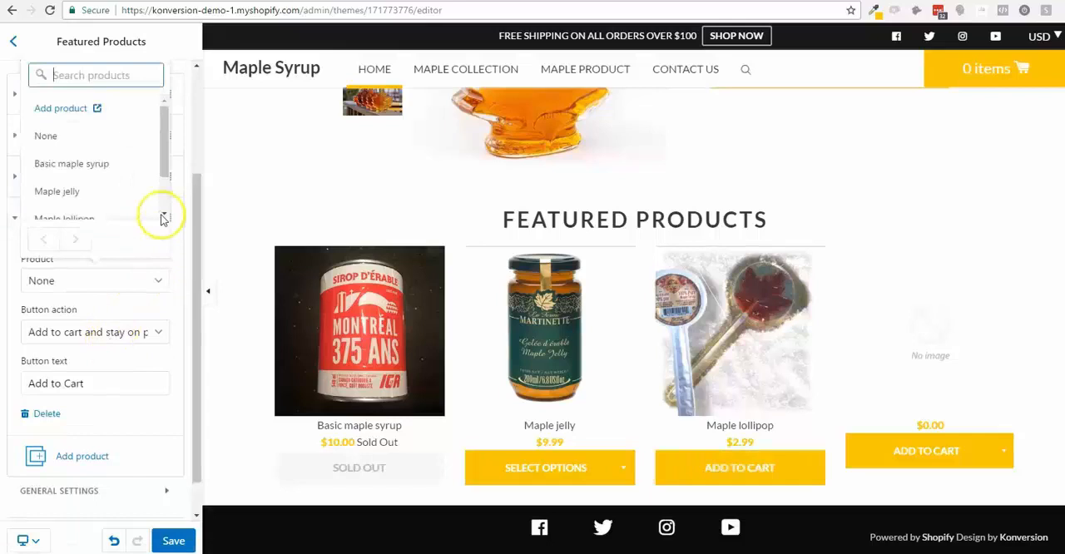
scroll(152, 183, "down", 2)
left_click(119, 207)
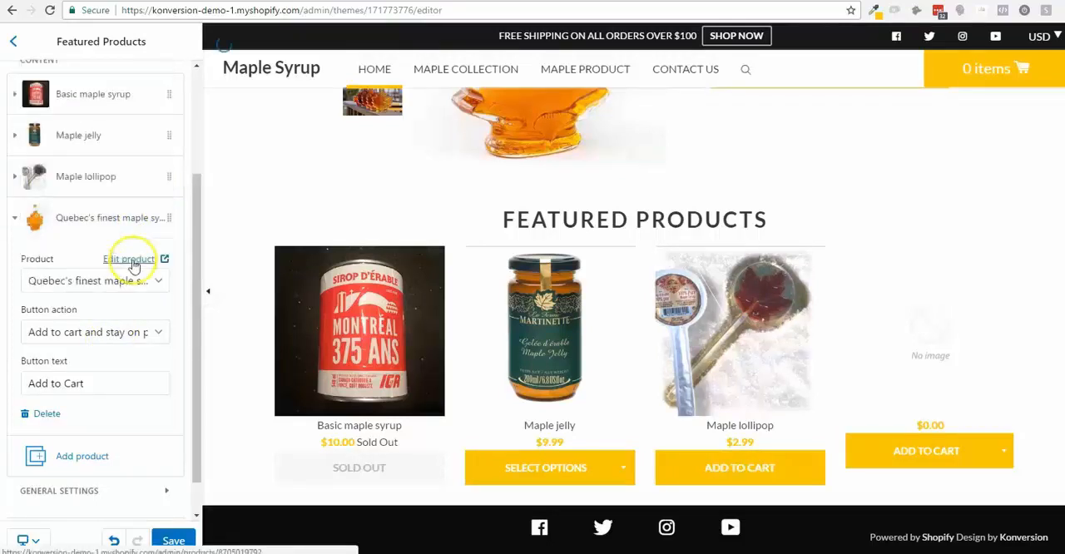
- Return to the homepage's section list and save the theme changes
scroll(119, 433, "down", 1)
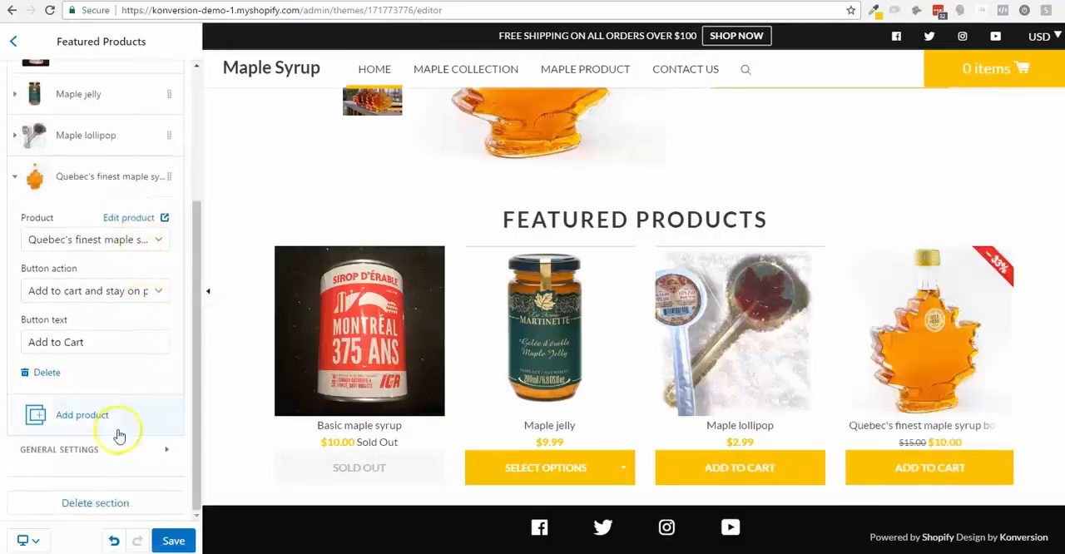
scroll(112, 480, "up", 5)
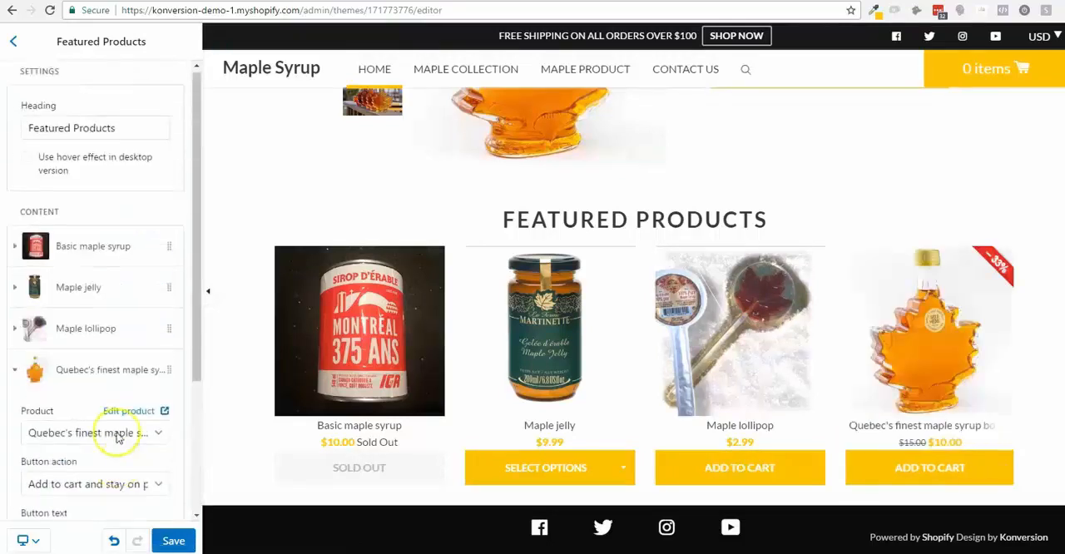
left_click(15, 43)
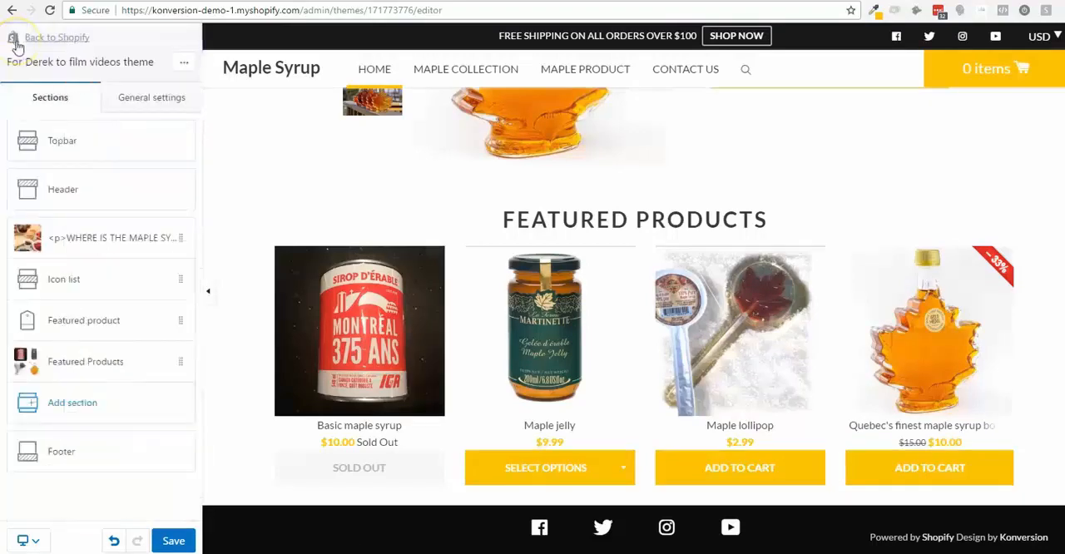
left_click(171, 541)
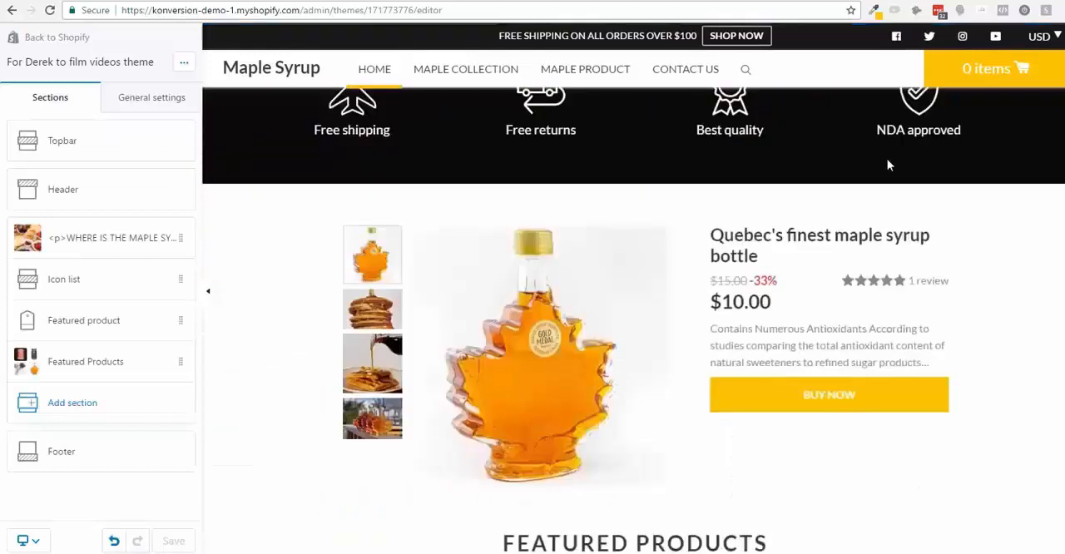
scroll(840, 187, "down", 3)
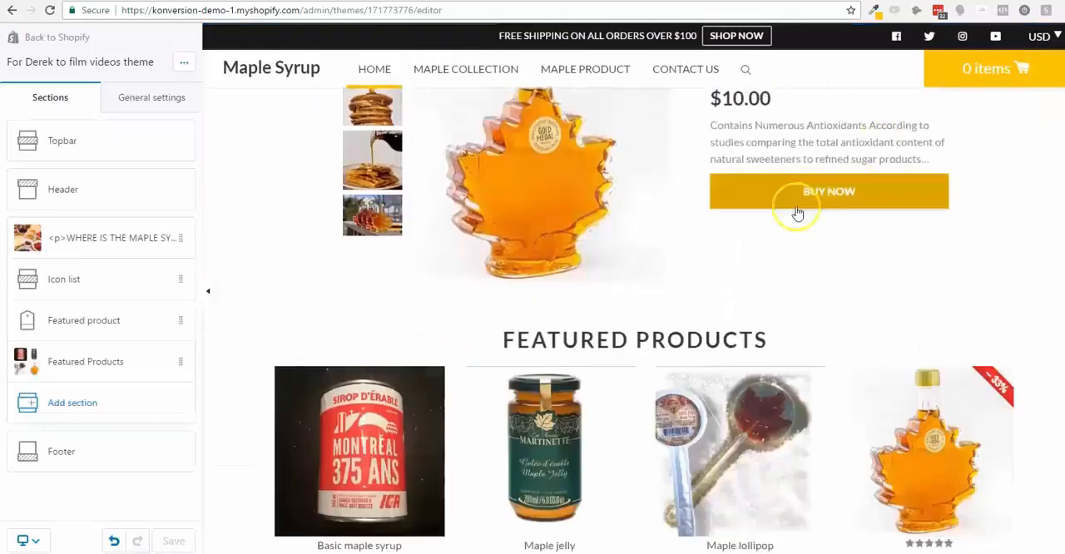
- Change the heading of the four-product Featured Products section to "You may also like..."
left_click(100, 327)
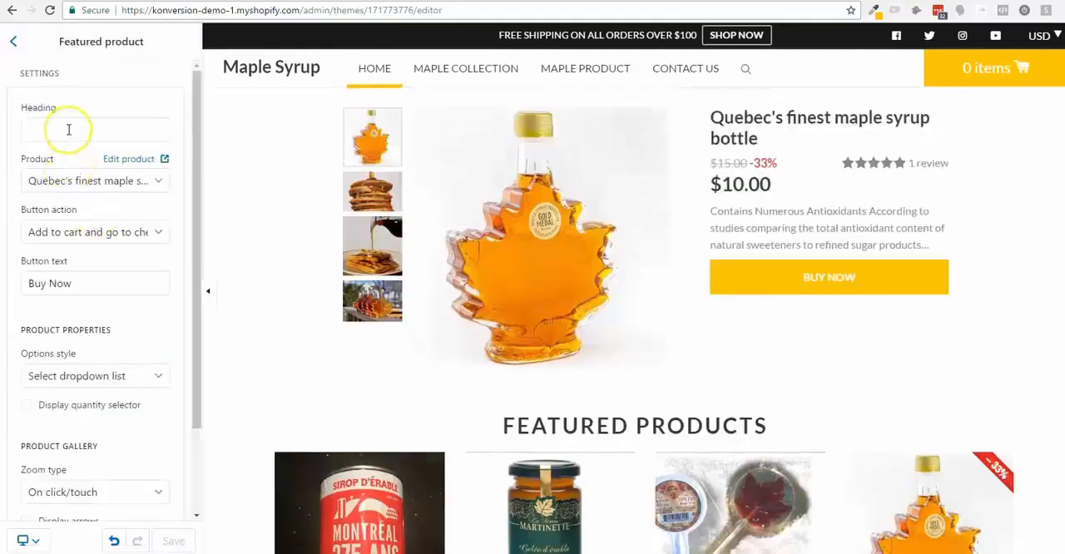
left_click(13, 41)
left_click(85, 361)
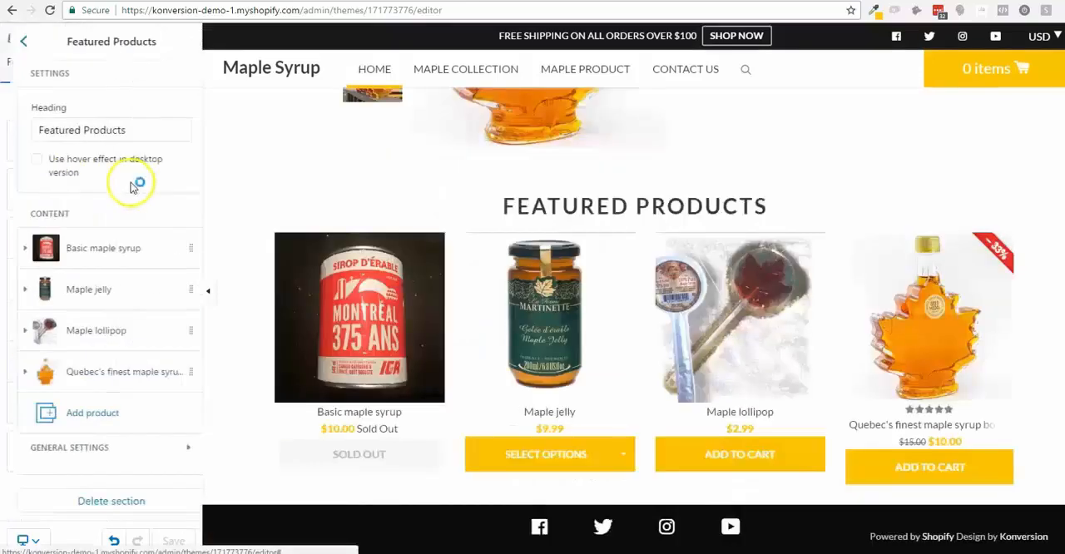
triple_click(83, 129)
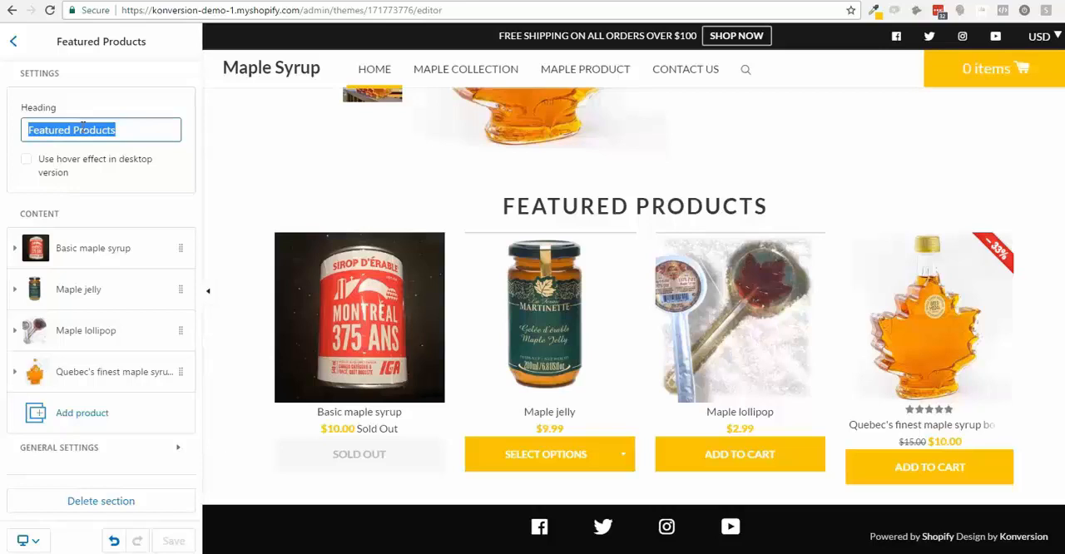
type("You m")
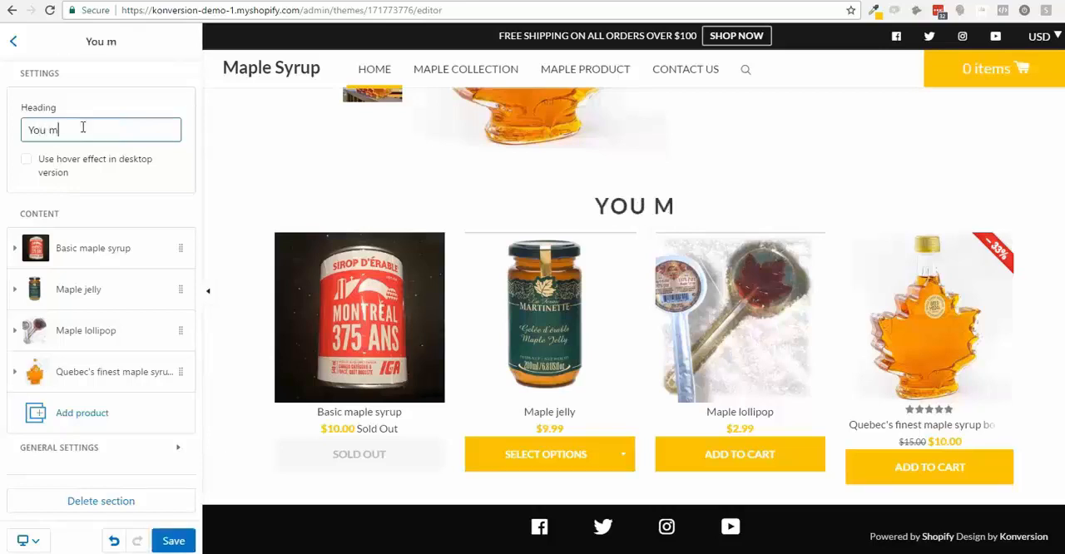
type("ay also")
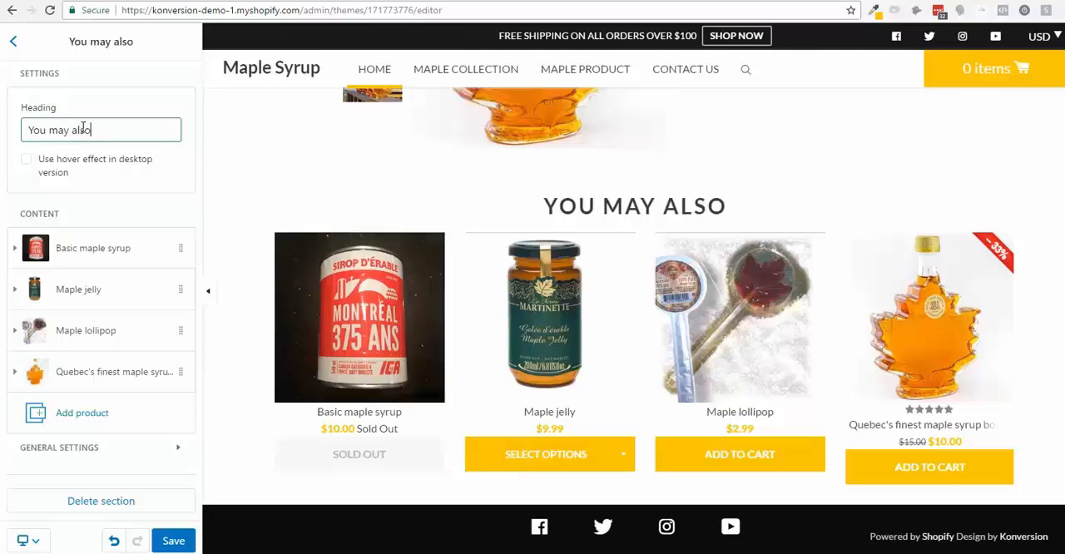
type(" like...")
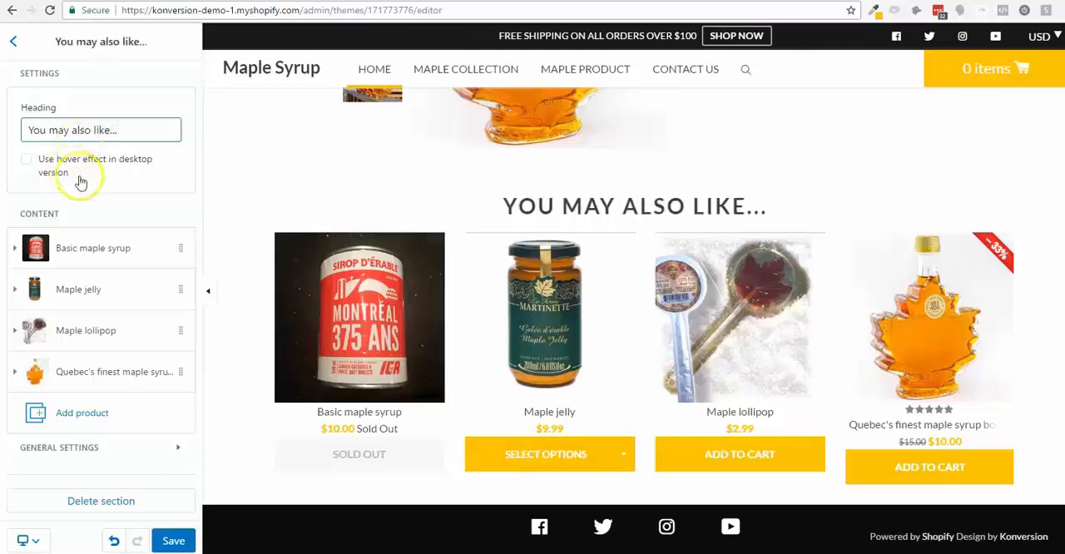
- Return to the homepage's section list and check the live storefront for what follows its product row
left_click(13, 40)
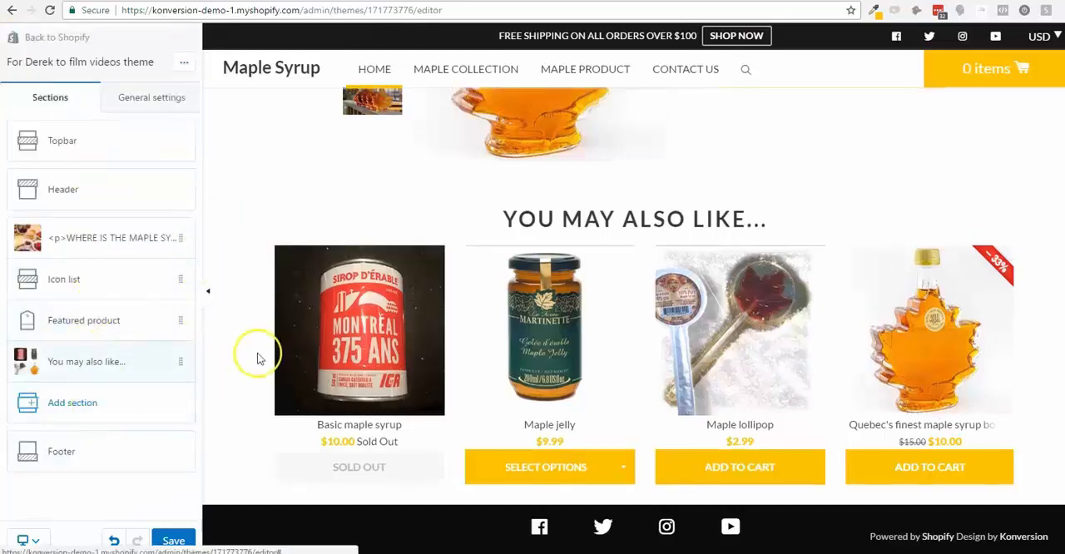
scroll(257, 358, "up", 7)
scroll(257, 358, "down", 4)
scroll(257, 358, "down", 3)
left_click(75, 406)
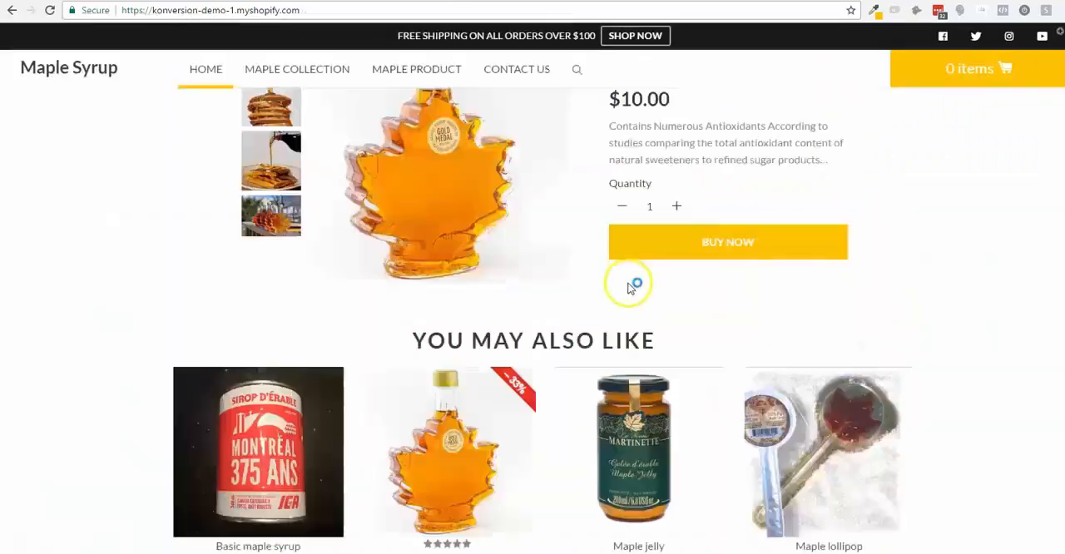
scroll(632, 287, "down", 5)
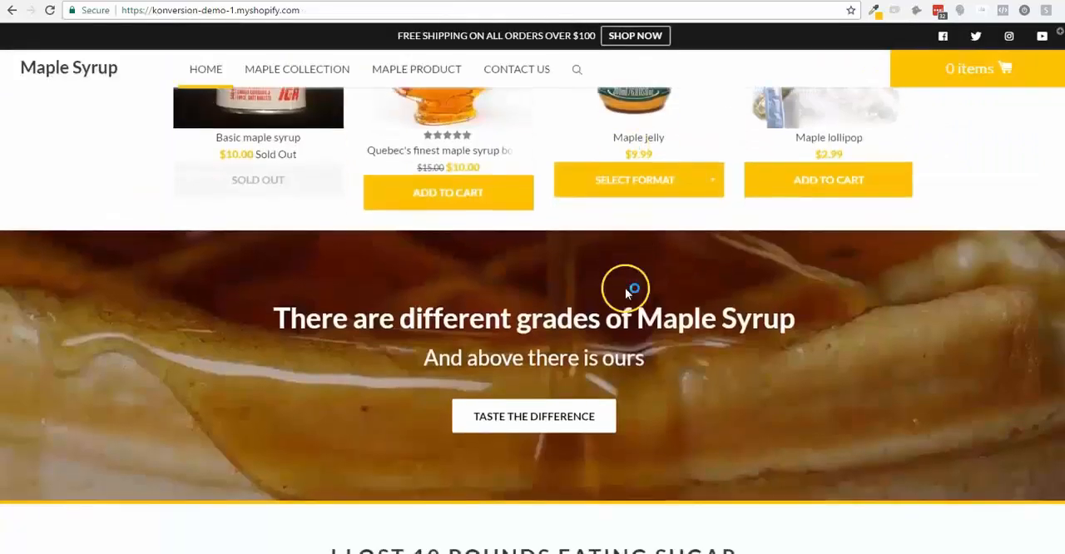
scroll(628, 293, "down", 3)
scroll(506, 162, "up", 3)
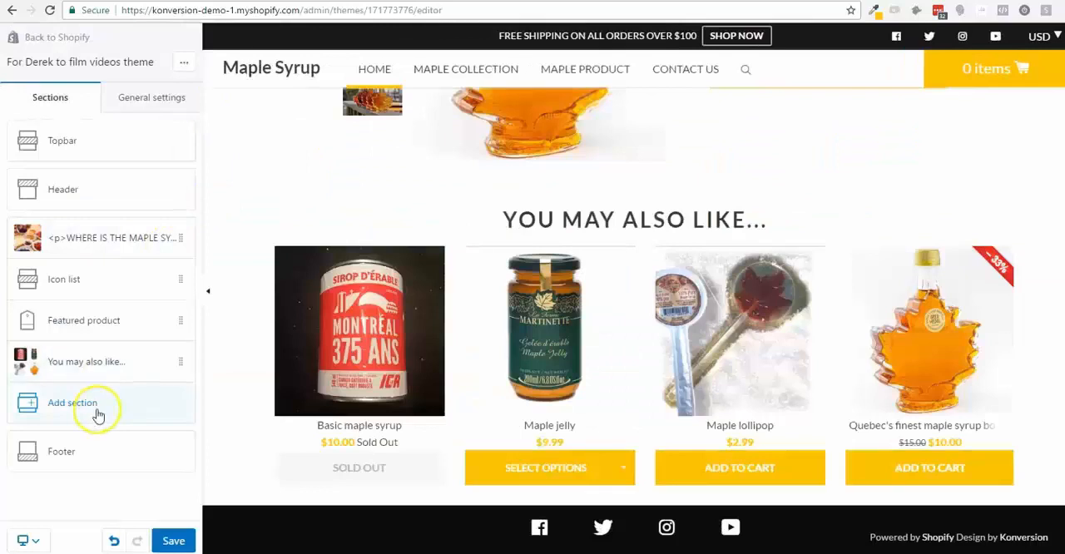
- Add a Slideshow section to the homepage below the "You may also like..." section
left_click(97, 414)
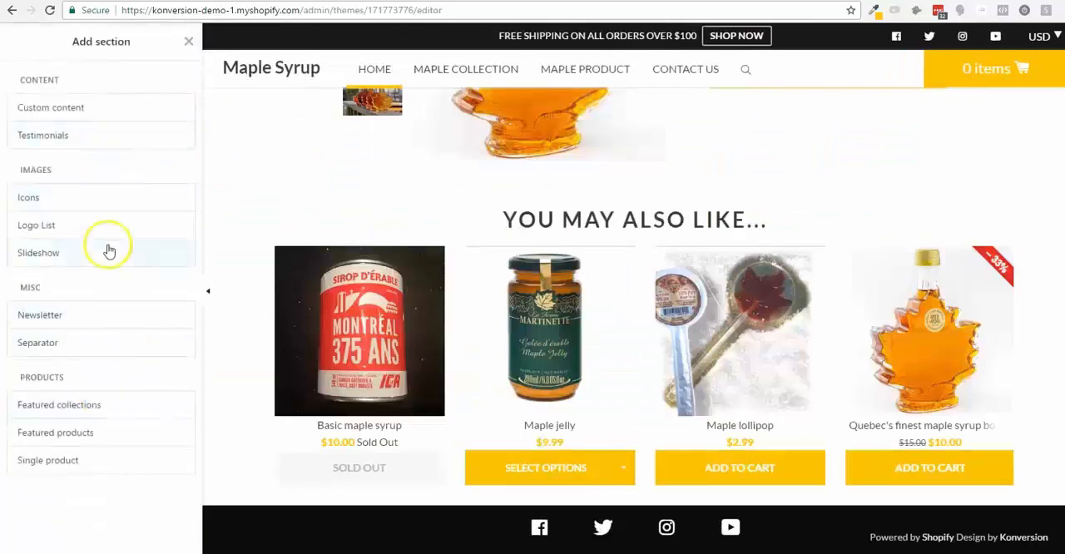
mouse_move(133, 255)
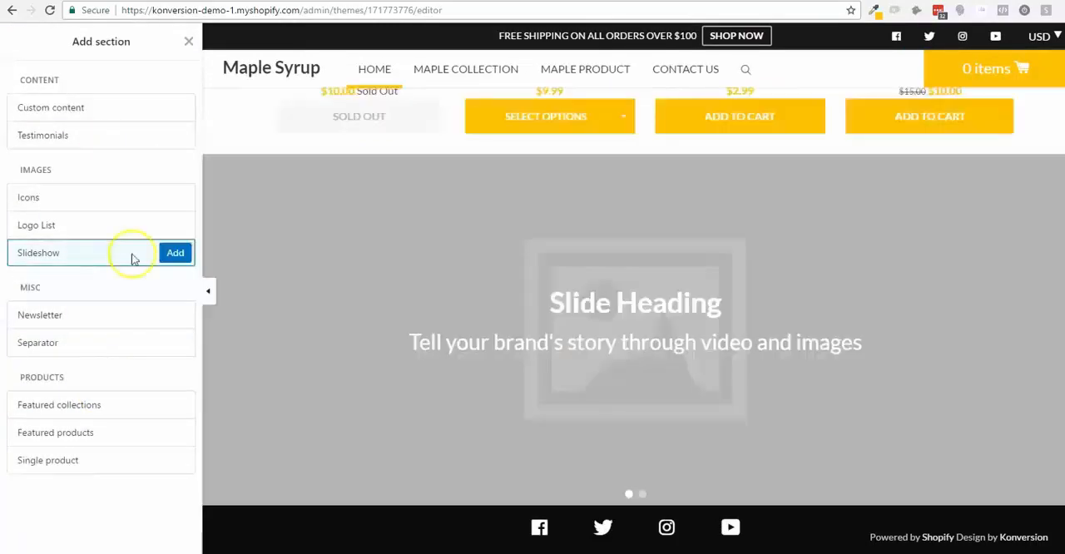
left_click(172, 252)
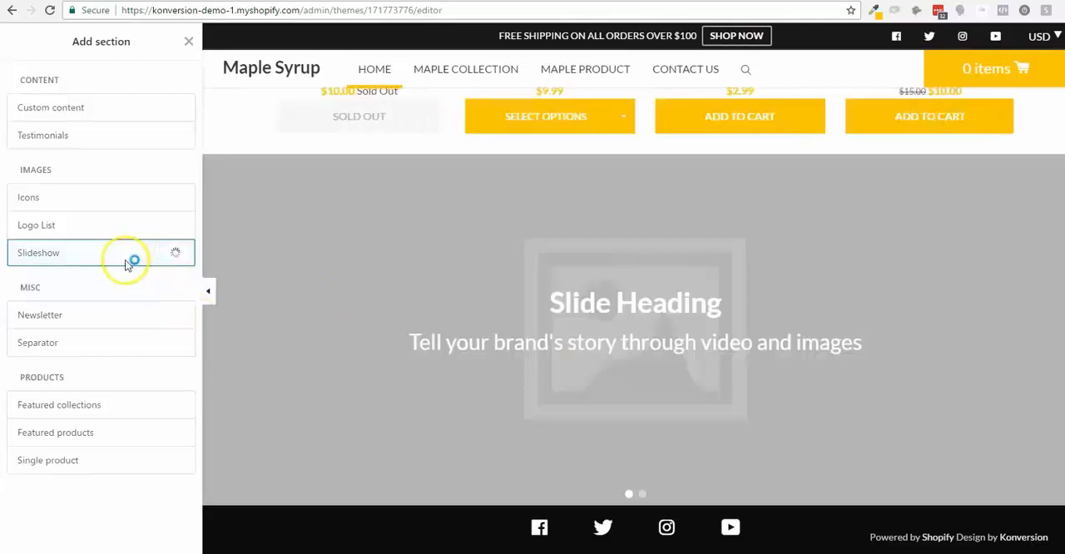
- Set the new slideshow's section height to Small and turn off its autoplay
left_click(133, 269)
left_click(134, 304)
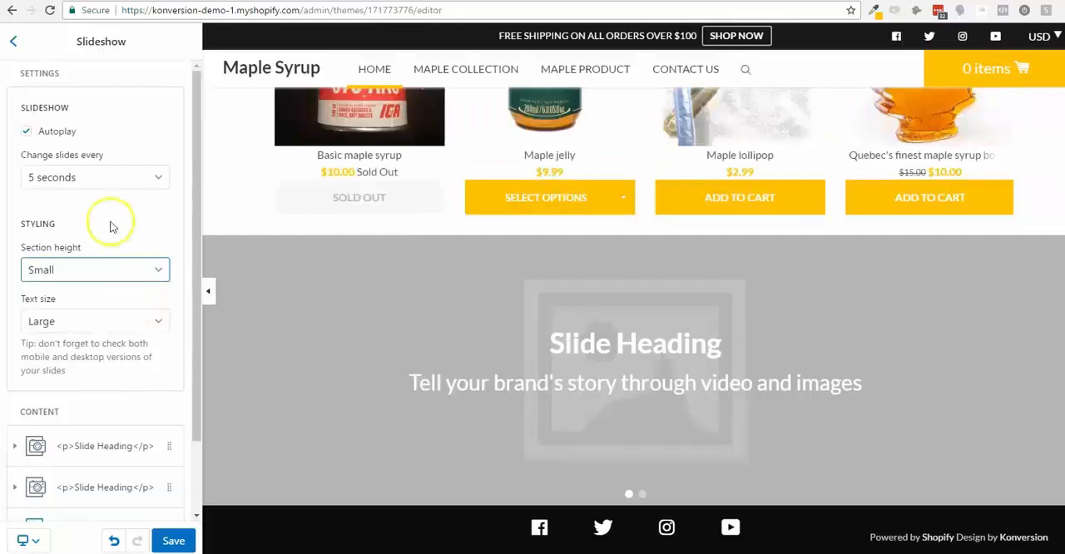
left_click(41, 142)
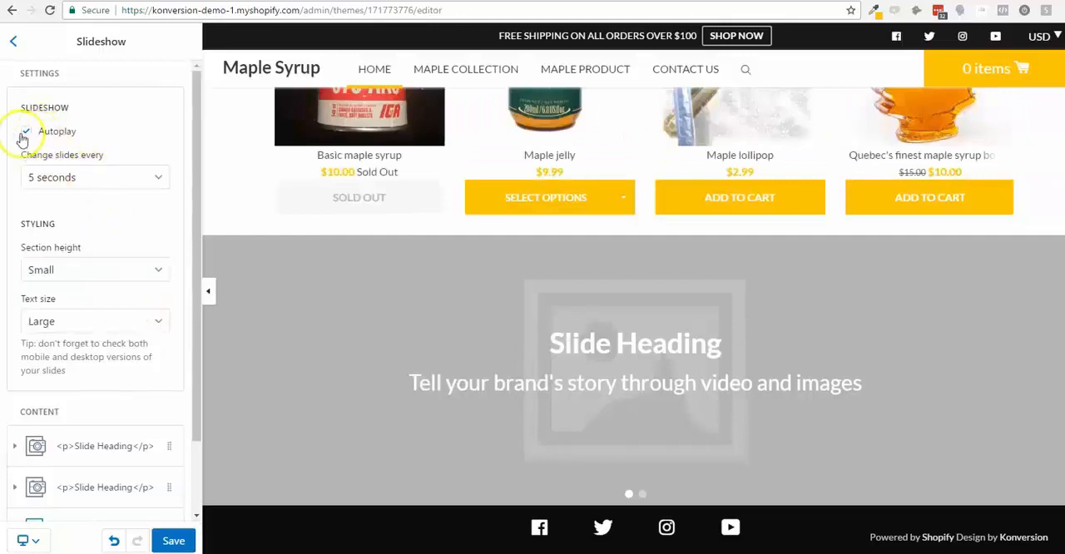
left_click(27, 134)
- Remove the second image slide from the new slideshow
scroll(99, 316, "down", 1)
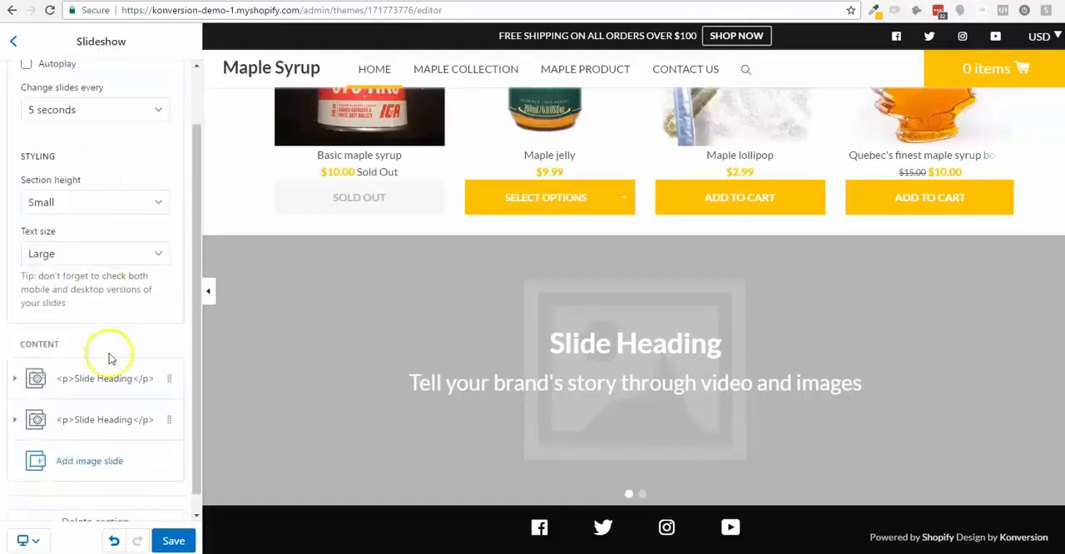
left_click(167, 419)
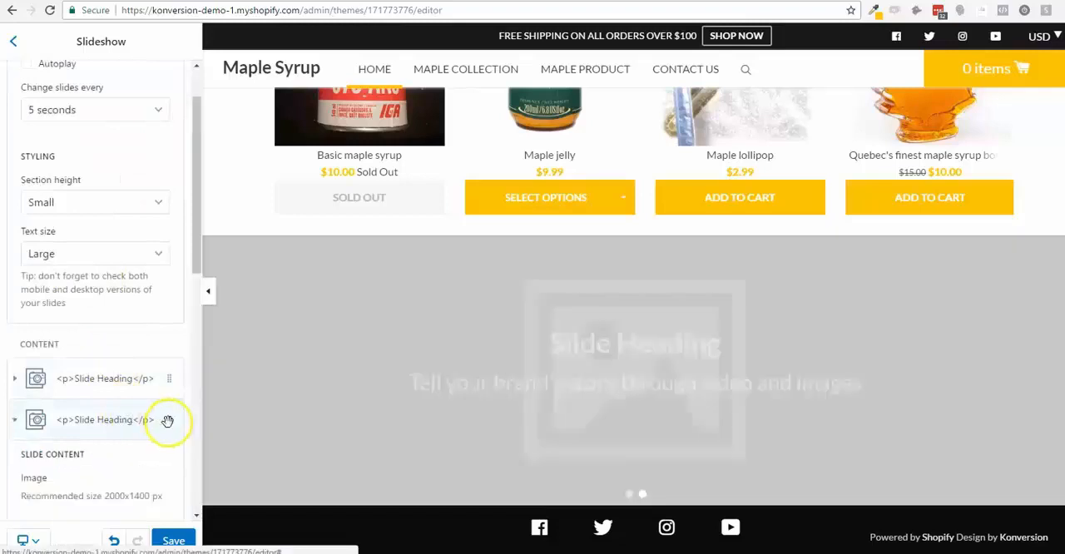
scroll(167, 424, "down", 7)
scroll(162, 425, "down", 10)
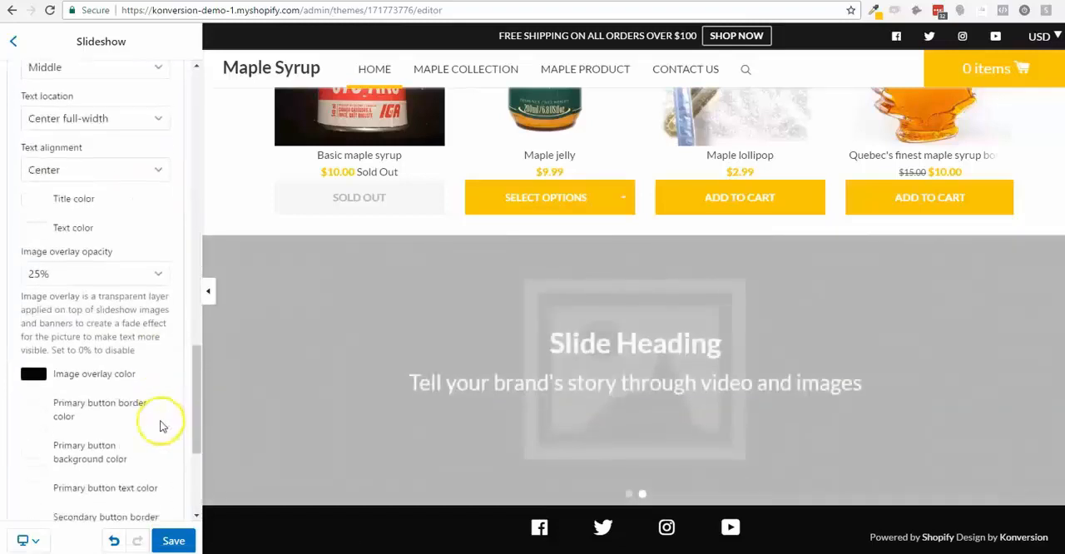
left_click(45, 401)
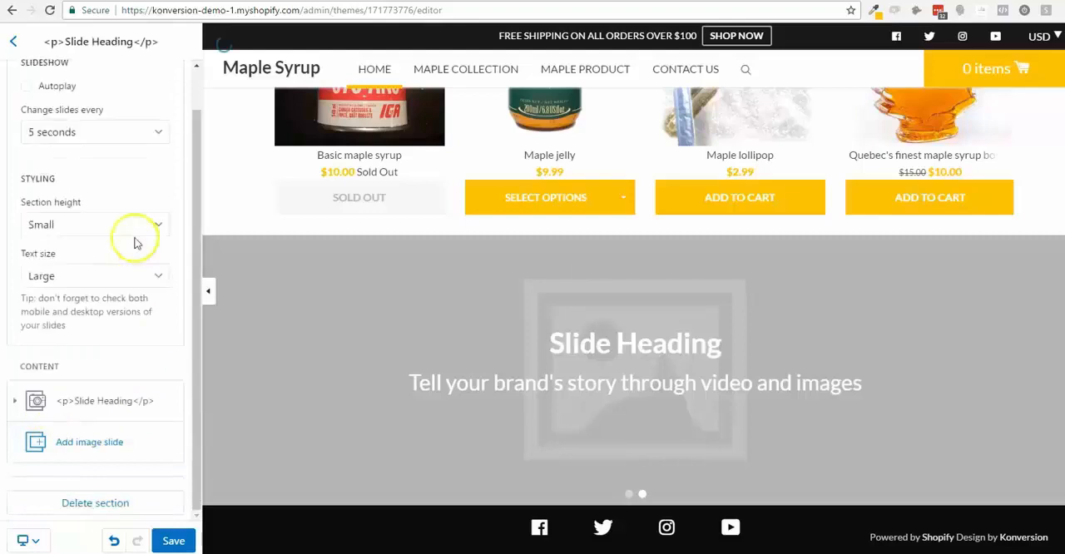
- Set the remaining slide's image to the first pancake-stack picture with dripping syrup from the image library
scroll(112, 404, "down", 10)
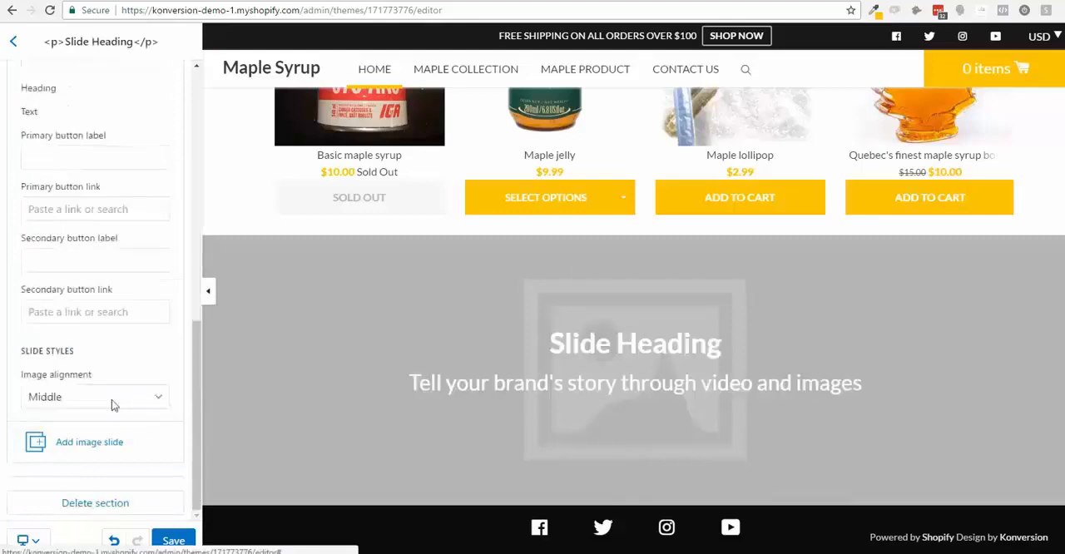
scroll(109, 325, "up", 6)
scroll(109, 328, "up", 8)
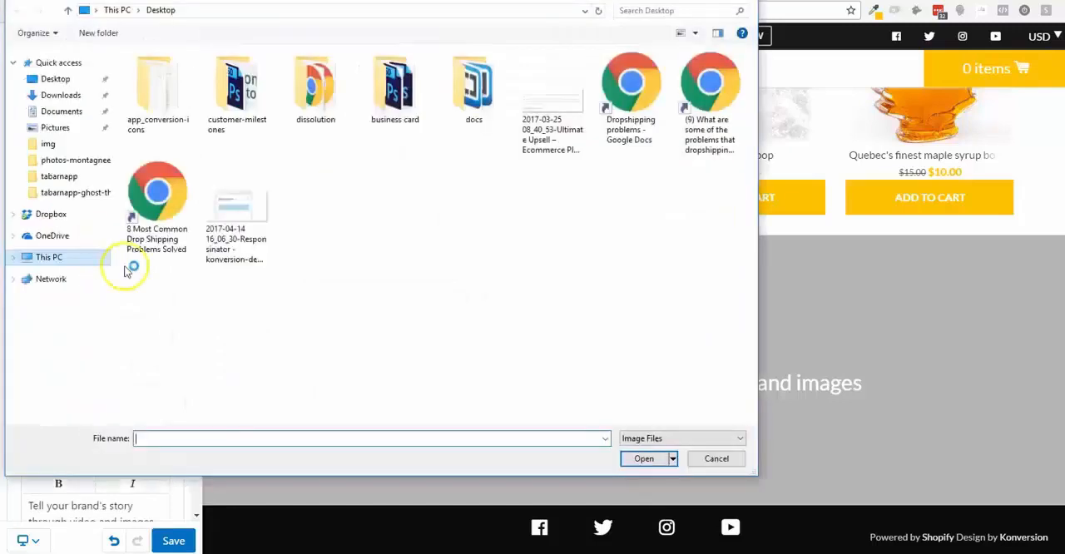
left_click(707, 456)
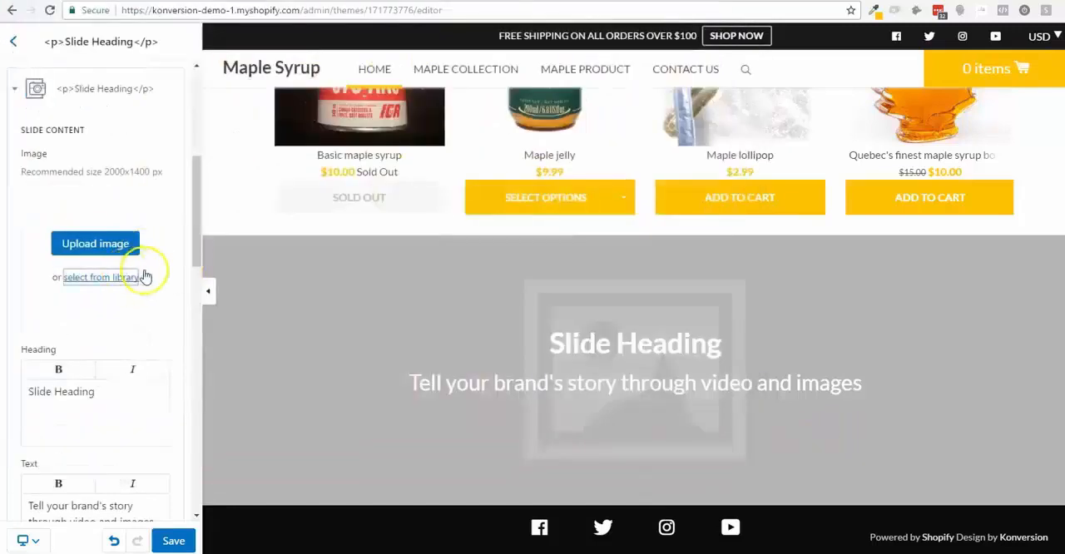
left_click(135, 277)
left_click(408, 259)
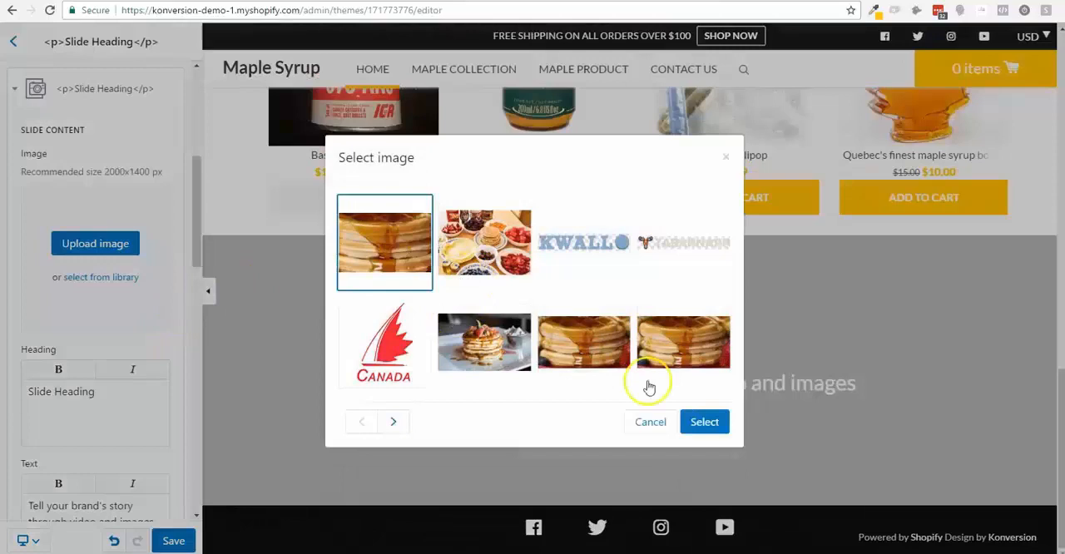
left_click(704, 422)
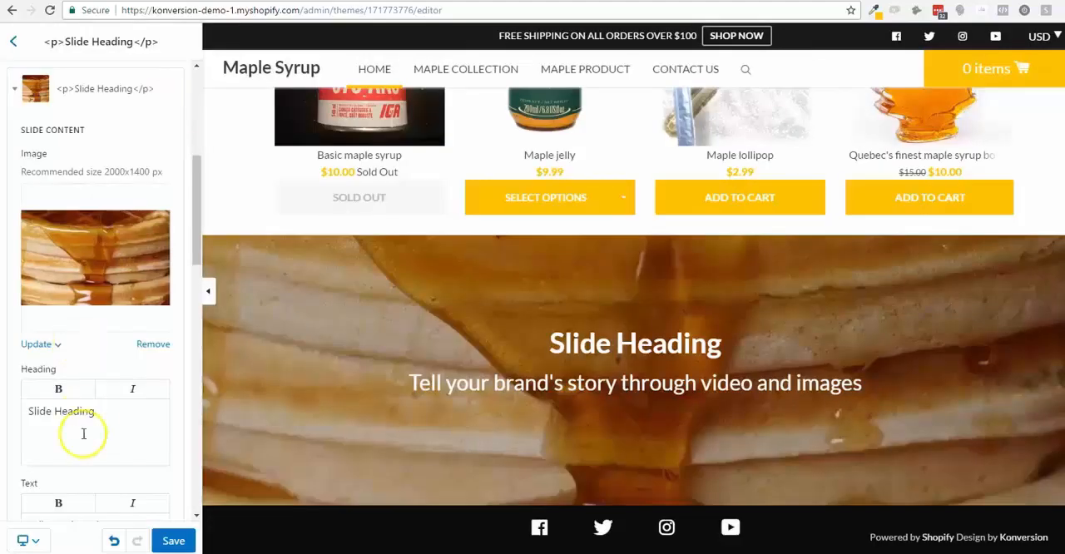
- Change the slide's heading to "There are several types of maple syrup"
left_click(84, 416)
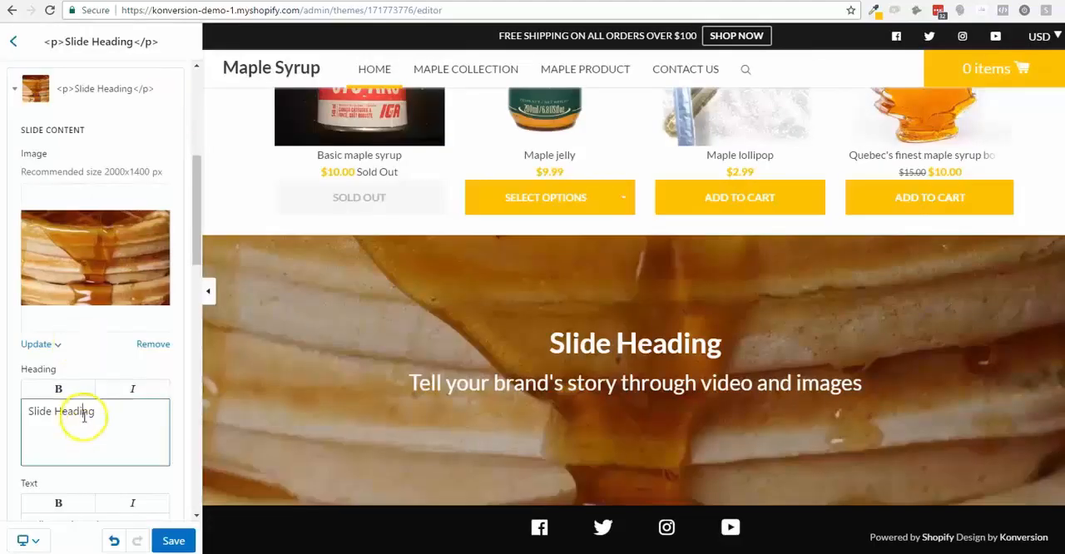
triple_click(101, 418)
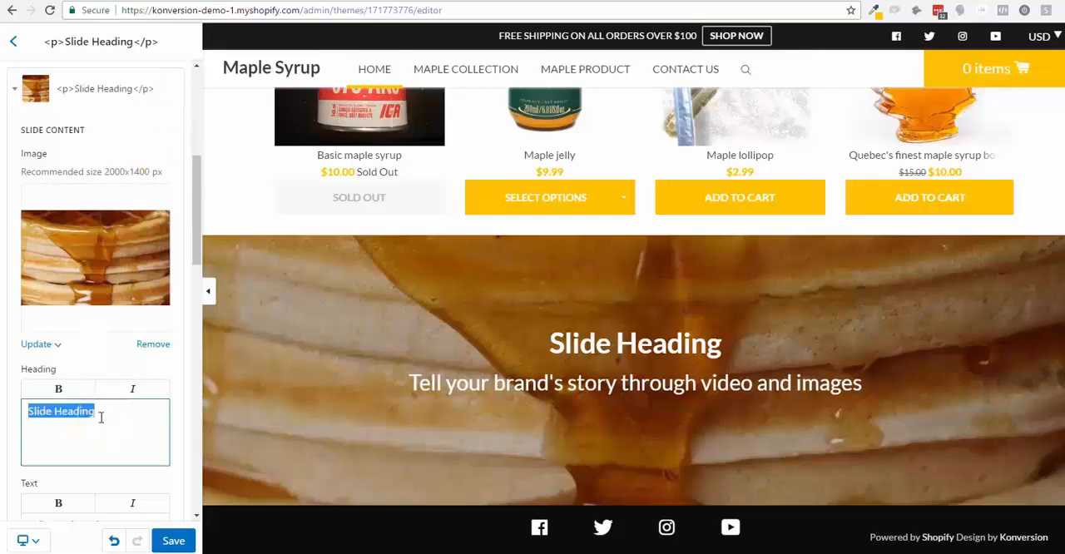
left_click(101, 417)
triple_click(100, 417)
type("There are ")
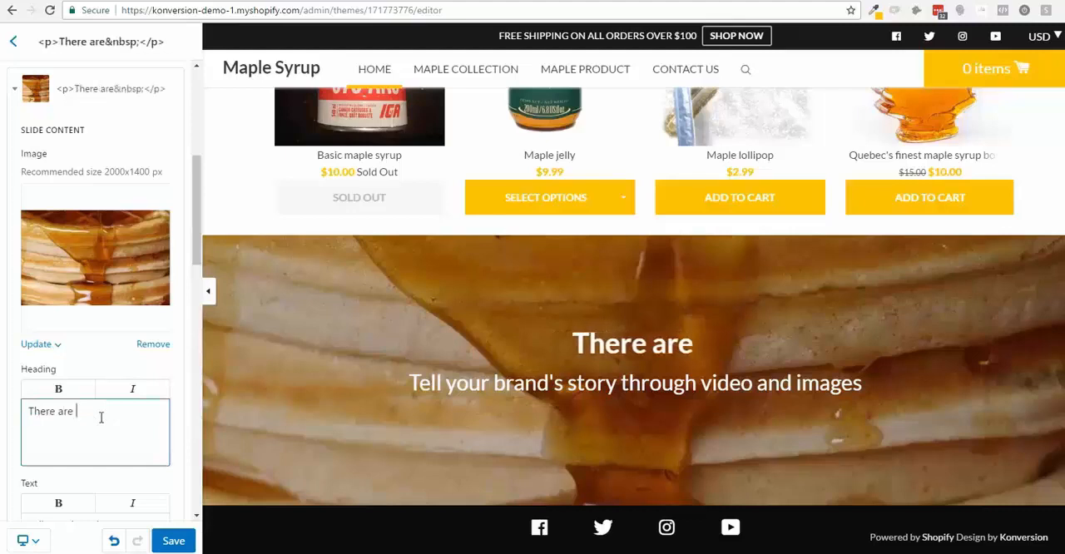
type("se")
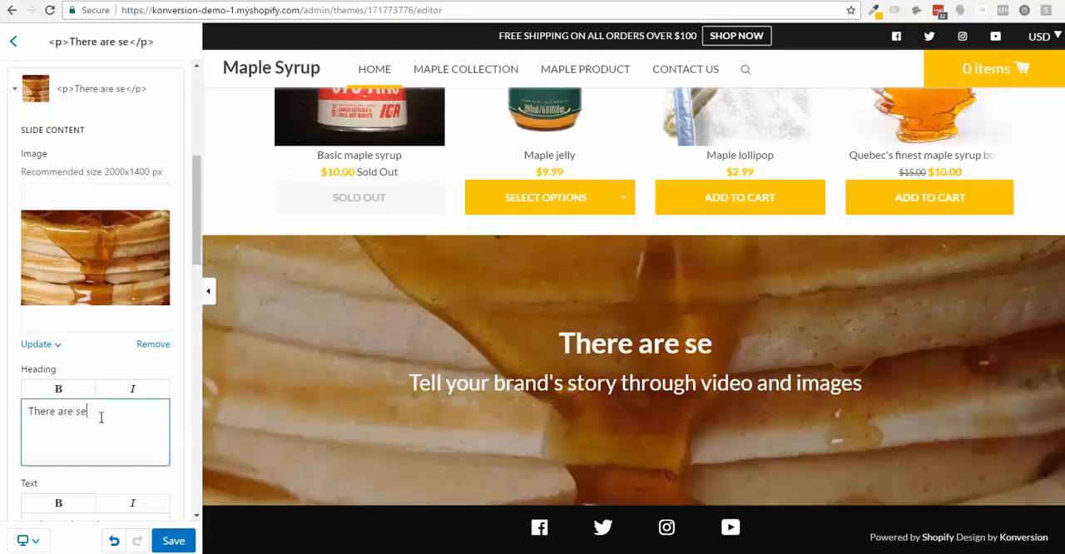
type("v")
key("BackSpace")
type("veral types of maple syrup")
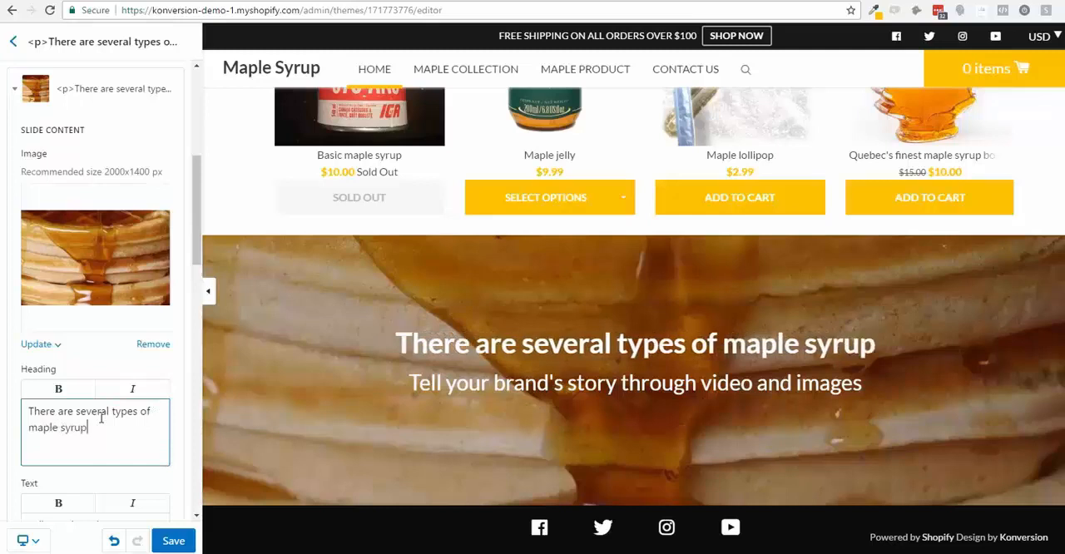
- Replace the slide's text with "Ours is the best one. Period."
scroll(101, 399, "down", 3)
left_click(100, 273)
triple_click(101, 275)
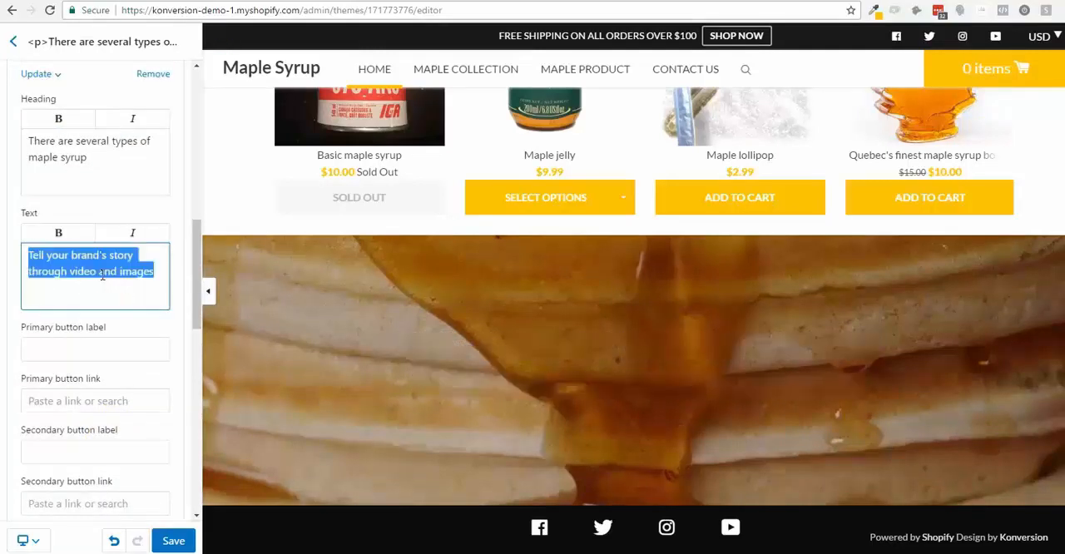
type("Ours is the best one")
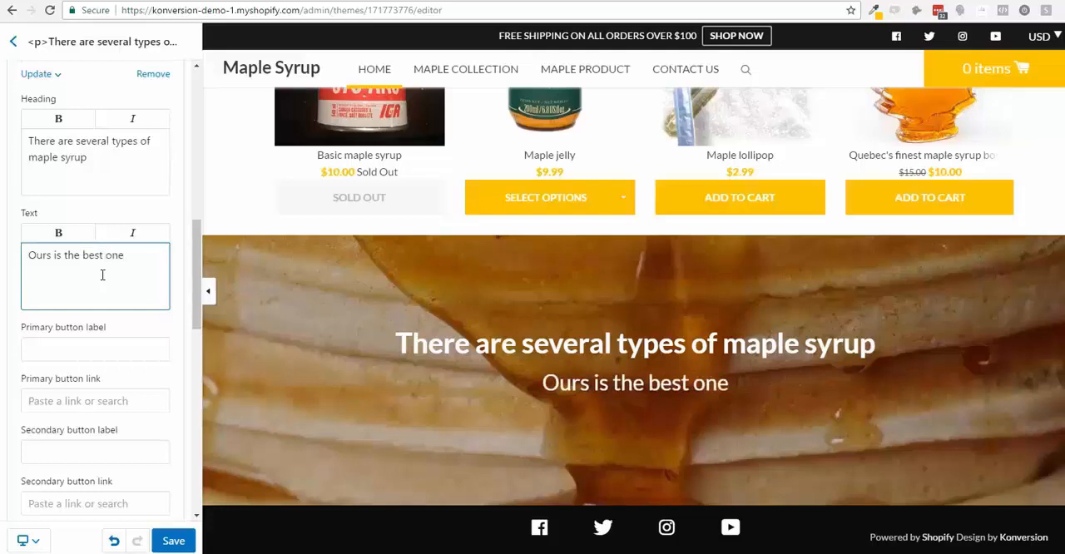
type(".")
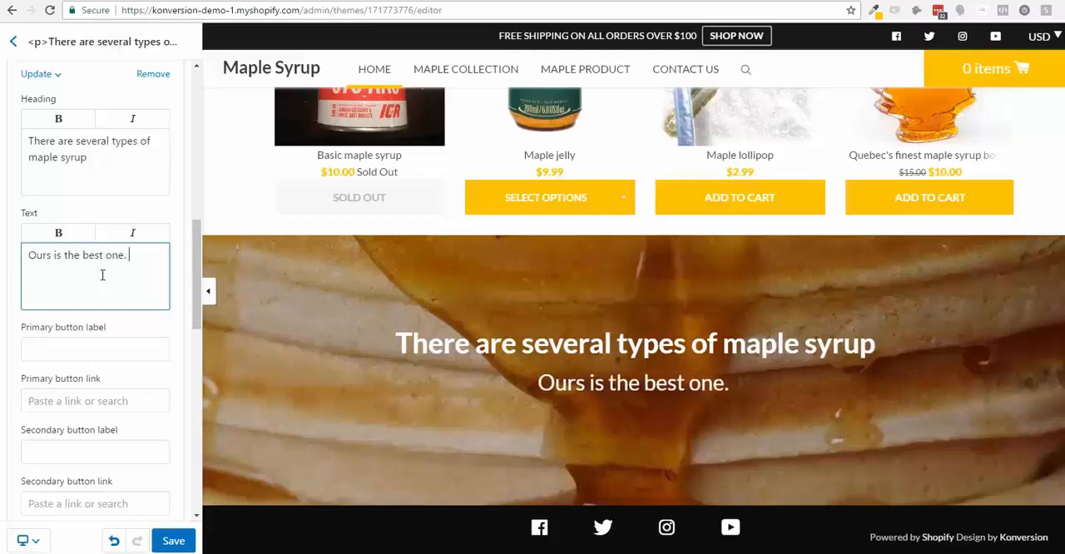
type(" Period")
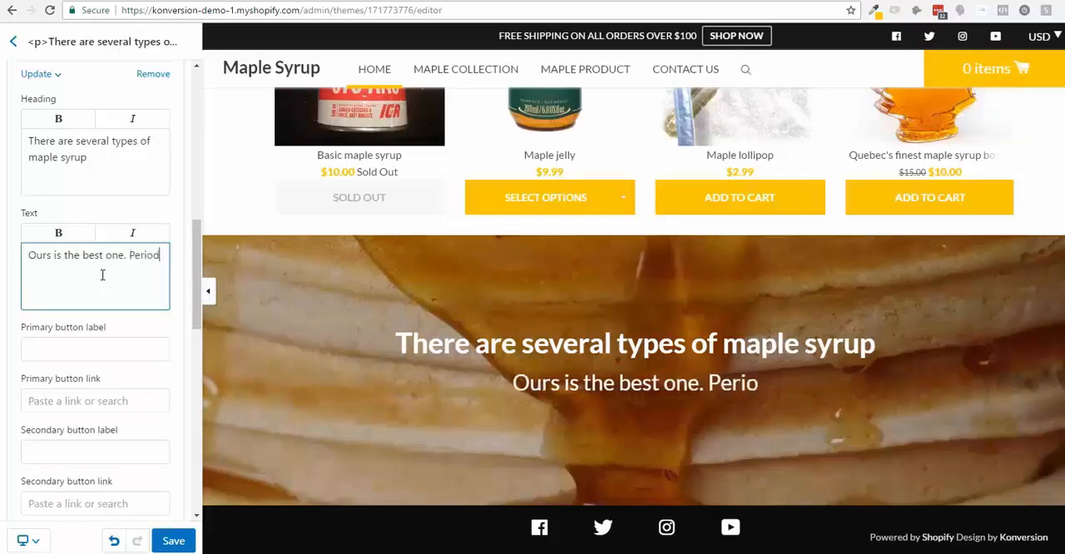
type(",.")
key("BackSpace")
key("BackSpace")
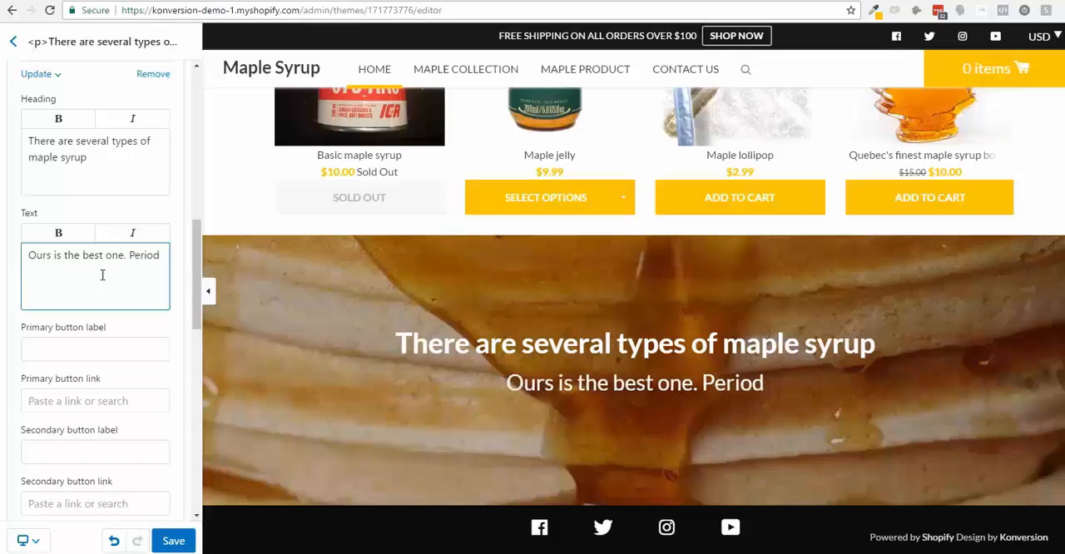
type(".")
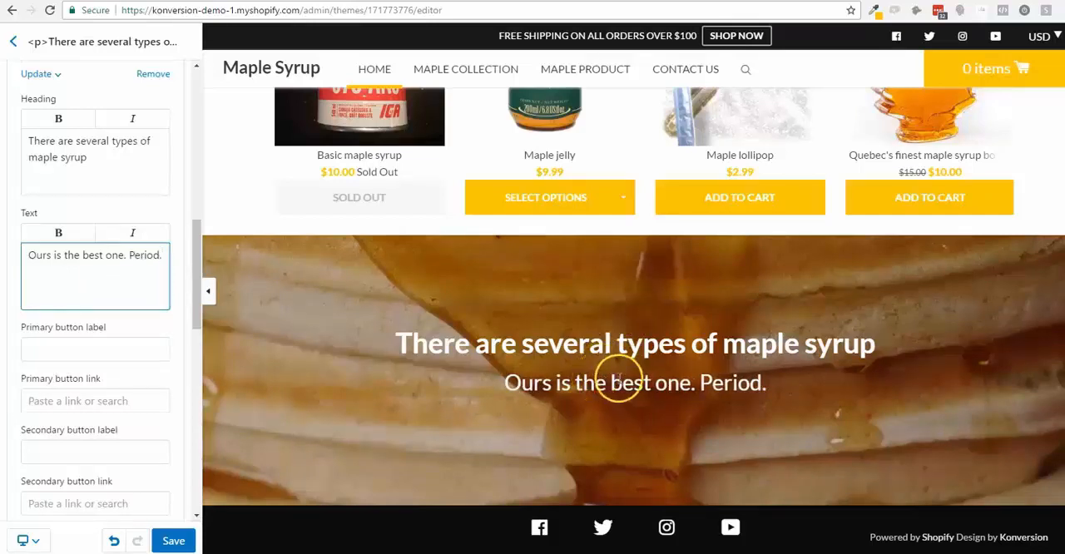
- Label the slide's primary button "Taste the difference" and link it to the Quebec's finest maple syrup product
left_click(50, 351)
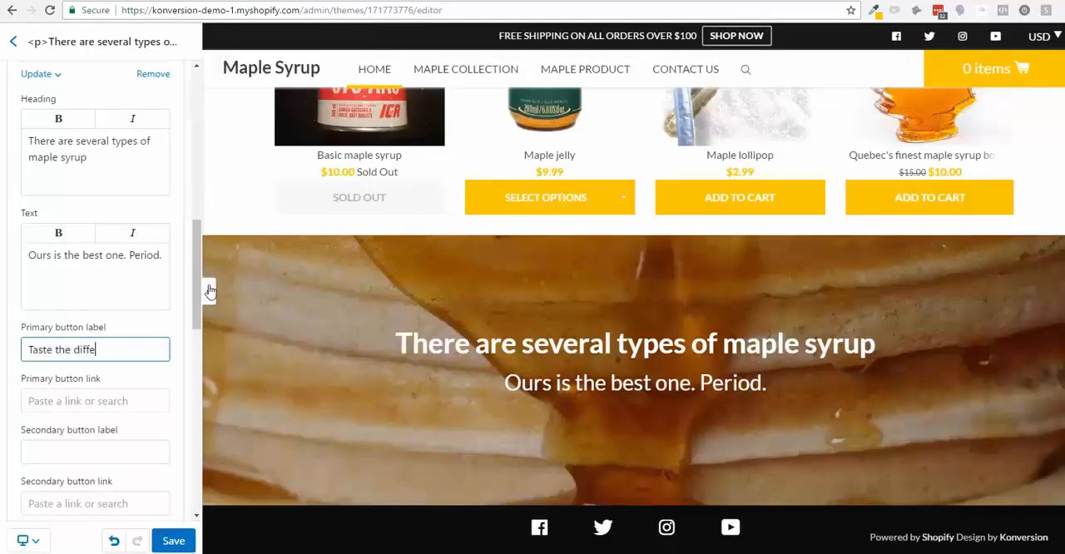
left_click(108, 403)
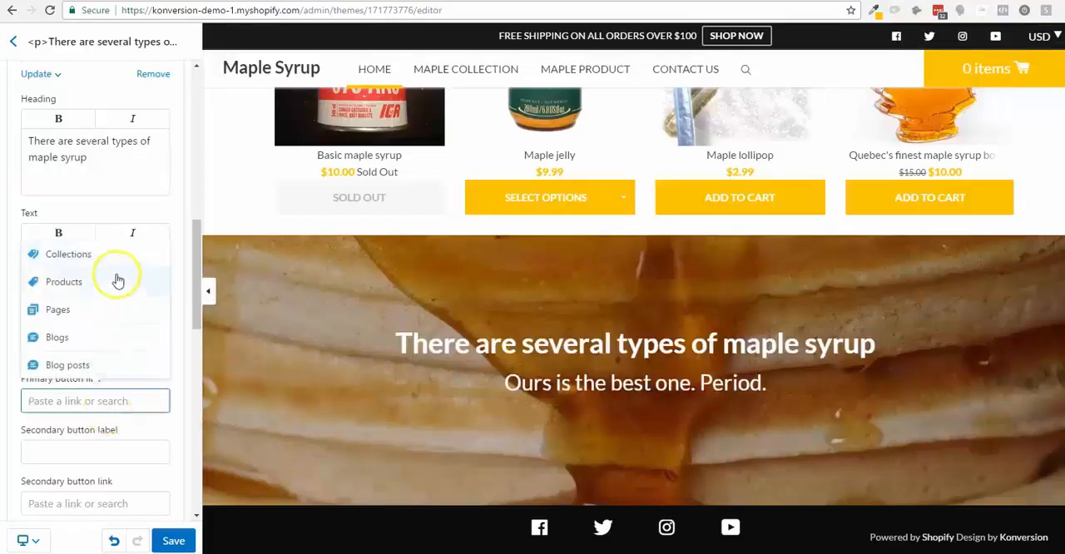
left_click(146, 293)
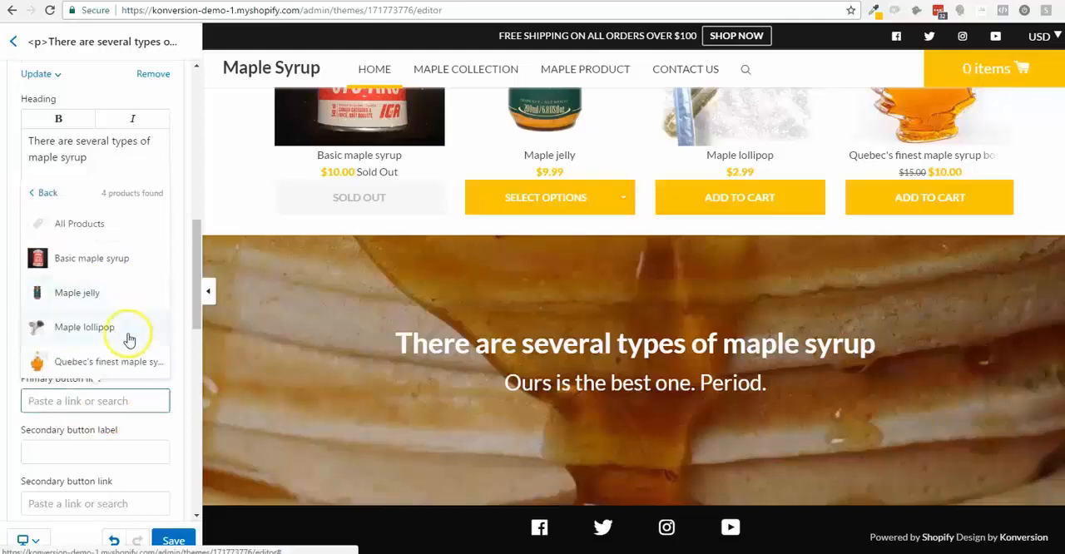
left_click(138, 358)
scroll(119, 440, "down", 3)
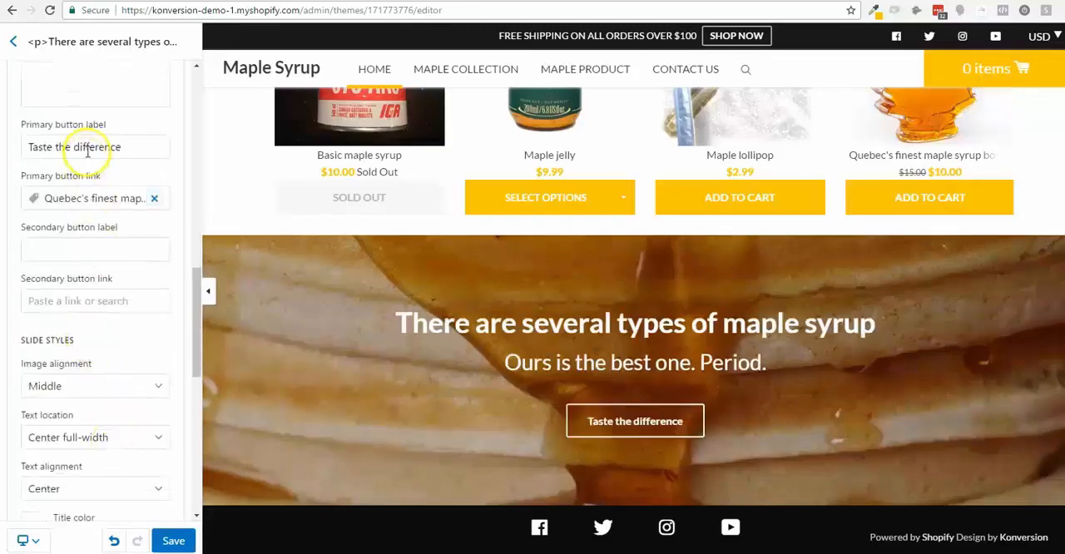
- Rewrite the slide's primary button label in capitals as "TASTE THE DIFFERENCE"
left_click(53, 249)
double_click(86, 146)
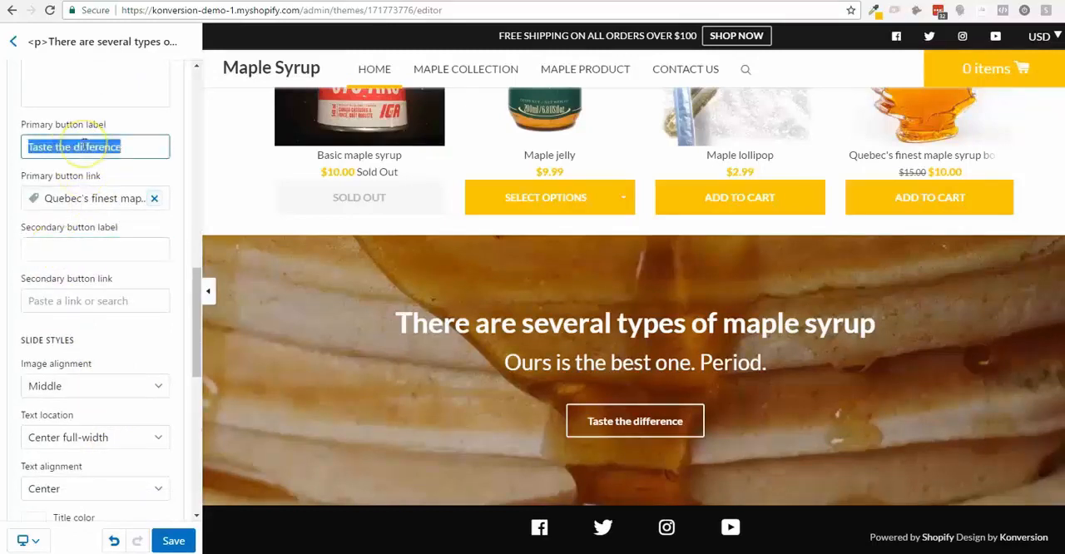
type("TASTE THE DIFFERENCE")
left_click(39, 241)
- Set the slide's image alignment to Top
left_click(81, 387)
left_click(92, 385)
scroll(107, 383, "down", 3)
left_click(124, 250)
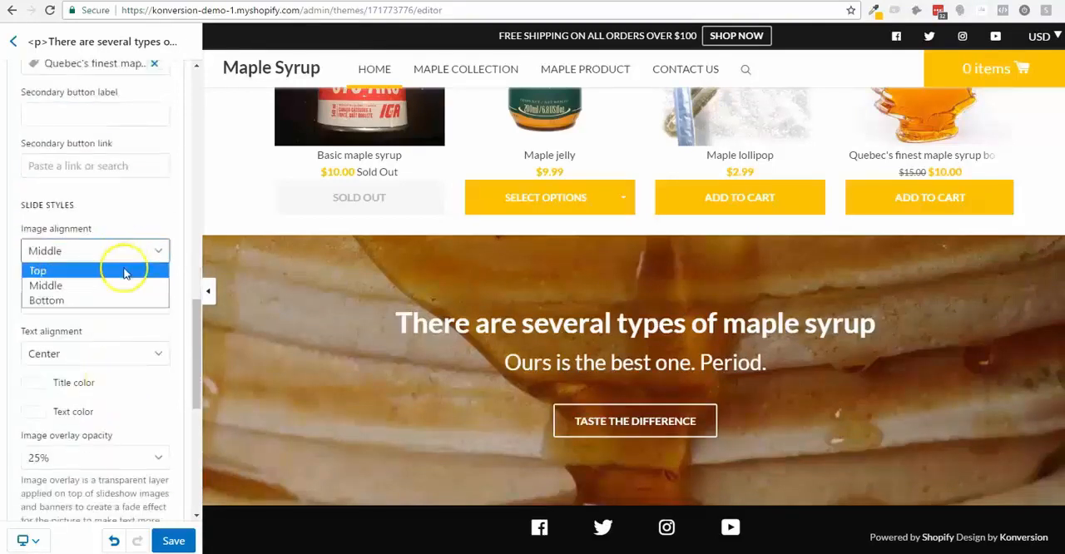
left_click(124, 271)
- Try the Bottom image alignment on the slide and return it to Top
left_click(123, 249)
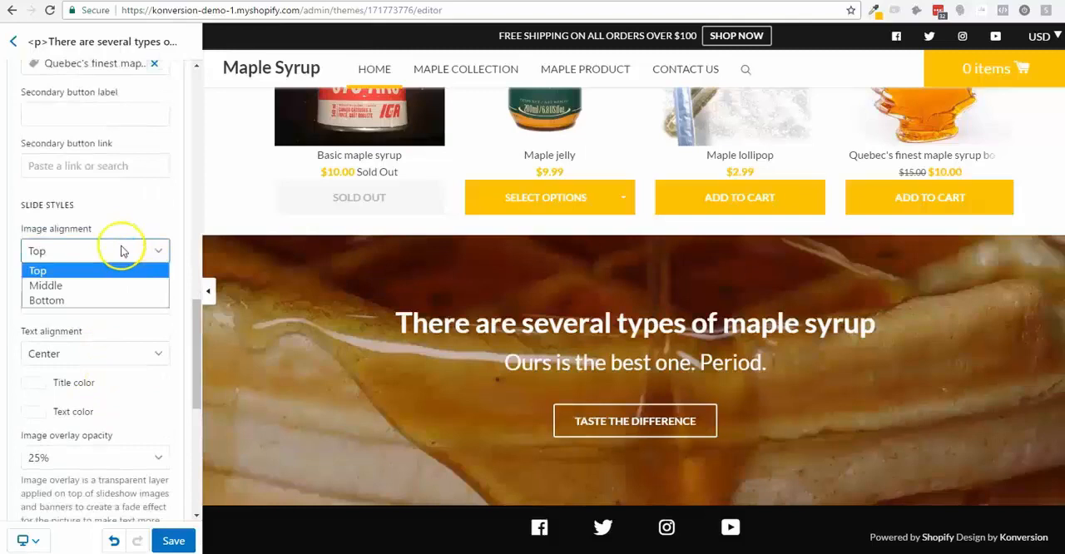
left_click(119, 252)
left_click(119, 251)
left_click(117, 299)
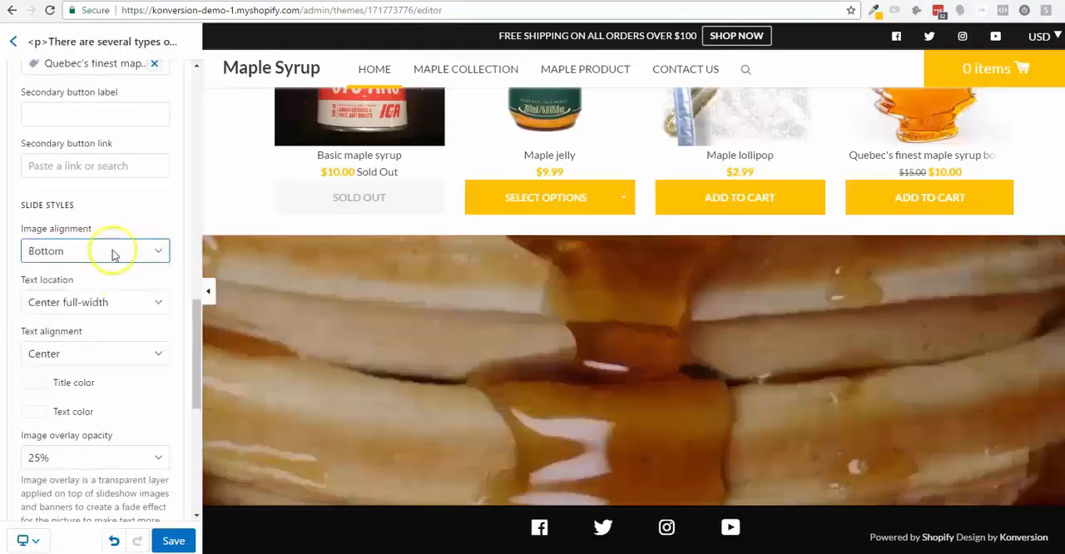
left_click(114, 250)
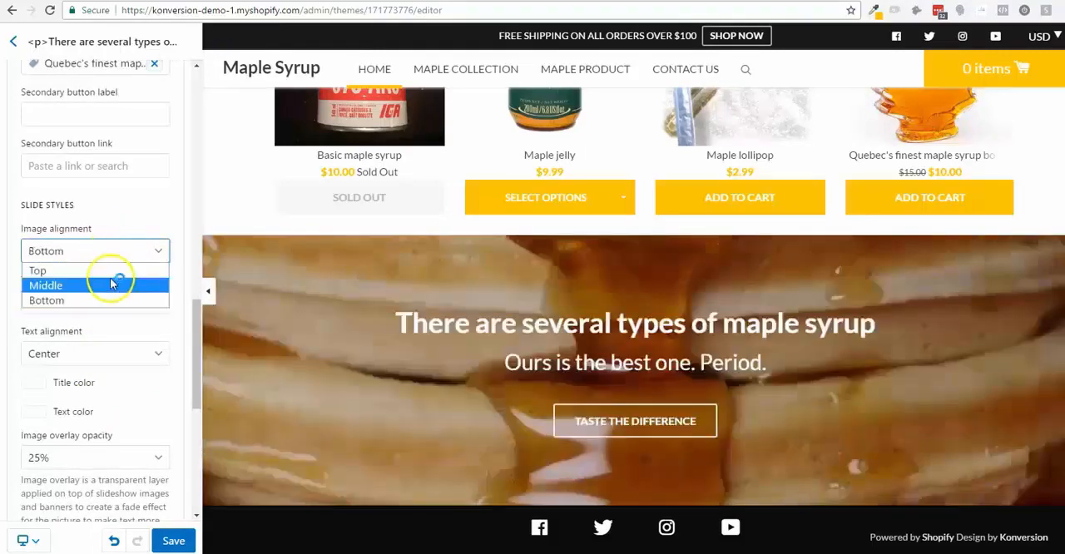
left_click(116, 271)
- Copy the hex code ffc702 from the browser's color picker extension and apply it as the slide's image overlay color
scroll(117, 389, "down", 2)
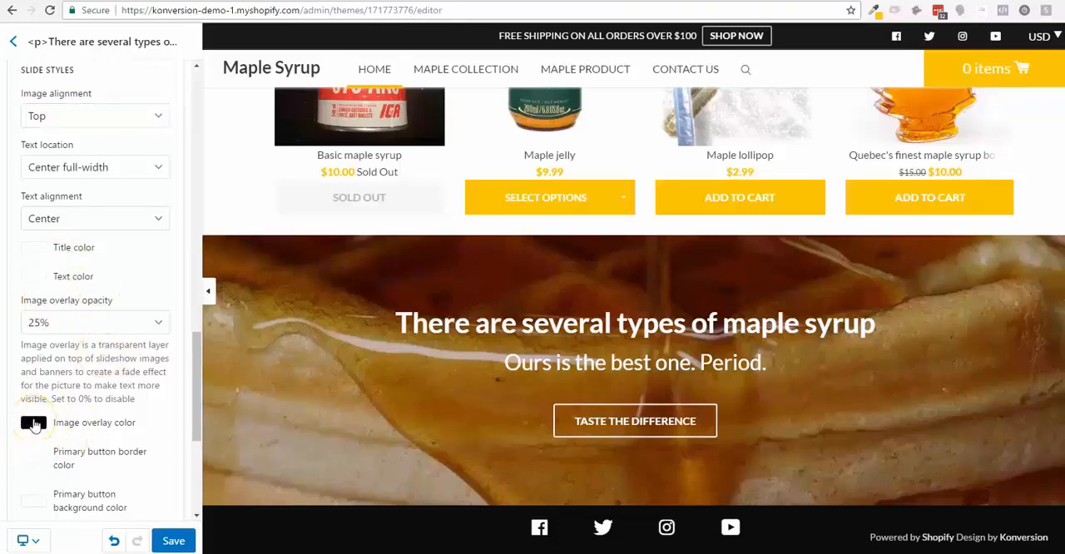
left_click(35, 425)
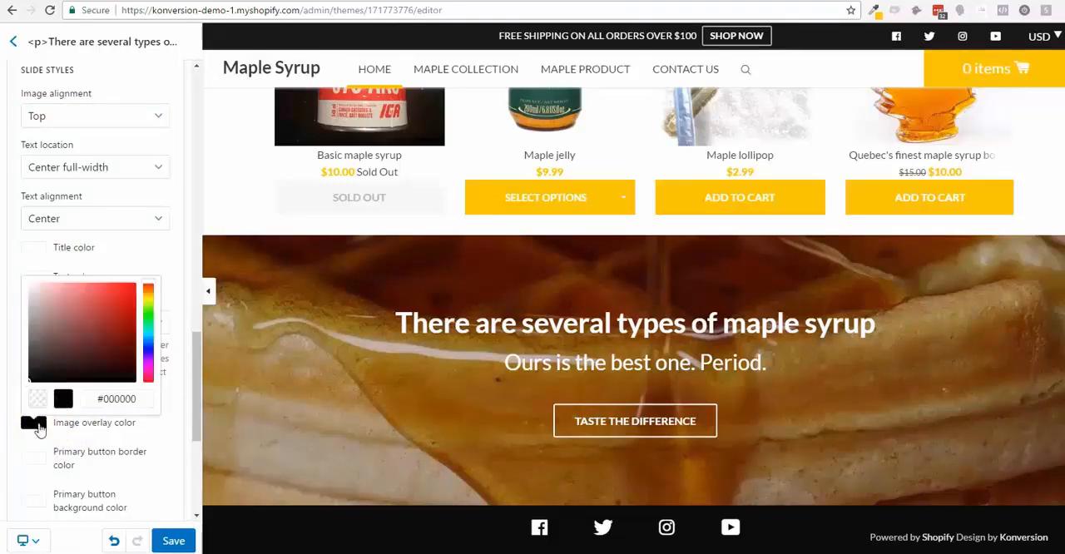
left_click(873, 11)
left_click(860, 55)
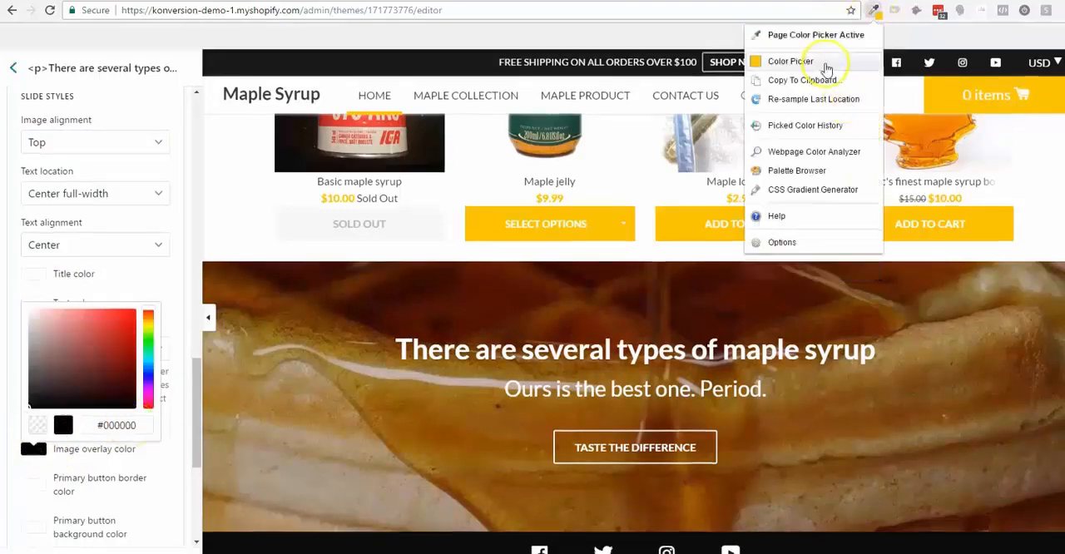
double_click(752, 221)
key("ctrl+c")
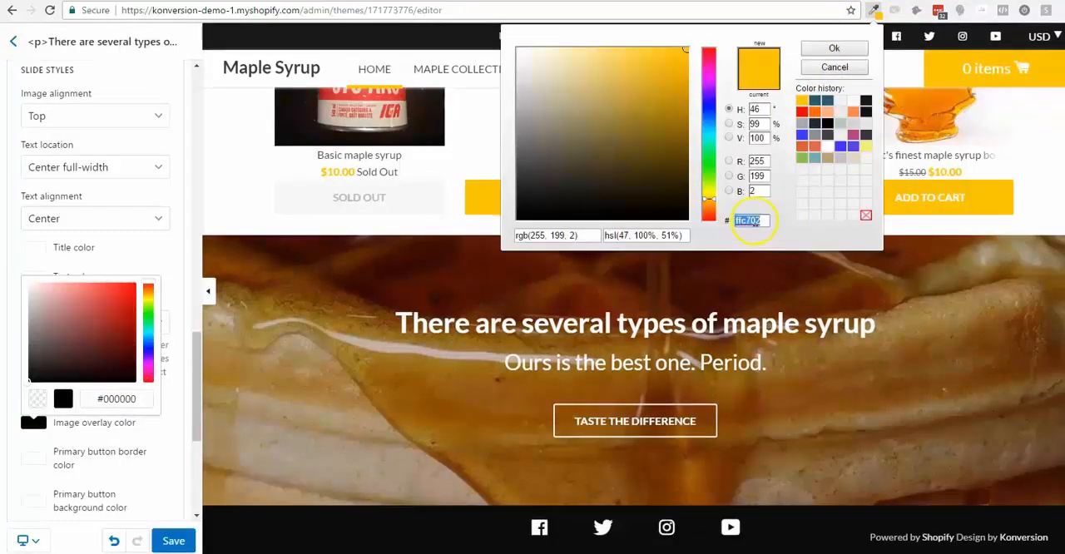
left_click(137, 401)
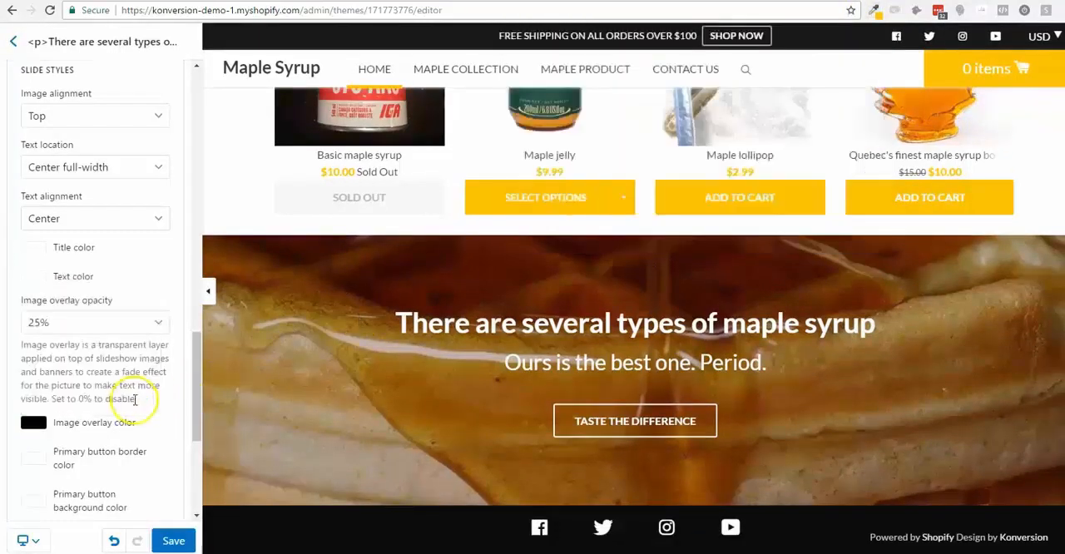
left_click(32, 424)
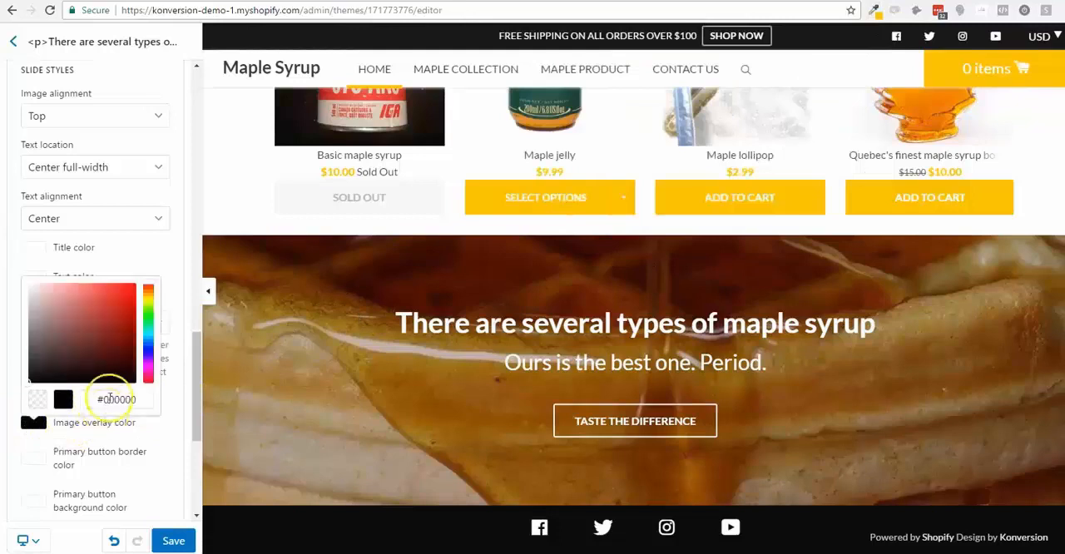
key("ctrl+v")
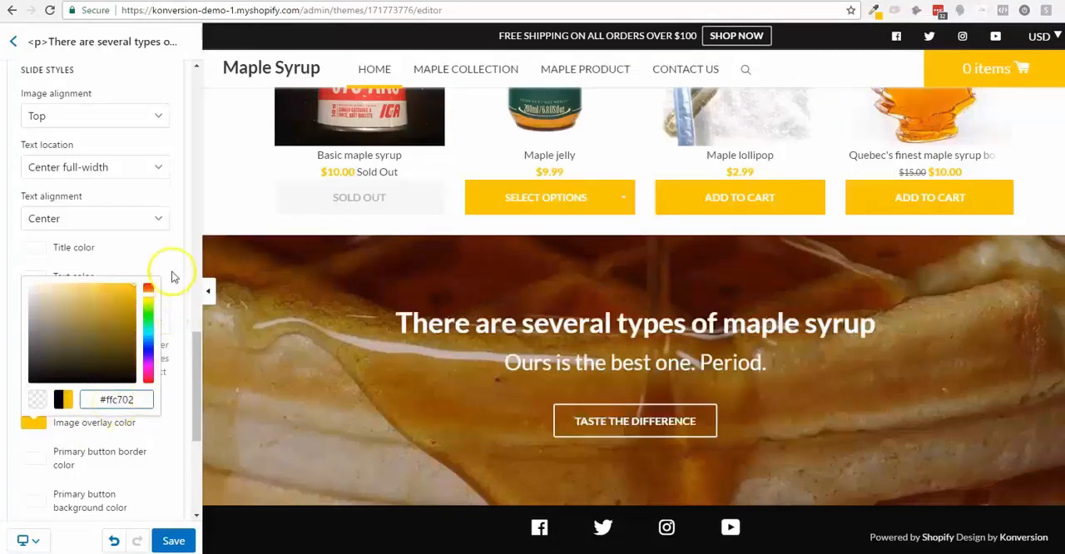
left_click(172, 267)
- Set the slide's image overlay opacity to 10%
left_click(112, 328)
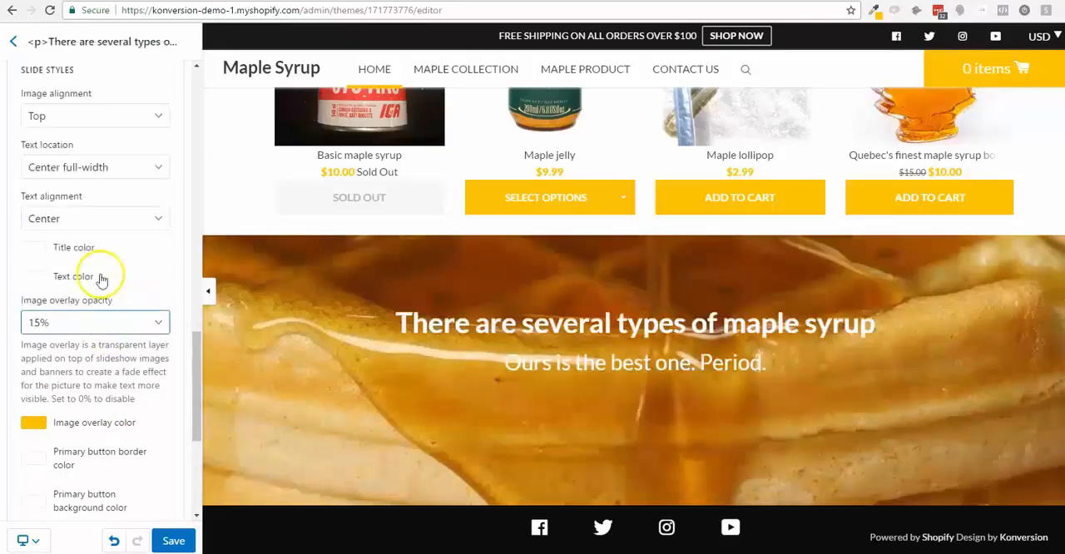
left_click(91, 321)
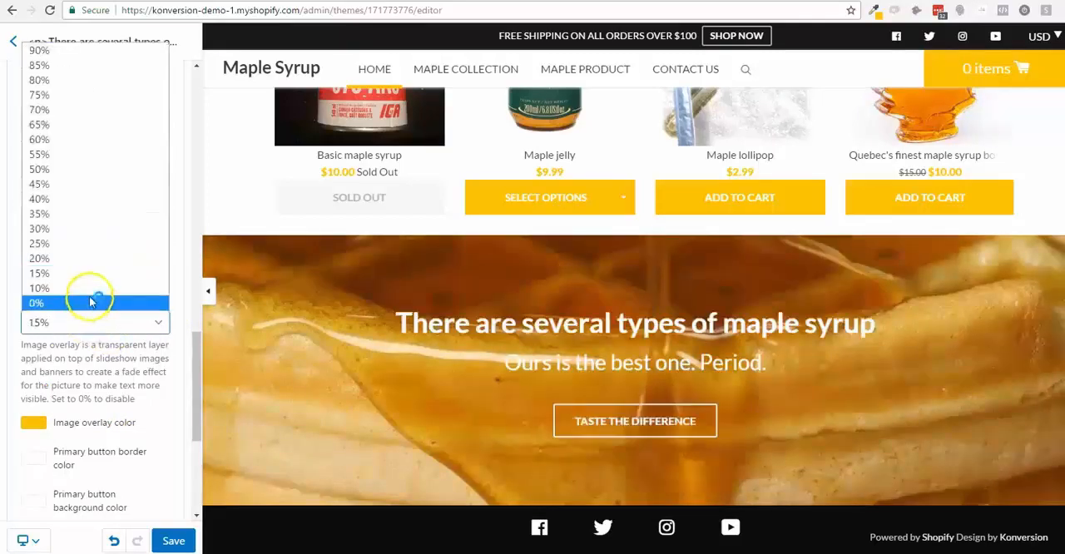
left_click(92, 288)
- Make the background of the slide's primary button white
scroll(150, 337, "down", 2)
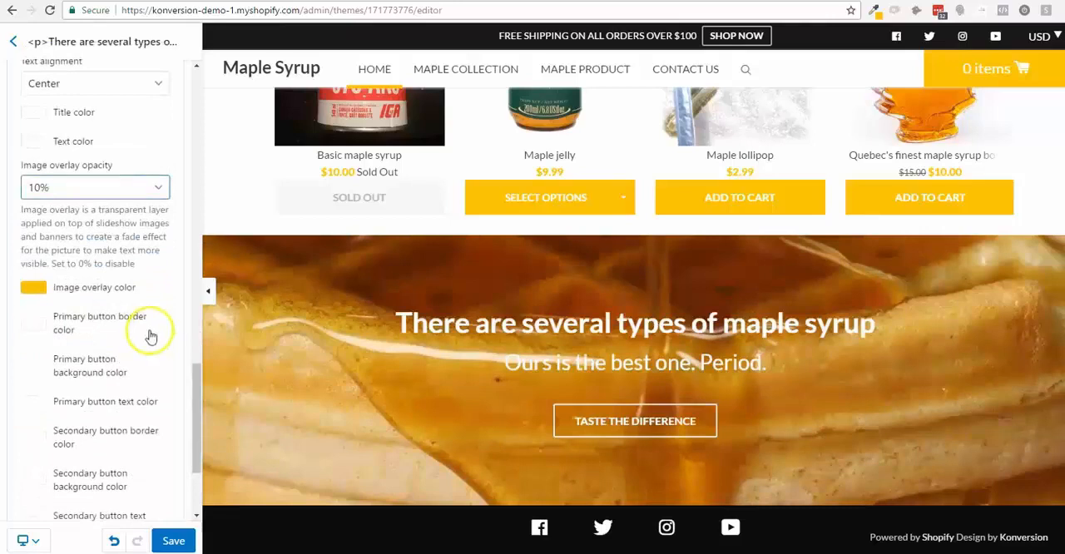
scroll(133, 333, "down", 1)
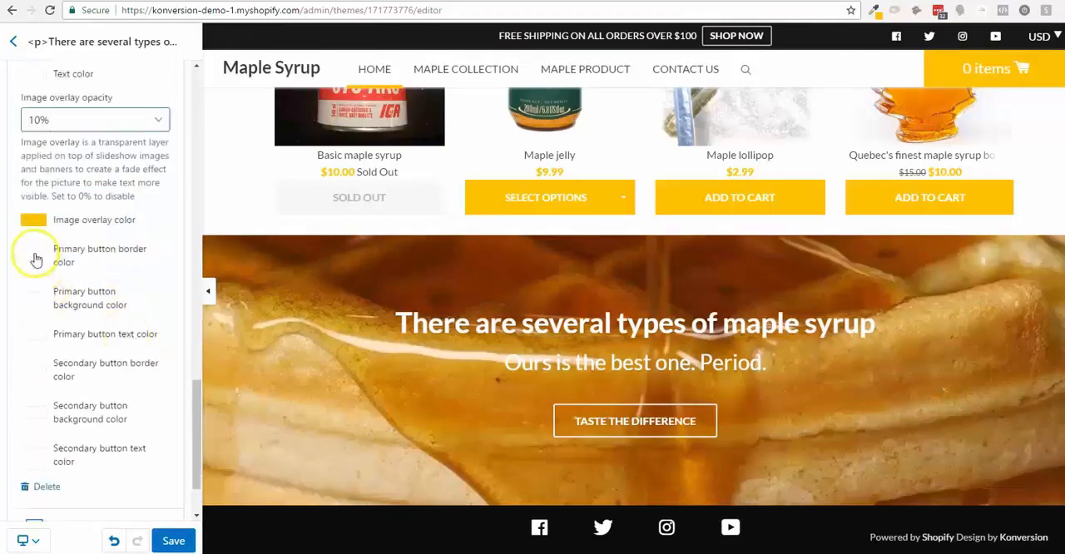
left_click(35, 298)
left_click_drag(52, 364, 7, 293)
left_click(127, 287)
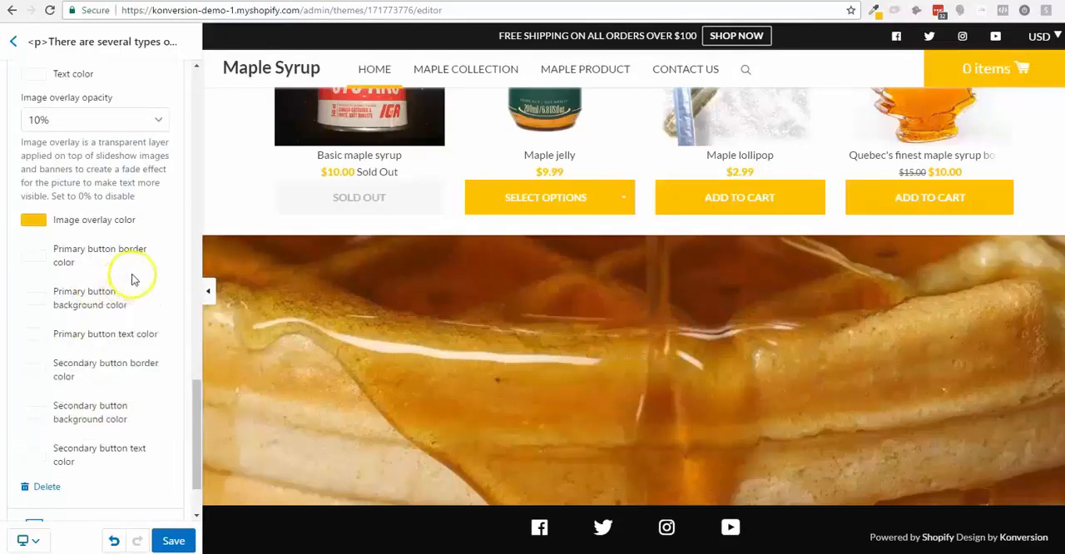
- Set the slide's primary button text color to black and save the theme
left_click(45, 341)
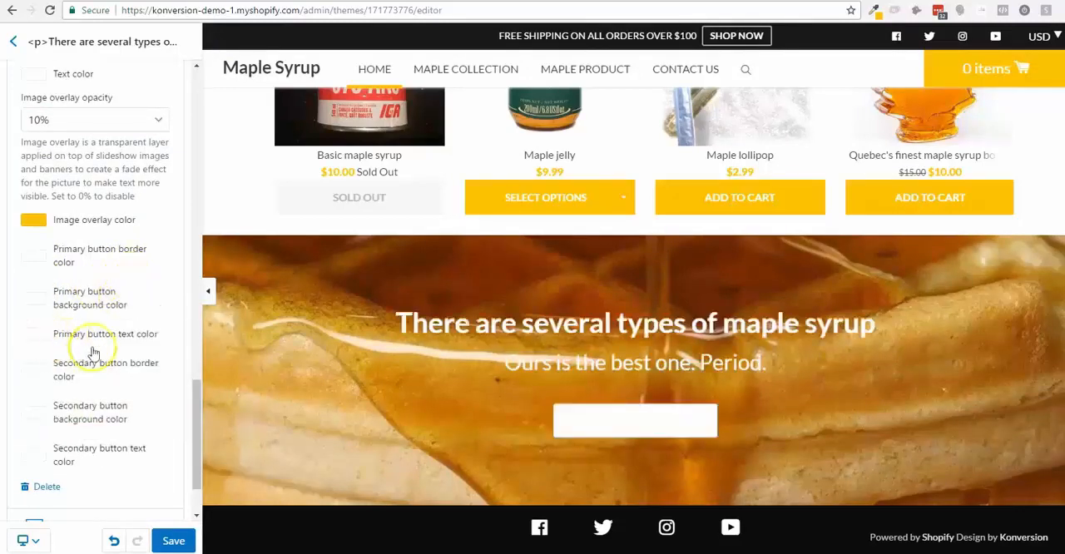
left_click_drag(94, 373, 12, 464)
left_click(155, 286)
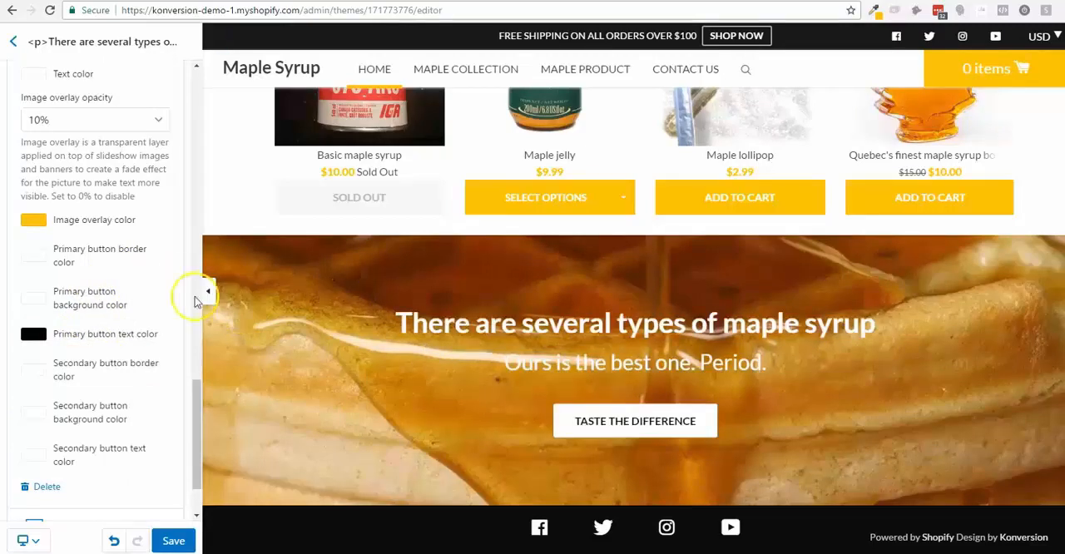
scroll(149, 317, "up", 1)
scroll(149, 320, "down", 1)
scroll(147, 309, "up", 1)
scroll(150, 400, "down", 2)
left_click(171, 542)
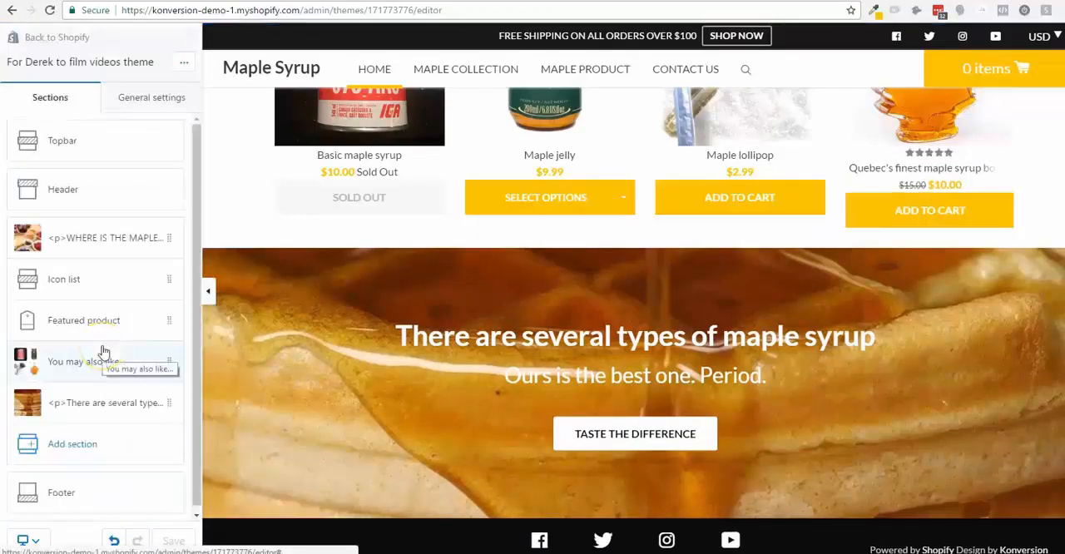
- Add a Testimonials section to the homepage and create one testimonial in it
left_click(81, 447)
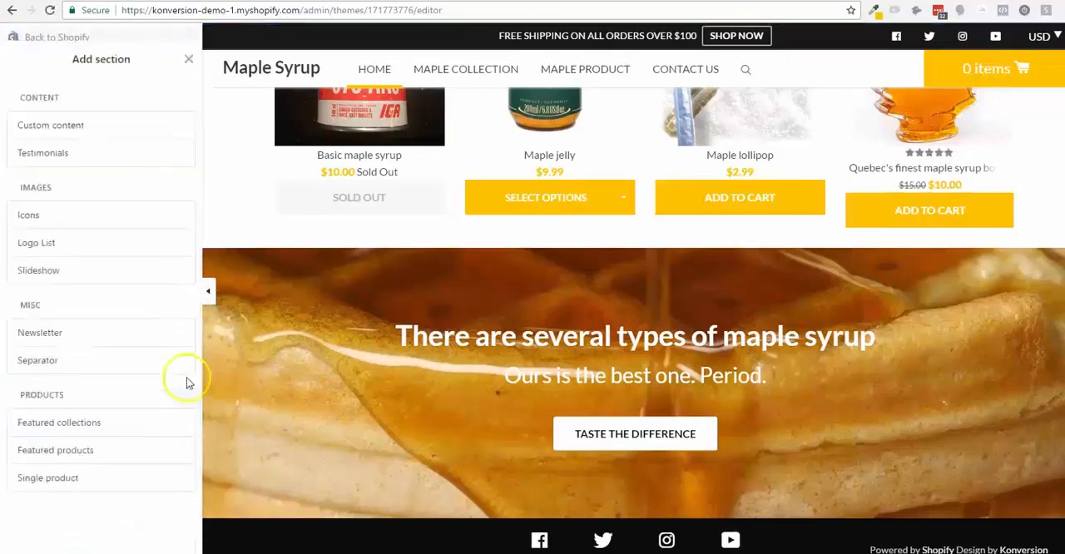
scroll(186, 382, "down", 1)
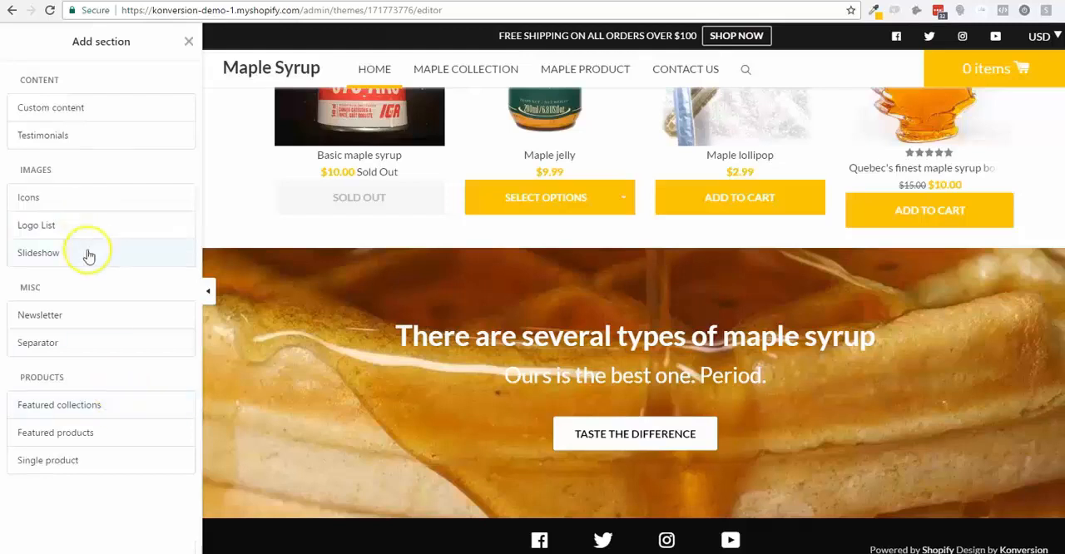
left_click(97, 147)
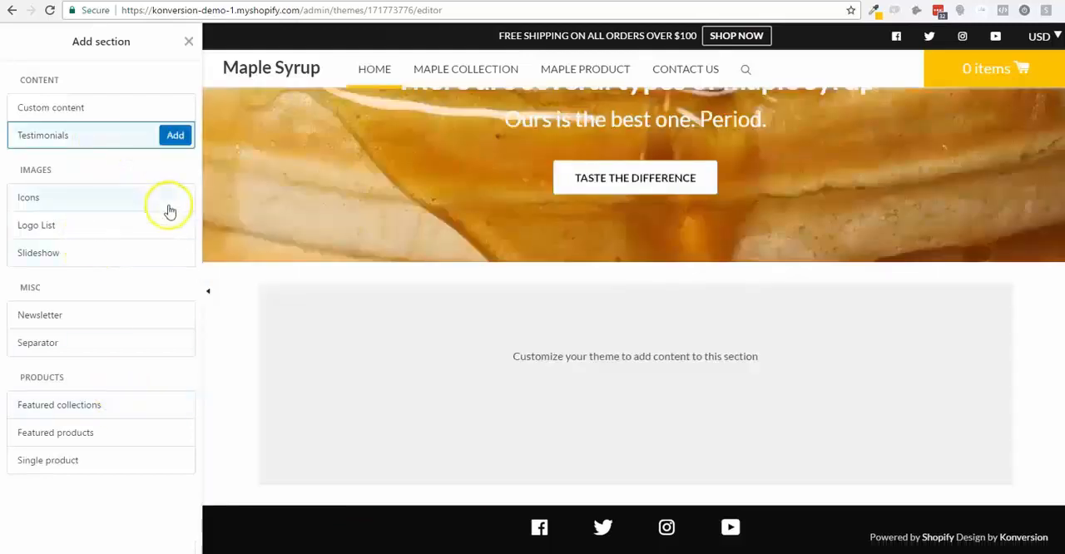
left_click(175, 134)
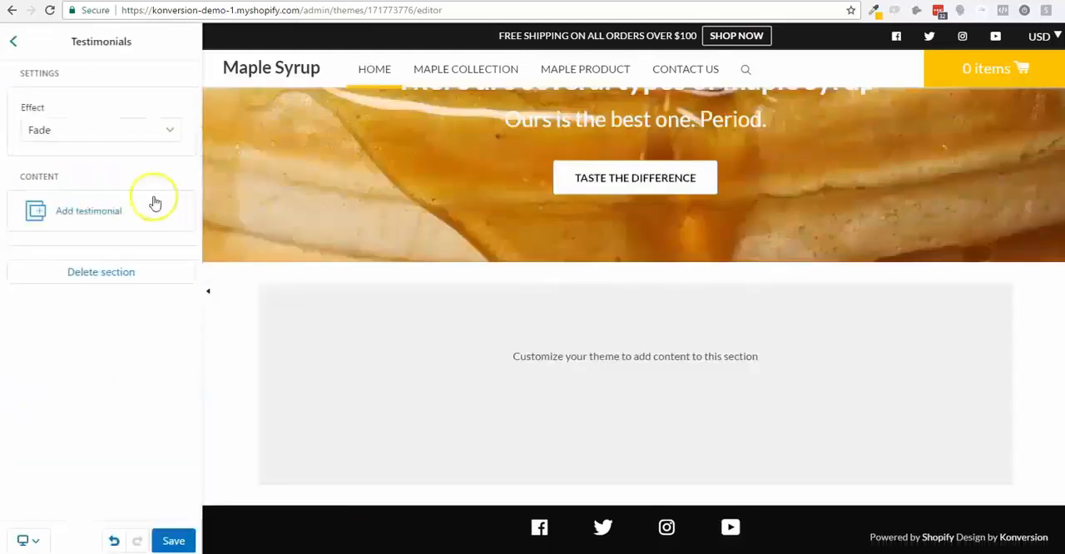
left_click(137, 208)
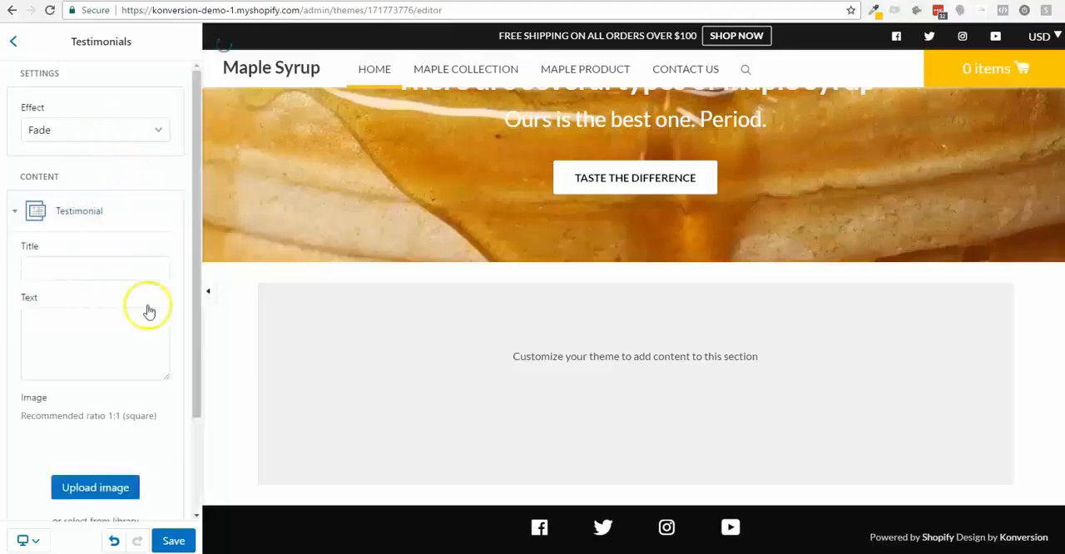
- Give the testimonial the text "I lost 10 pounds eating maple syrup!" and the title "Amazing!"
scroll(112, 319, "down", 3)
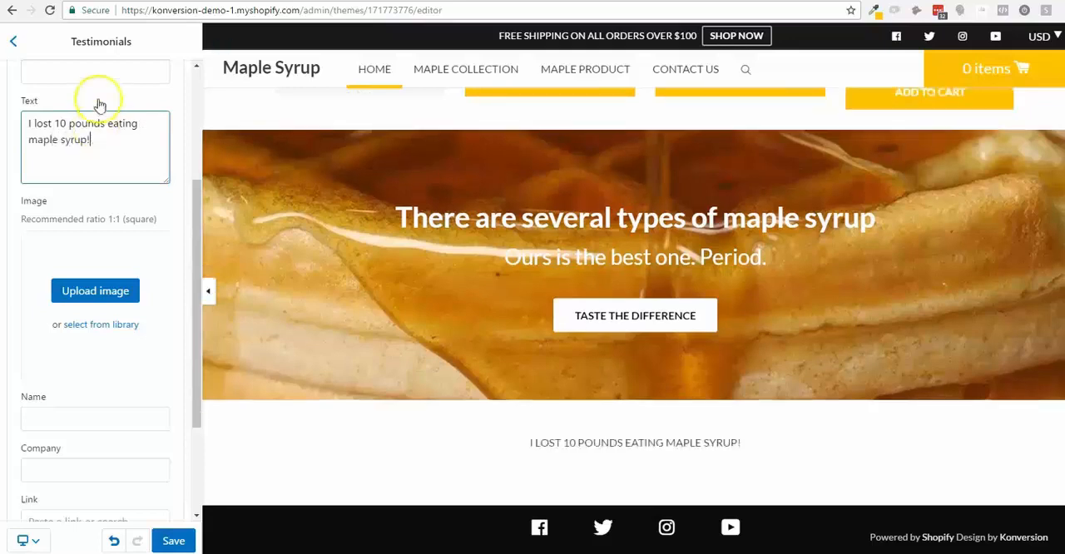
left_click(106, 74)
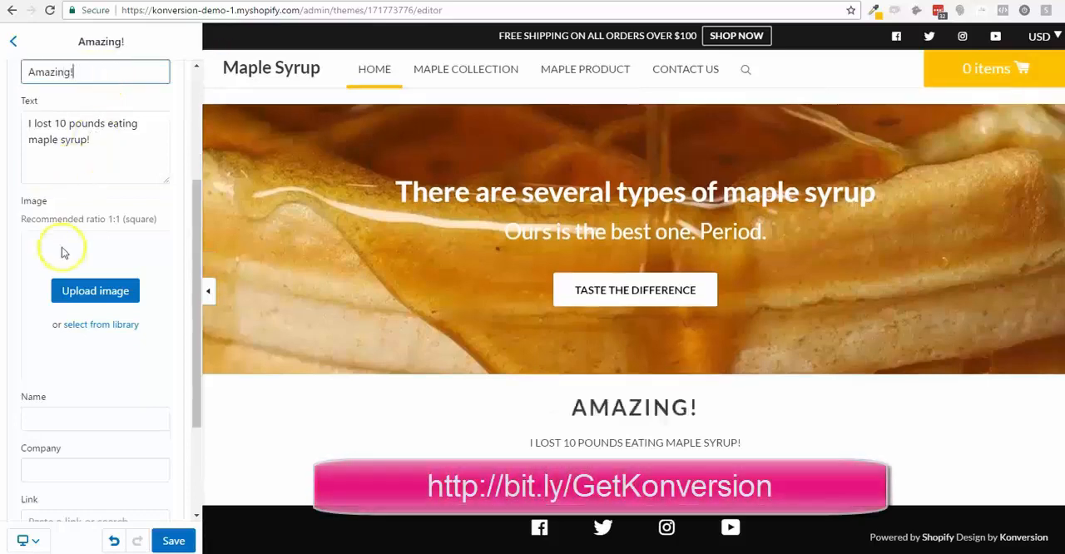
- Use the library's portrait photo of the blonde woman as the testimonial's image
left_click(98, 325)
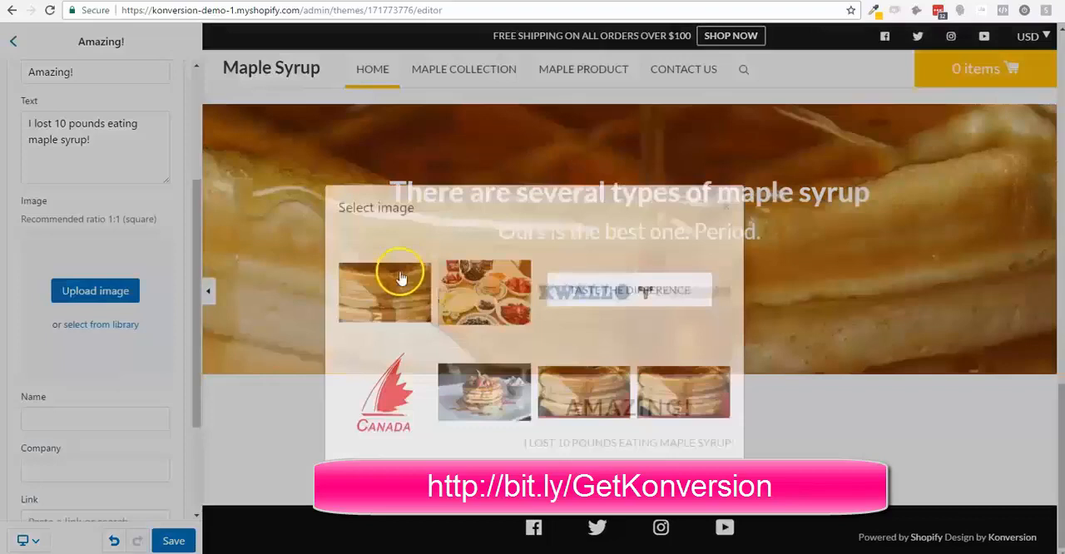
left_click(393, 422)
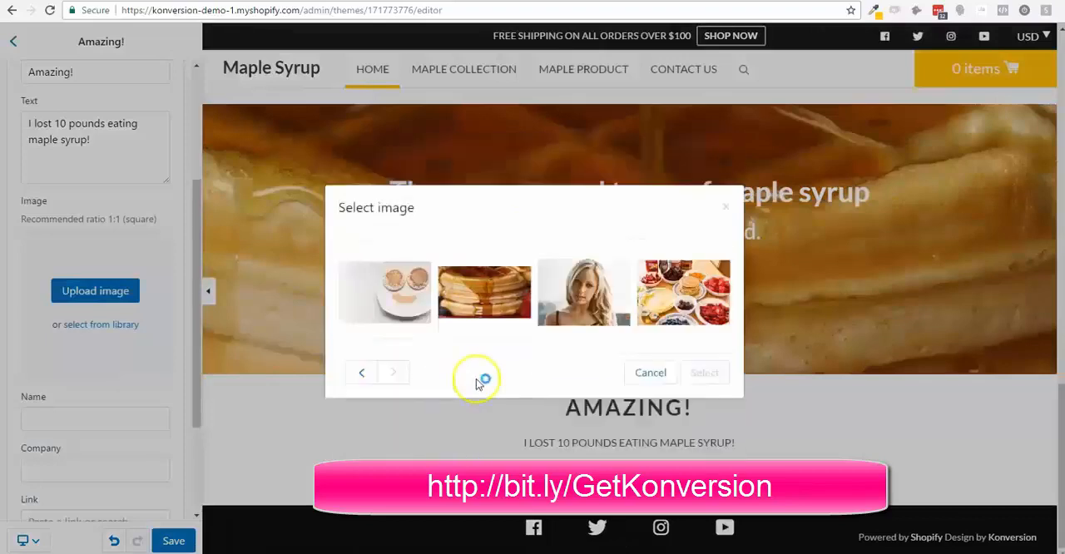
left_click(583, 292)
left_click(707, 372)
- Enter the reviewer's first name and the company "Proud Magazine" for the testimonial, and save the theme
scroll(109, 441, "down", 2)
left_click(89, 264)
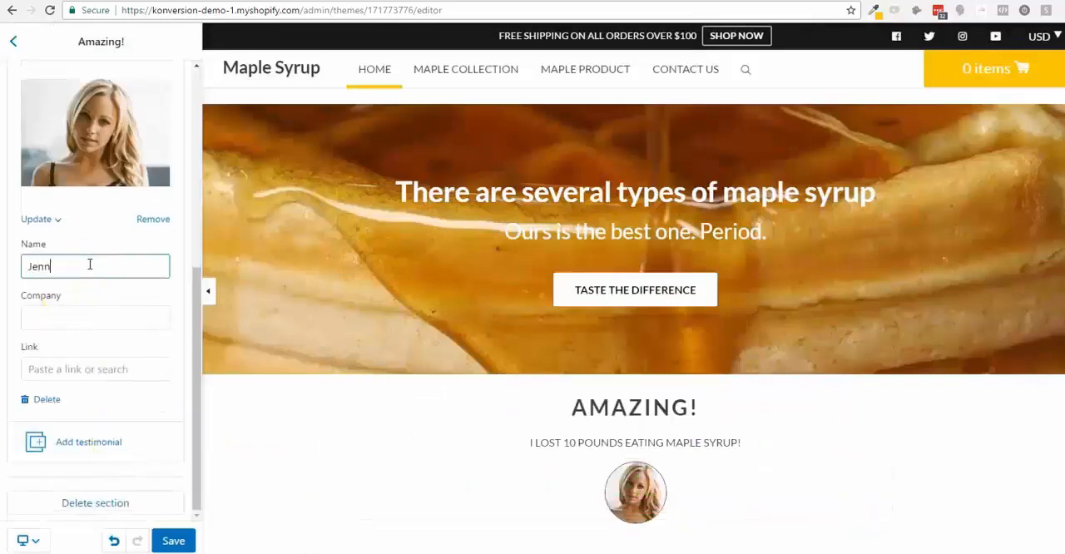
type("Jennifer")
key("Tab")
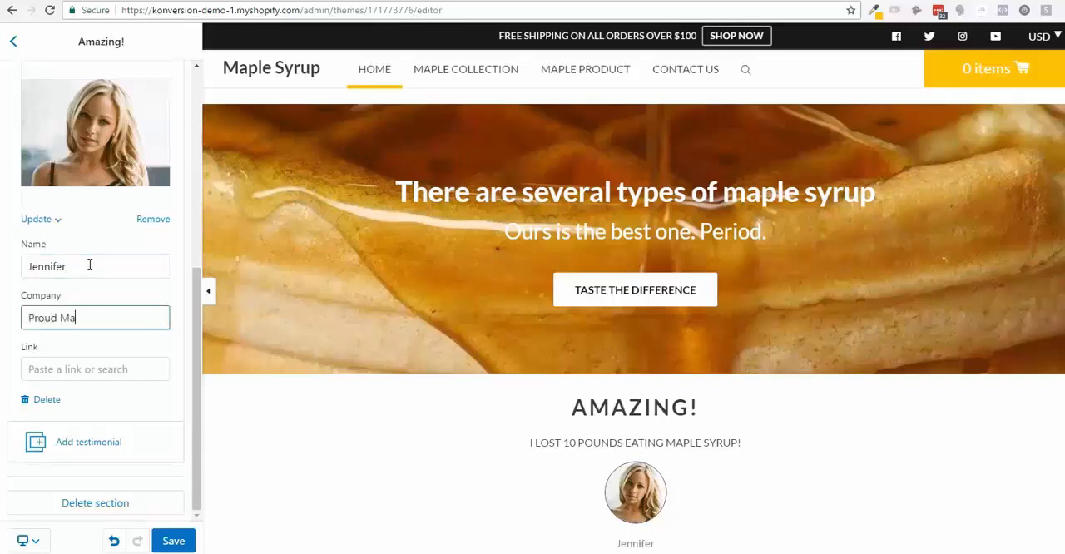
left_click(75, 446)
scroll(427, 416, "down", 2)
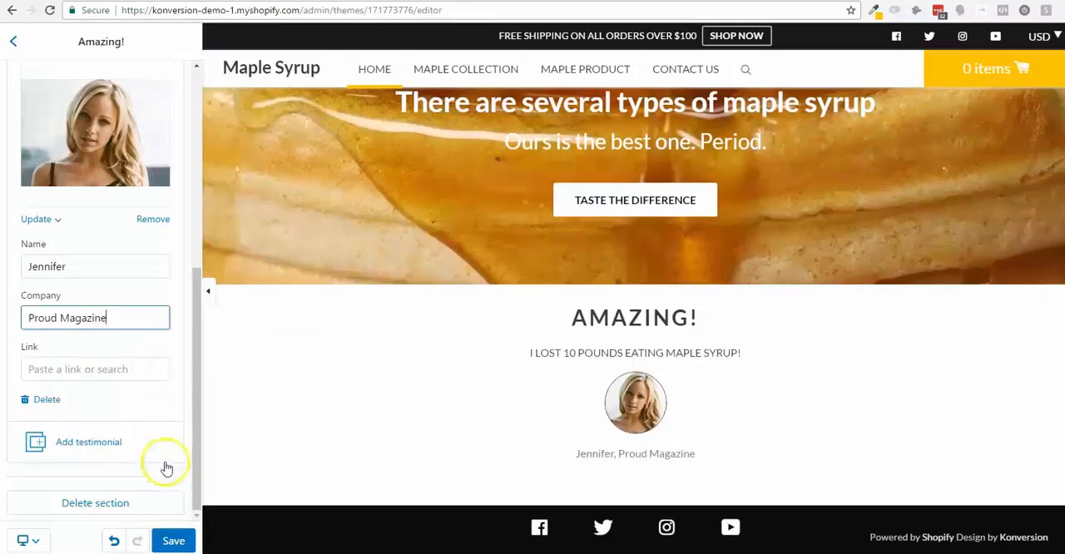
left_click(165, 533)
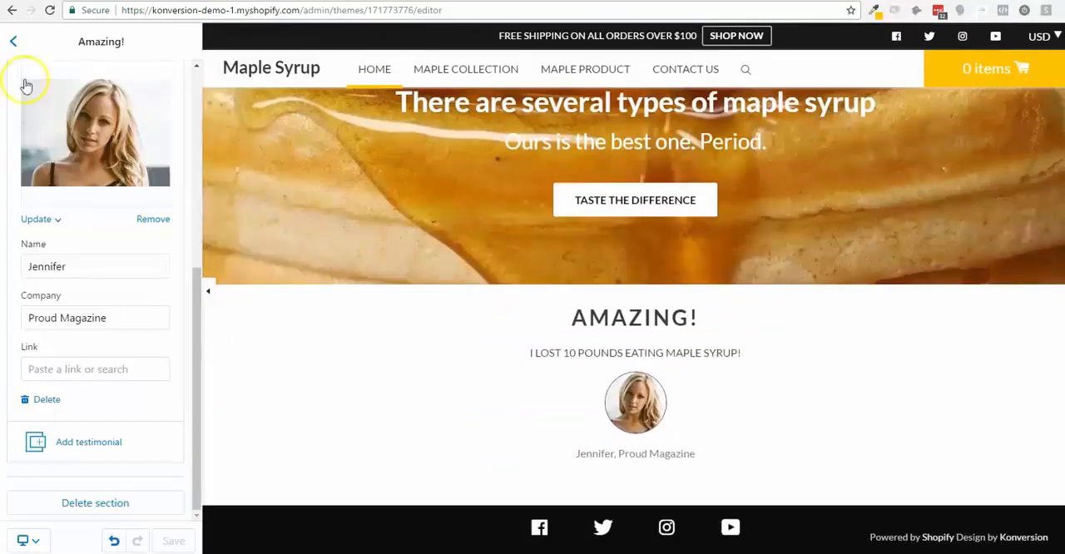
- Add a Separator section to the homepage, recolor it with the copied yellow and set its size to Thin
left_click(13, 40)
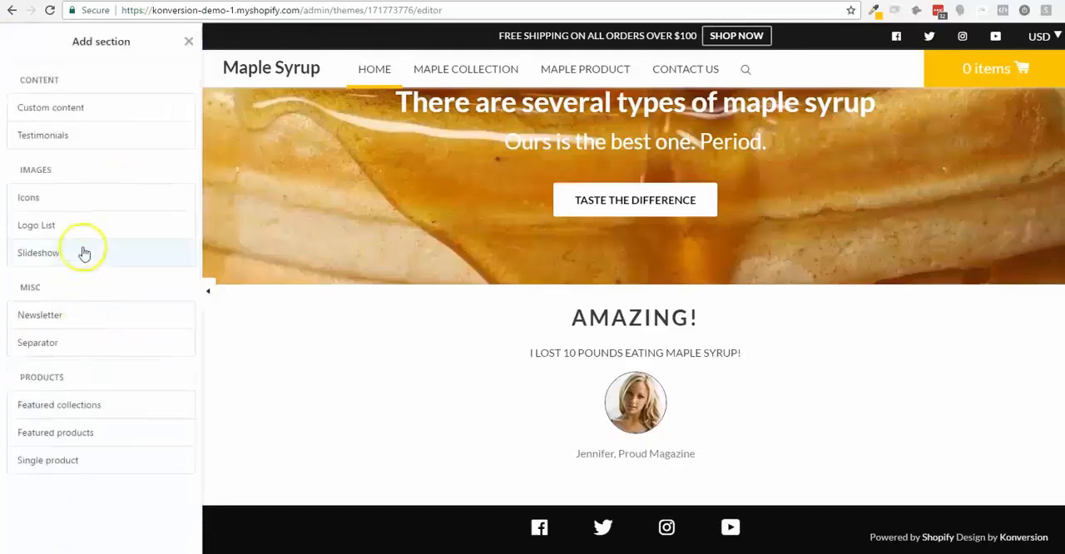
left_click(173, 342)
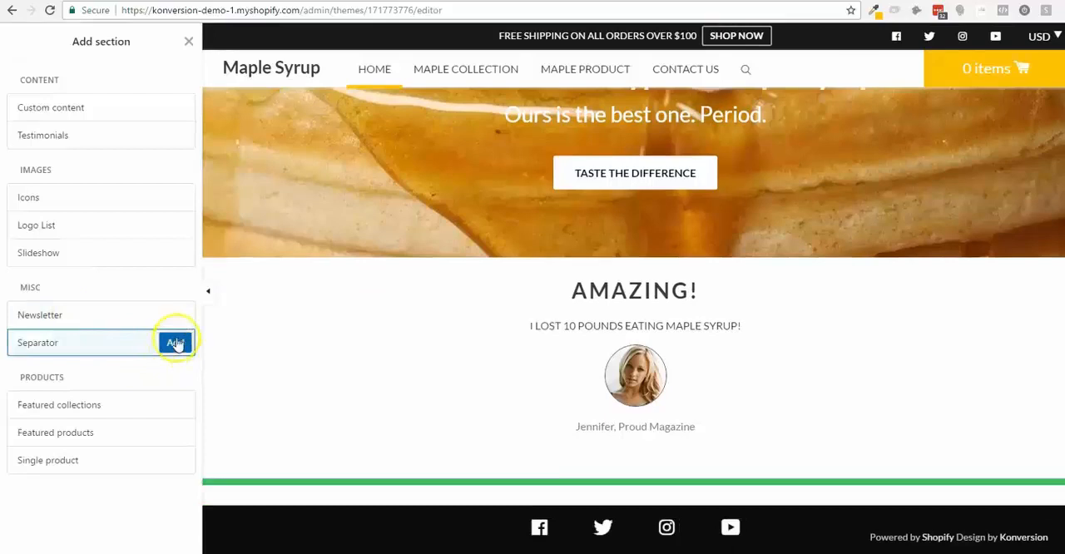
left_click(35, 158)
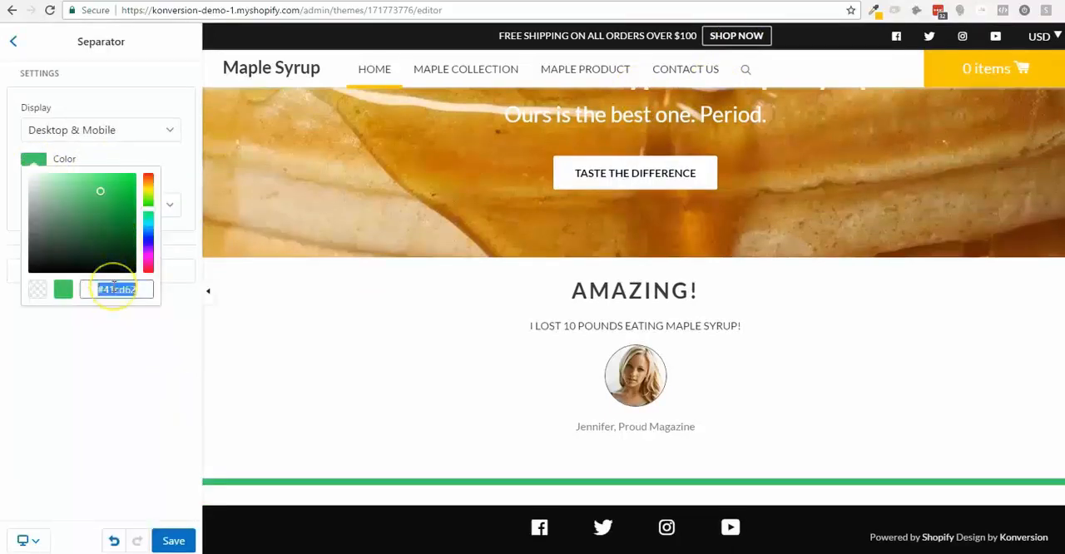
key("ctrl+v")
left_click(136, 333)
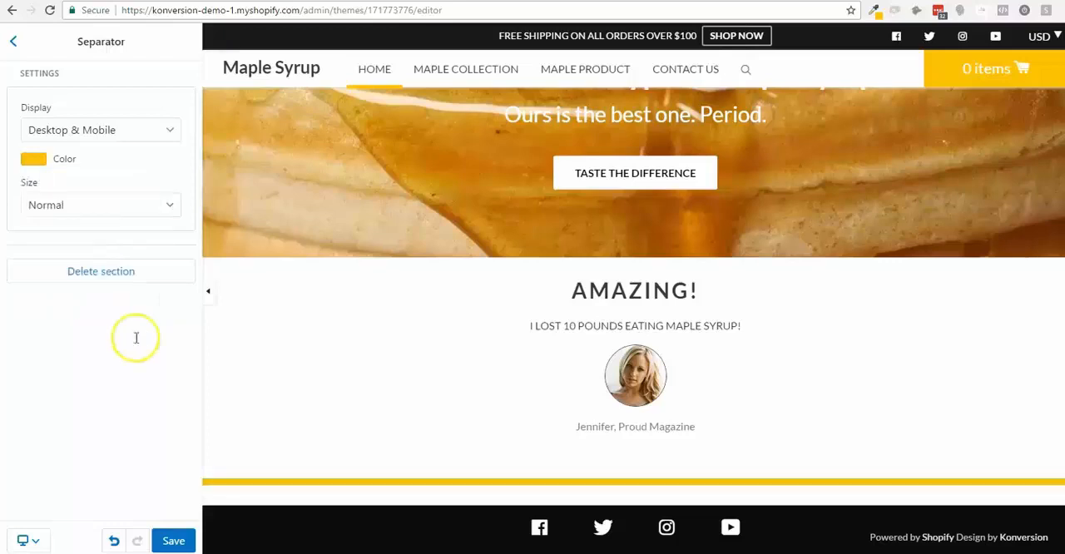
left_click(116, 208)
left_click(112, 241)
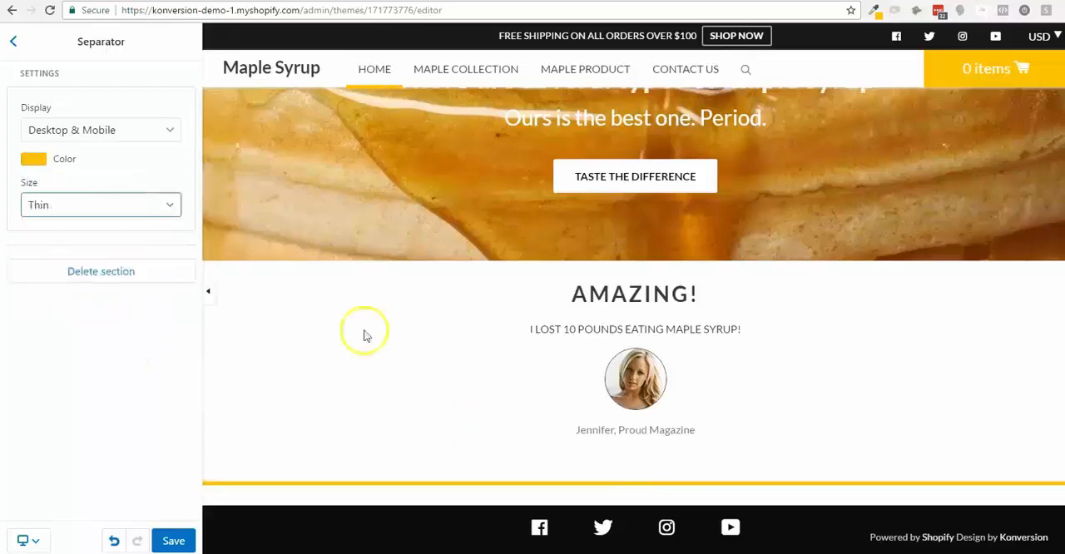
- Move the Separator section above the "Amazing!" testimonials section and save the theme
left_click(14, 43)
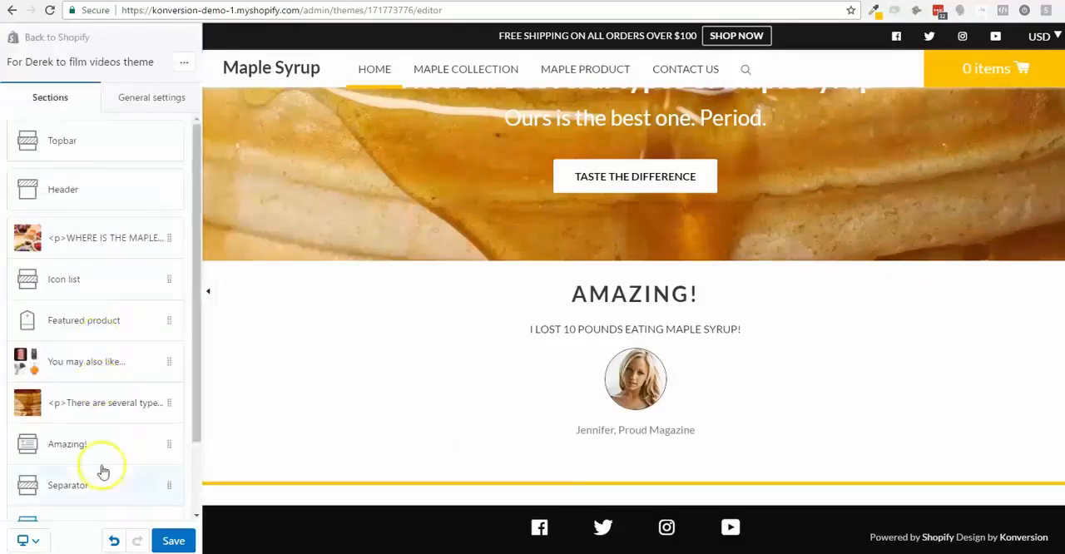
left_click_drag(74, 487, 73, 441)
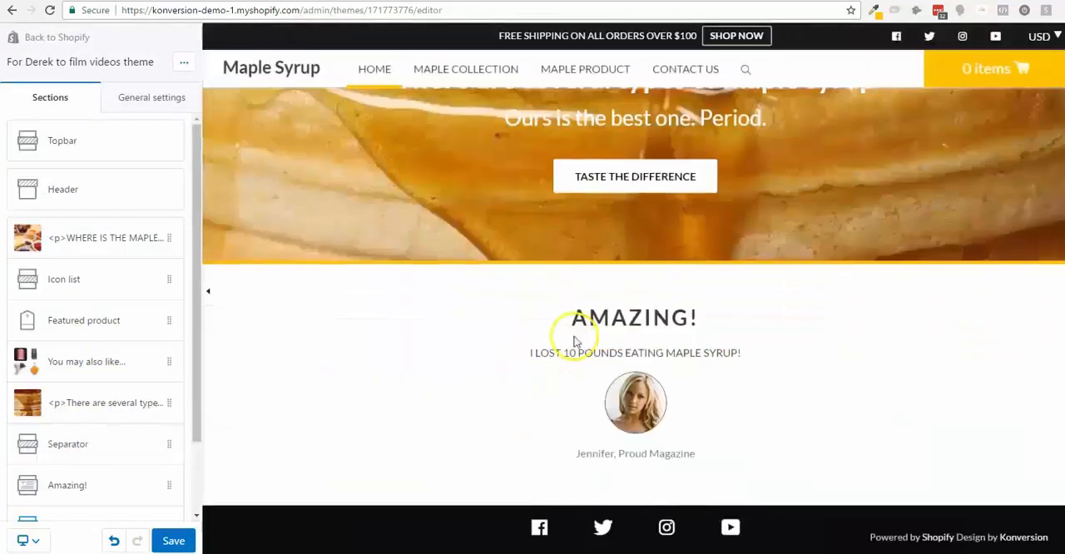
scroll(656, 278, "up", 3)
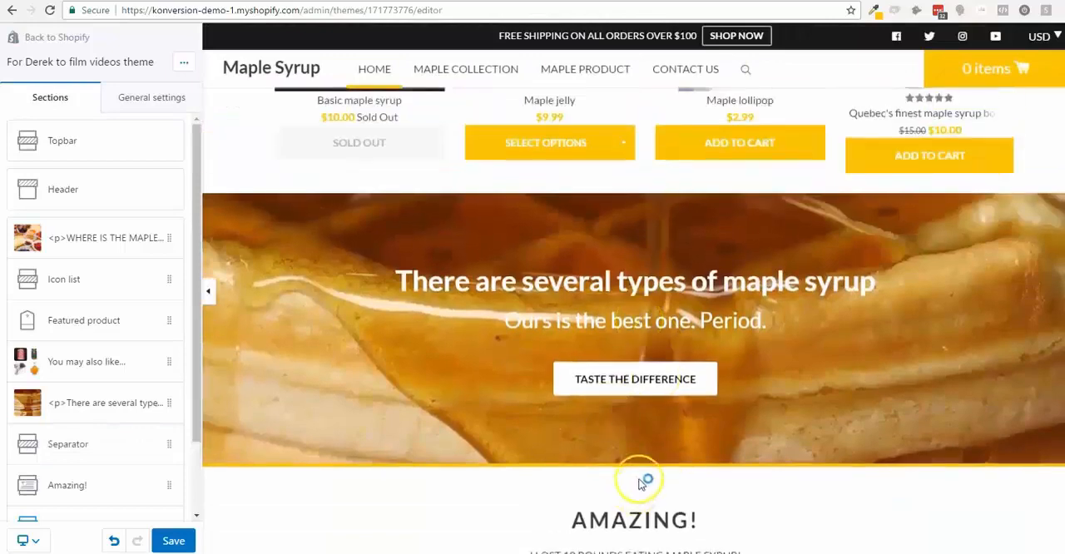
scroll(646, 470, "up", 3)
scroll(641, 465, "down", 5)
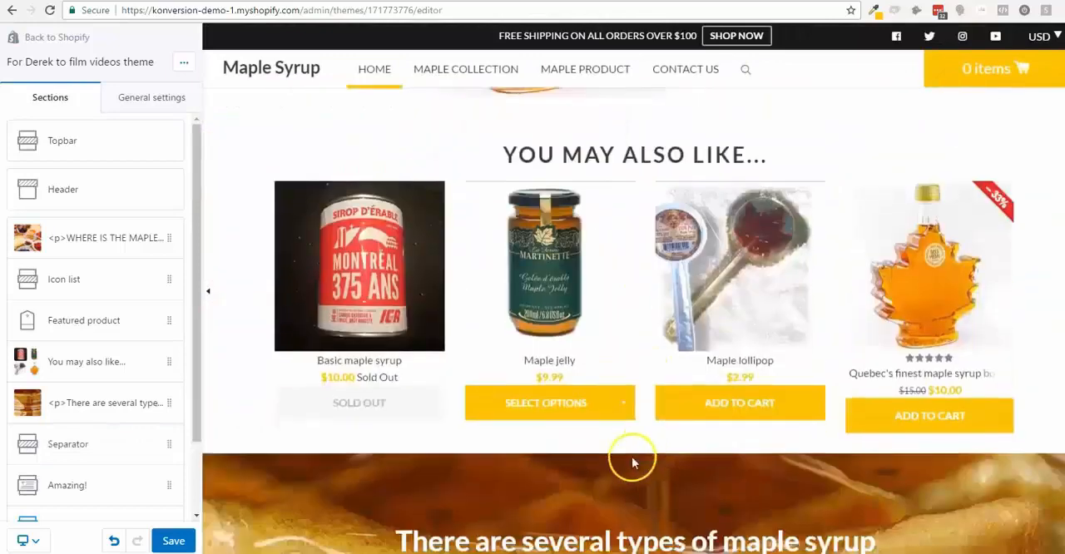
scroll(395, 405, "down", 2)
scroll(395, 403, "up", 10)
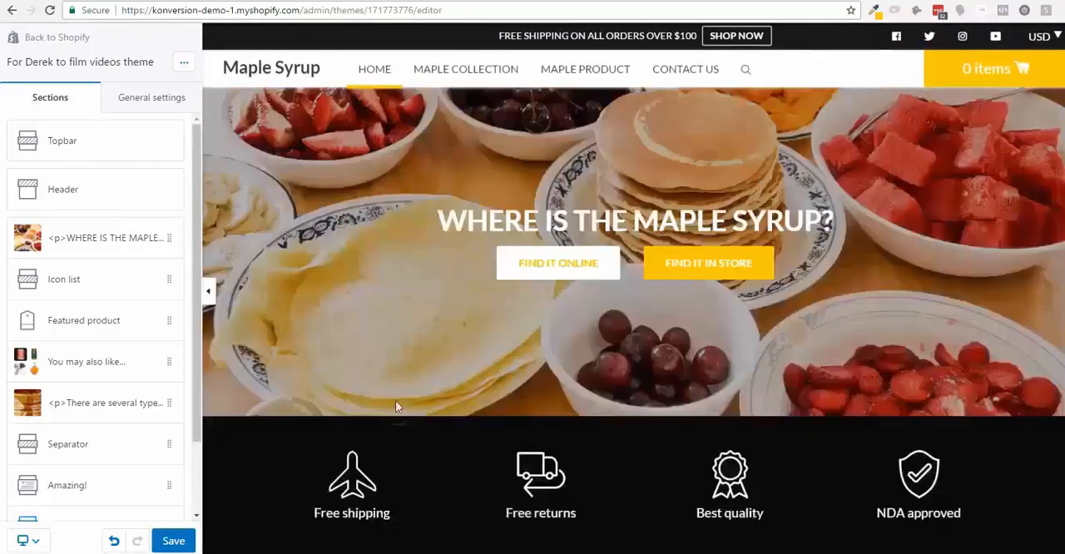
left_click(182, 542)
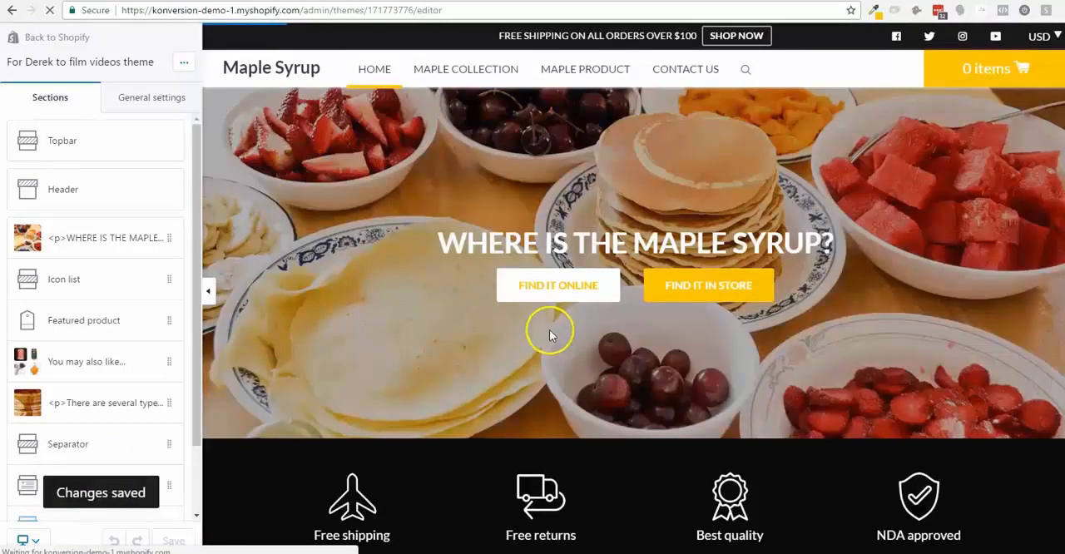
- Review the saved homepage preview, checking the testimonial, slideshow and product sections
scroll(549, 329, "down", 15)
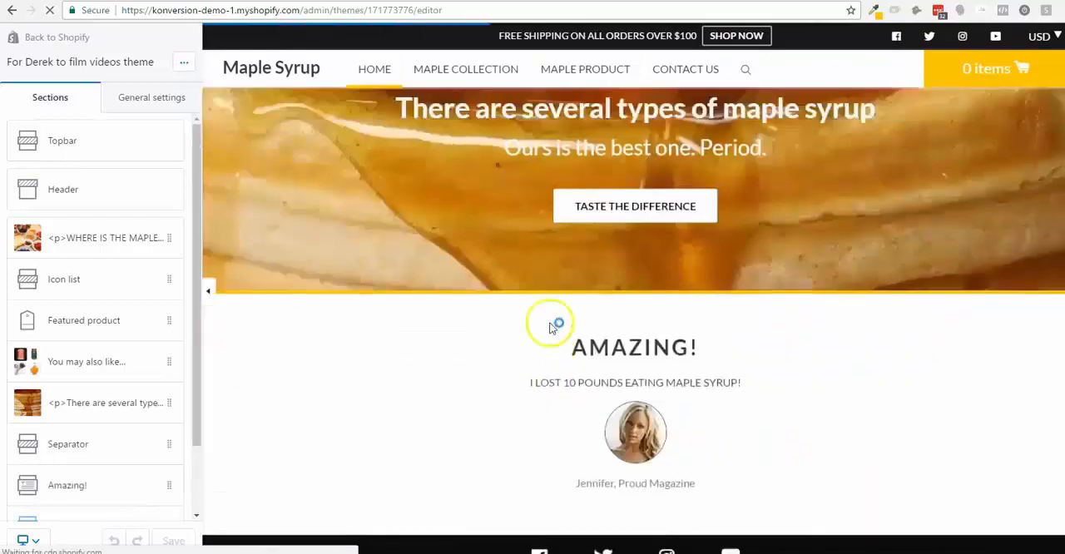
scroll(549, 327, "up", 4)
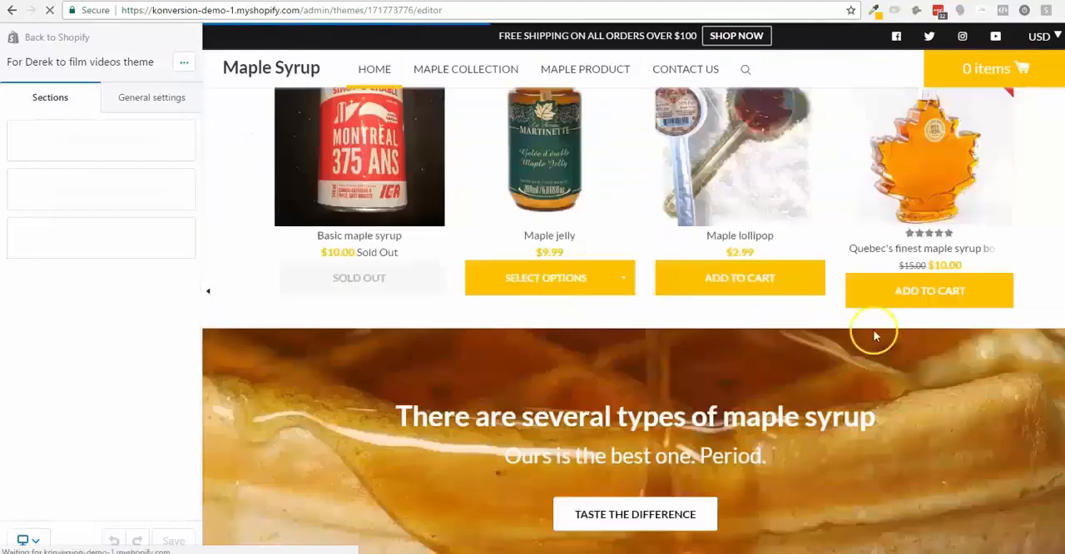
scroll(874, 331, "down", 4)
scroll(993, 317, "up", 4)
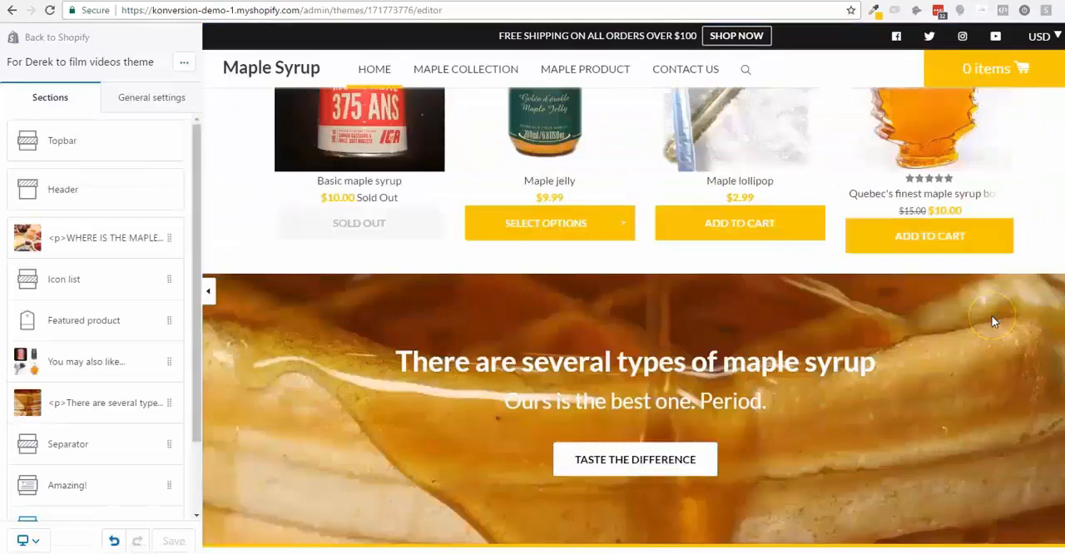
scroll(993, 322, "up", 6)
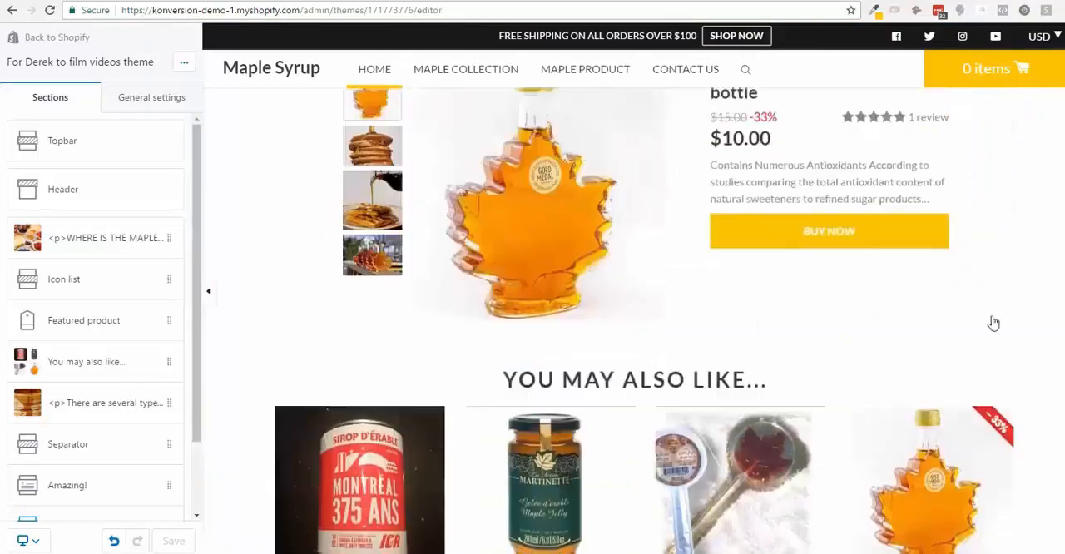
scroll(690, 247, "up", 5)
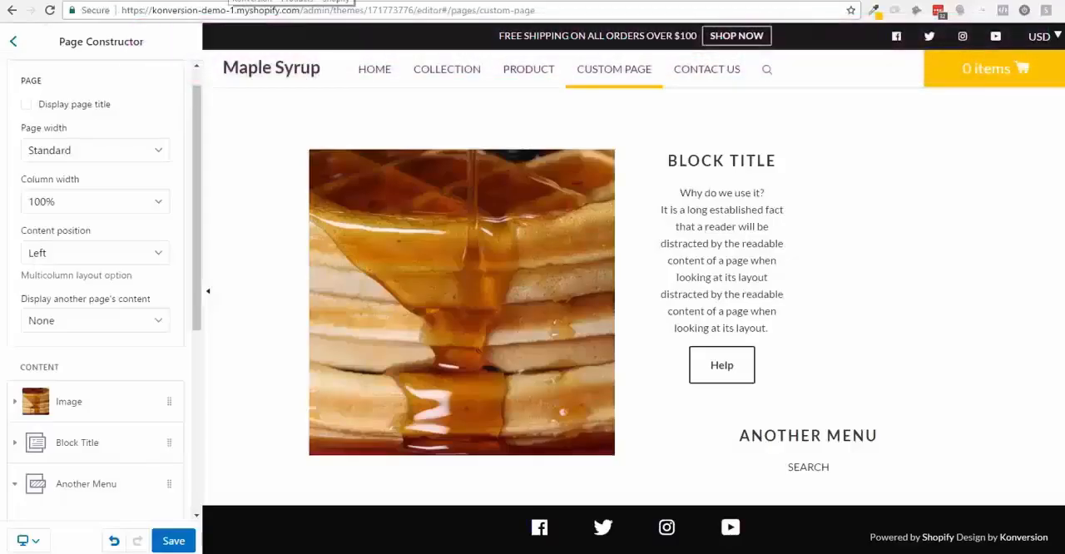
- Open the settings of the maple syrup bottle's product page and turn off its breadcrumbs
left_click(517, 81)
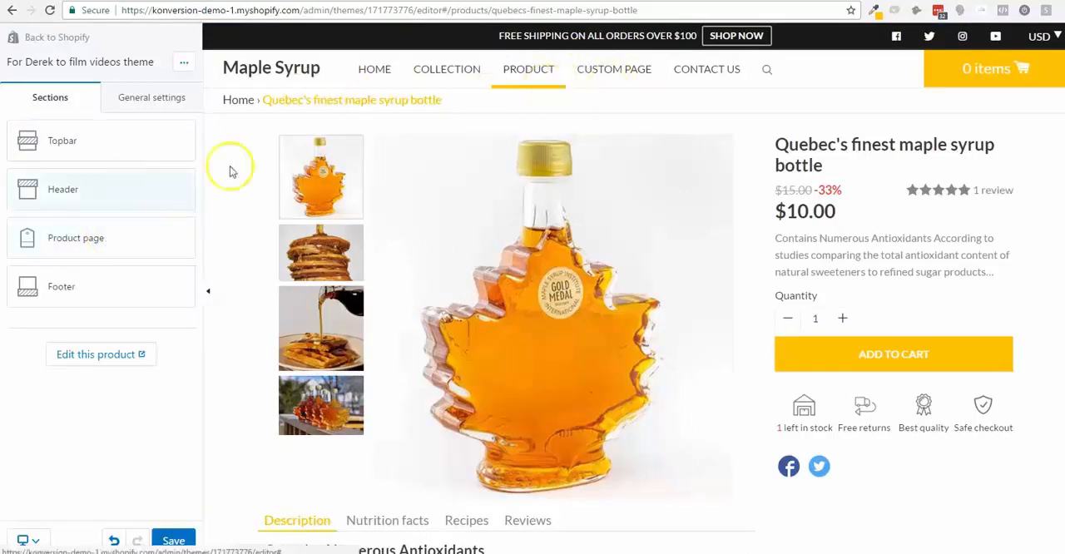
left_click(90, 238)
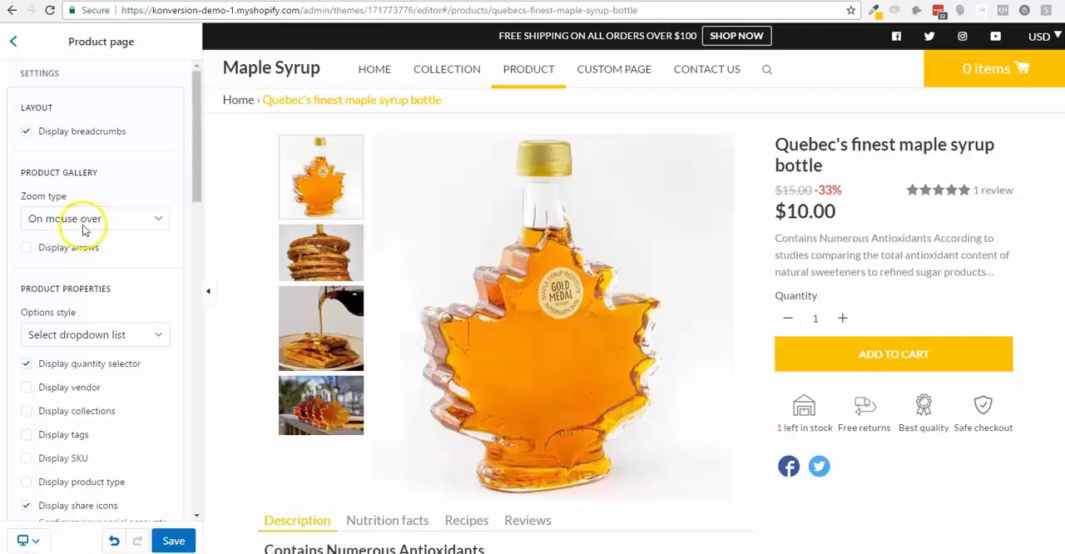
left_click(69, 137)
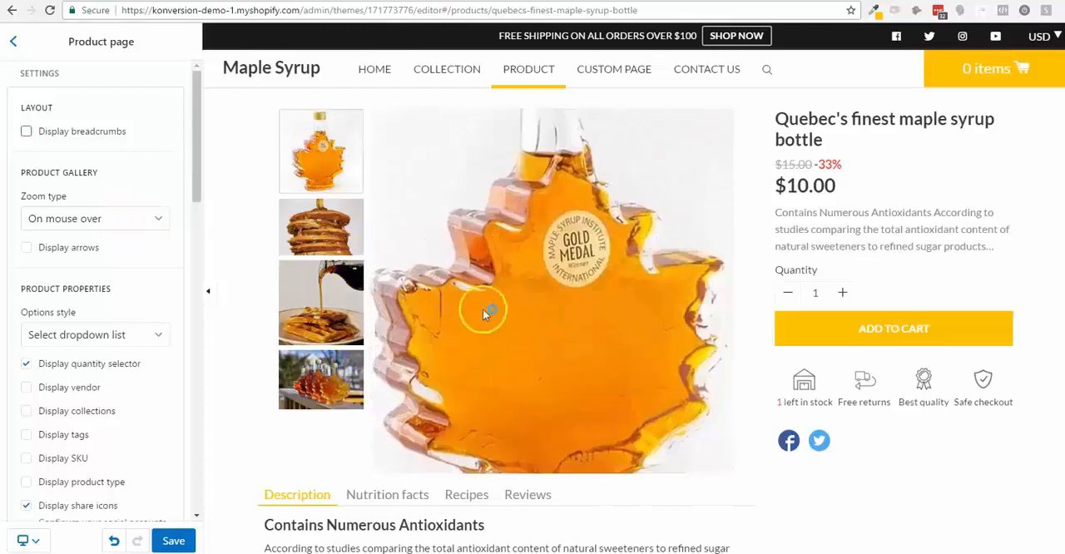
- Set the product gallery's zoom type to On click/touch and test the zoom on the main bottle image
left_click(73, 218)
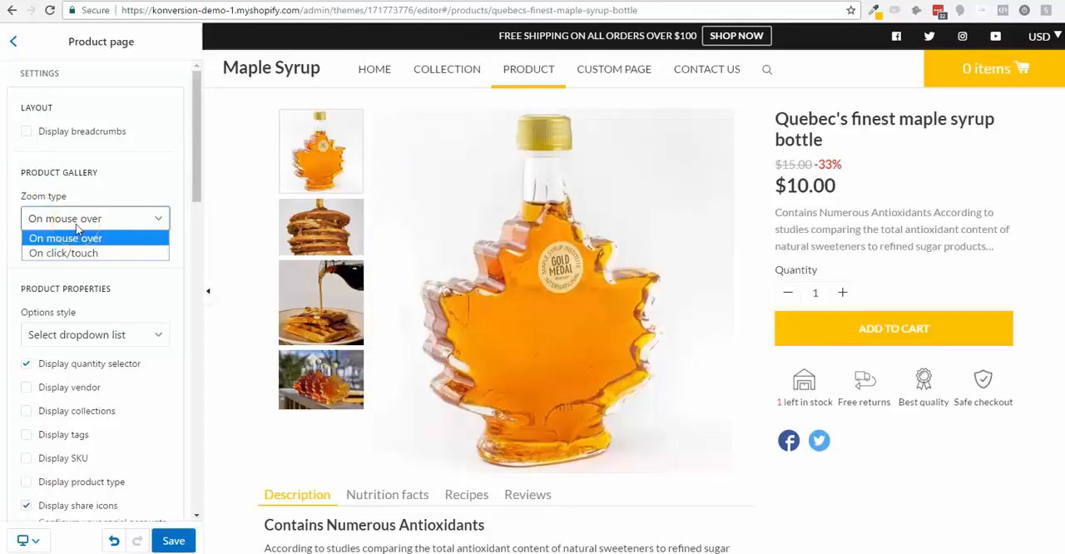
left_click(79, 252)
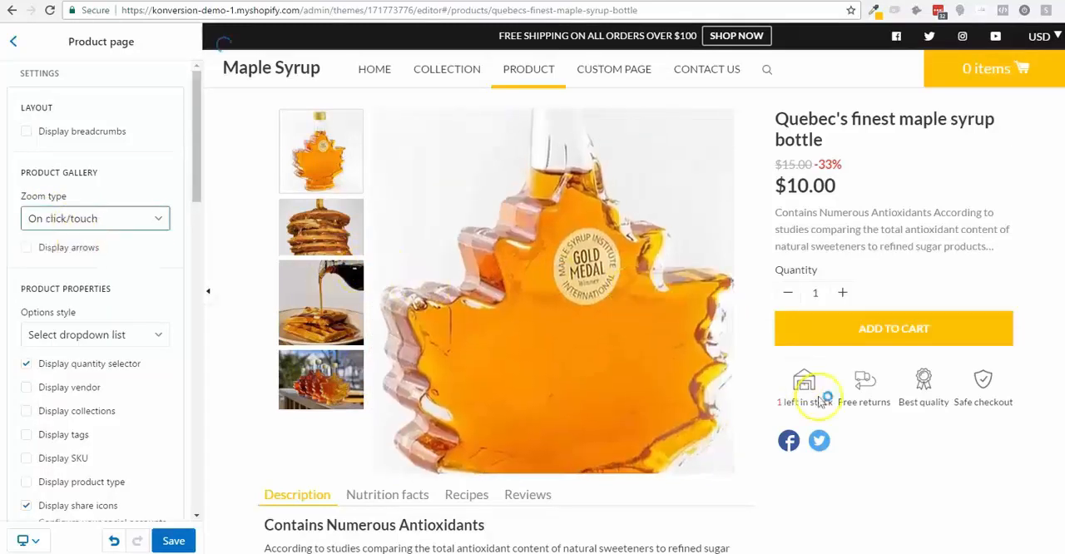
left_click(471, 317)
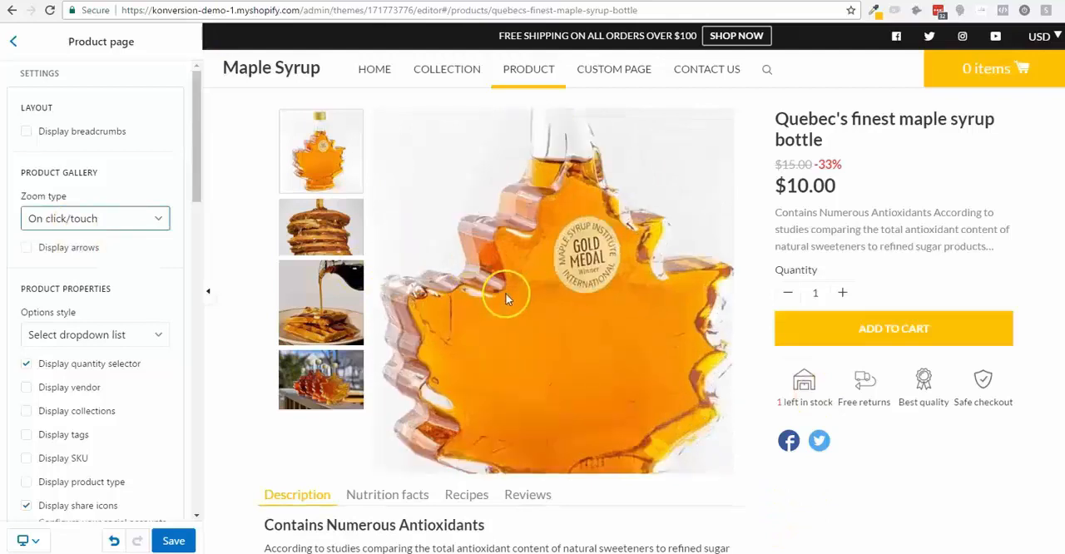
left_click(612, 321)
left_click(611, 321)
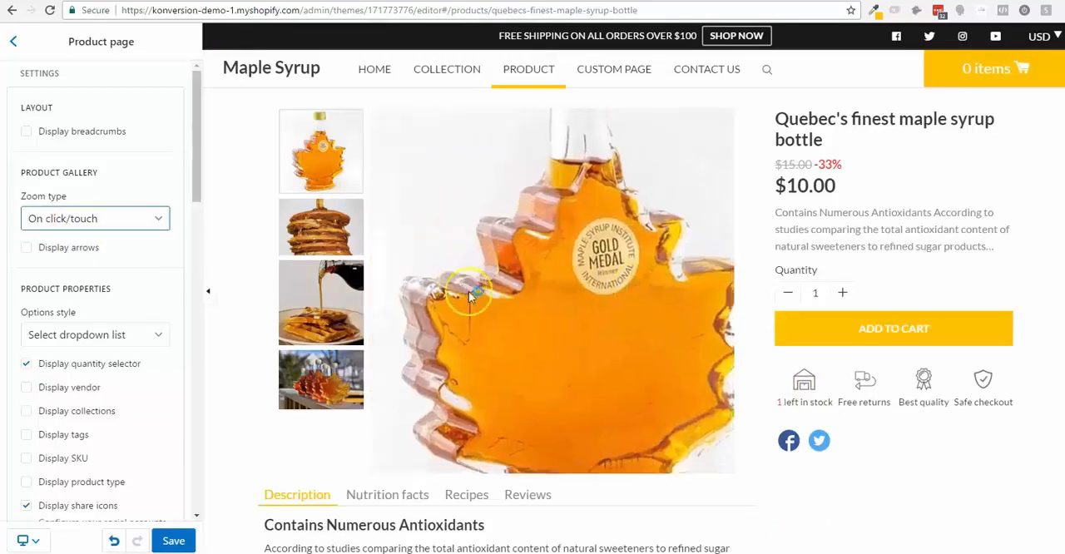
left_click(471, 299)
- Try displaying arrows in the product gallery and turn the option back off
left_click(60, 230)
left_click(38, 247)
left_click(26, 248)
left_click(52, 254)
scroll(477, 281, "down", 3)
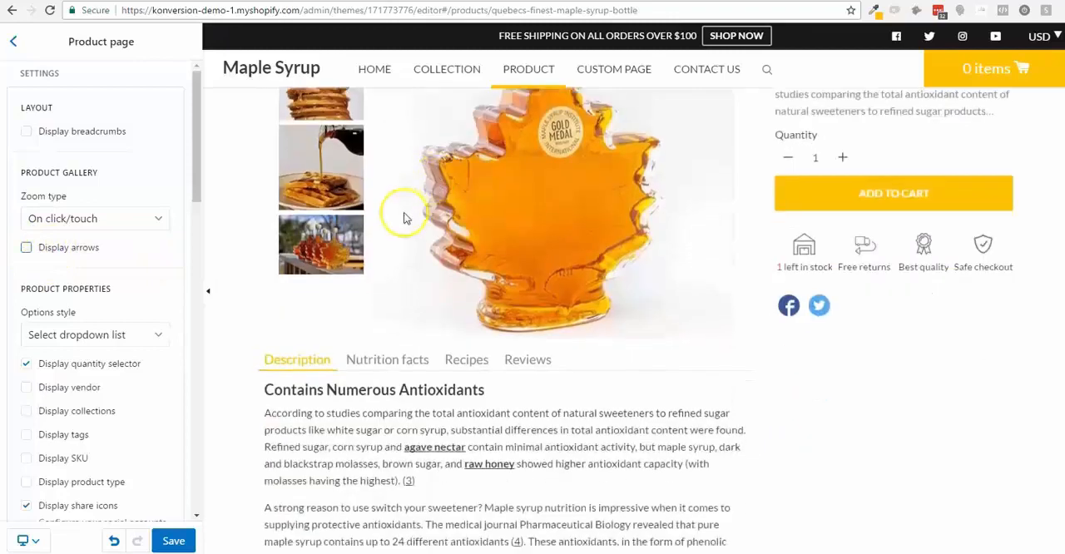
scroll(403, 218, "up", 3)
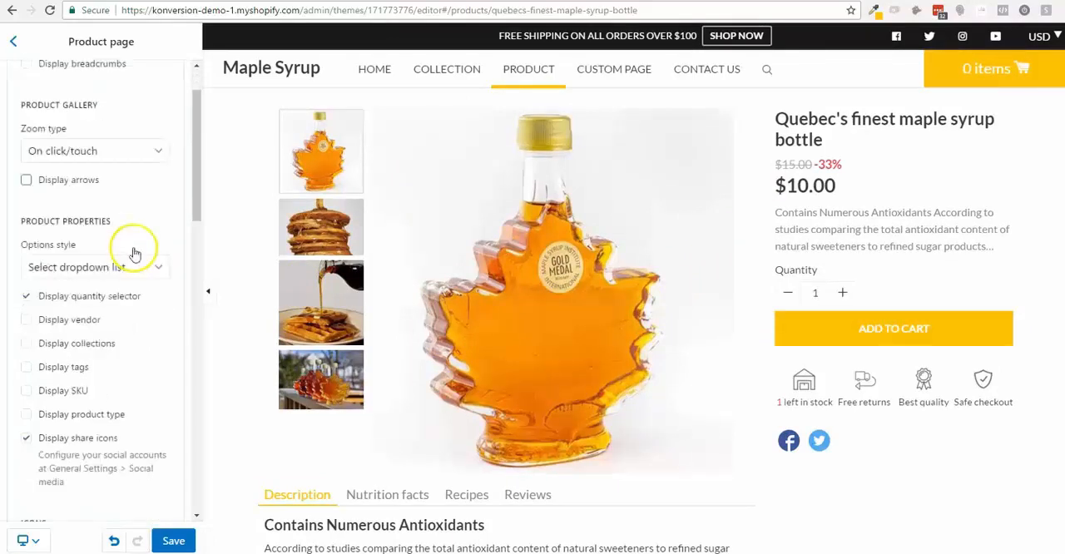
- Check which options styles are available for the product properties
scroll(547, 312, "down", 1)
scroll(547, 312, "up", 1)
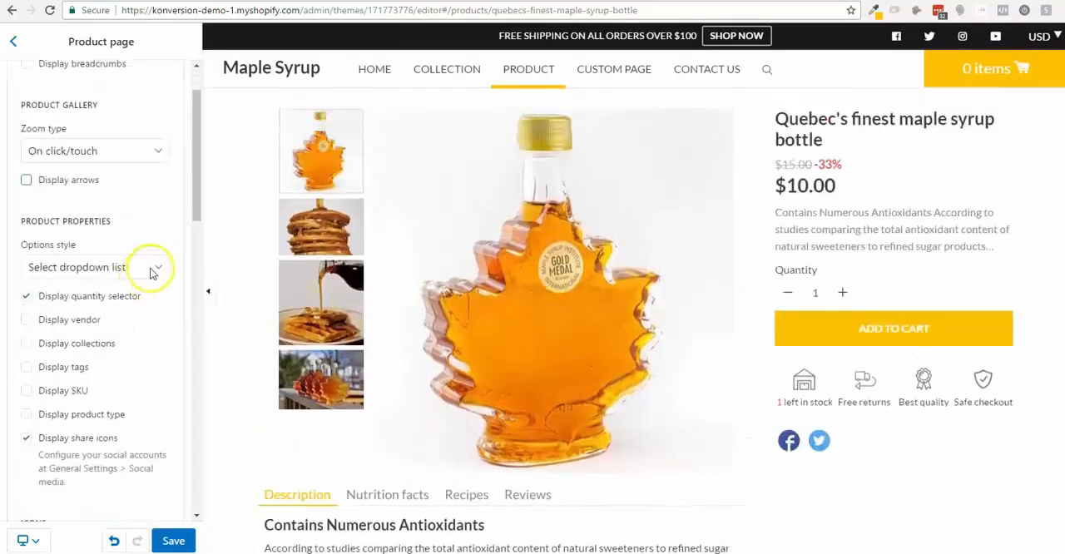
left_click(141, 267)
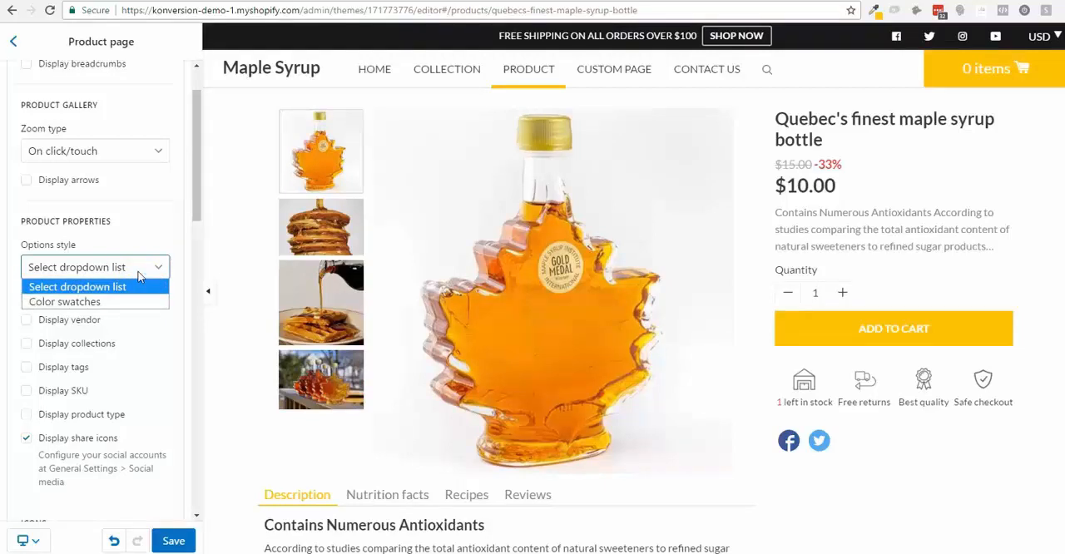
left_click(138, 273)
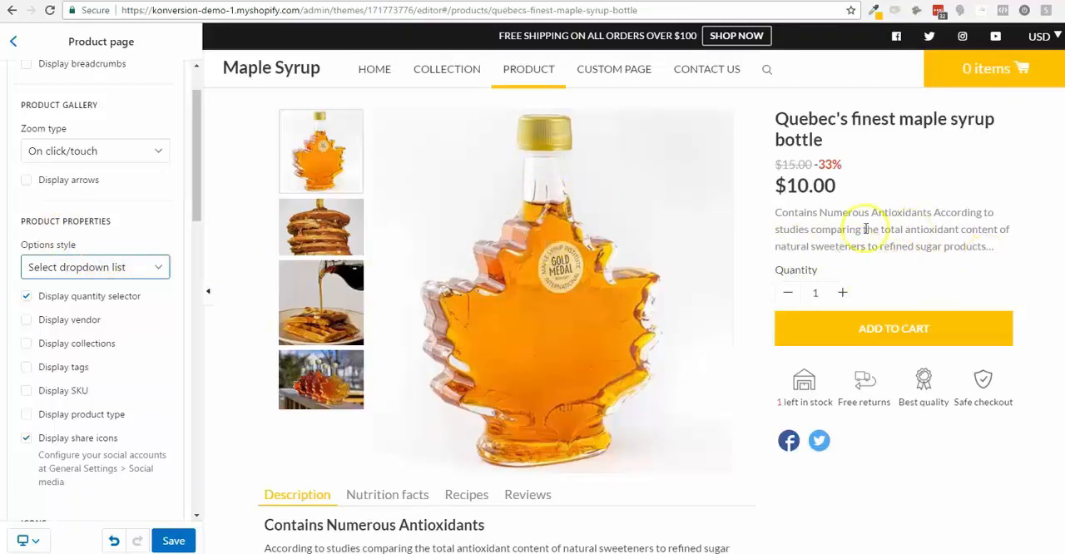
- Try hiding the quantity selector on the product page and display it again
left_click(121, 297)
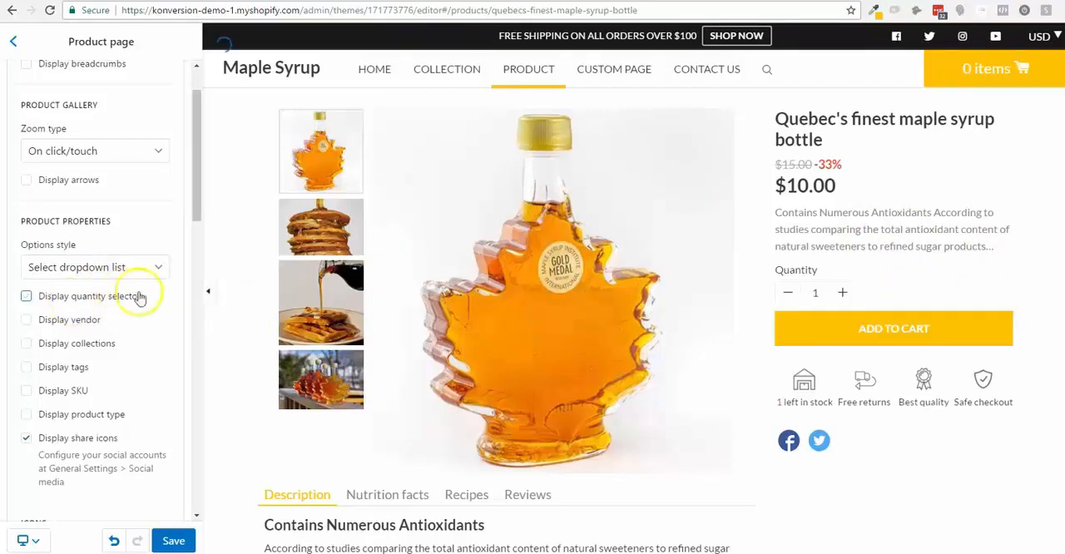
scroll(140, 295, "down", 2)
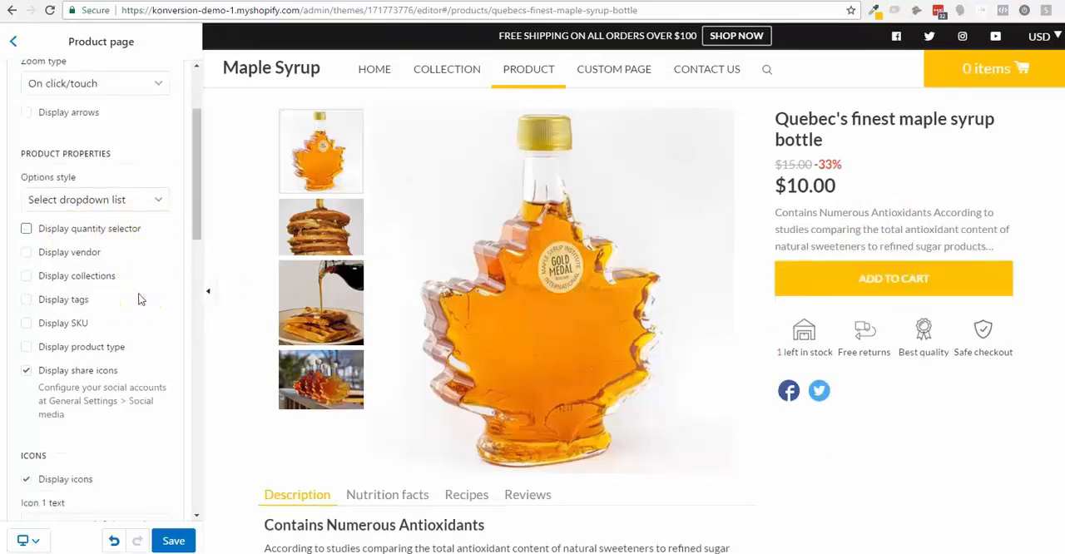
left_click(112, 229)
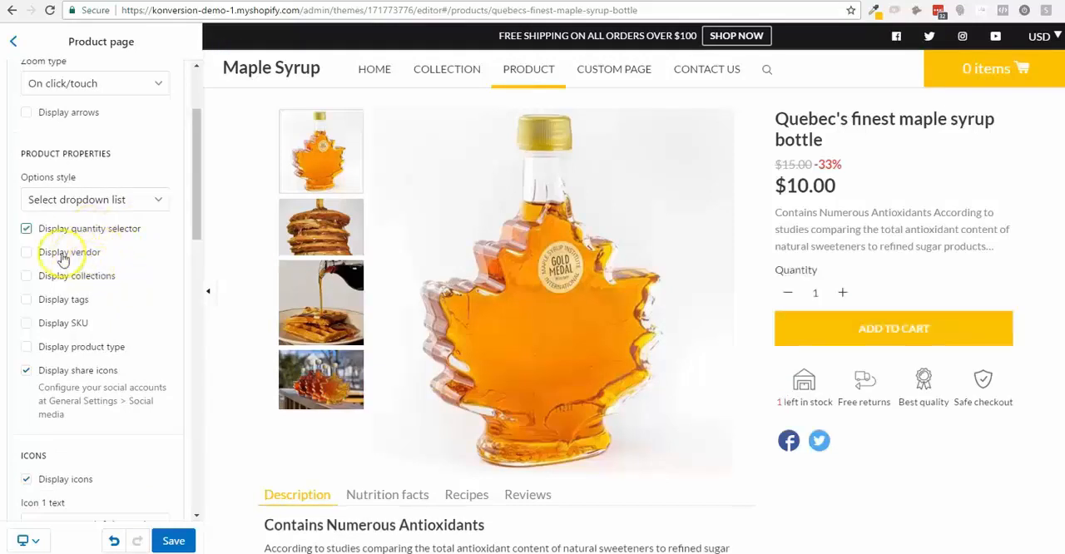
- Display the vendor, collections, tags, SKU and product type on the product page and check them in the preview
left_click(62, 259)
left_click(26, 275)
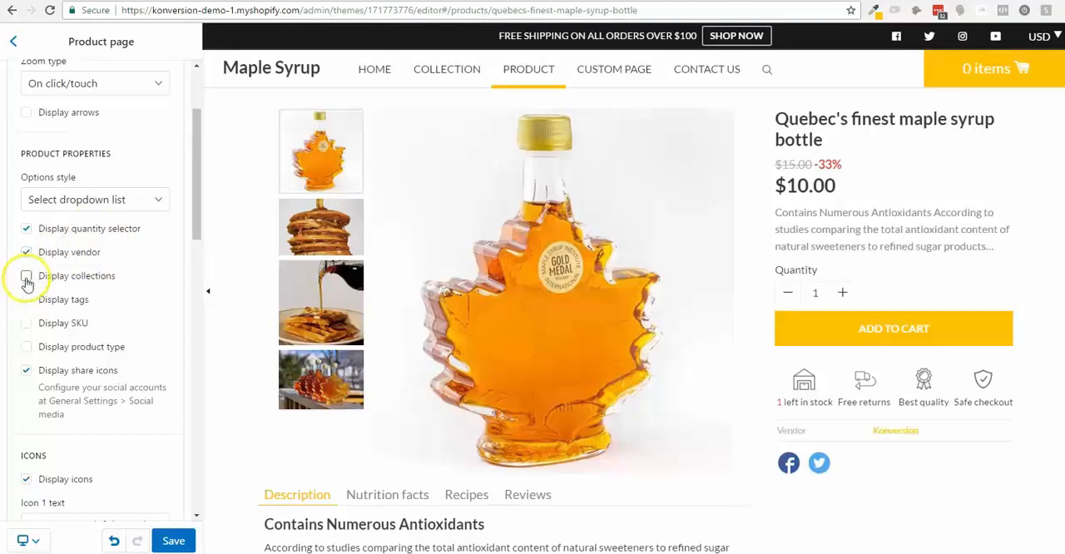
left_click(26, 299)
left_click(26, 322)
left_click(25, 346)
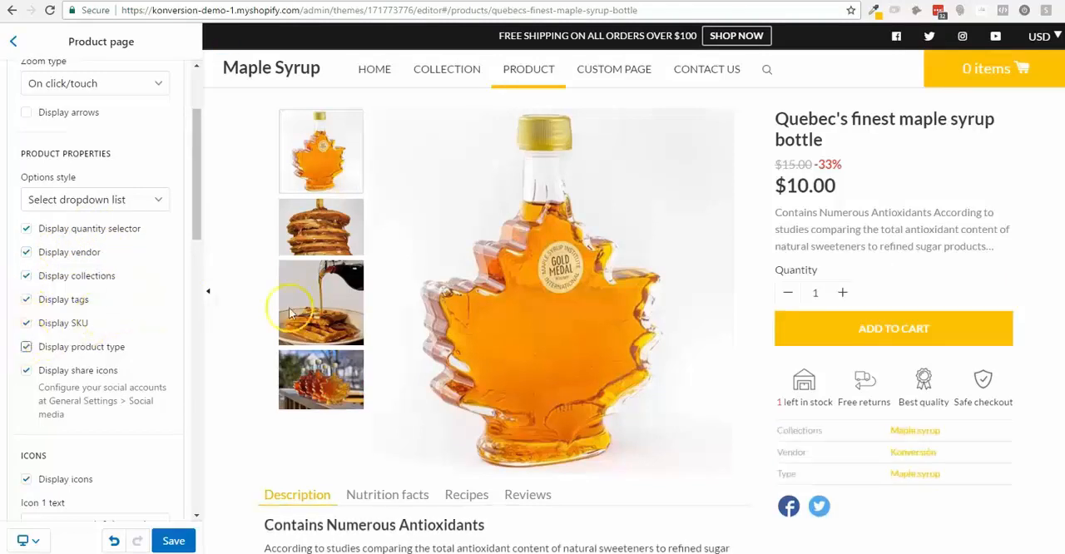
scroll(906, 485, "down", 3)
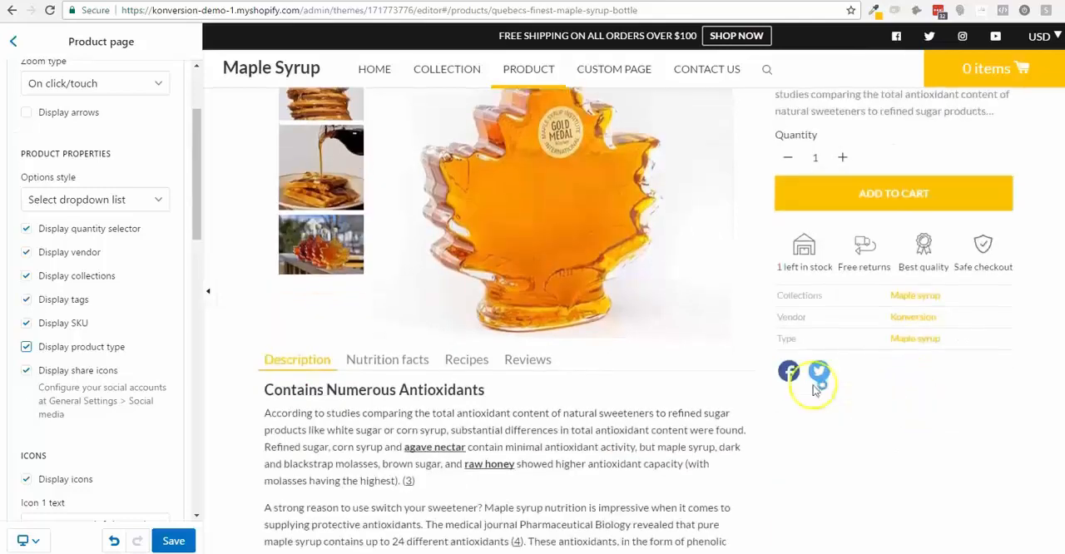
- Hide the product type, SKU, tags, collections, vendor and share icons on the product page
left_click(26, 346)
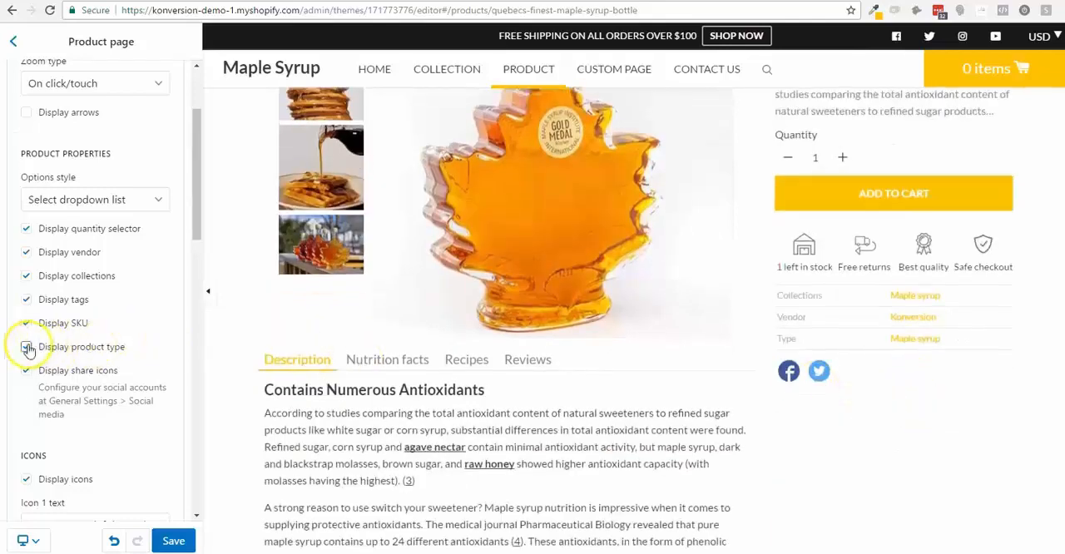
left_click(26, 324)
left_click(26, 300)
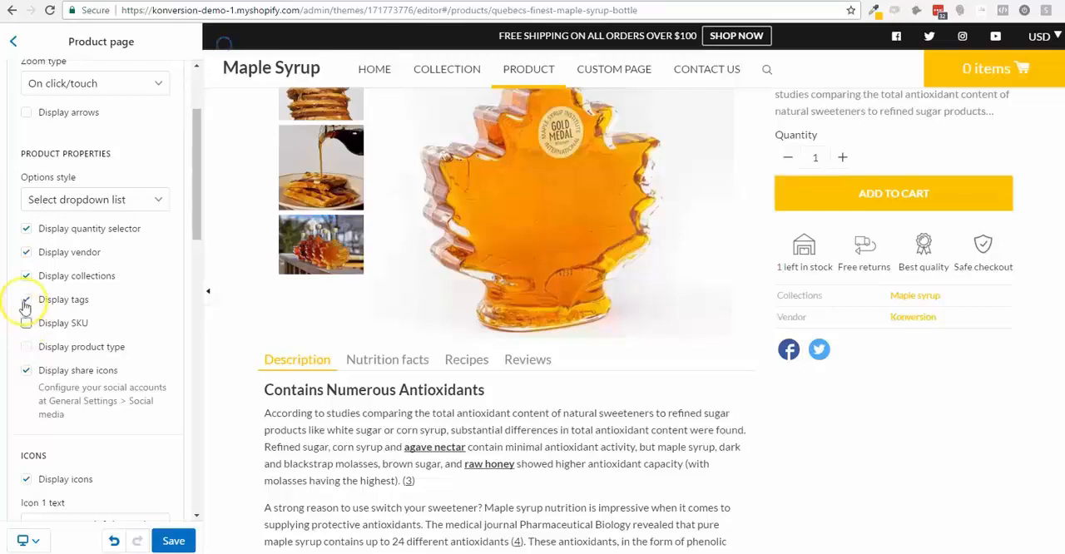
left_click(26, 277)
left_click(26, 252)
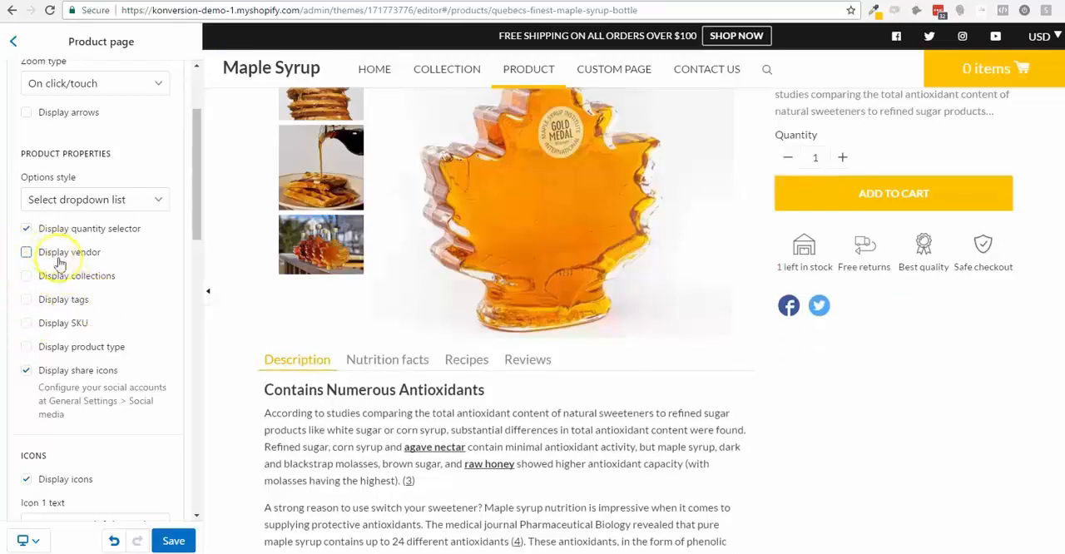
scroll(106, 316, "down", 2)
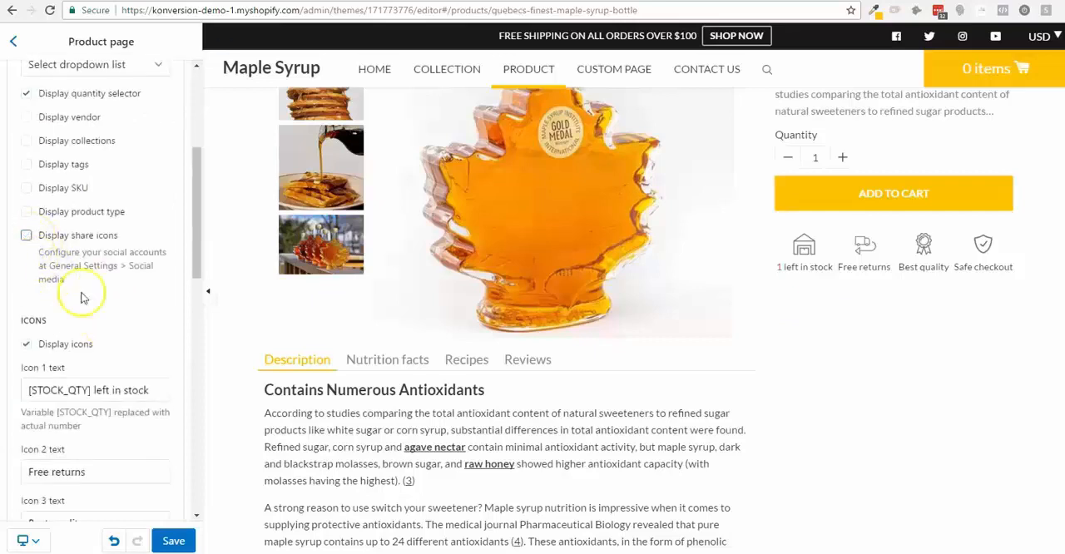
- Compare the product page with and without the icons below the add-to-cart button, and leave them hidden
scroll(83, 338, "down", 1)
scroll(428, 236, "down", 1)
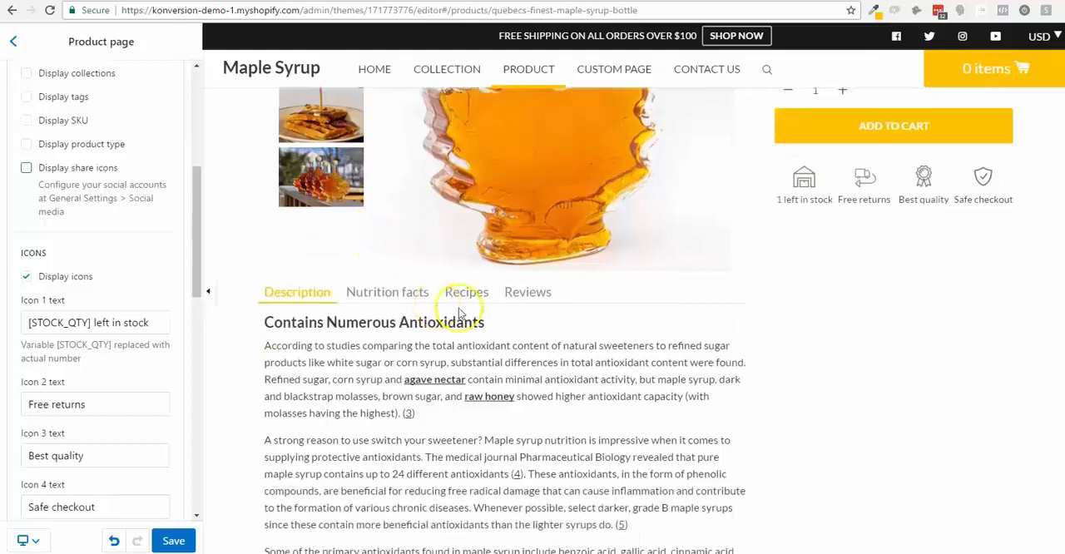
left_click(27, 276)
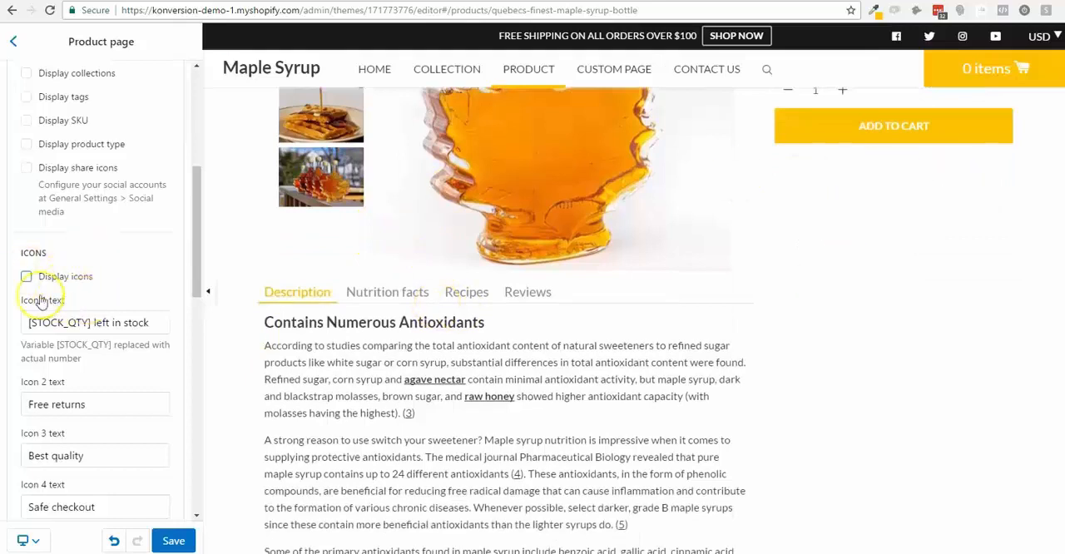
left_click(26, 278)
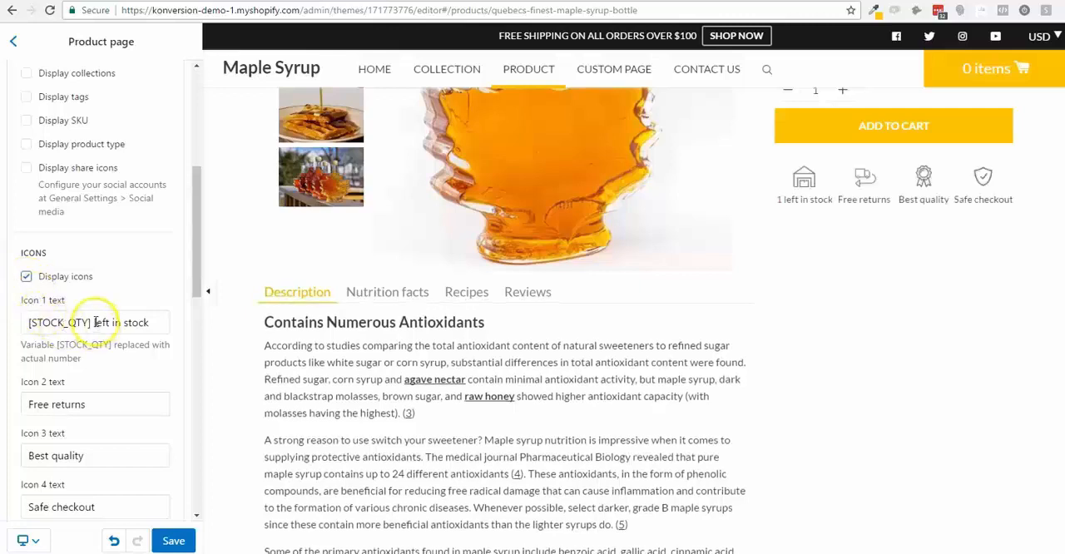
scroll(103, 350, "down", 2)
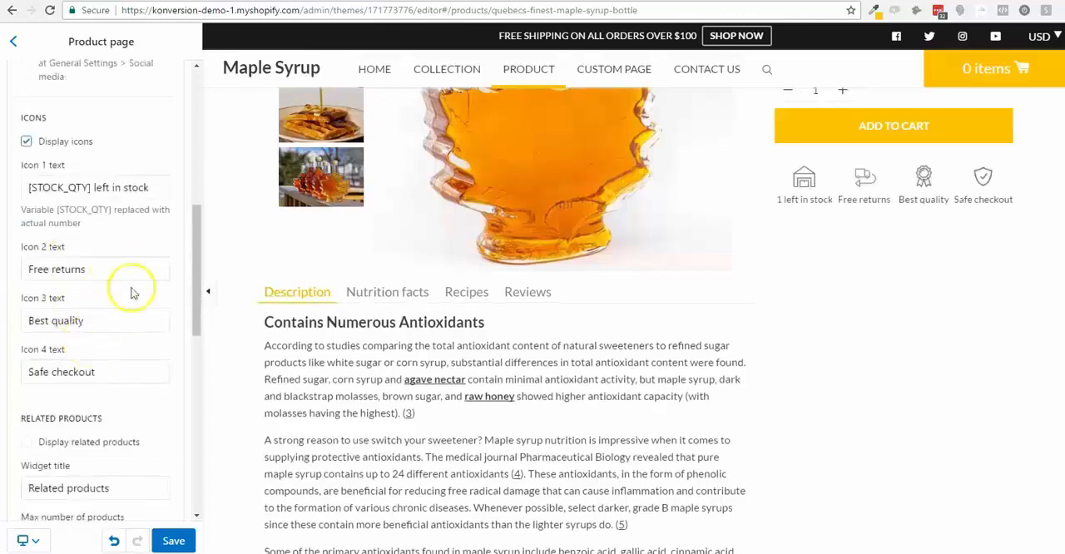
left_click(26, 141)
- Display related products on the product page and check which maximum numbers of products are available
scroll(91, 249, "down", 2)
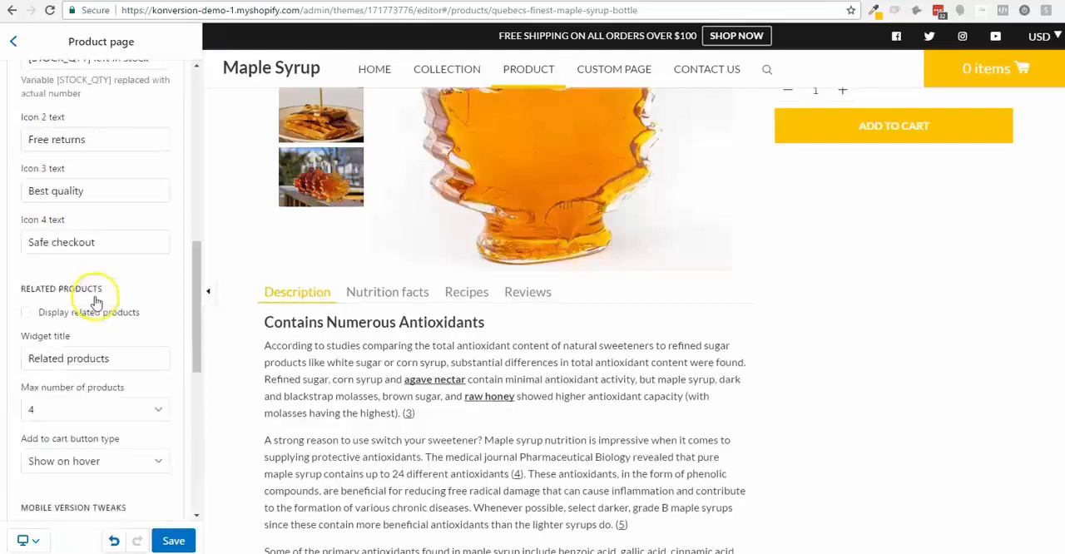
scroll(96, 298, "down", 1)
left_click(26, 240)
scroll(870, 415, "down", 8)
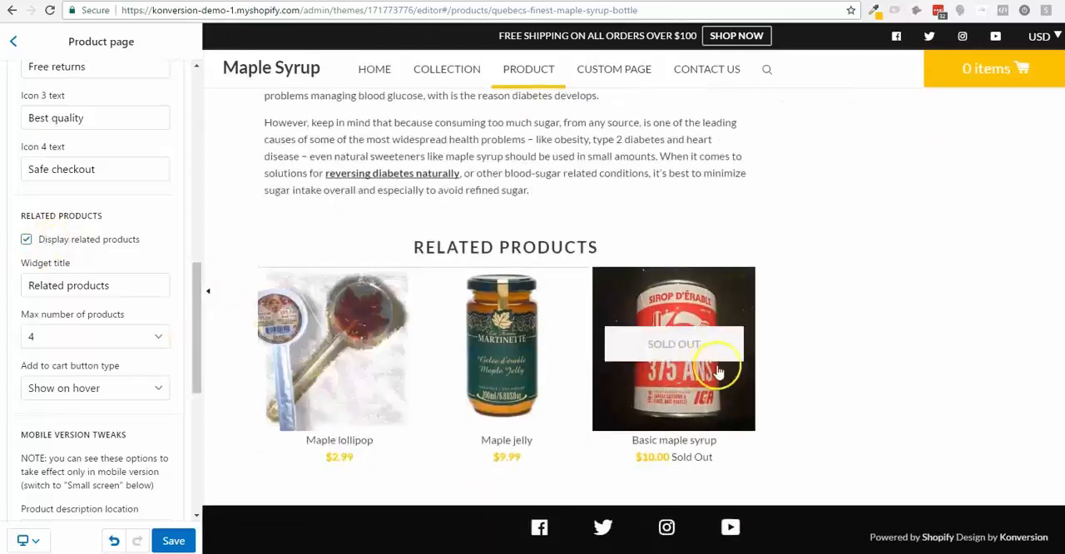
left_click(82, 337)
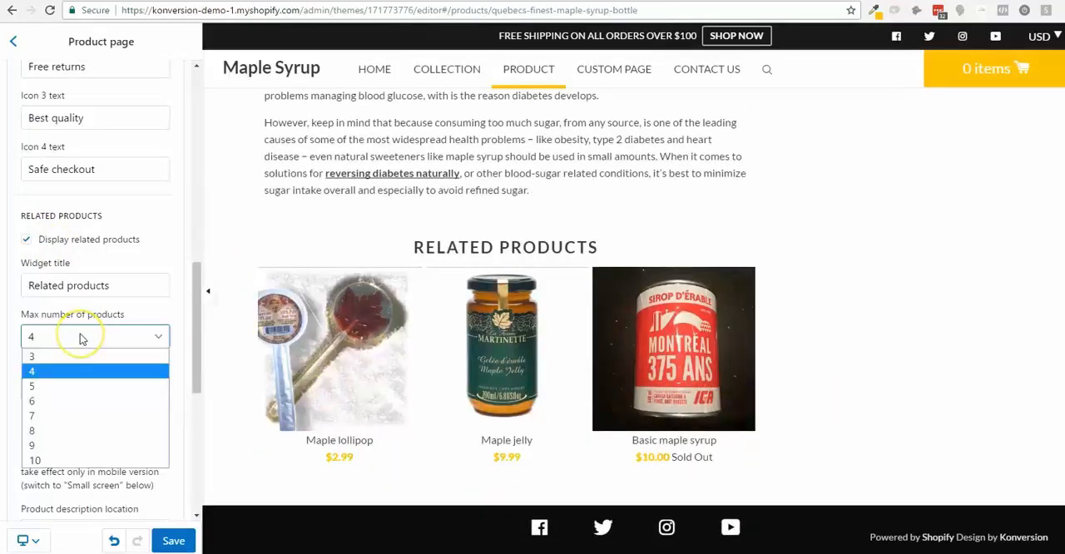
left_click(80, 334)
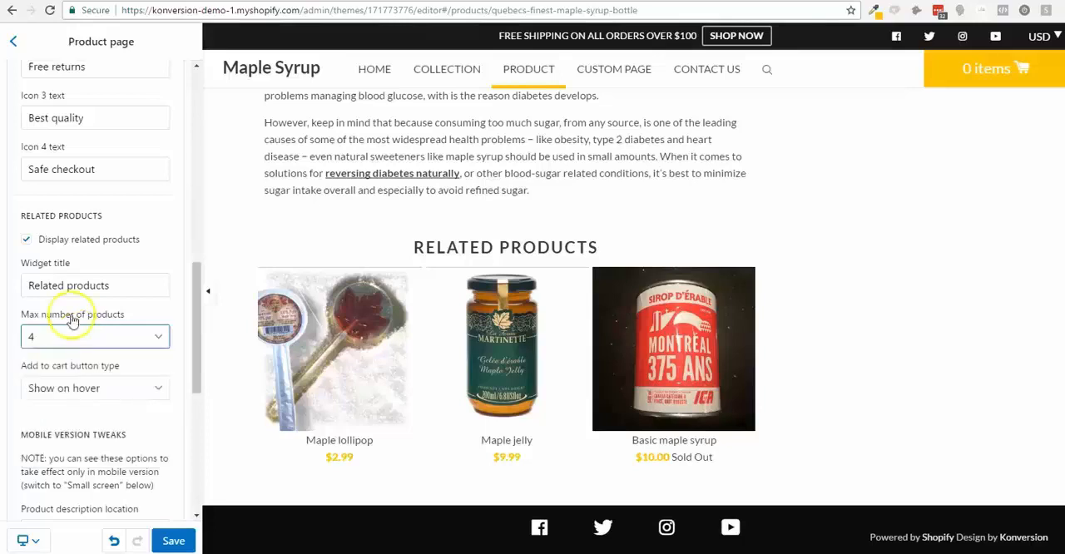
- Set the add to cart button type of the related products to Bottom and check it in the preview
scroll(90, 335, "down", 1)
left_click(89, 330)
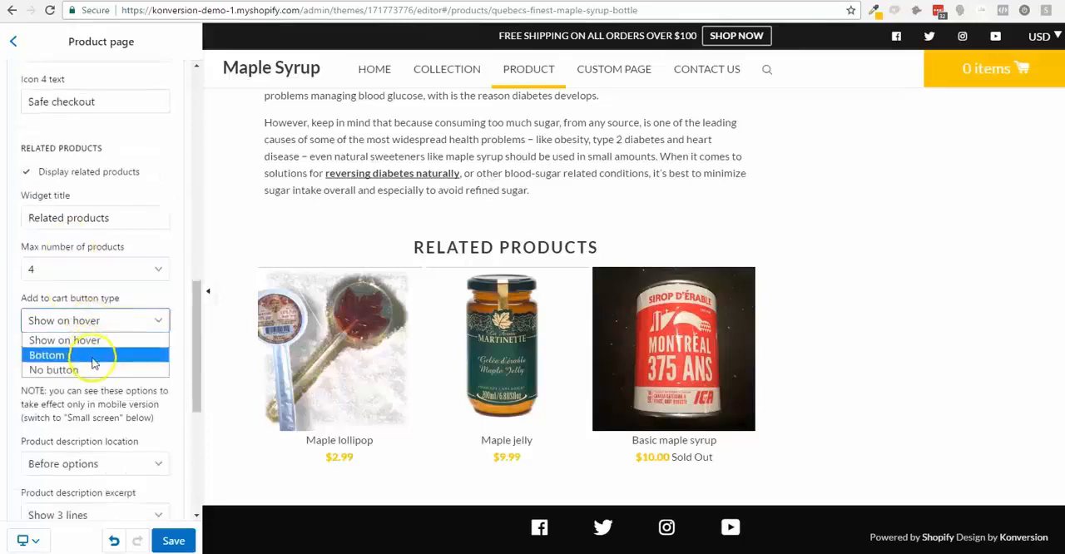
left_click(91, 356)
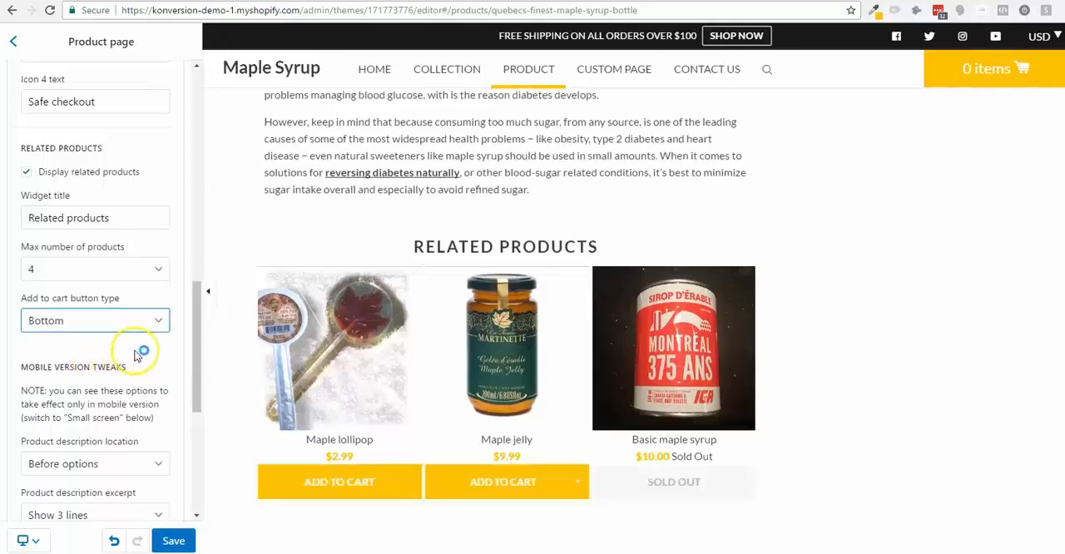
scroll(214, 329, "down", 1)
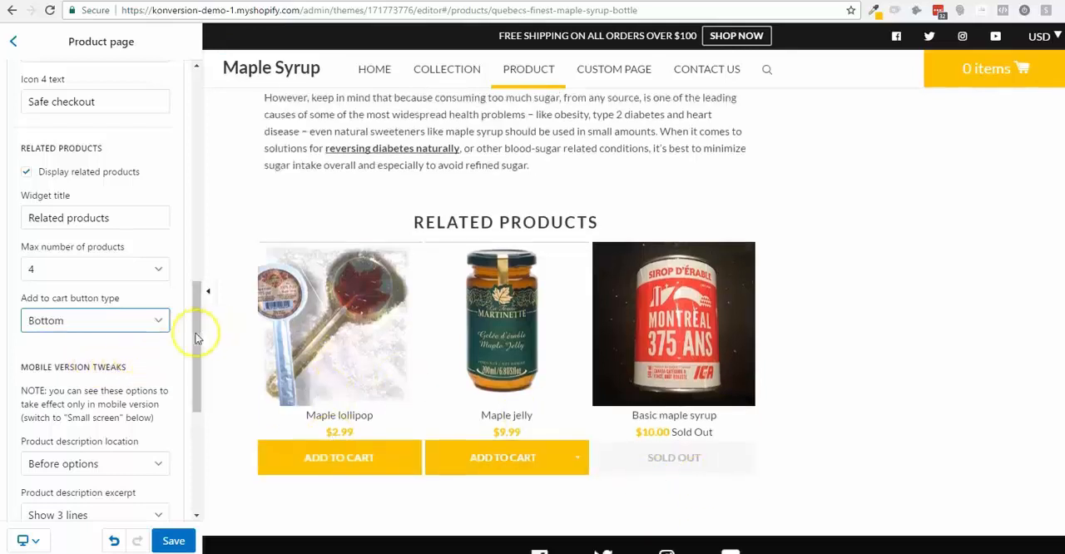
- Look over the product page preview and check which description excerpt lengths the mobile version tweaks offer
scroll(125, 350, "down", 3)
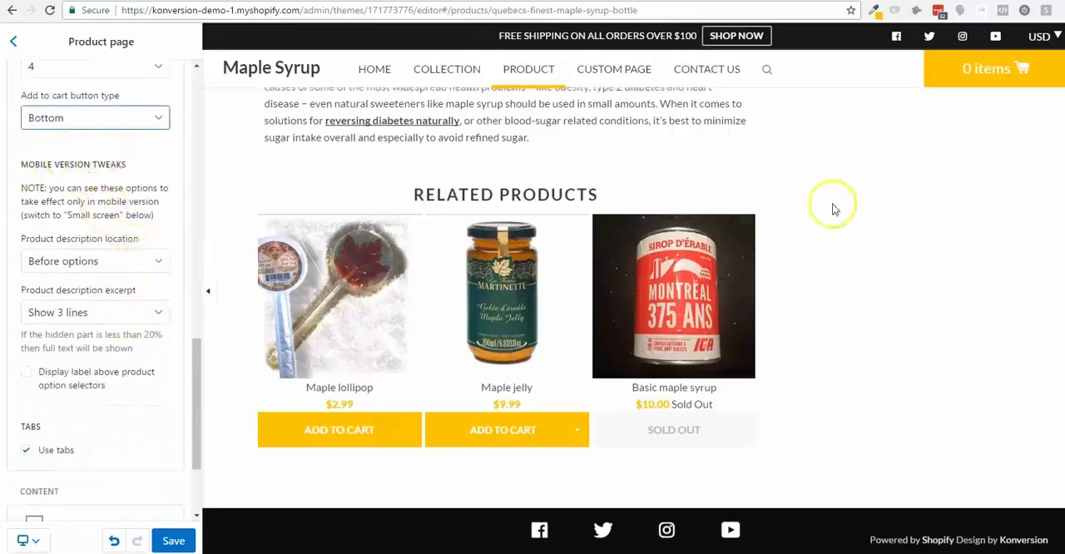
scroll(873, 218, "up", 7)
scroll(873, 216, "up", 3)
scroll(873, 216, "down", 1)
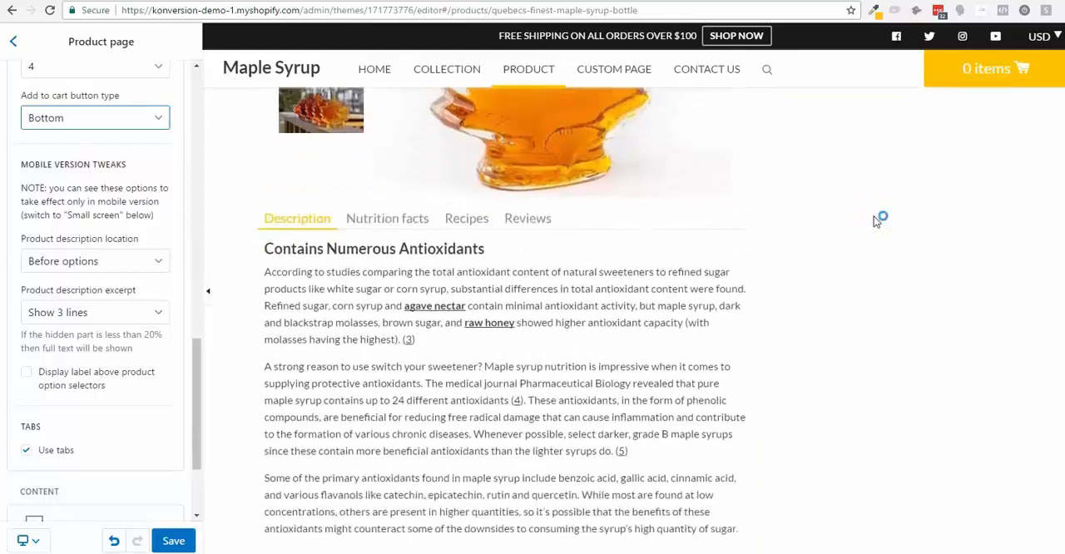
scroll(874, 221, "up", 1)
scroll(874, 221, "down", 1)
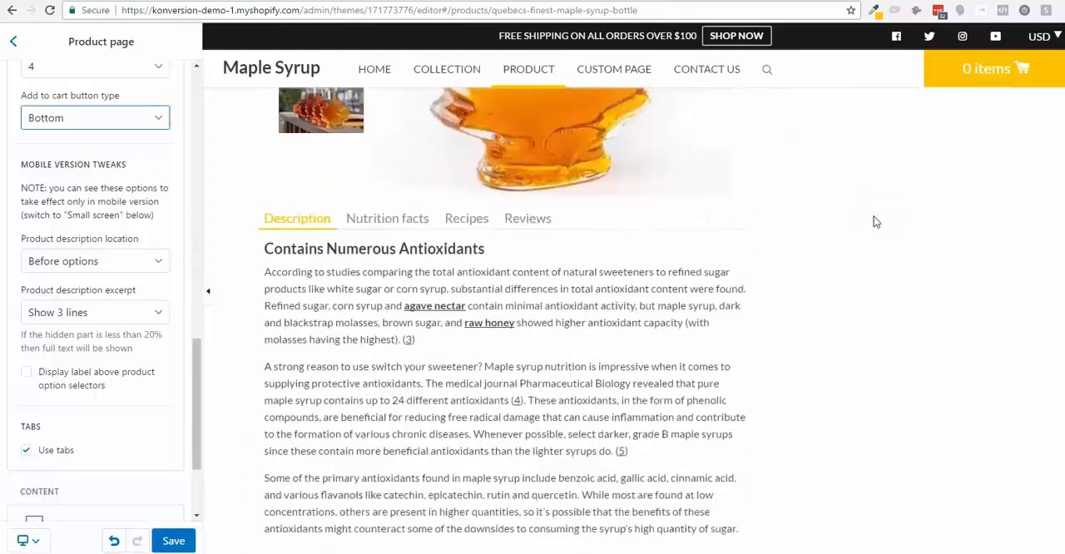
left_click(119, 316)
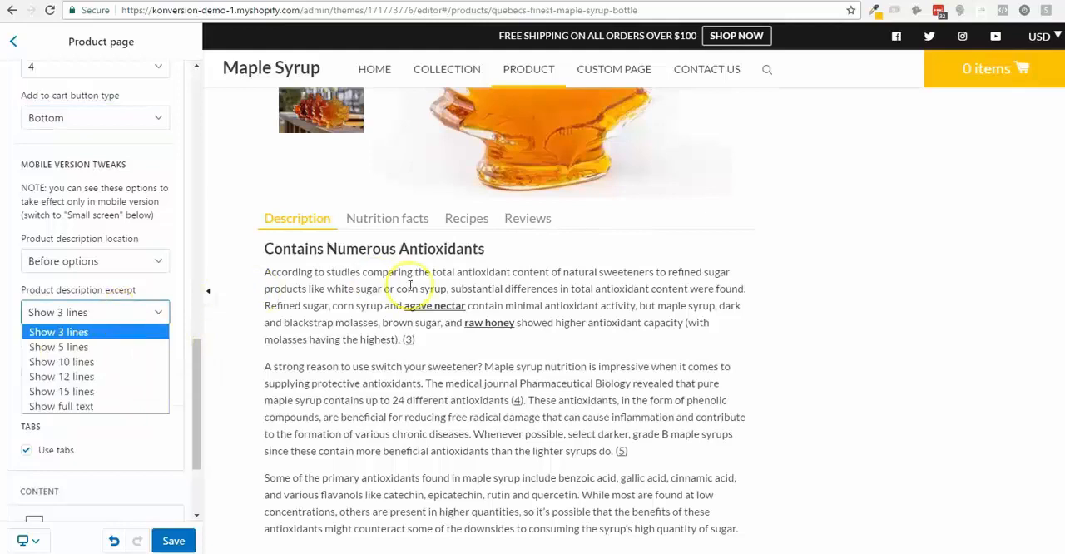
- Switch the preview to the small screen and examine how the product description is laid out on mobile
left_click(40, 544)
left_click(48, 539)
left_click(47, 505)
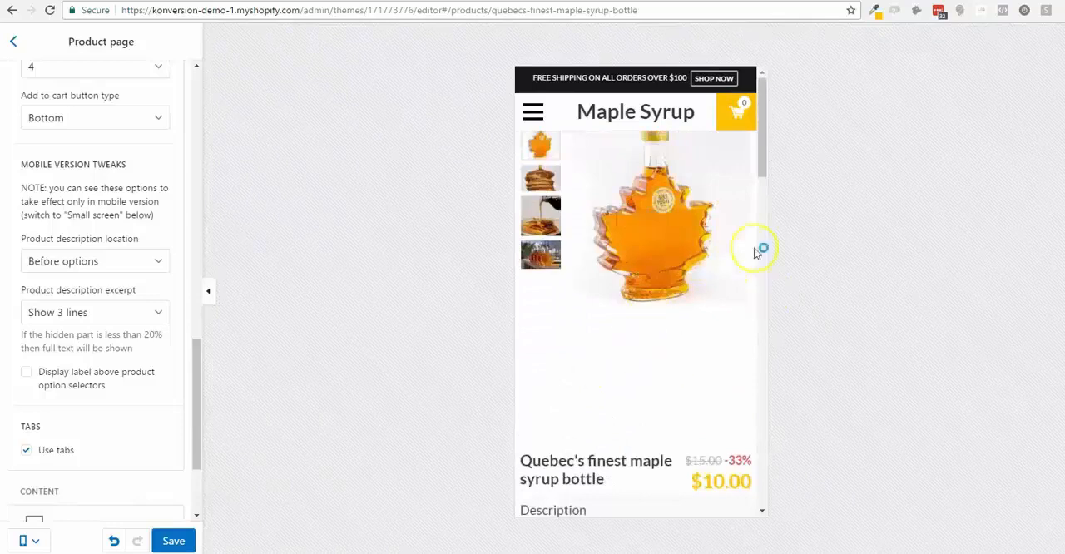
scroll(665, 358, "down", 2)
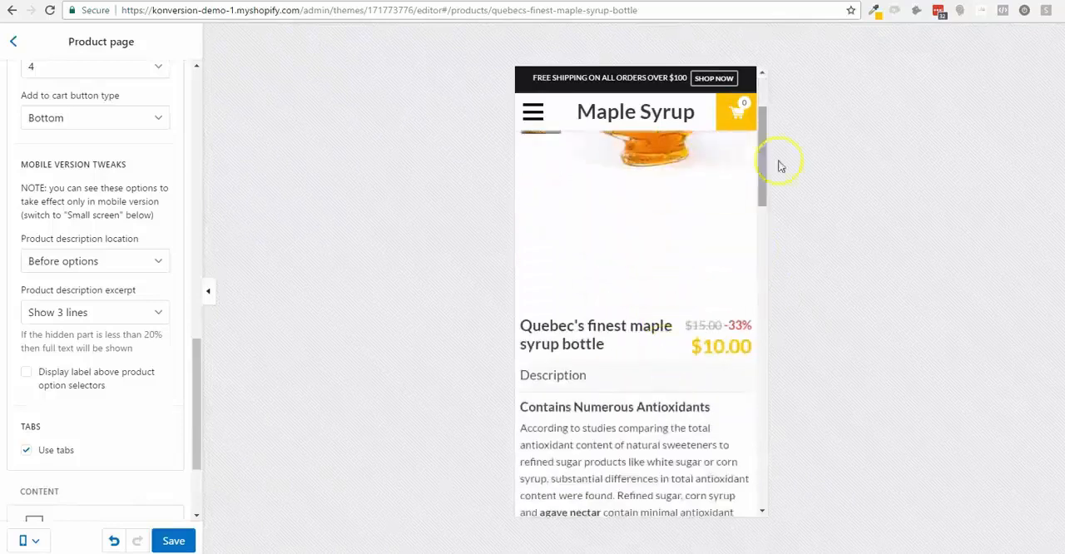
scroll(739, 226, "down", 3)
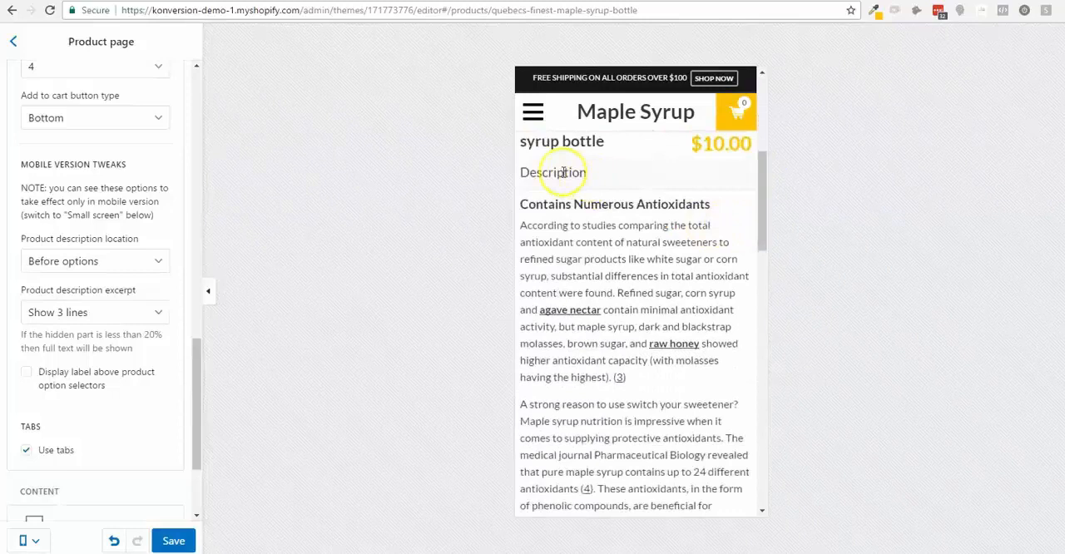
scroll(592, 192, "down", 10)
scroll(592, 195, "down", 1)
- Expand the Nutrition facts and Recipes sections in the mobile preview
left_click(588, 208)
scroll(588, 214, "up", 4)
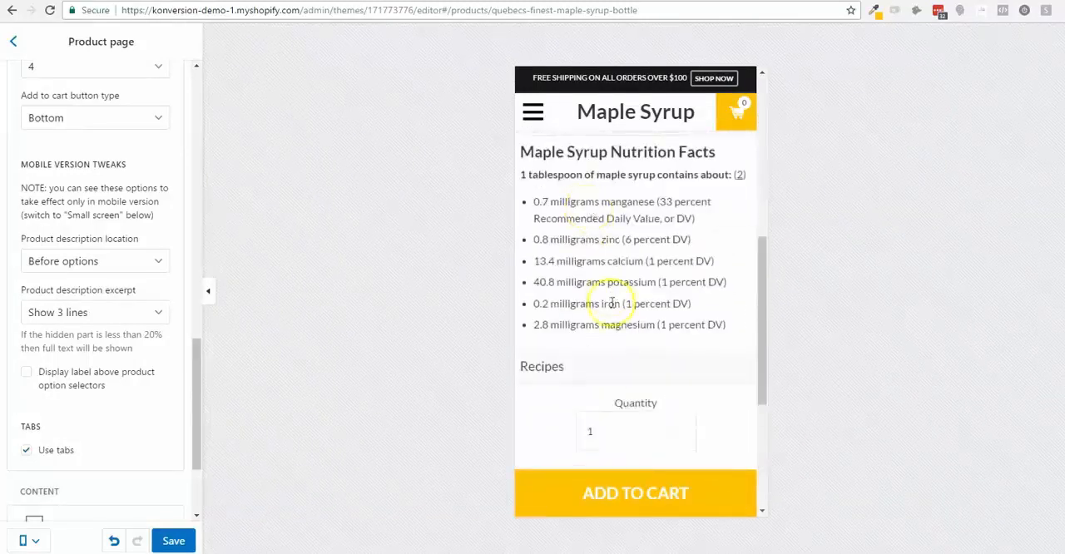
left_click(588, 370)
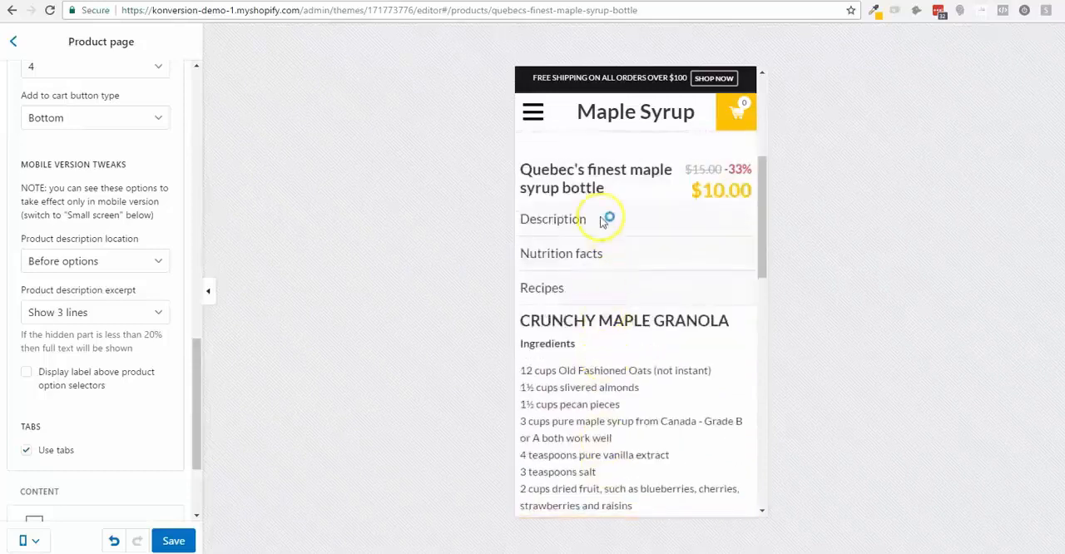
- Set the mobile product description location to After options
scroll(616, 283, "up", 3)
scroll(580, 283, "down", 3)
left_click(97, 264)
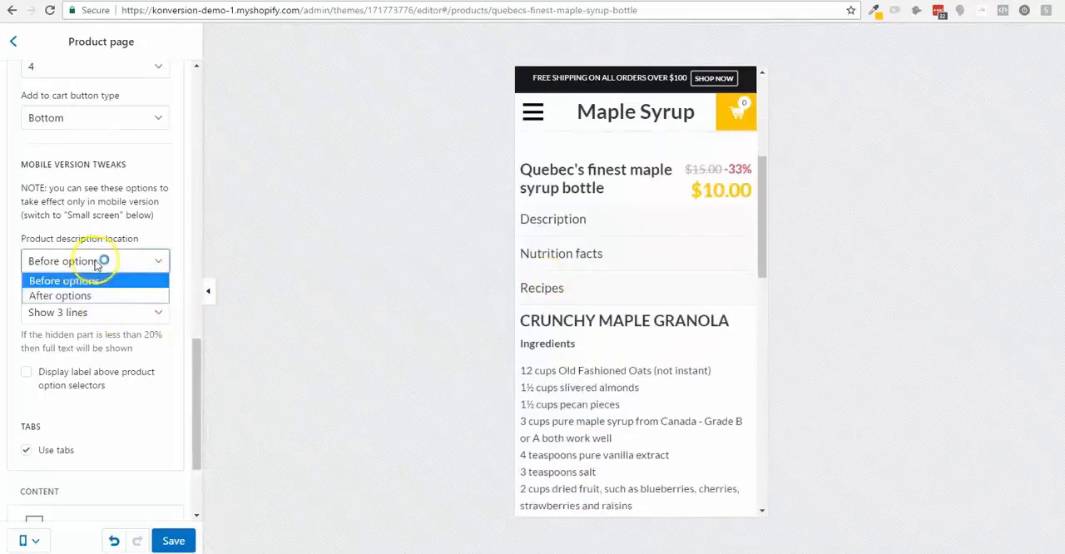
left_click(94, 294)
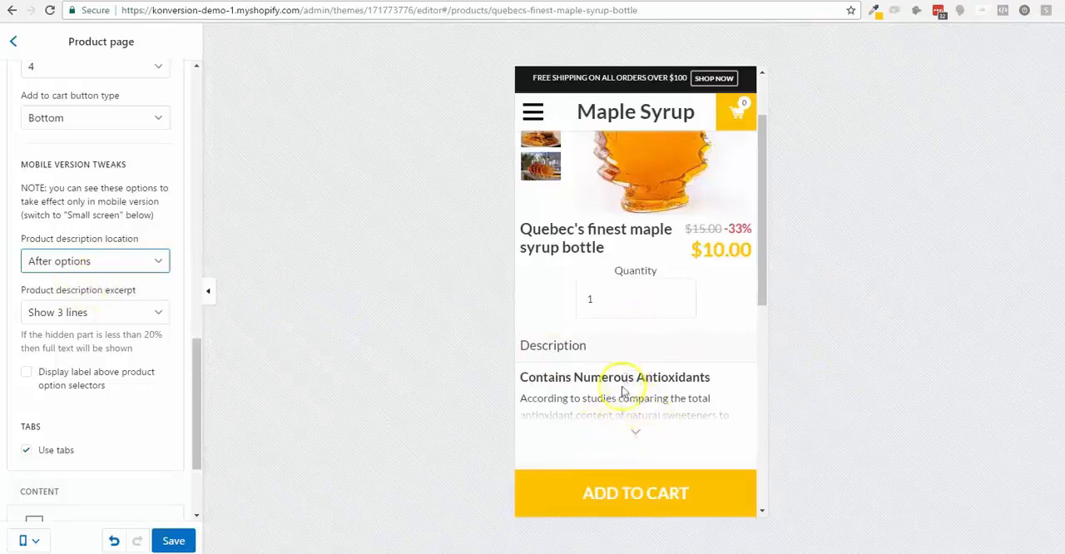
- Try a Show 10 lines description excerpt, expand and collapse it in the mobile preview, and restore Show 3 lines
left_click(127, 315)
left_click(124, 359)
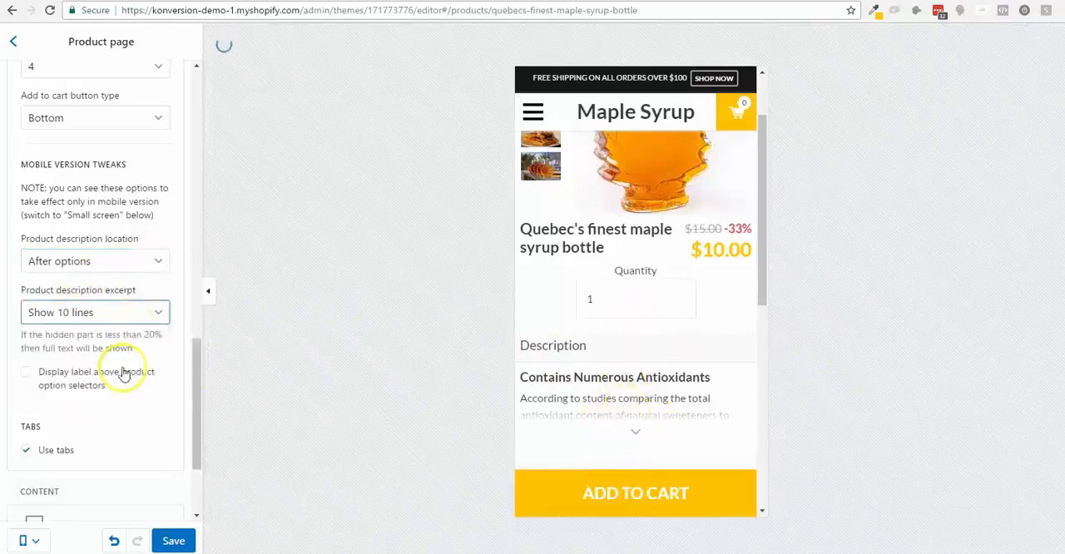
scroll(642, 387, "down", 2)
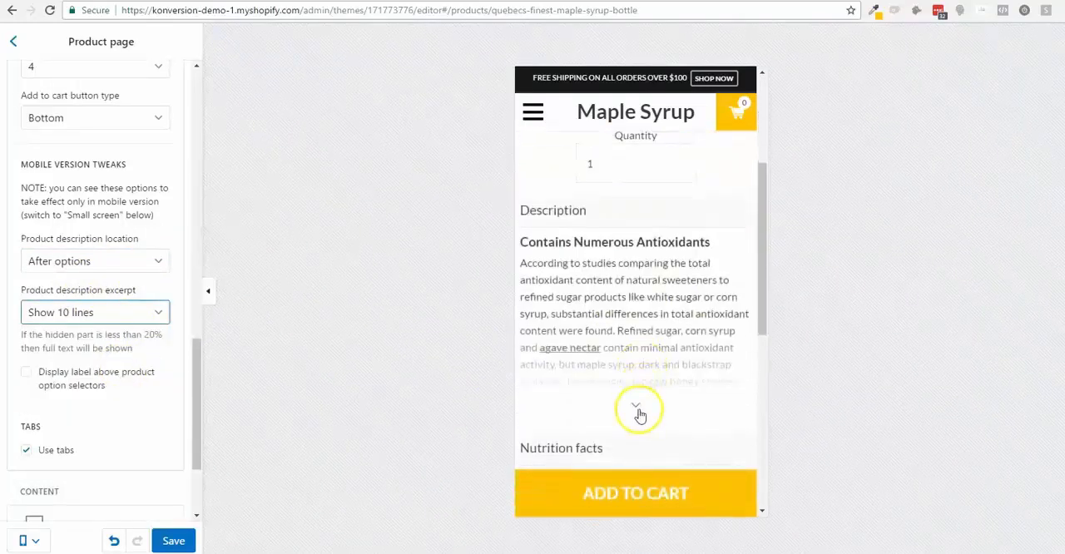
scroll(642, 391, "down", 10)
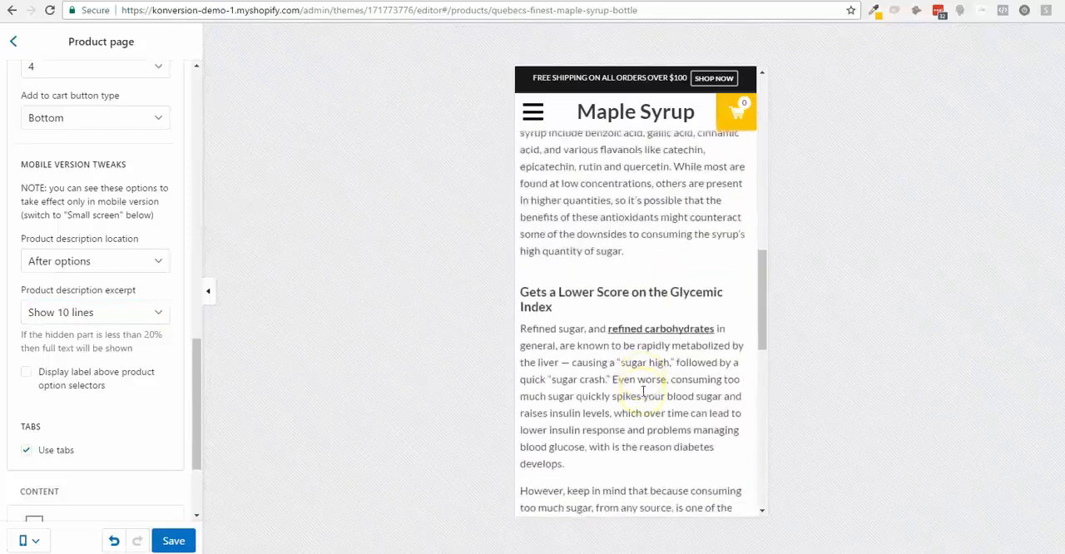
left_click(637, 288)
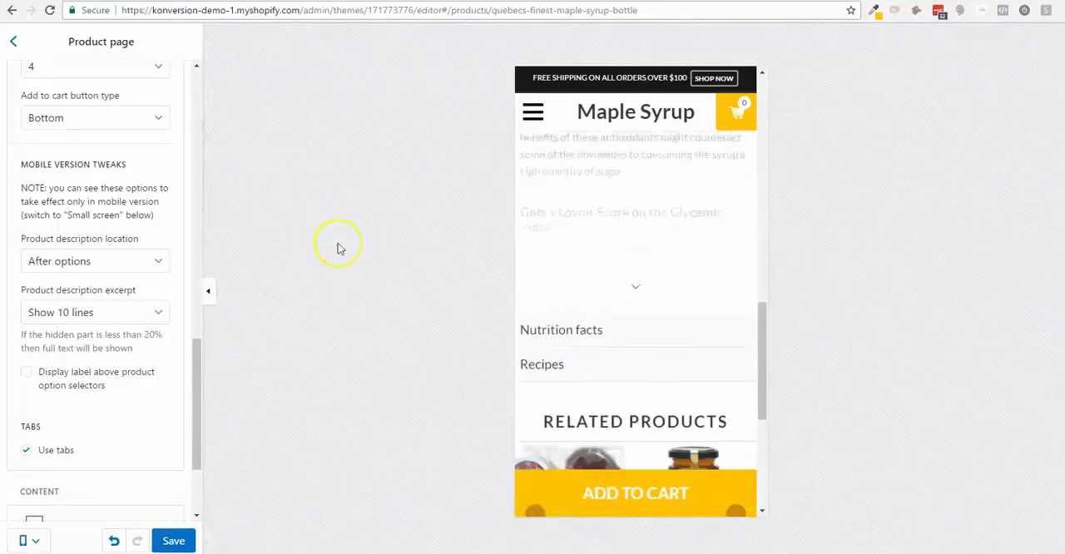
left_click(101, 314)
left_click(115, 332)
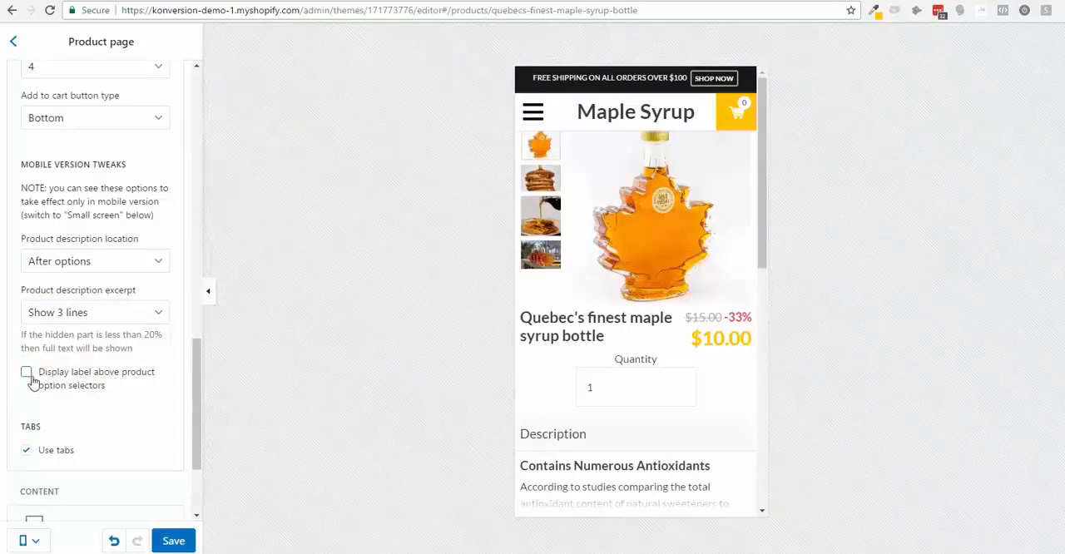
- Switch the preview from the small screen back to the desktop view
scroll(121, 389, "down", 1)
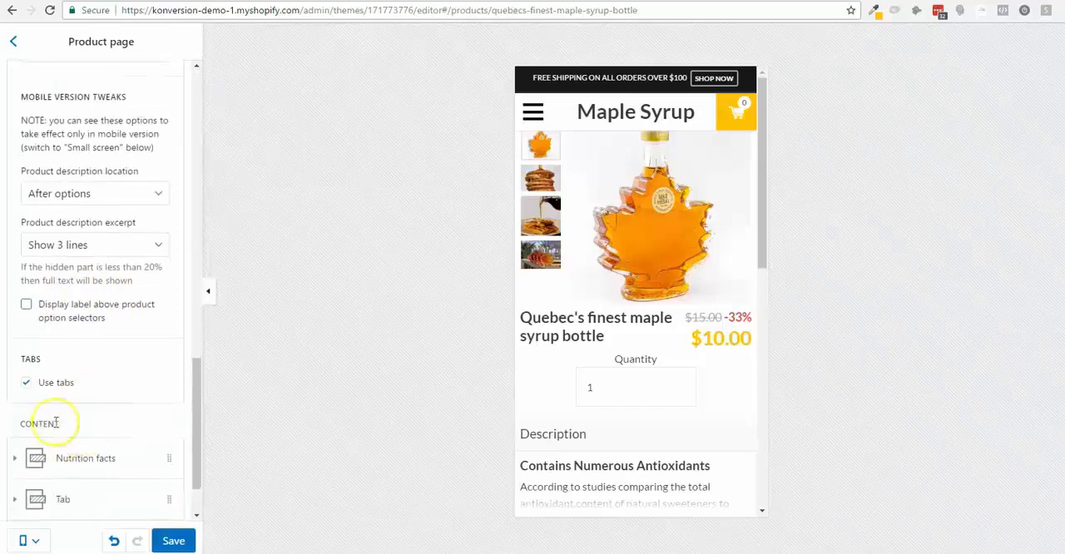
left_click(42, 541)
left_click(46, 505)
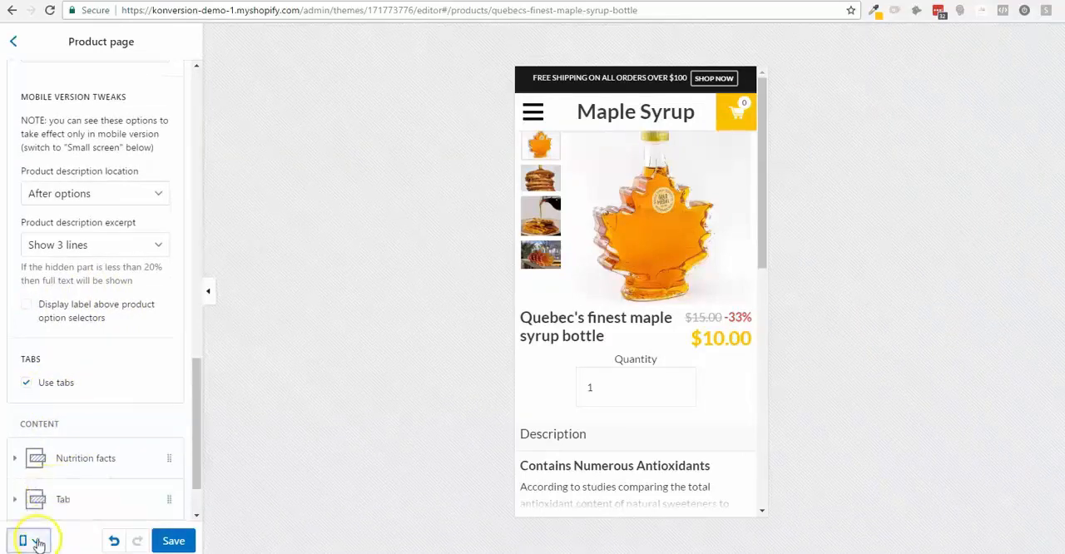
left_click(37, 542)
left_click(36, 489)
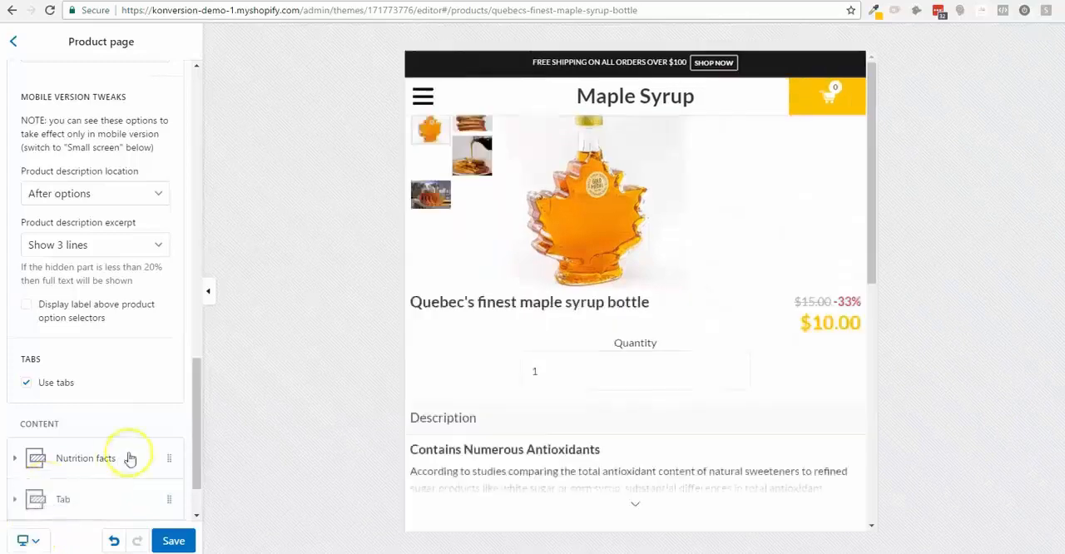
- Show the customer reviews below the product gallery in the preview
scroll(256, 358, "down", 3)
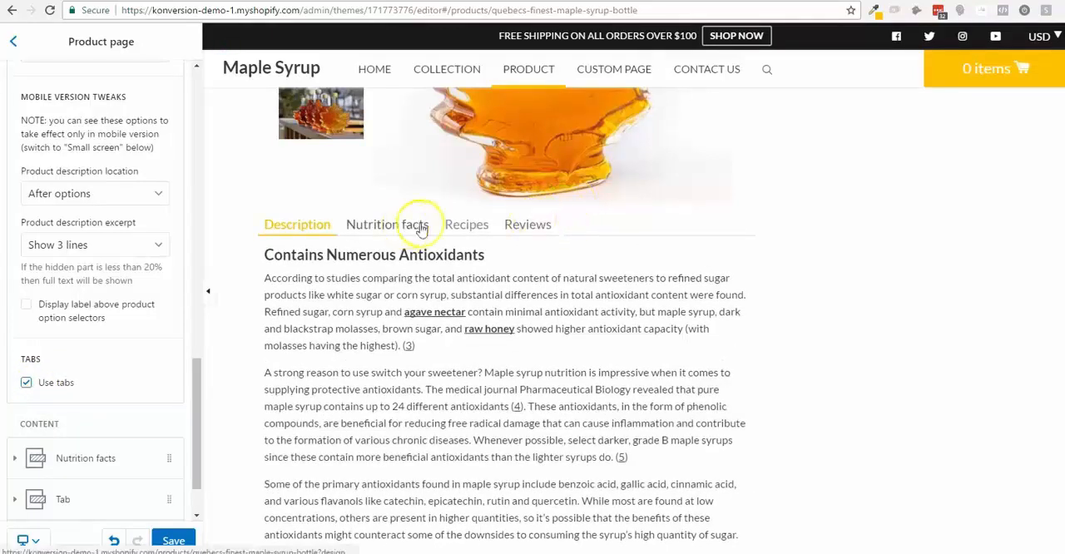
left_click(512, 225)
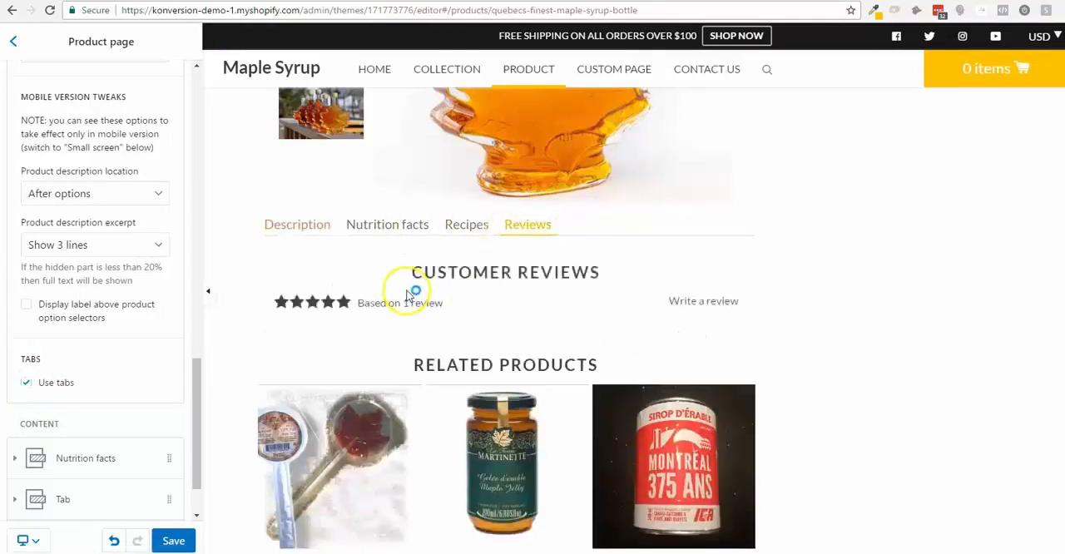
- Examine the product page's customer reviews, related products and gallery in the preview, along with its tabs and content settings
scroll(314, 260, "down", 2)
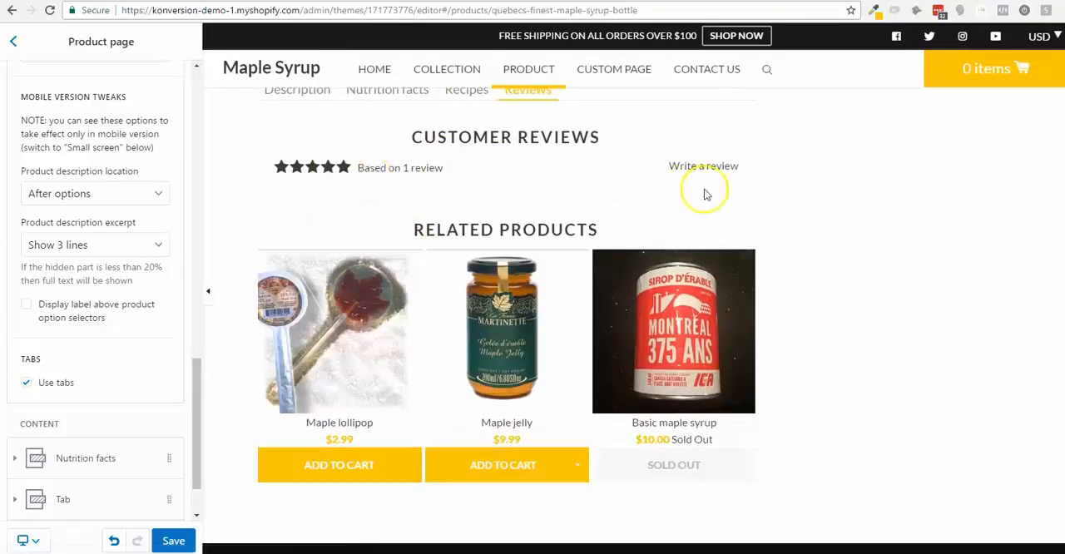
scroll(715, 185, "down", 1)
scroll(718, 182, "up", 2)
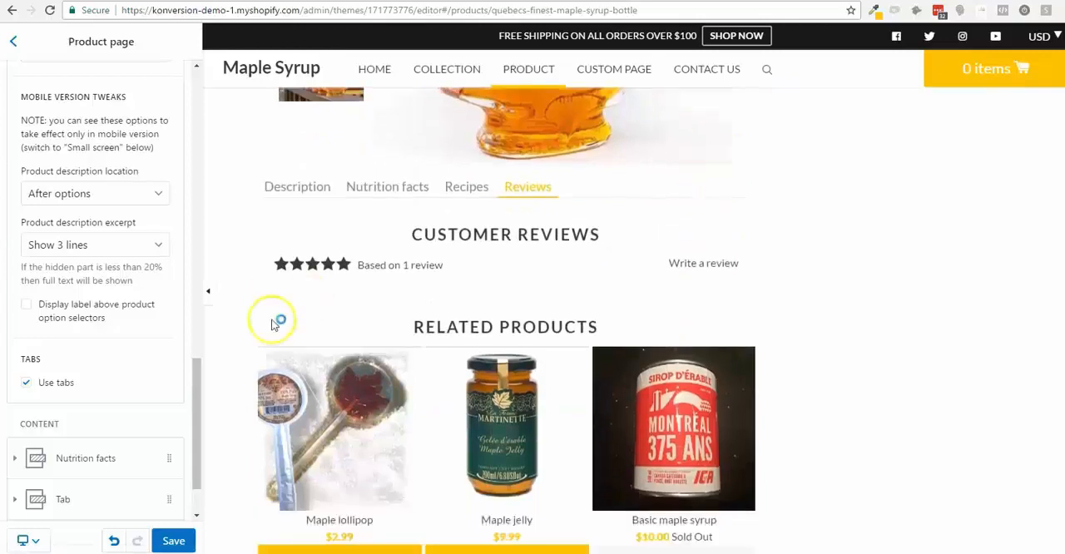
scroll(147, 401, "down", 2)
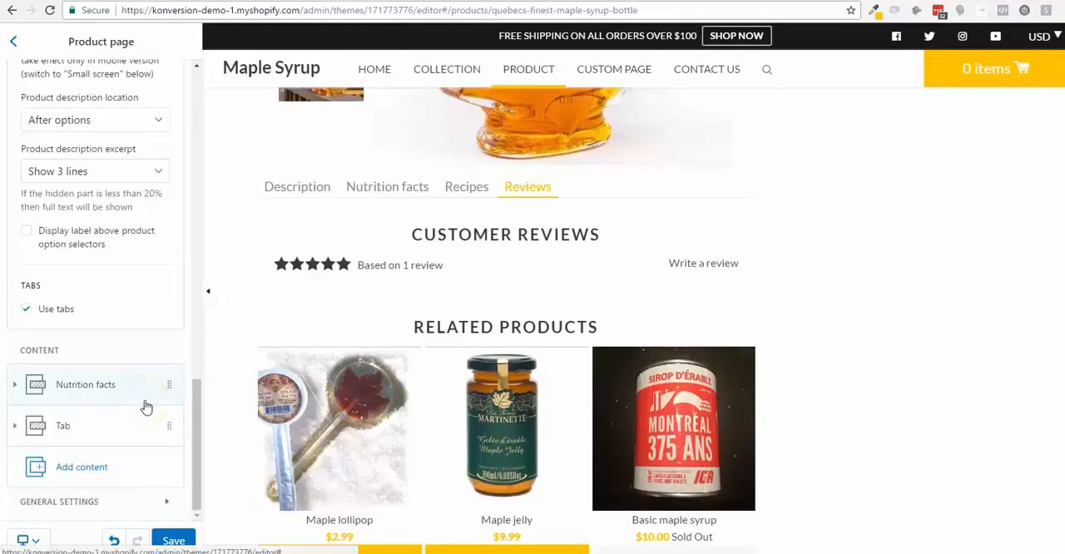
scroll(460, 466, "up", 4)
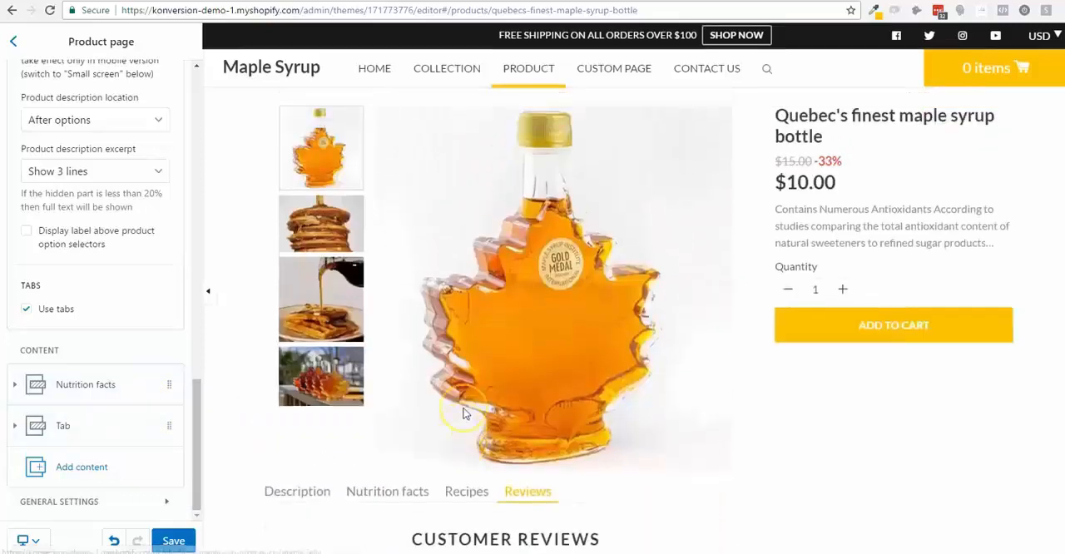
scroll(464, 413, "down", 4)
scroll(464, 413, "up", 4)
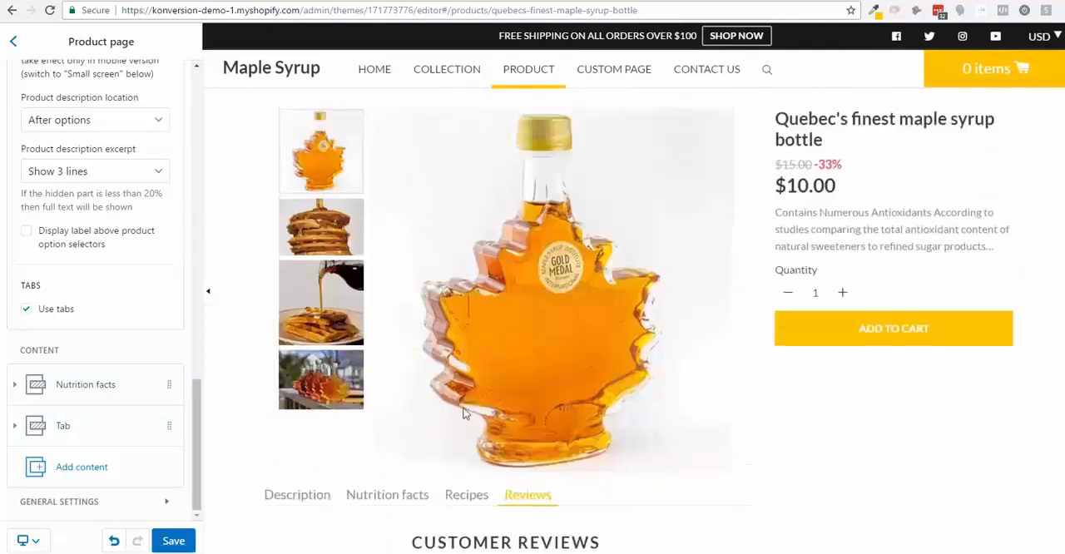
scroll(146, 306, "up", 10)
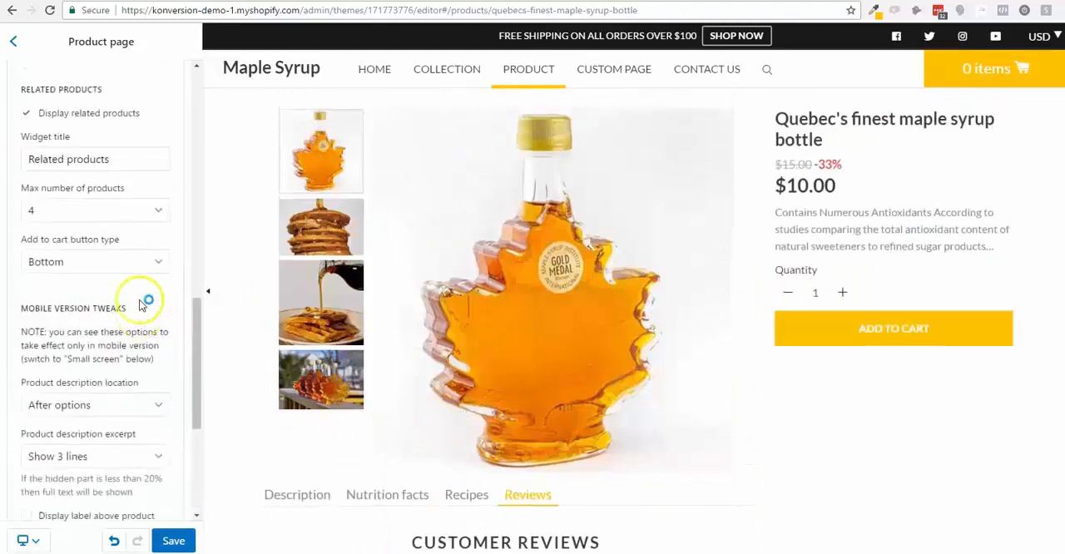
scroll(143, 304, "up", 2)
- Leave the product page section and look through the categories in the theme's general settings
left_click(12, 47)
left_click(165, 100)
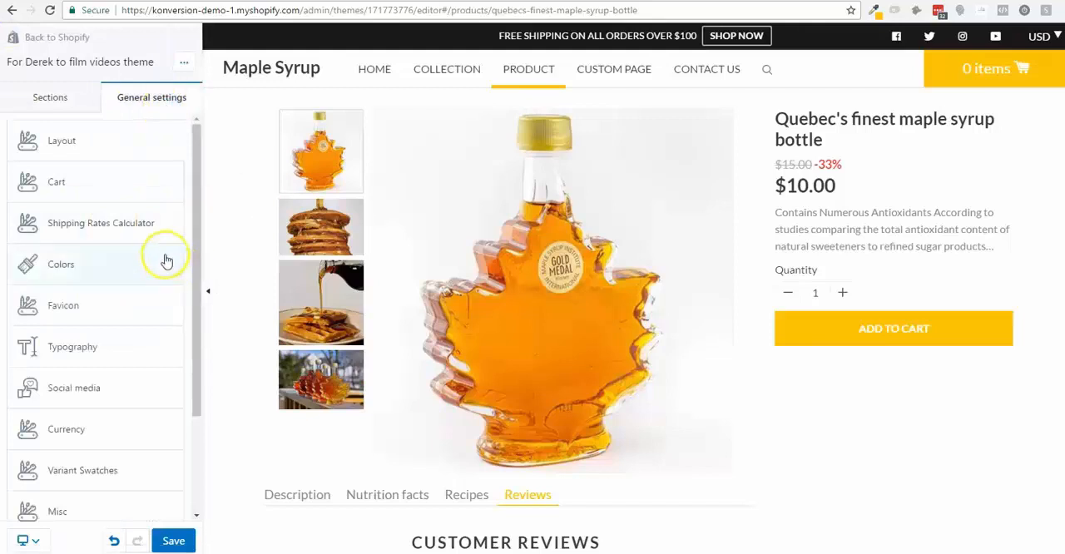
scroll(154, 333, "down", 1)
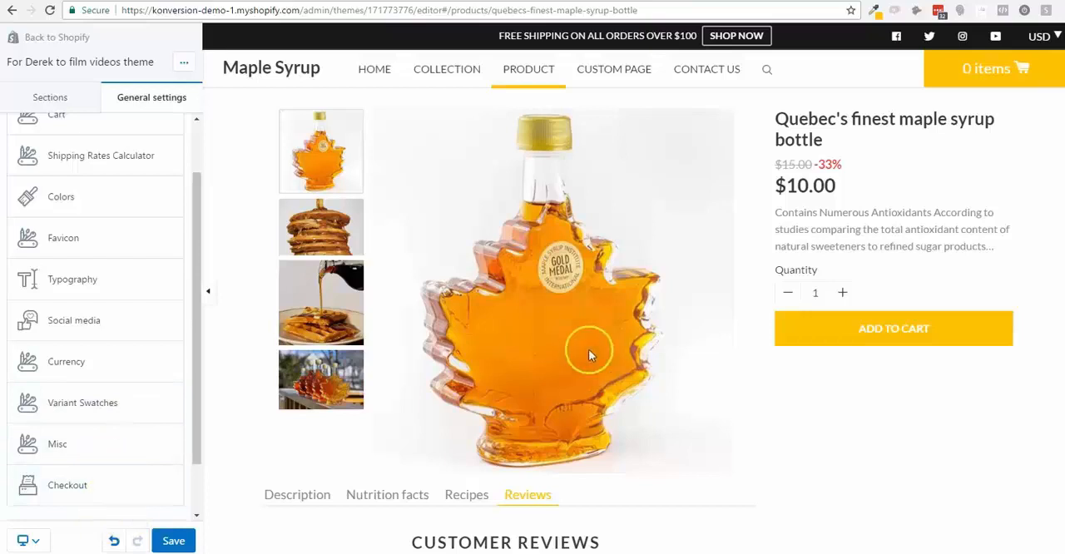
scroll(588, 356, "down", 1)
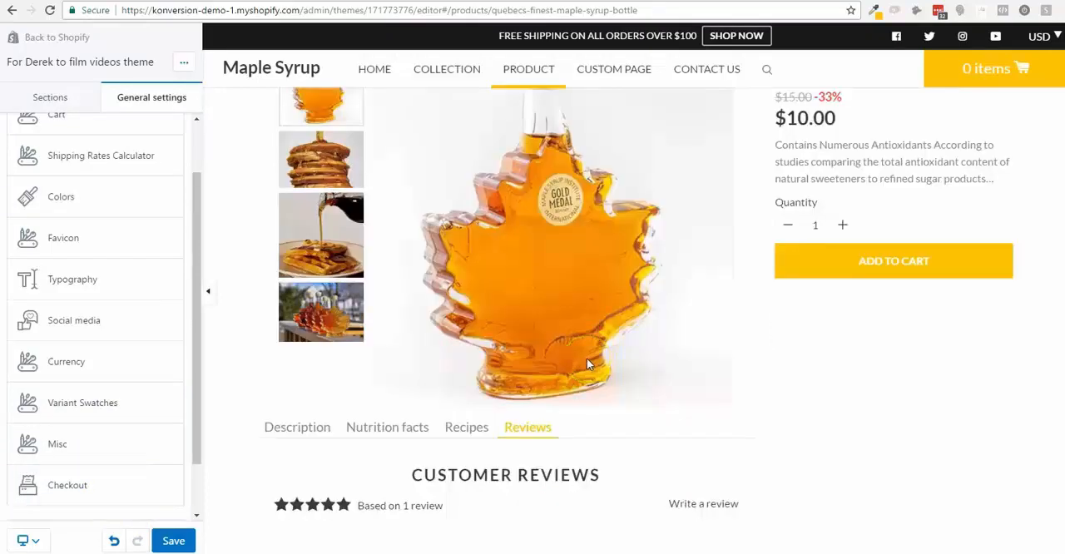
scroll(587, 358, "down", 3)
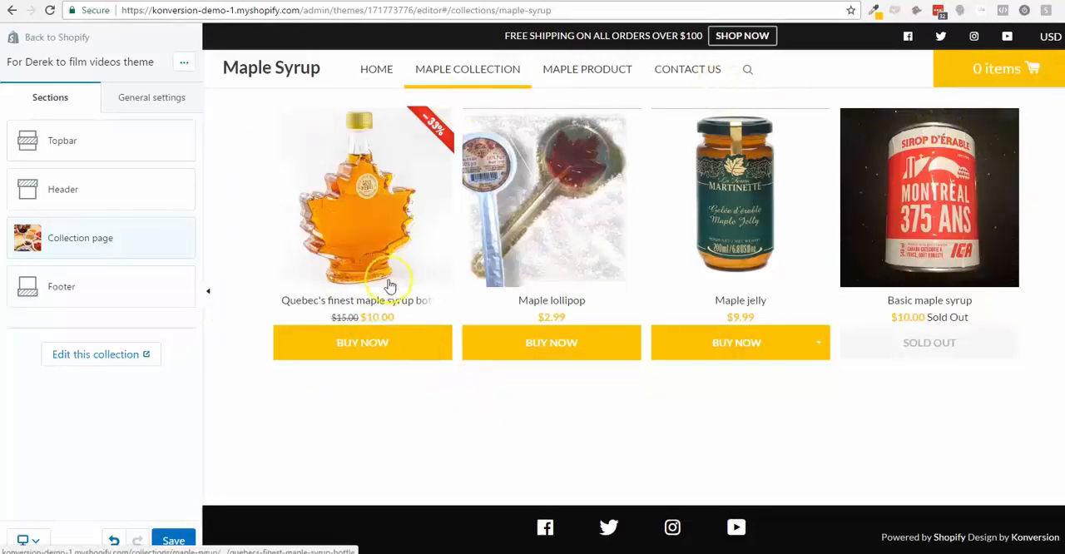
- Check the size variants offered by the Maple jelly's Buy now button in the collection preview and close the list
left_click(817, 343)
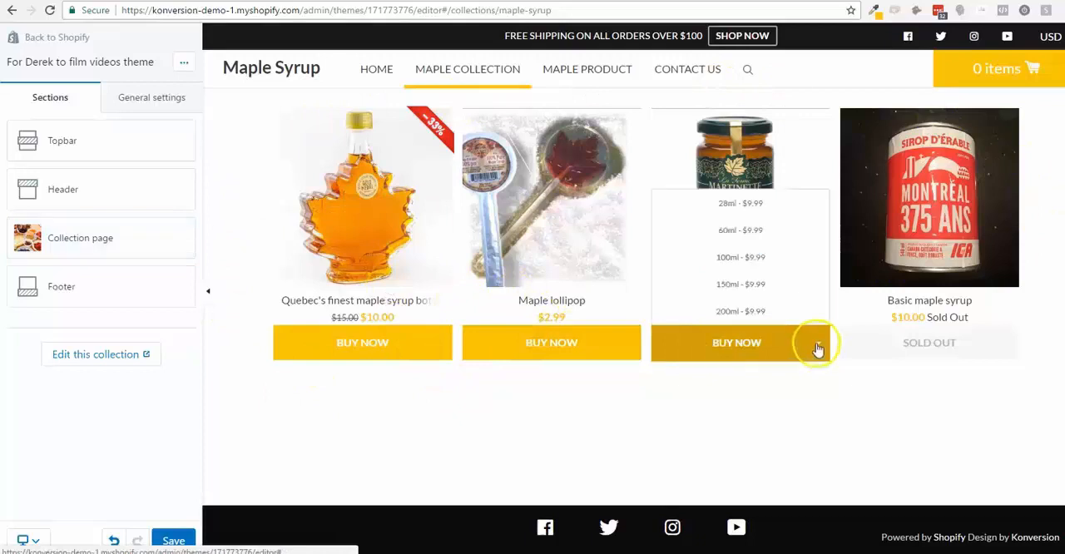
left_click(821, 388)
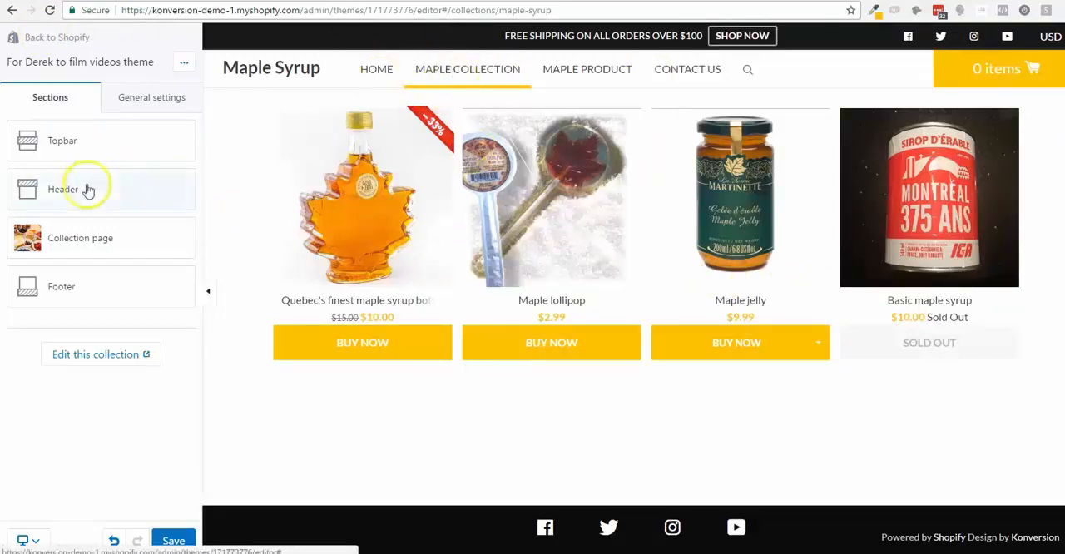
- Open the Collection page section's settings and enable the display of breadcrumbs
left_click(93, 247)
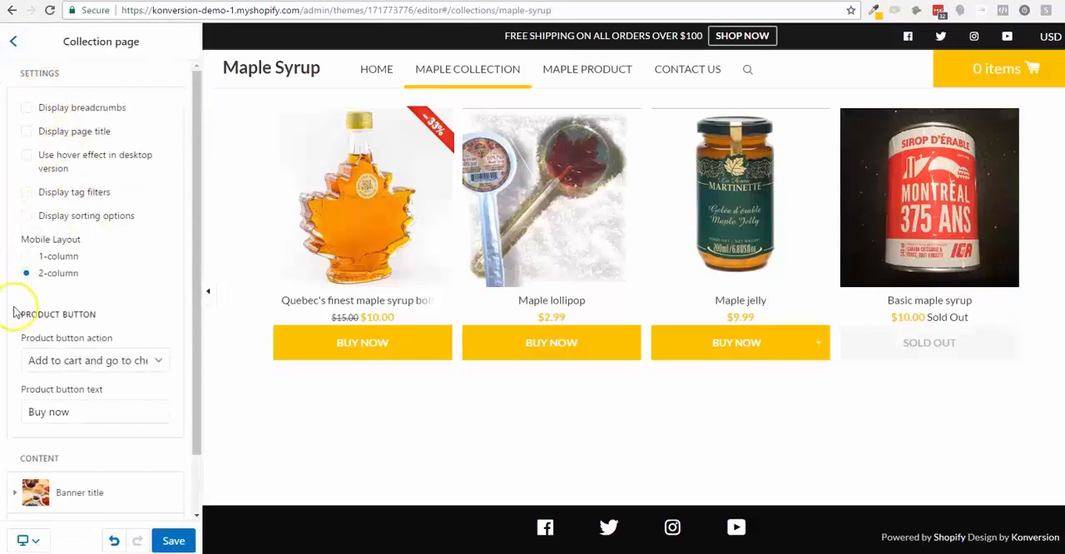
left_click(26, 108)
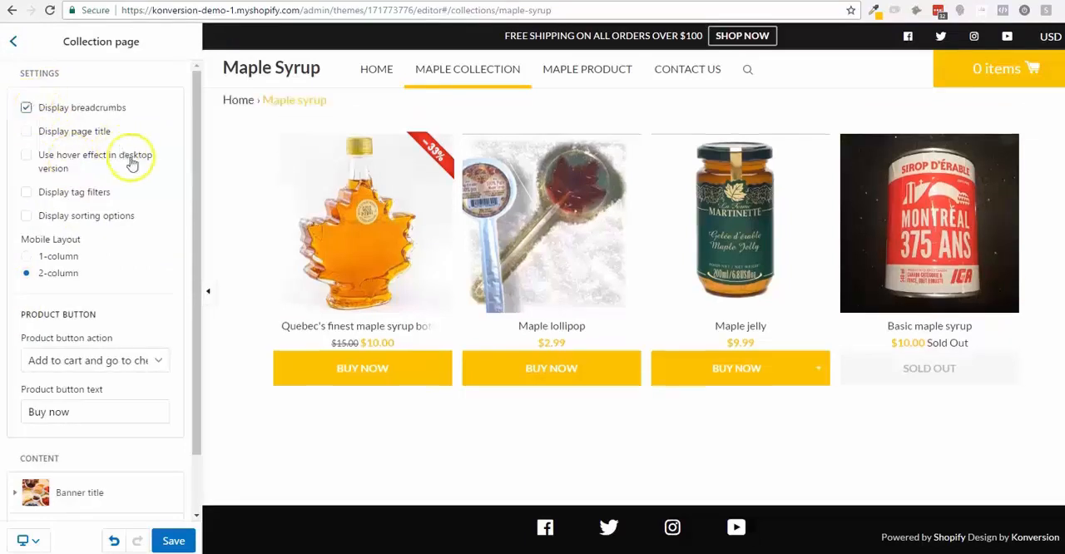
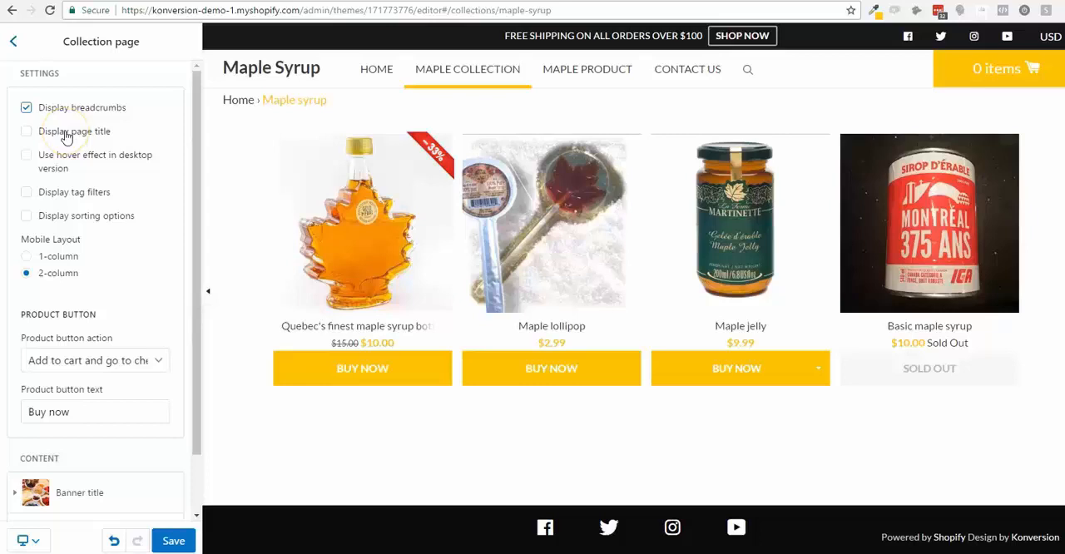
- Try displaying the collection page title, hide it again, and enable the hover effect in the desktop version
left_click(94, 135)
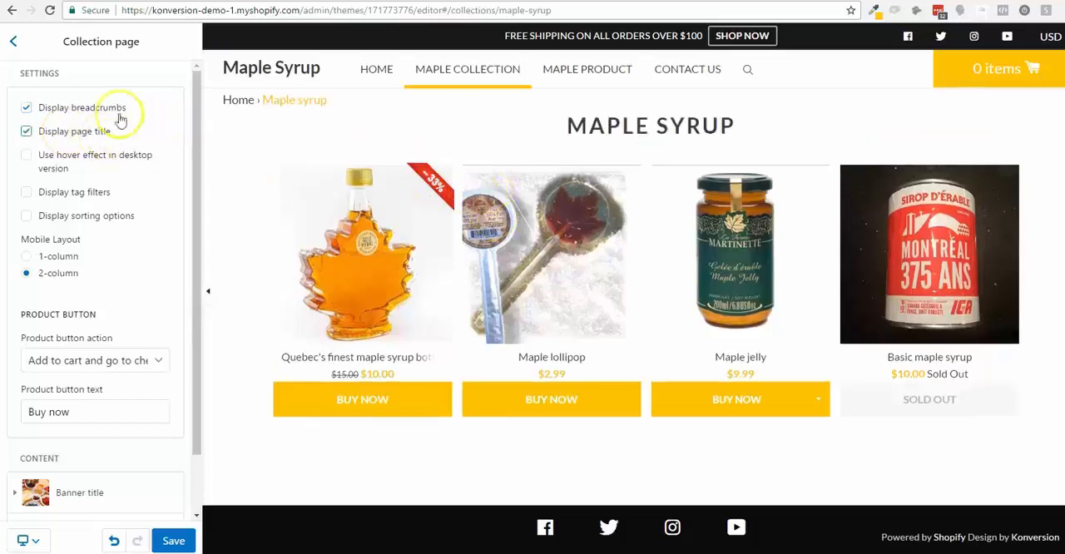
left_click(31, 137)
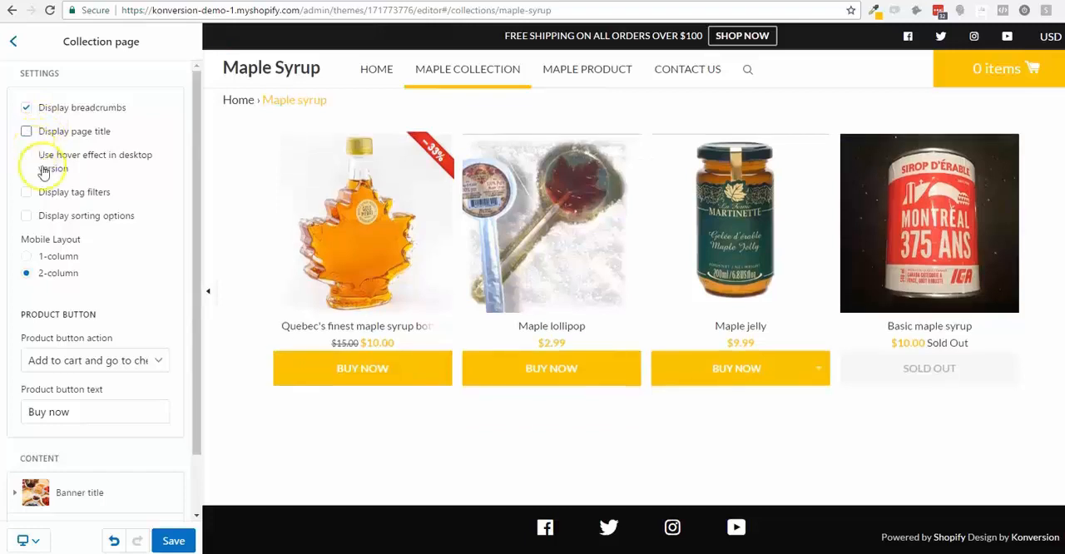
left_click(29, 156)
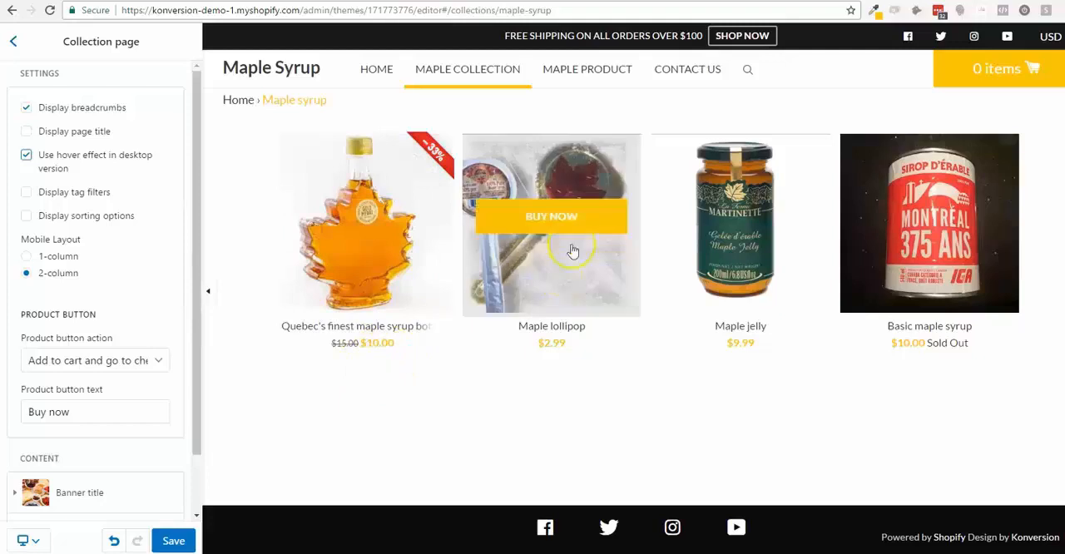
mouse_move(728, 216)
- Try out the tag filters and sorting options on the collection page and leave both turned off
scroll(748, 286, "down", 1)
scroll(750, 288, "up", 1)
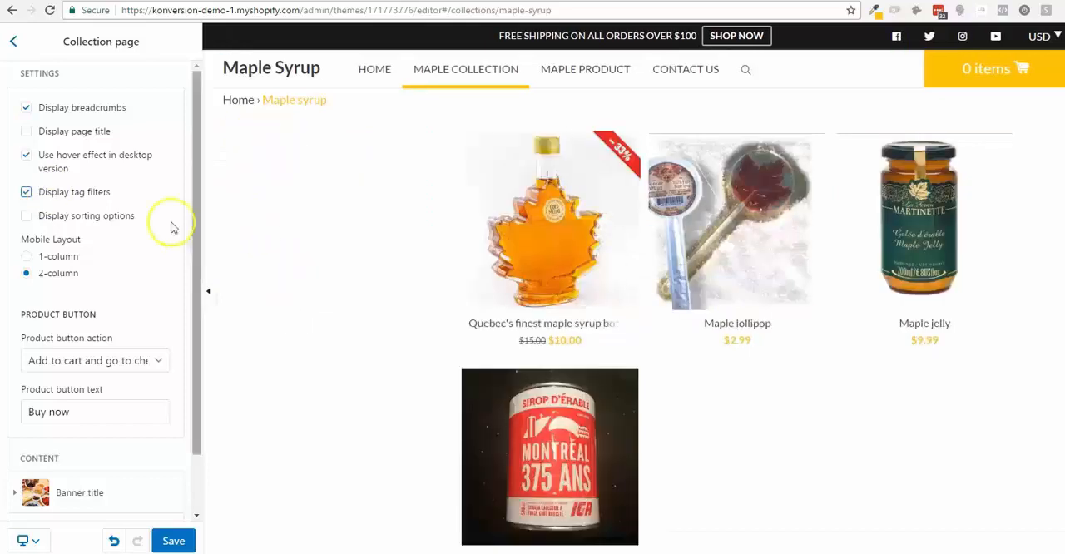
left_click(26, 193)
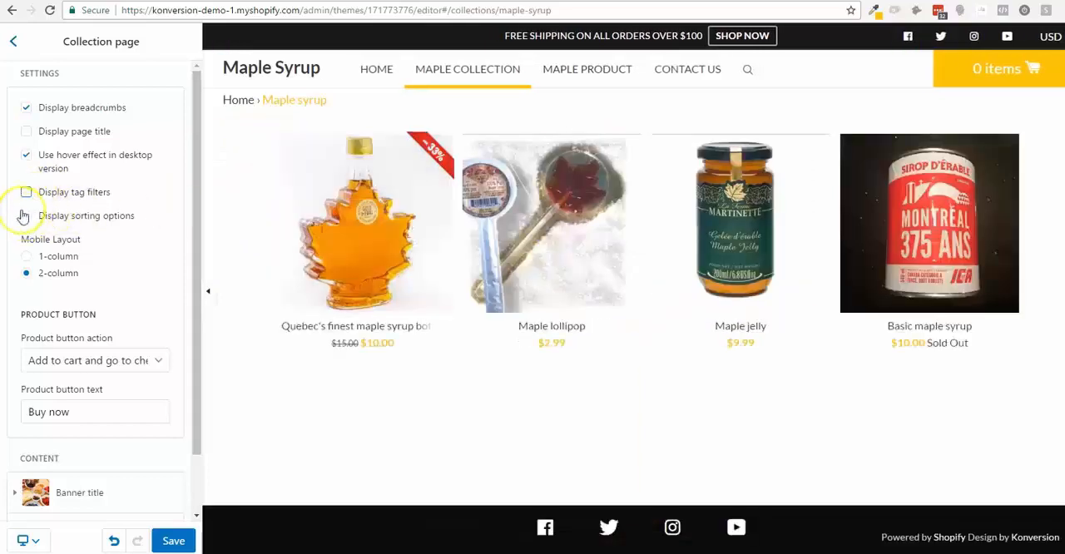
left_click(26, 215)
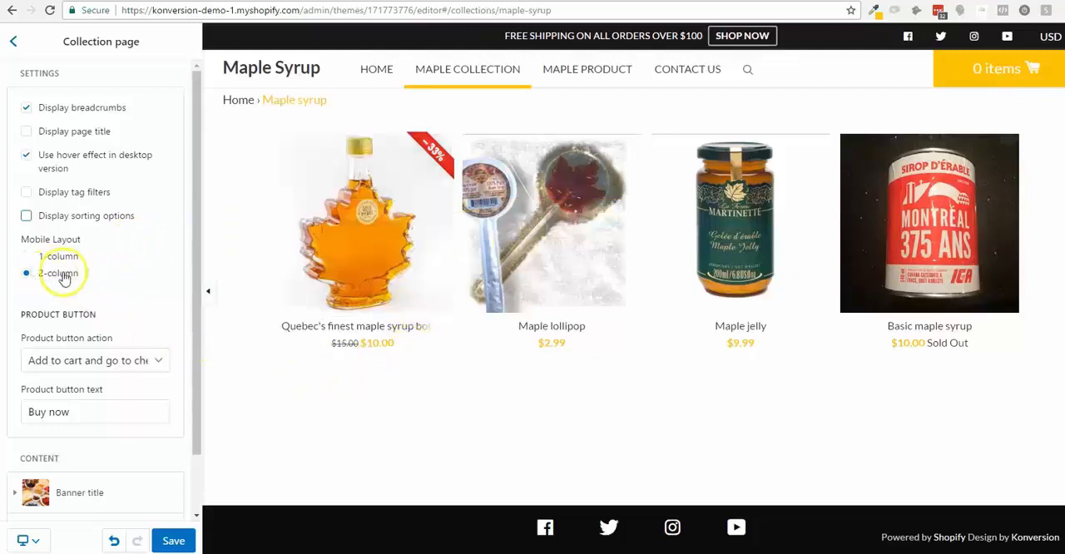
- Look through the product button actions without changing the selection, and set the product button text to "Add to cart"
left_click(102, 362)
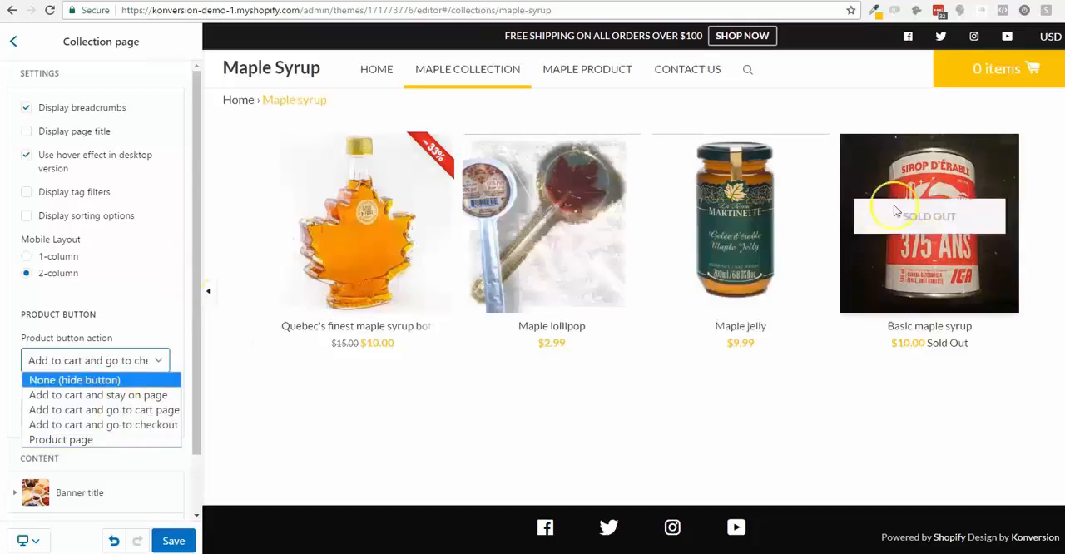
left_click(121, 259)
scroll(125, 265, "down", 2)
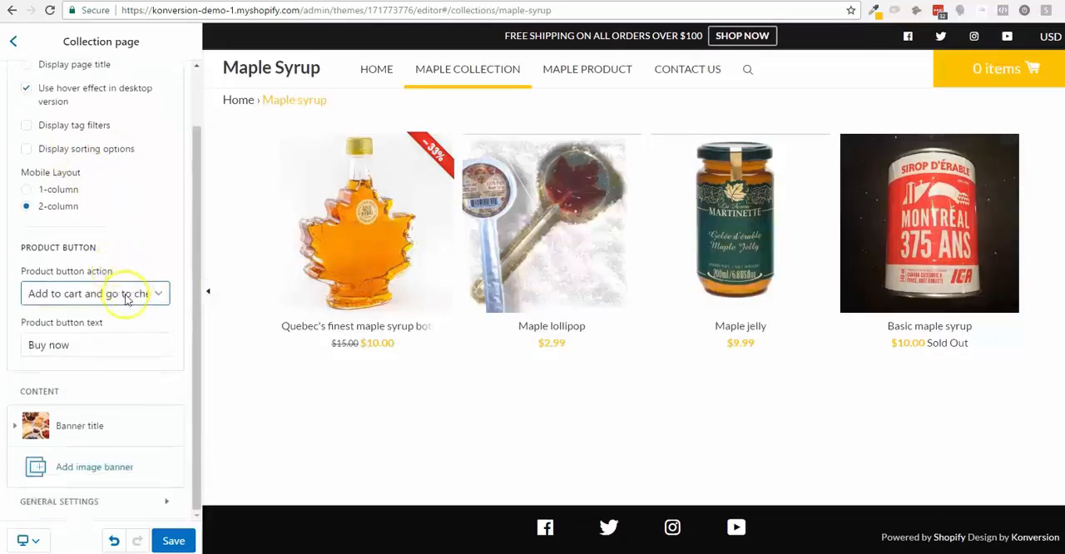
left_click(122, 336)
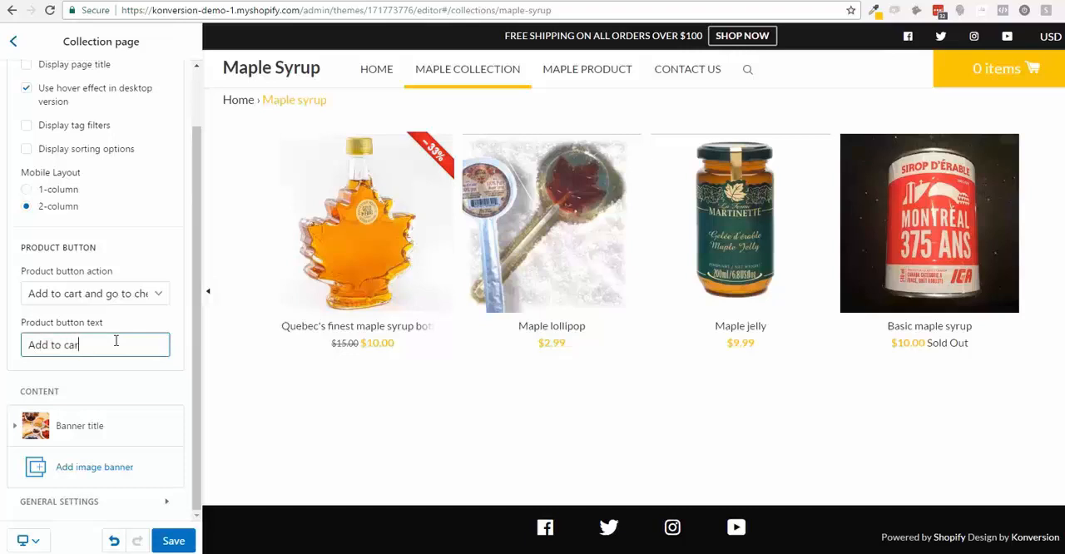
left_click(356, 455)
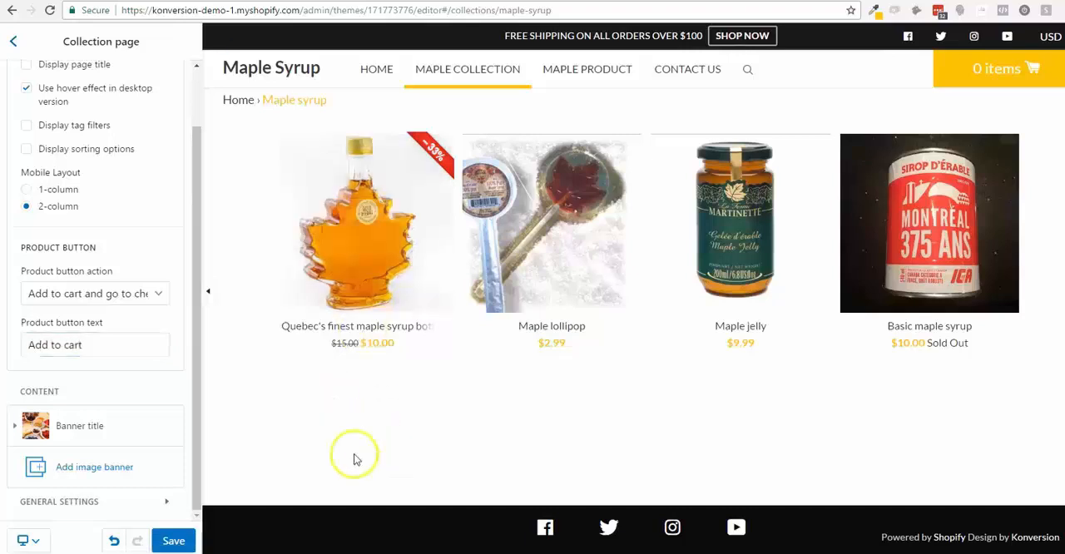
mouse_move(334, 201)
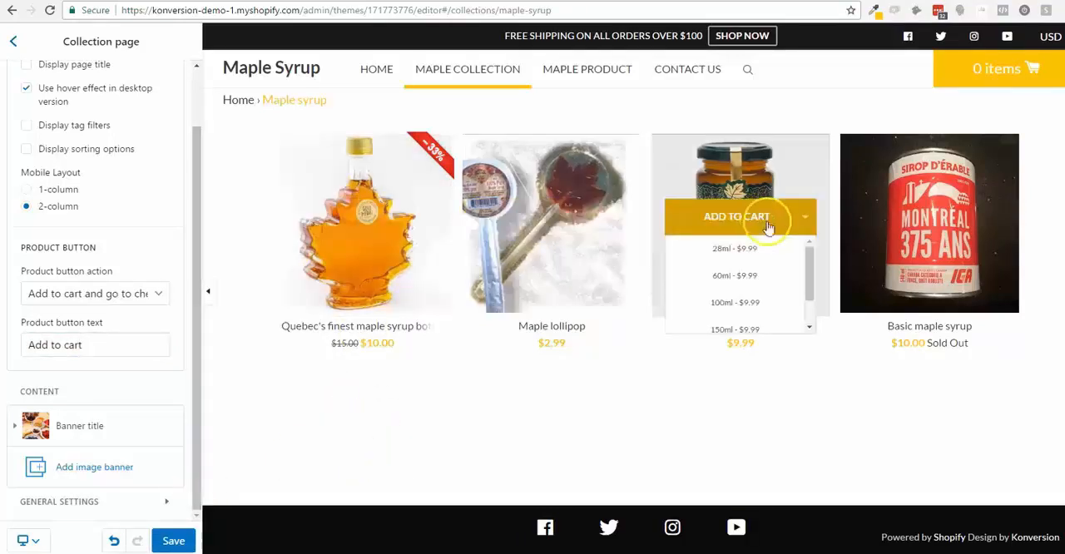
mouse_move(925, 218)
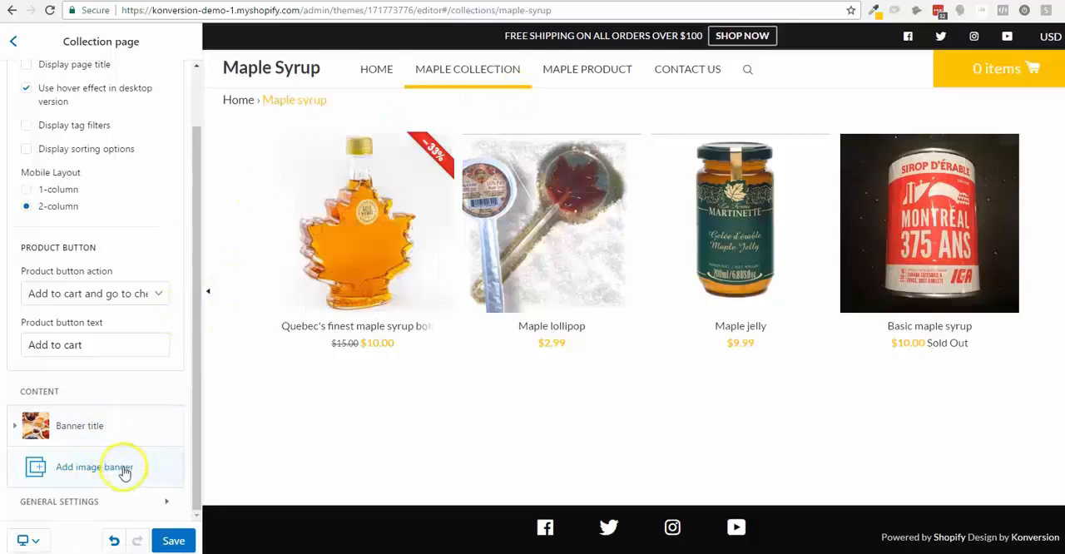
- Examine the settings of the existing image banner in the collection page's content and collapse it
left_click(116, 435)
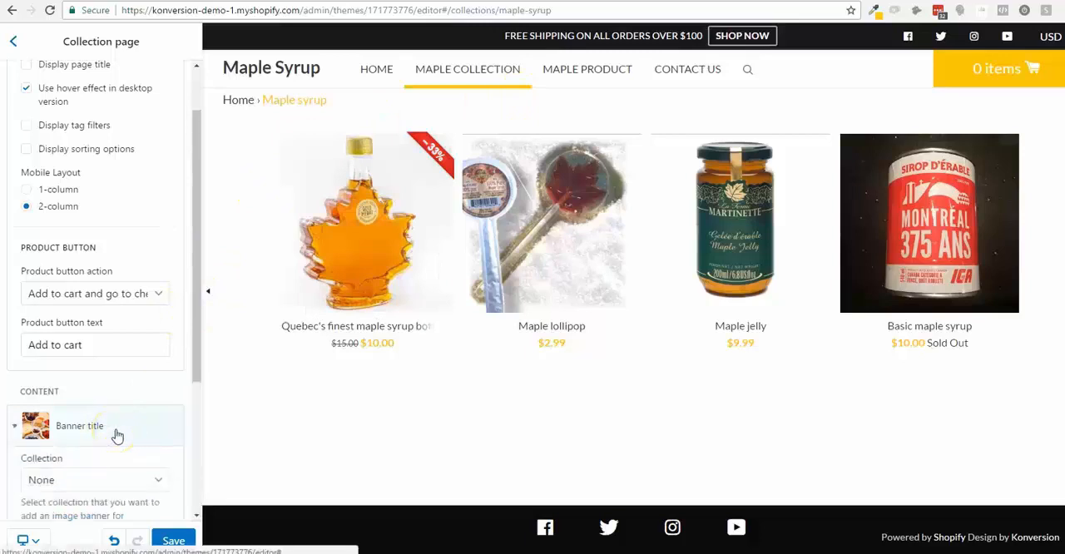
scroll(117, 435, "down", 2)
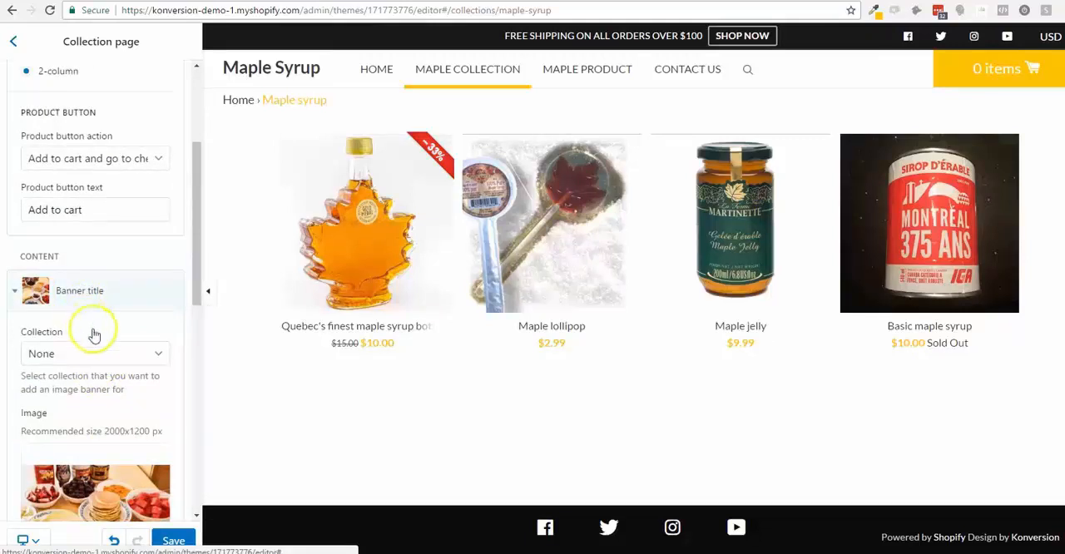
left_click(94, 292)
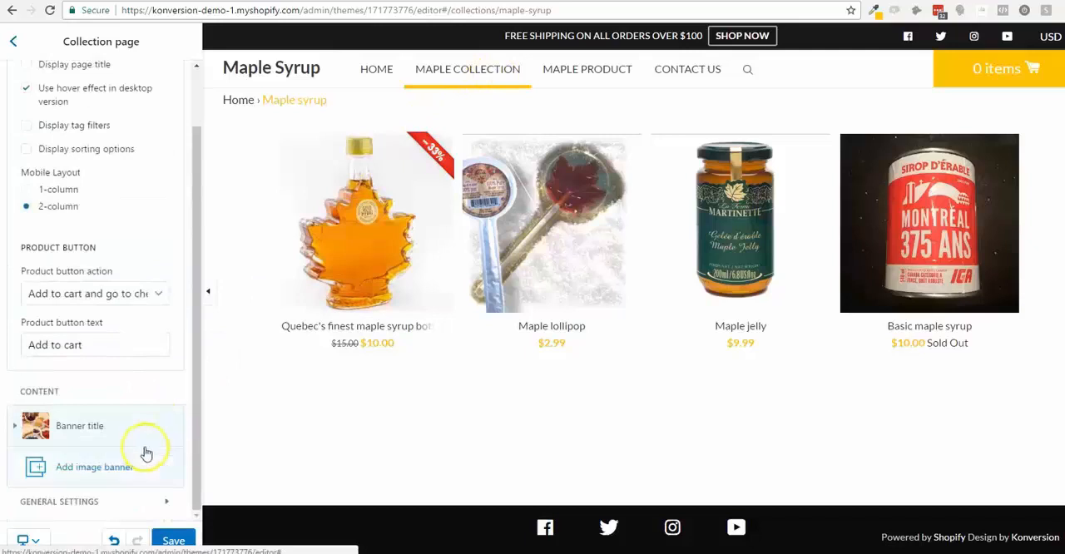
- Add a new image banner to the collection page and assign it to the Maple syrup collection
left_click(125, 470)
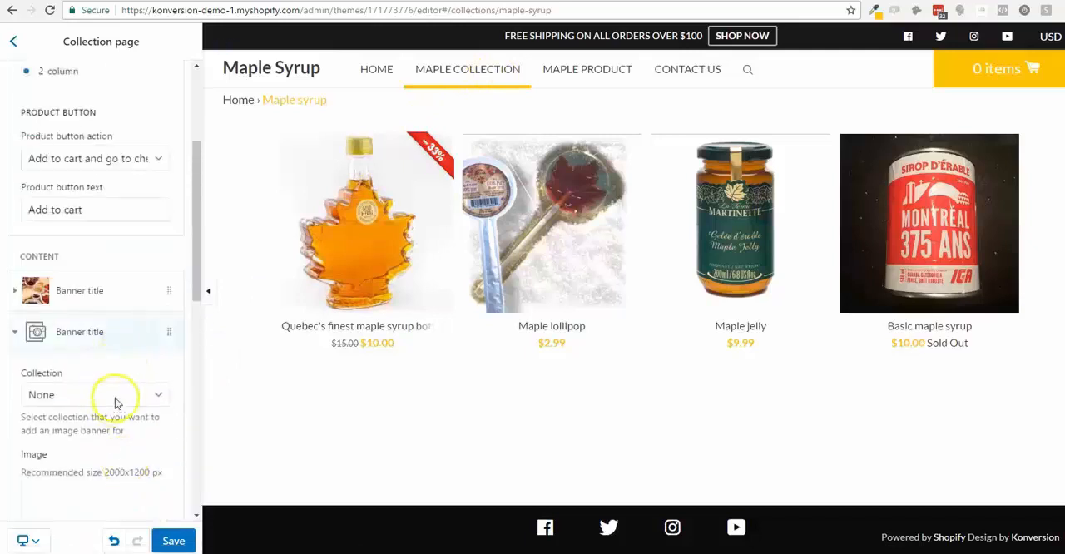
left_click(125, 395)
left_click(127, 396)
left_click(156, 397)
left_click(157, 398)
left_click(158, 399)
left_click(158, 398)
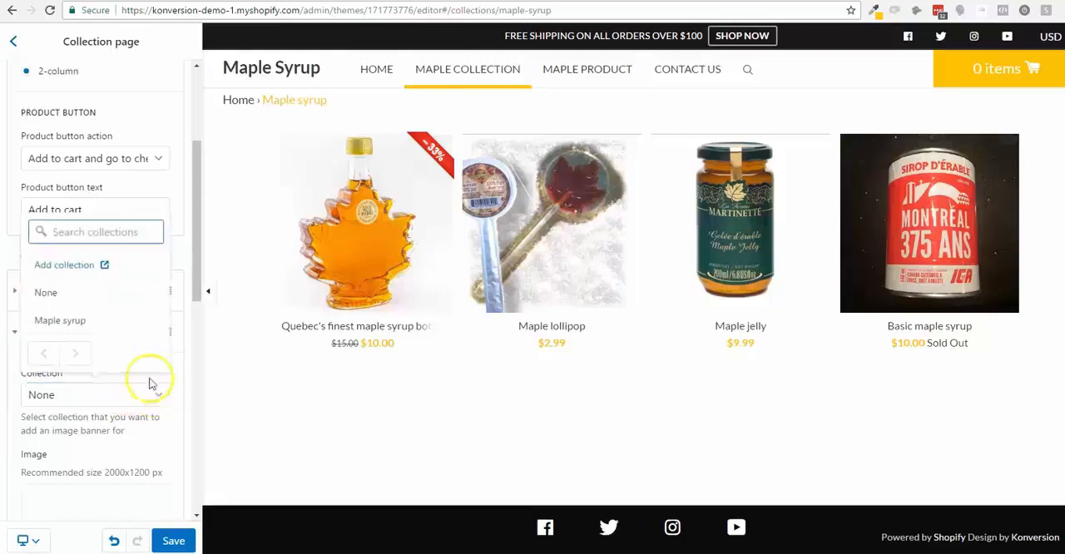
left_click(108, 322)
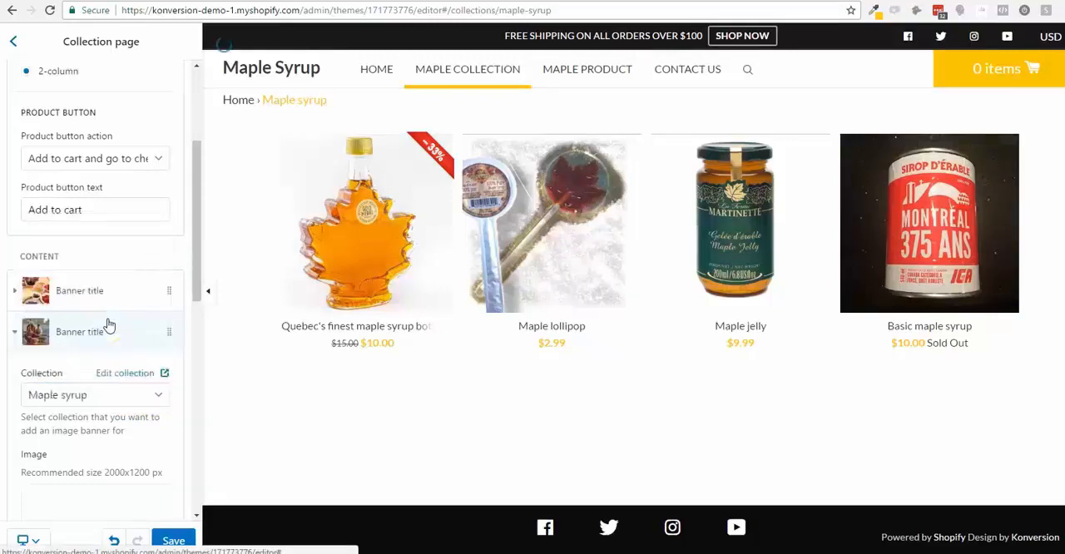
- Set the new banner's image to the library's first picture, the close-up of pancakes with syrup
scroll(138, 449, "down", 3)
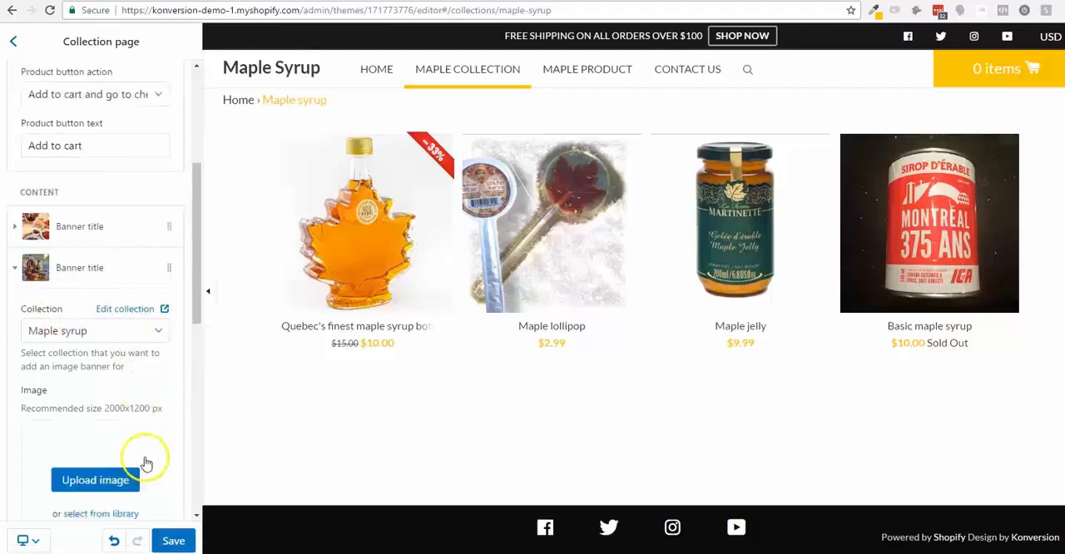
left_click(124, 381)
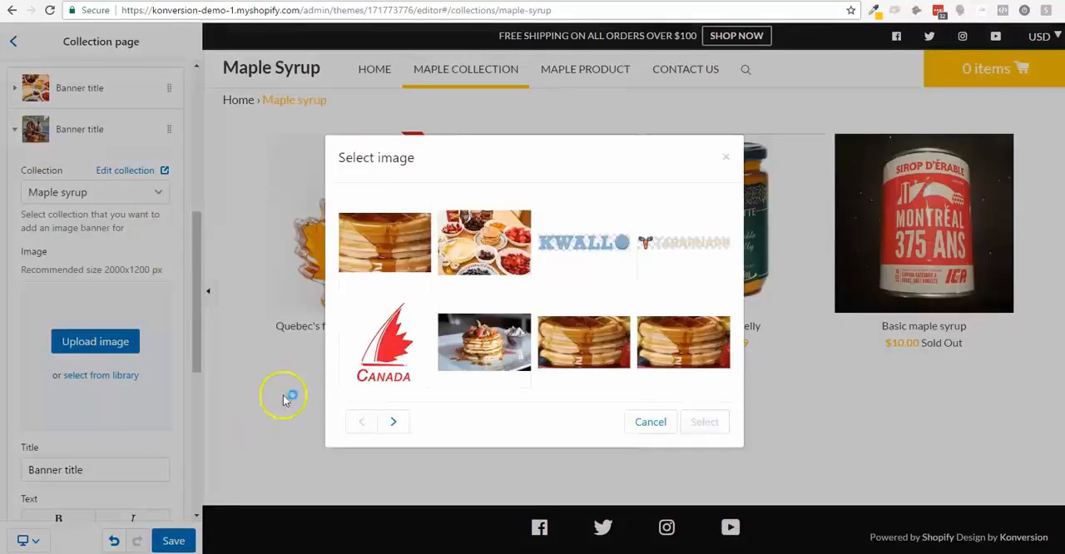
left_click(399, 247)
left_click(703, 422)
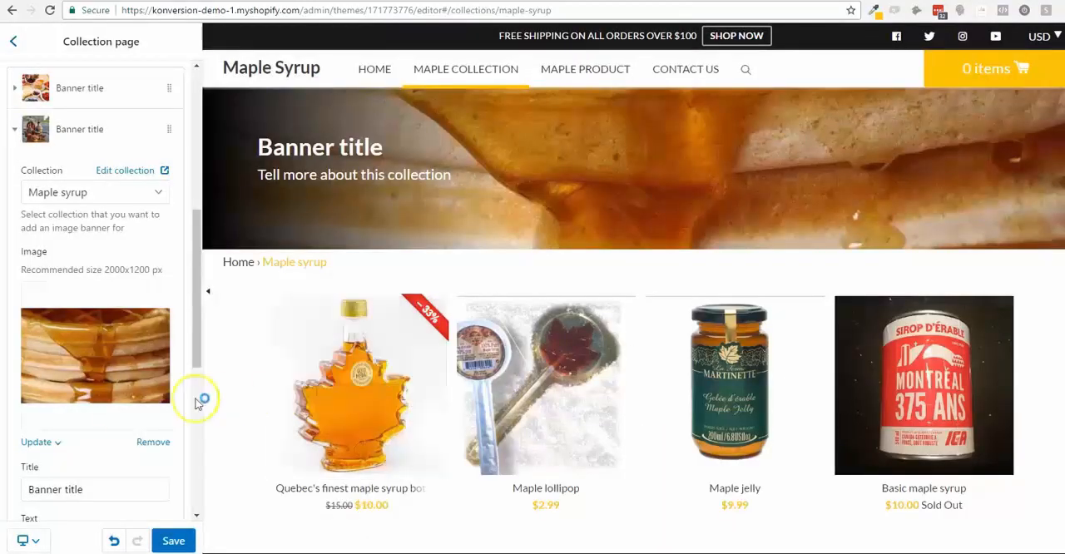
- Replace the new banner's default title with "Maple Syrup products"
scroll(119, 399, "down", 3)
double_click(96, 355)
key("ctrl+a")
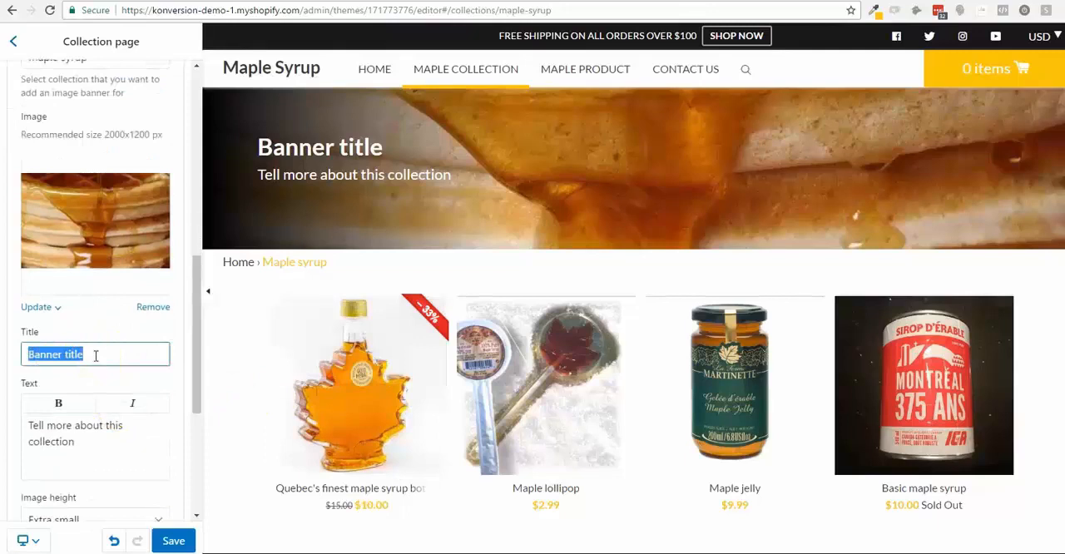
type("Maple Syrup products")
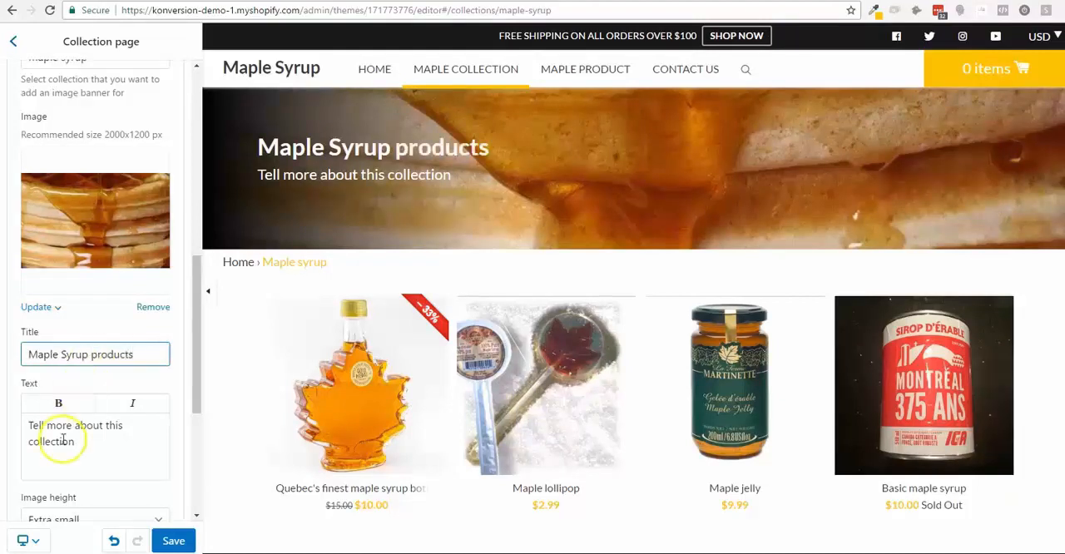
- Replace the banner's text with "Browse our tasty products" and shorten its title to "Maple Syrup"
left_click_drag(88, 441, 23, 426)
key("BackSpace")
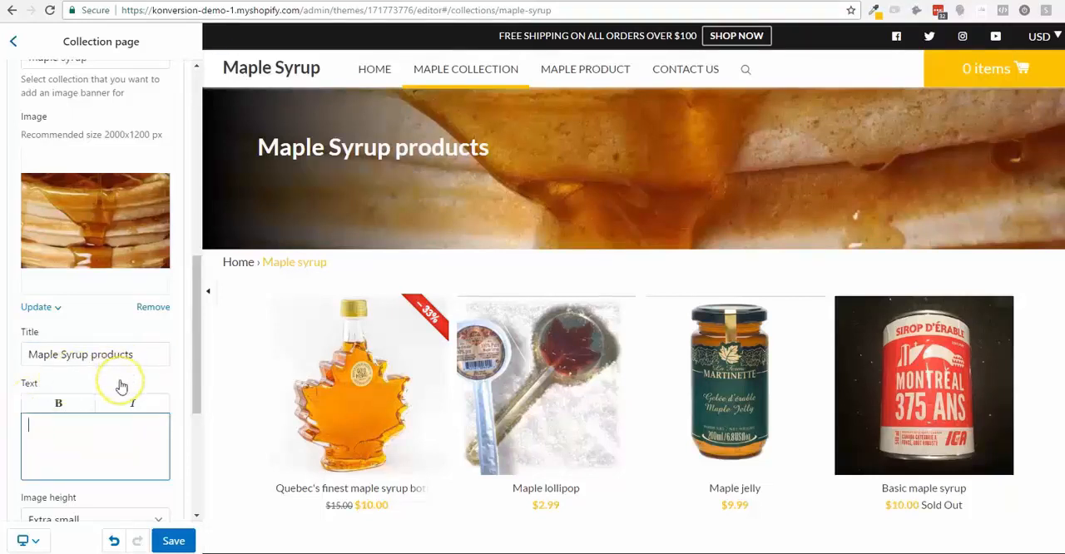
left_click(120, 448)
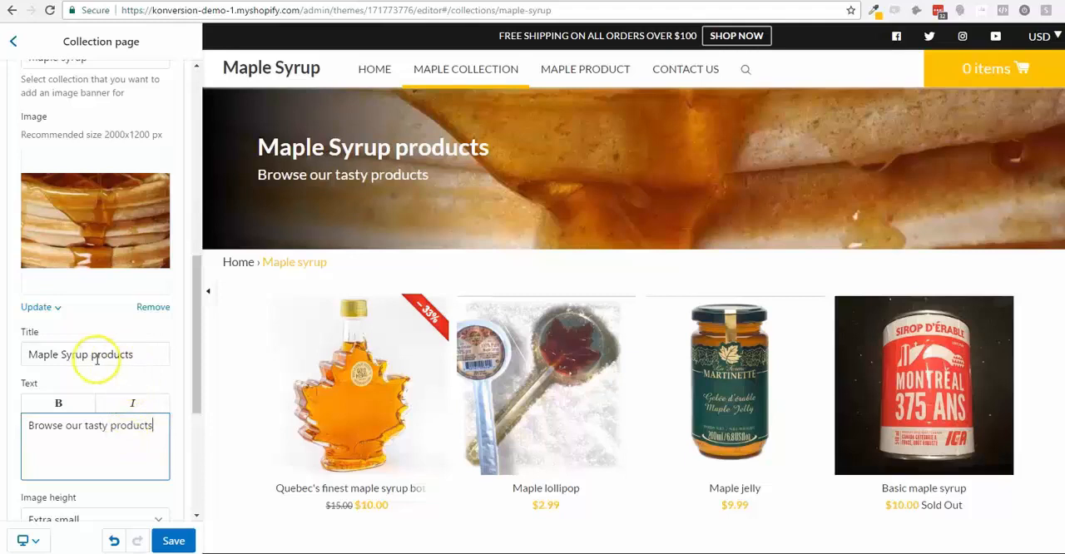
left_click_drag(92, 355, 157, 350)
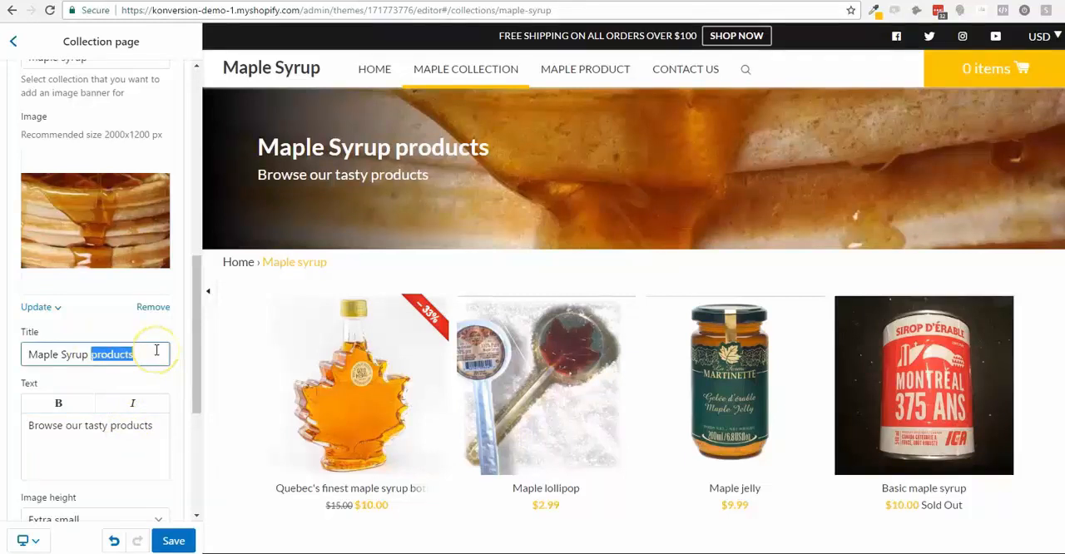
key("BackSpace")
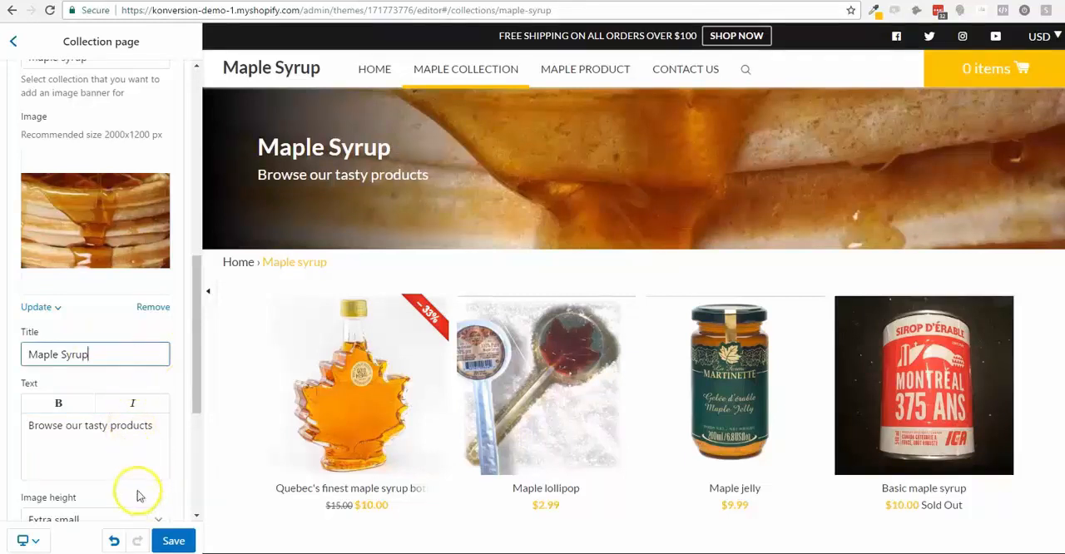
- Try the Large and Small image heights for the banner and set it back to Extra small
scroll(133, 482, "down", 2)
left_click(129, 383)
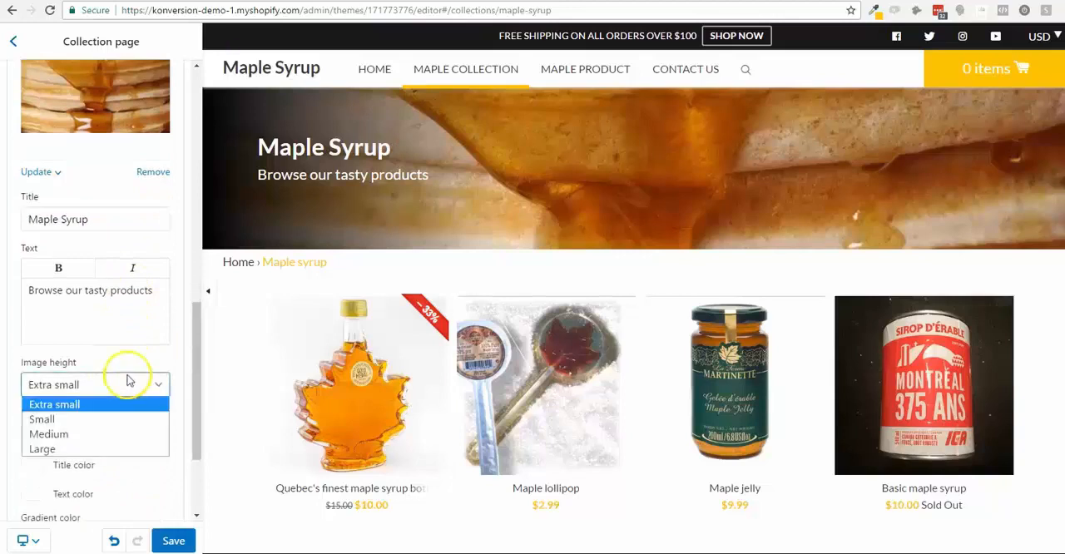
left_click(119, 447)
left_click(129, 387)
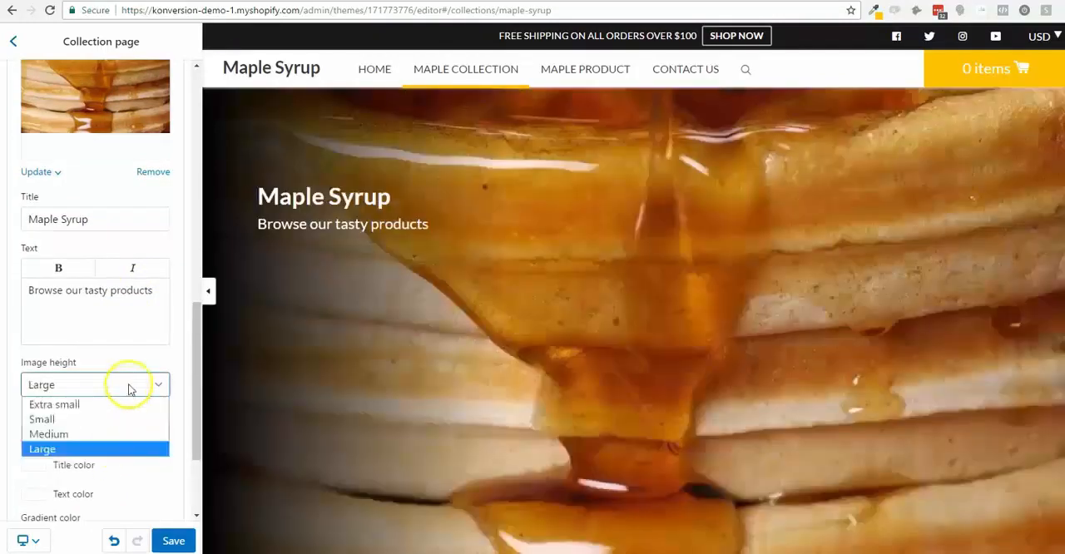
left_click(129, 419)
left_click(127, 384)
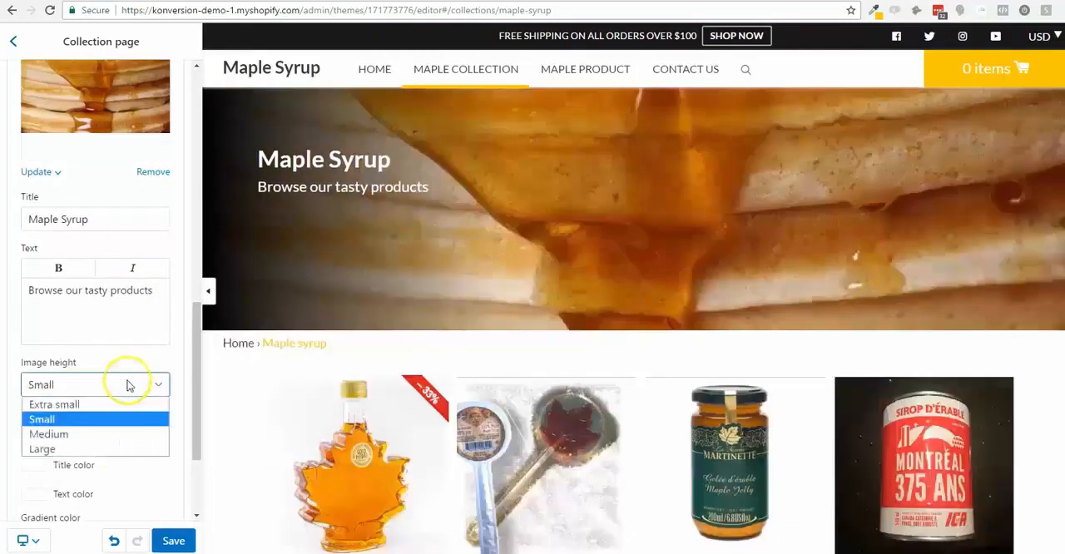
left_click(123, 405)
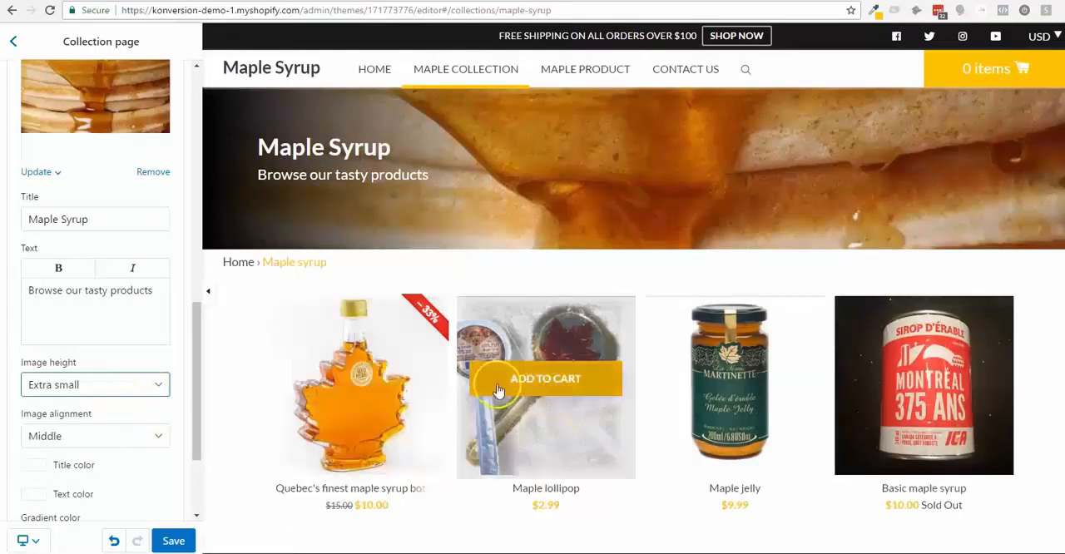
- Try the Bottom image alignment for the banner and set it back to Middle
scroll(92, 408, "down", 1)
scroll(92, 407, "down", 2)
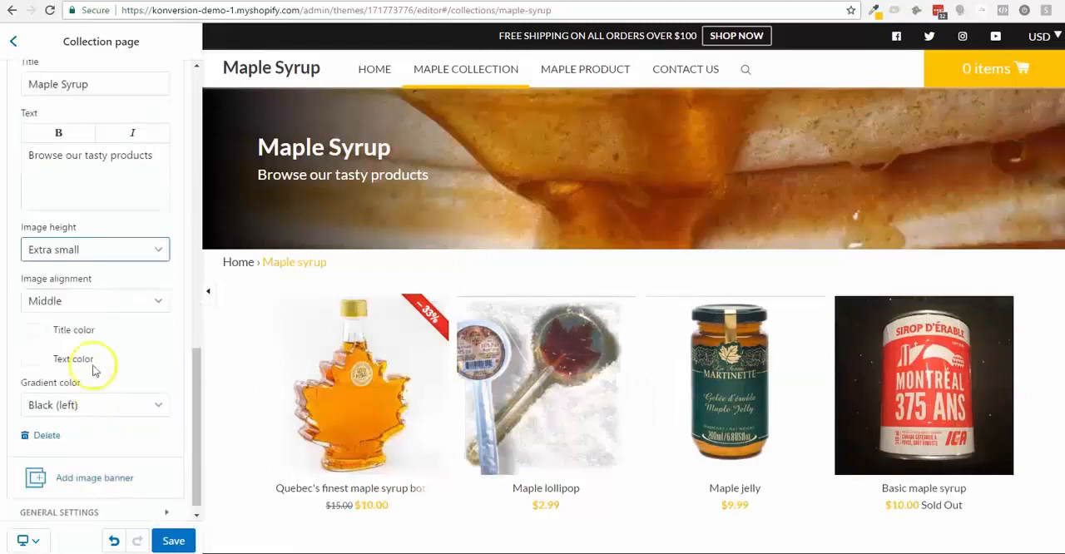
left_click(106, 301)
left_click(106, 311)
left_click(105, 304)
left_click(93, 350)
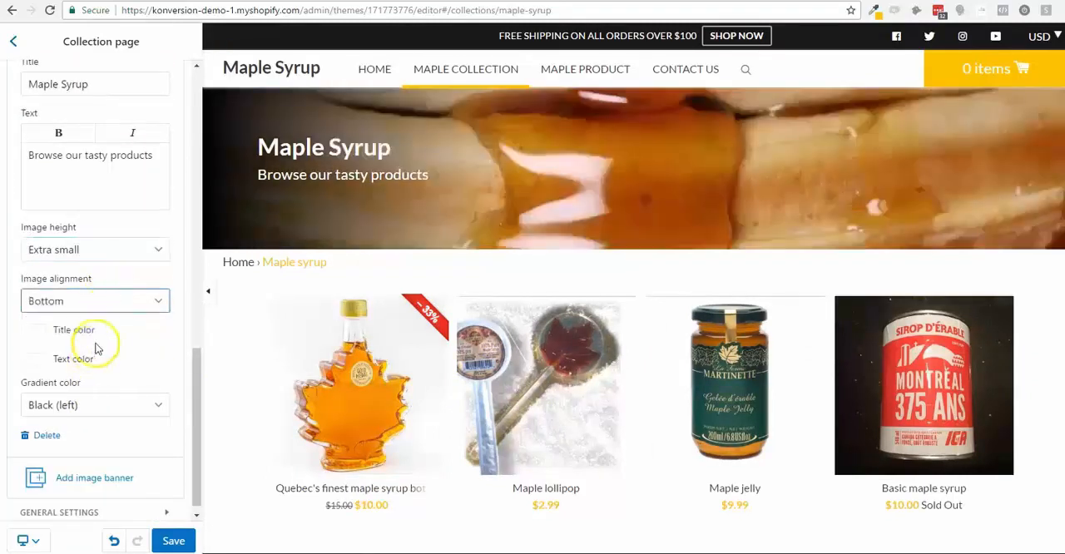
left_click(121, 301)
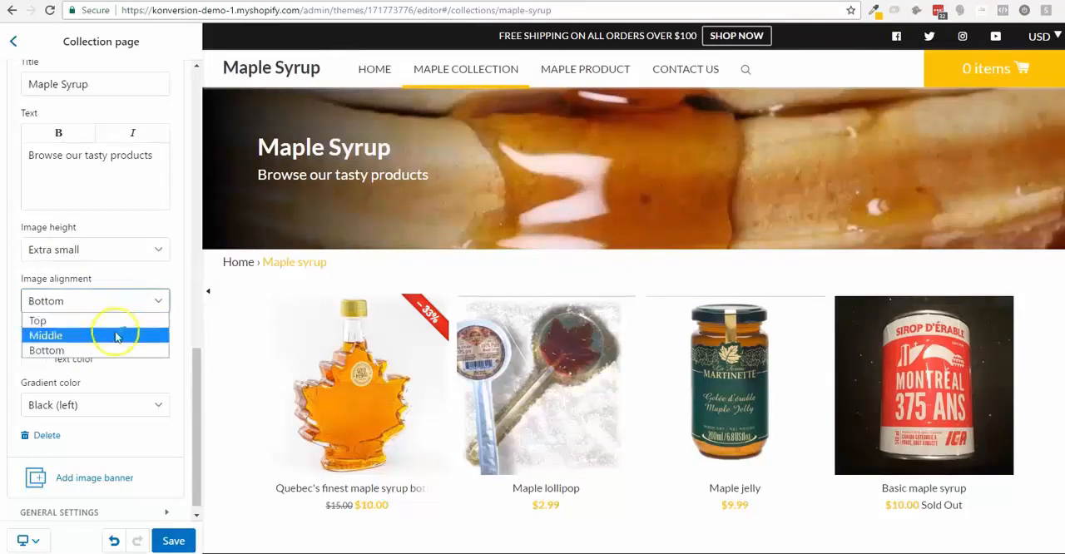
left_click(104, 335)
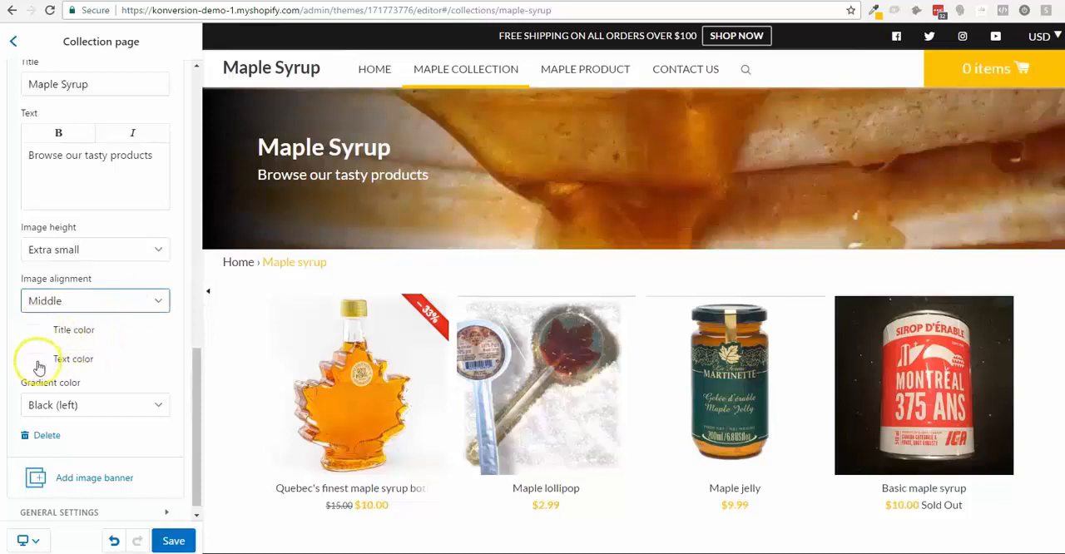
- Try the White (bottom) and White (left) gradient colors for the Maple Syrup banner
left_click(52, 405)
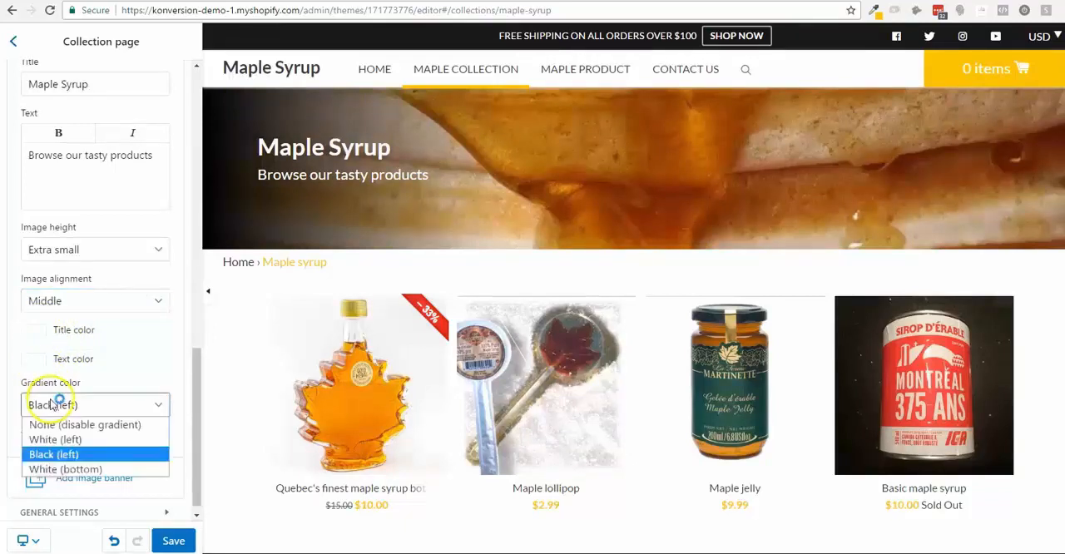
left_click(72, 469)
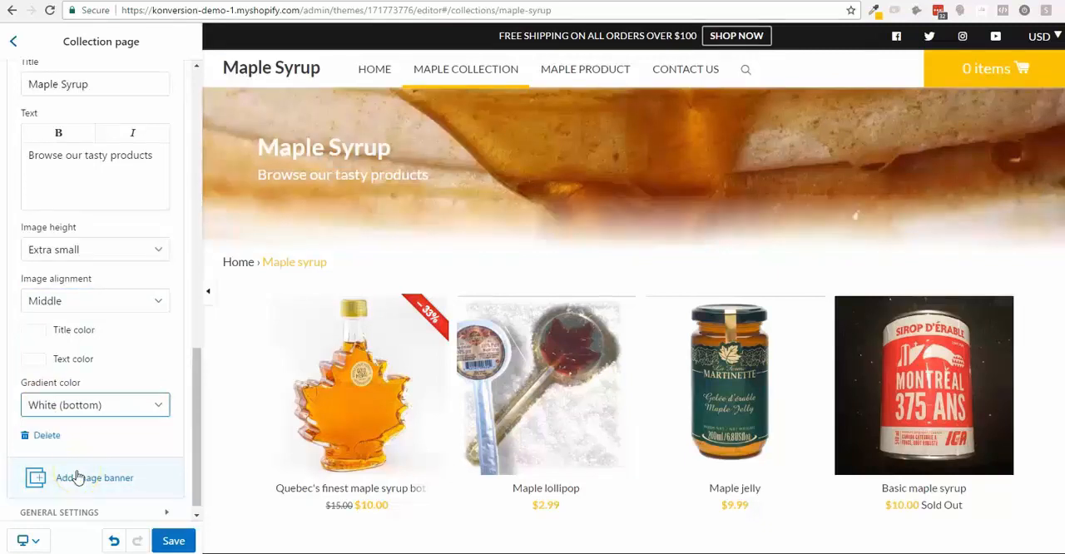
left_click(88, 404)
left_click(92, 436)
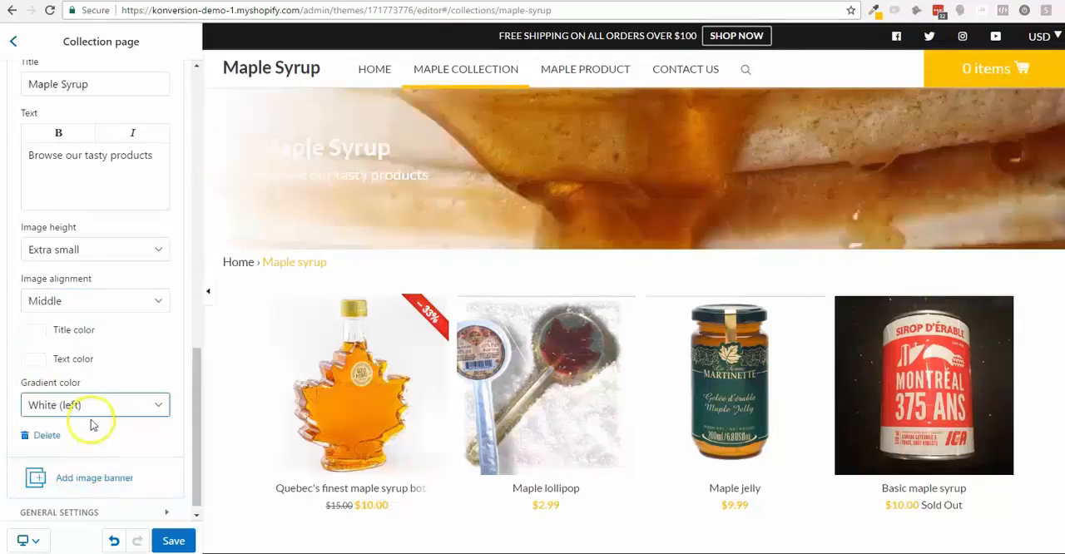
left_click(95, 404)
left_click(94, 406)
left_click(95, 404)
left_click(95, 404)
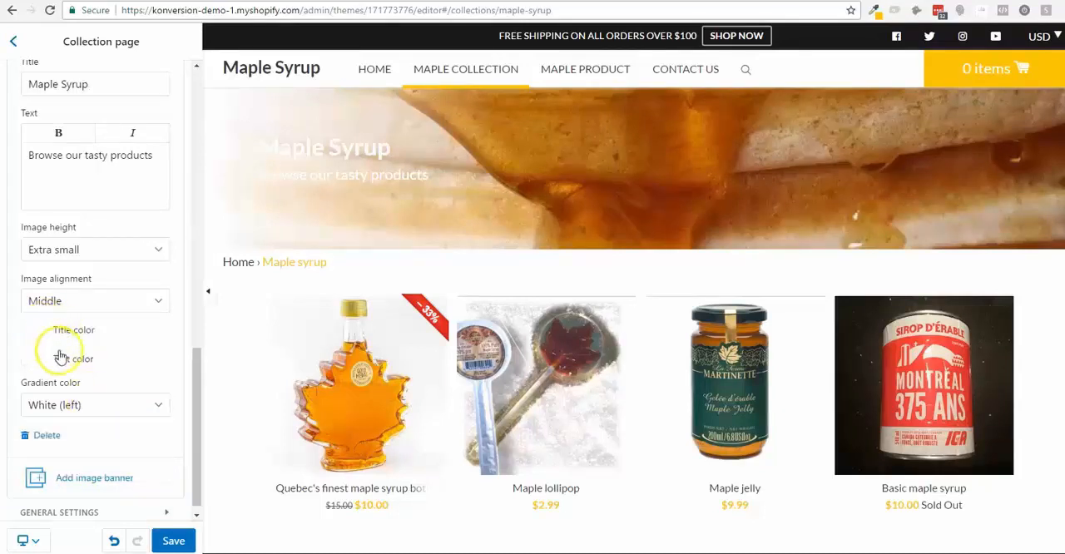
- Try black (#000000) as the banner's title color and set it back to white (#ffffff)
left_click(35, 331)
left_click(31, 442)
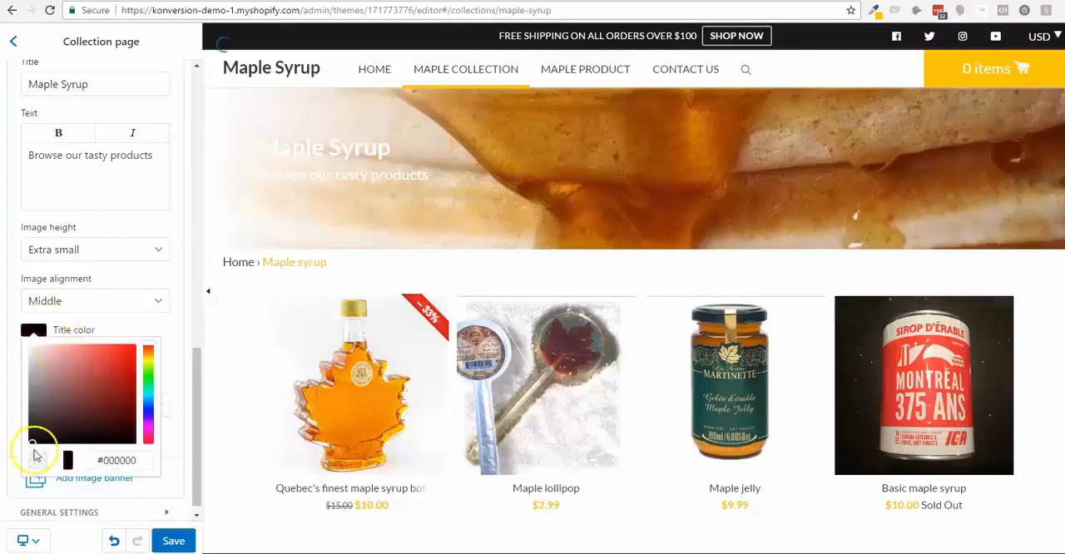
left_click(140, 326)
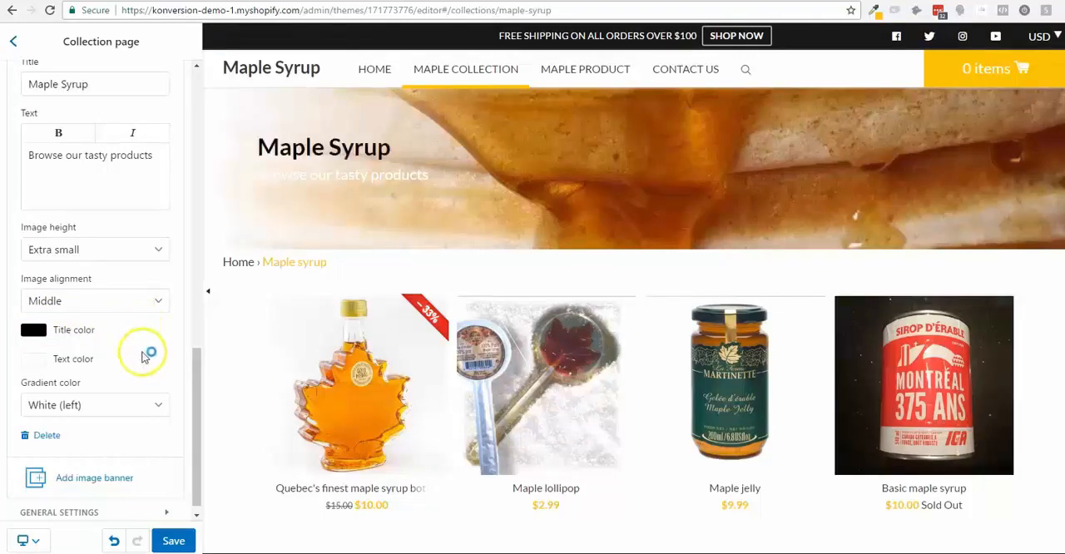
left_click(58, 360)
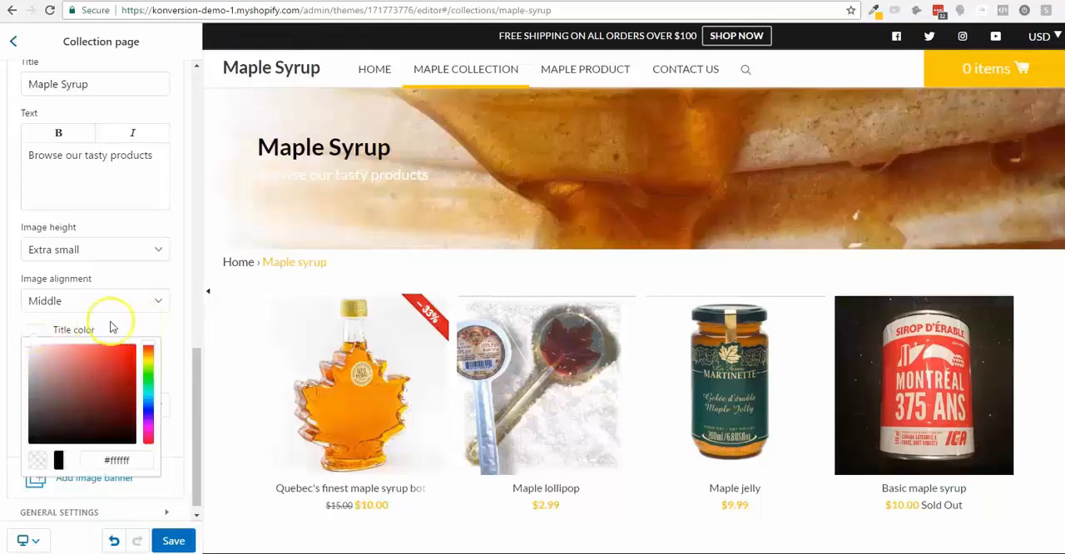
- Set the banner's gradient color to White (bottom) and save the collection page changes
left_click(150, 404)
left_click(150, 404)
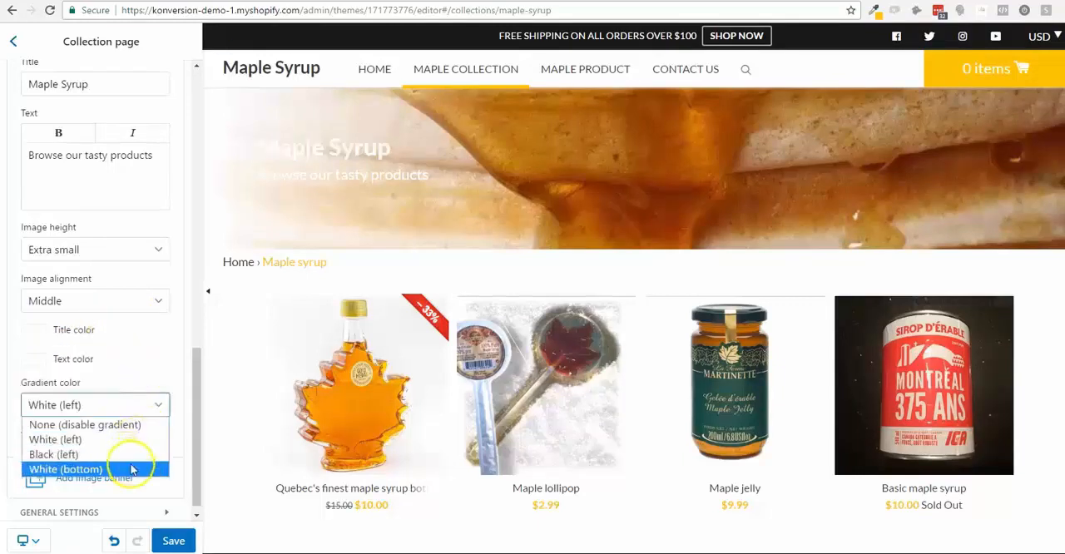
left_click(137, 467)
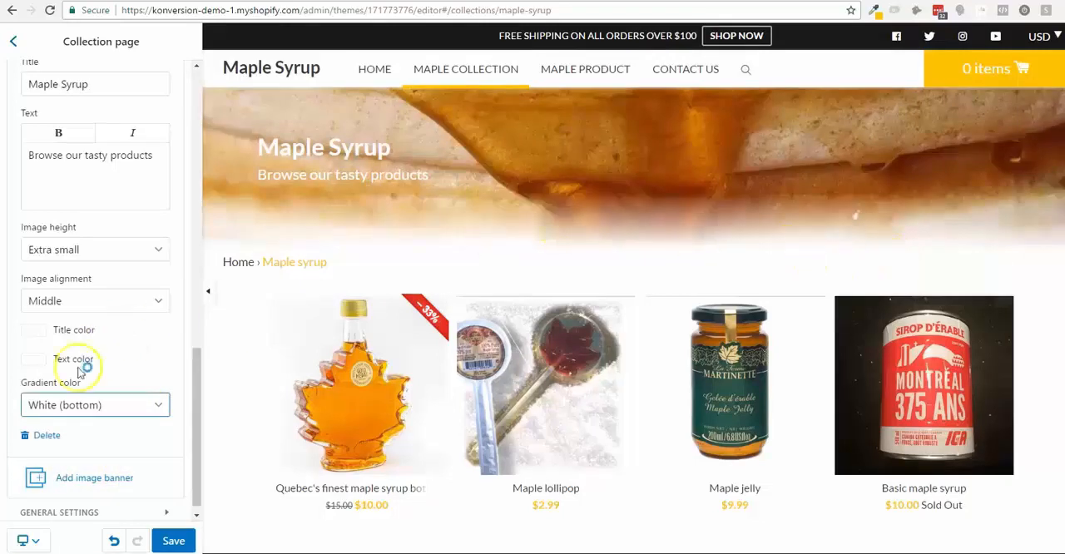
scroll(79, 451, "down", 1)
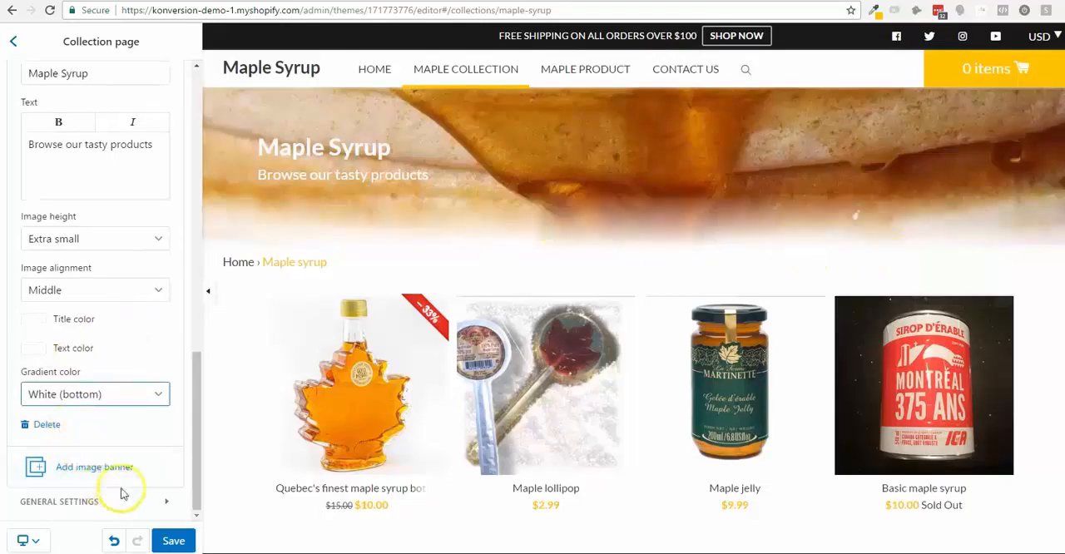
scroll(147, 452, "up", 3)
scroll(130, 332, "up", 5)
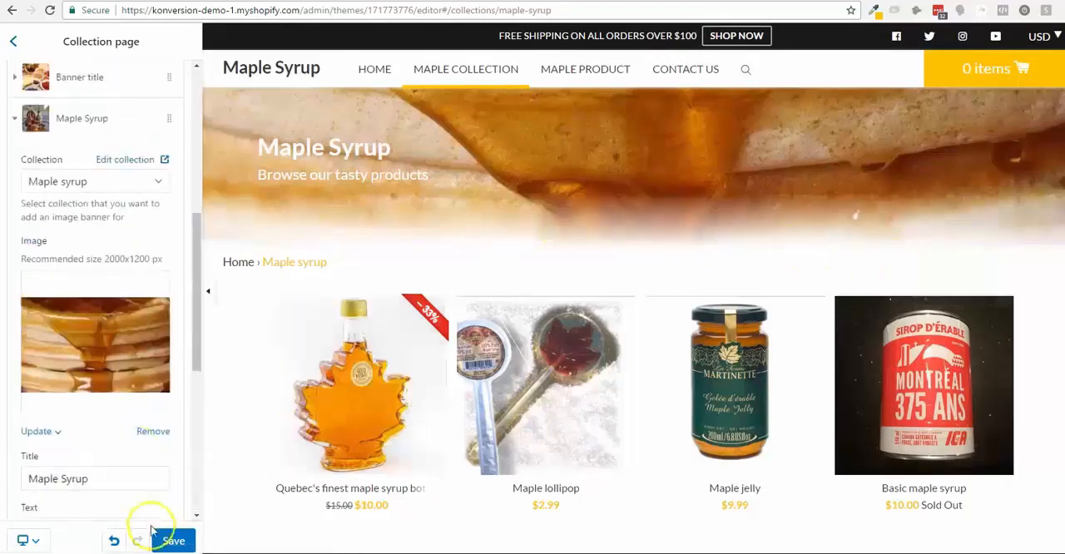
left_click(174, 542)
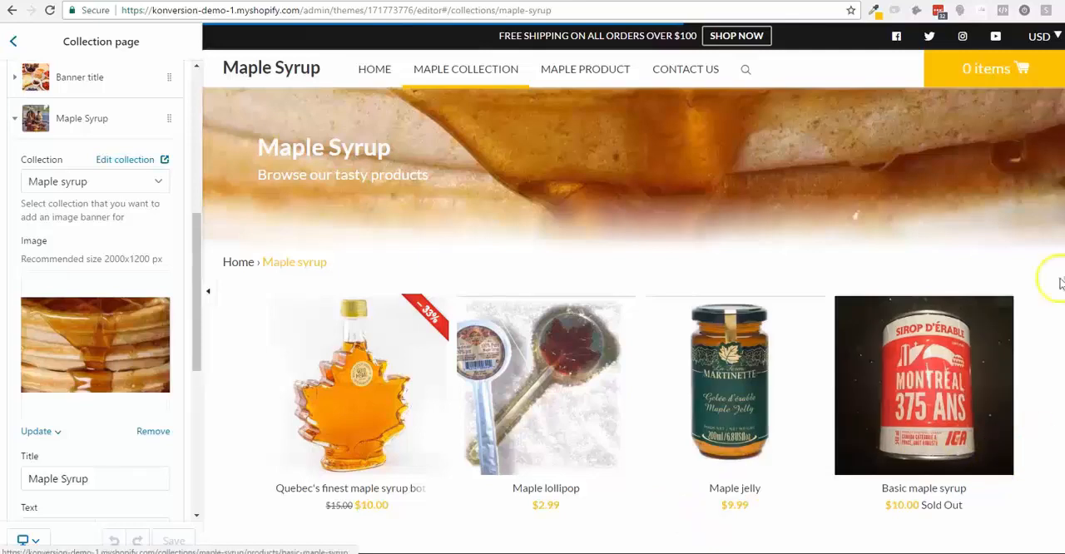
- Add another image banner to the collection page and open its list of collections
scroll(150, 375, "down", 5)
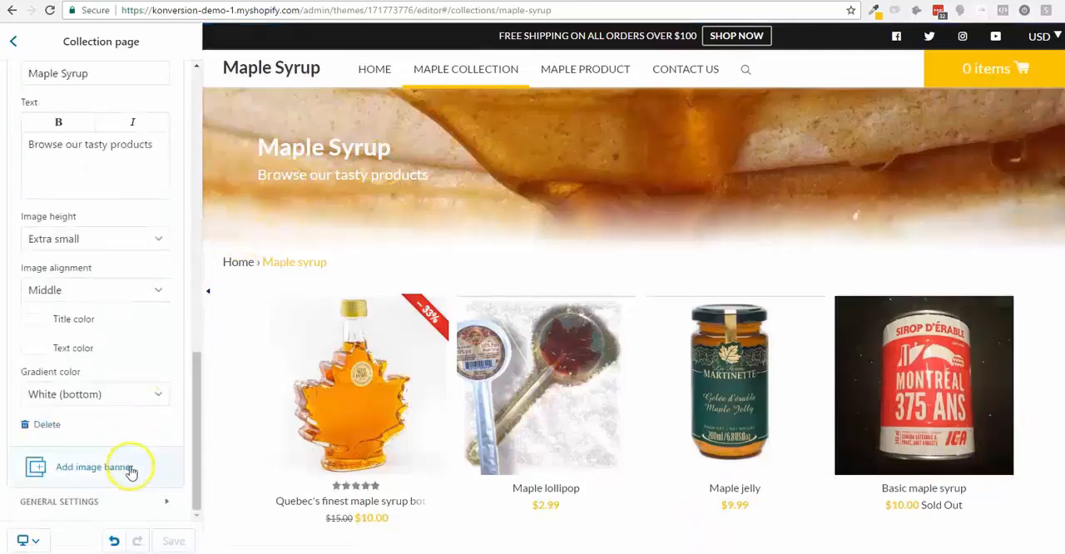
left_click(139, 465)
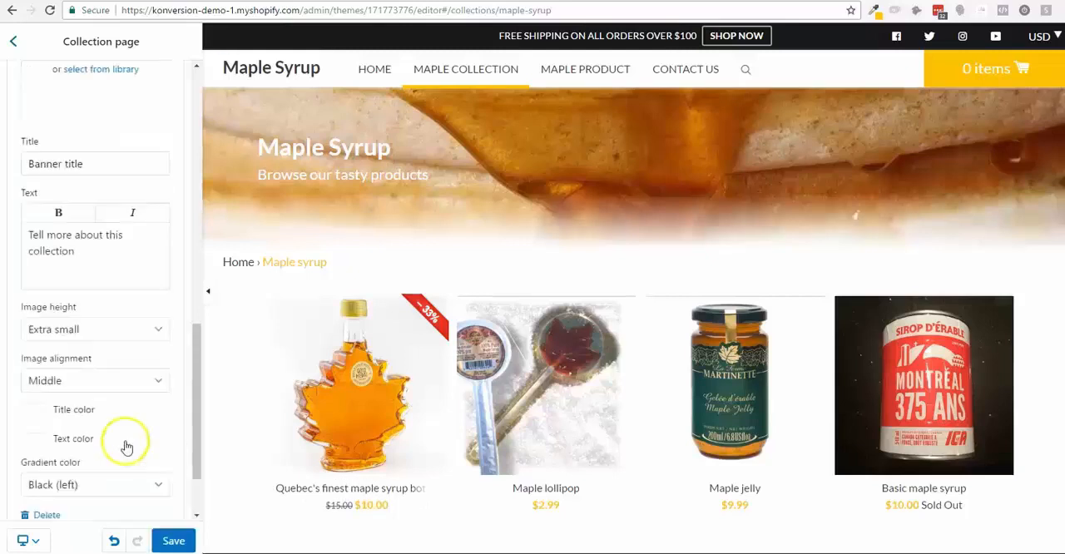
scroll(140, 360, "down", 2)
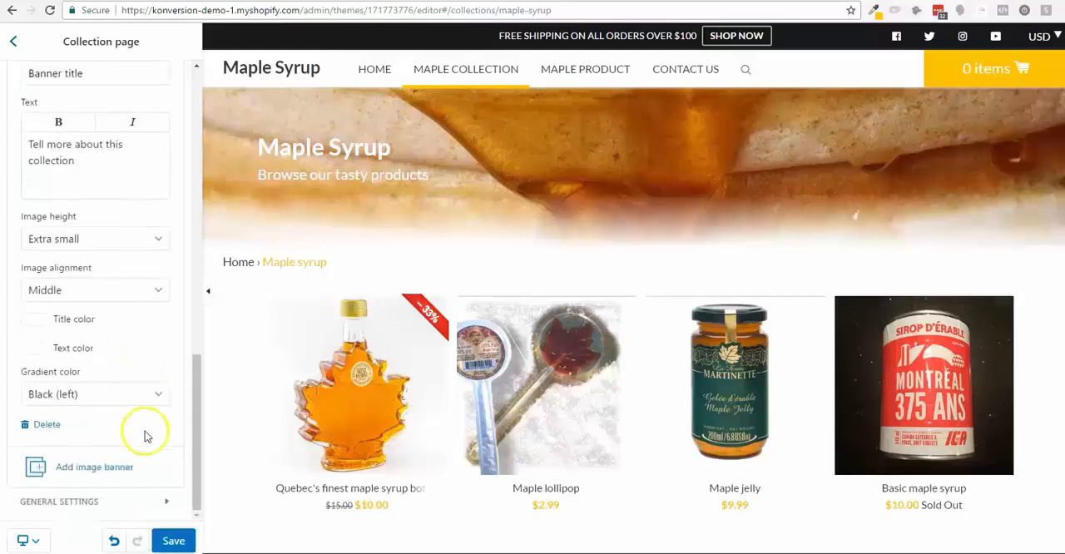
scroll(142, 432, "up", 5)
left_click(115, 275)
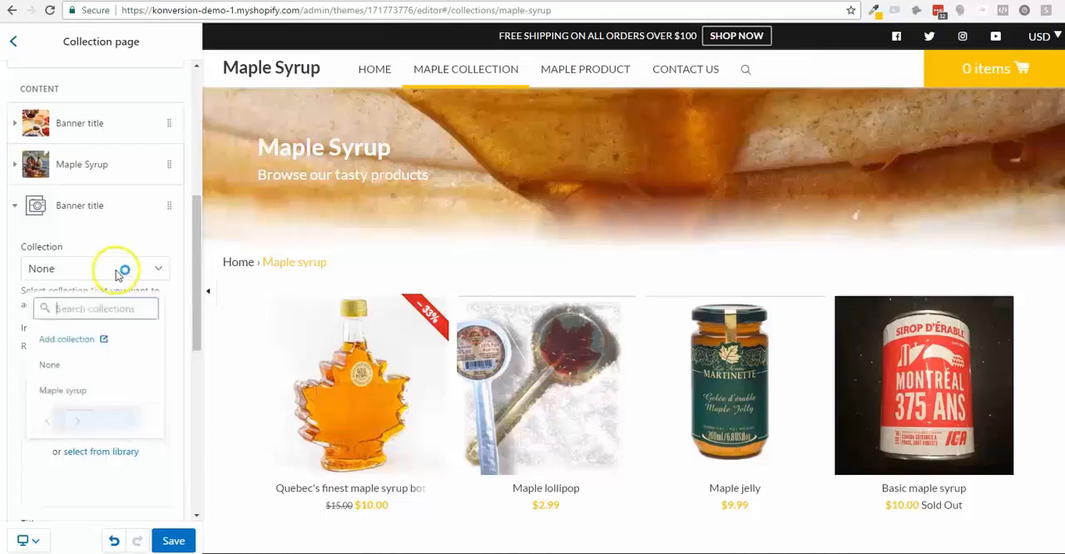
left_click(114, 275)
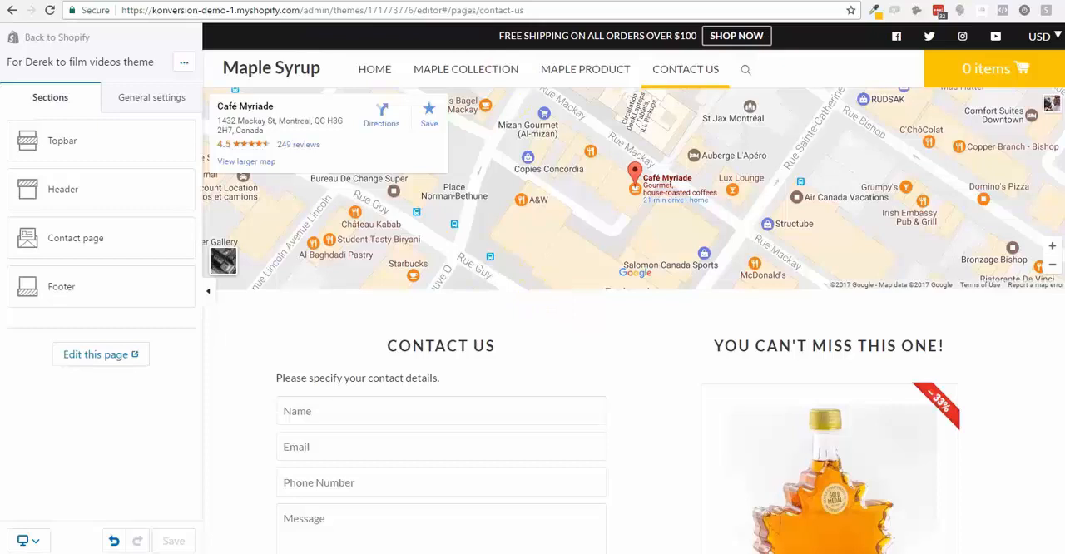
- Examine the live store's Contact us page, from the map through the form and promo product to the footer
left_click(541, 99)
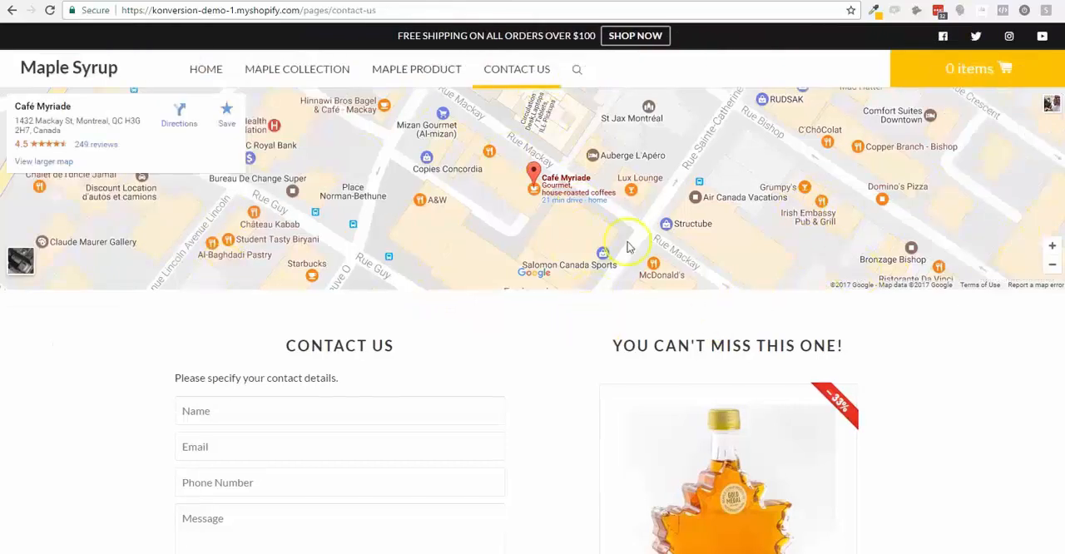
scroll(629, 247, "down", 2)
scroll(277, 332, "down", 2)
scroll(349, 325, "up", 2)
scroll(924, 333, "down", 2)
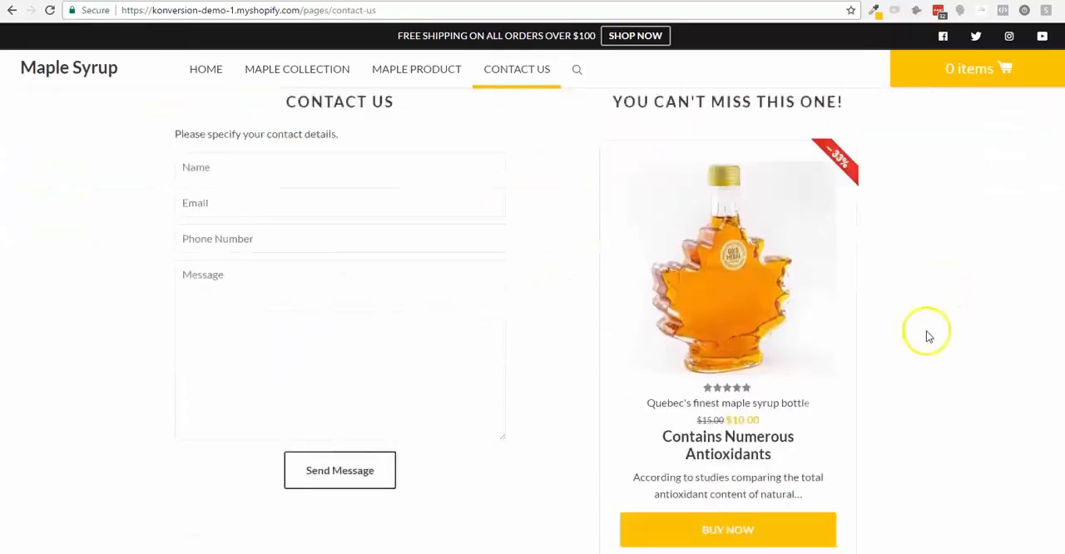
scroll(929, 336, "down", 1)
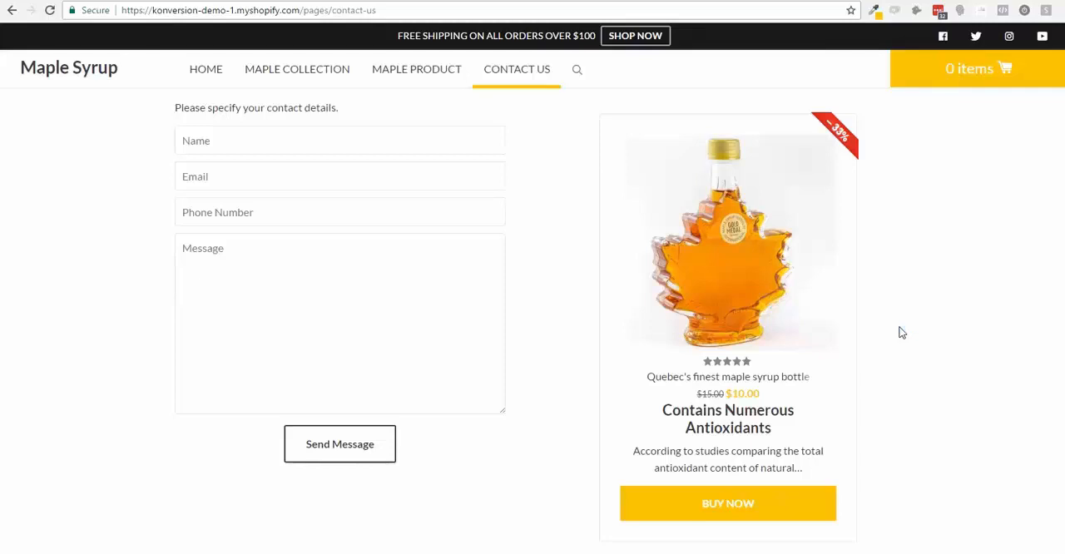
scroll(902, 332, "down", 3)
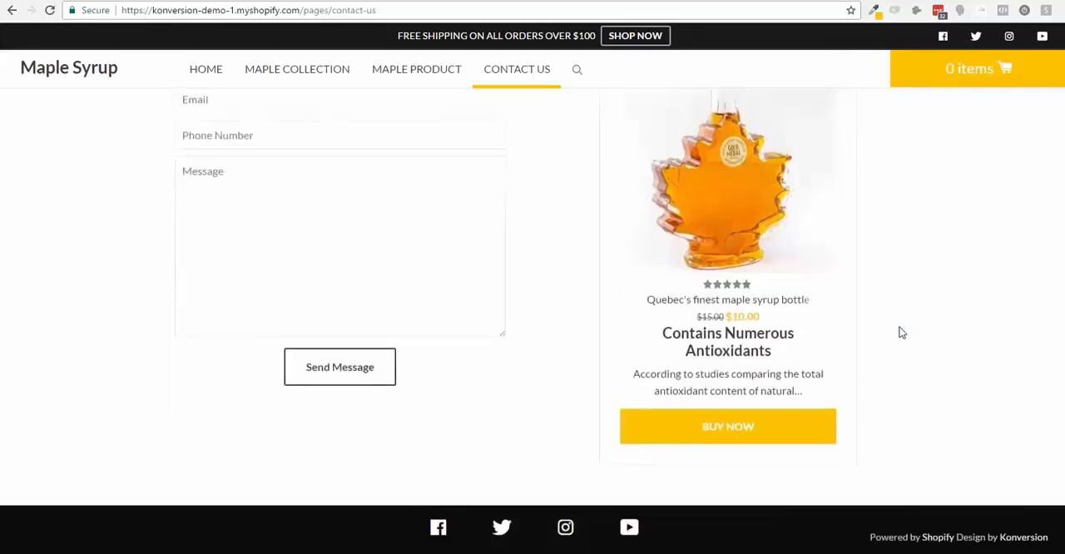
scroll(902, 333, "up", 3)
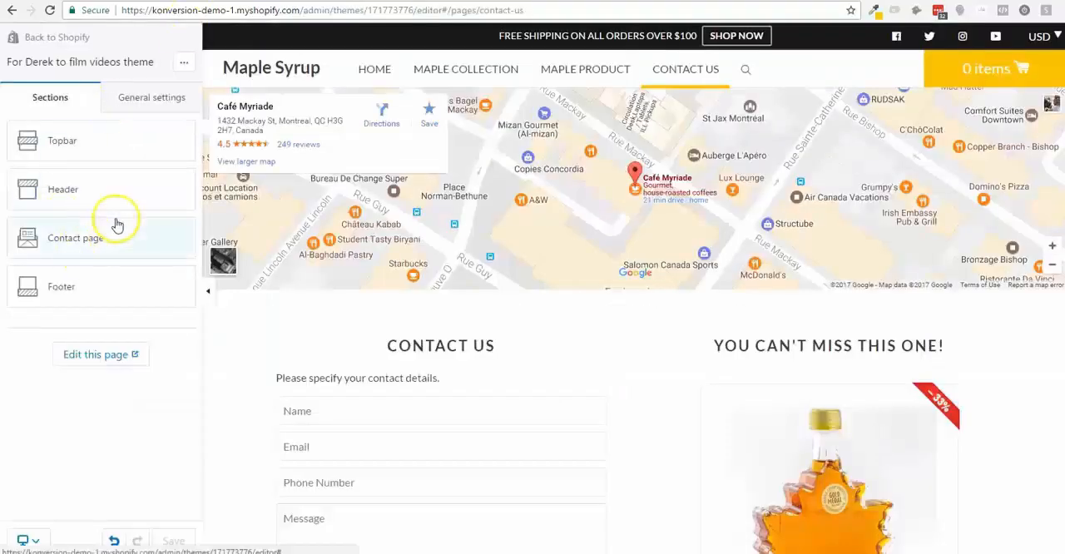
- In the contact page section's settings, try displaying breadcrumbs, turn them off again and enable the page content
left_click(117, 237)
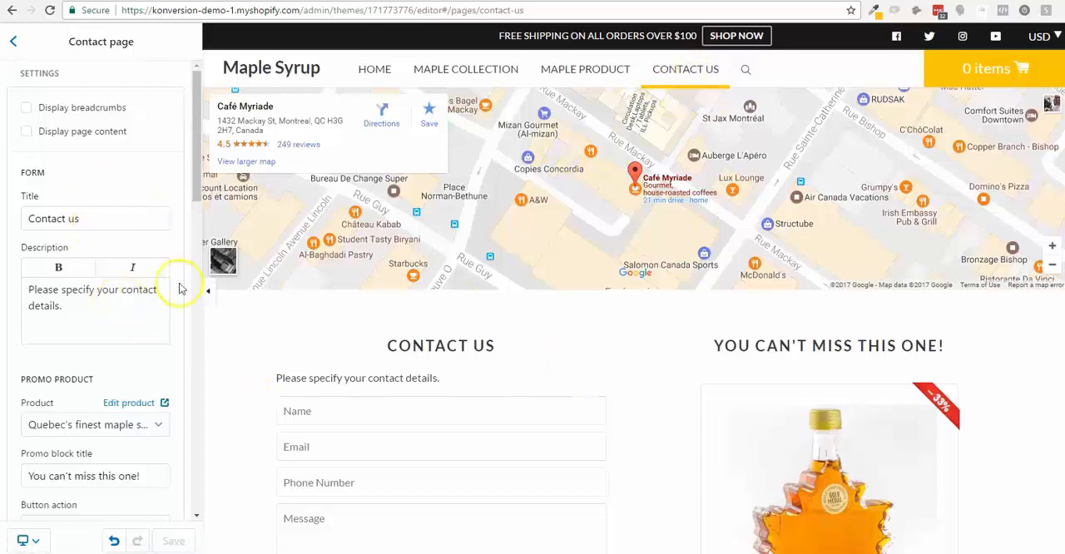
left_click(60, 114)
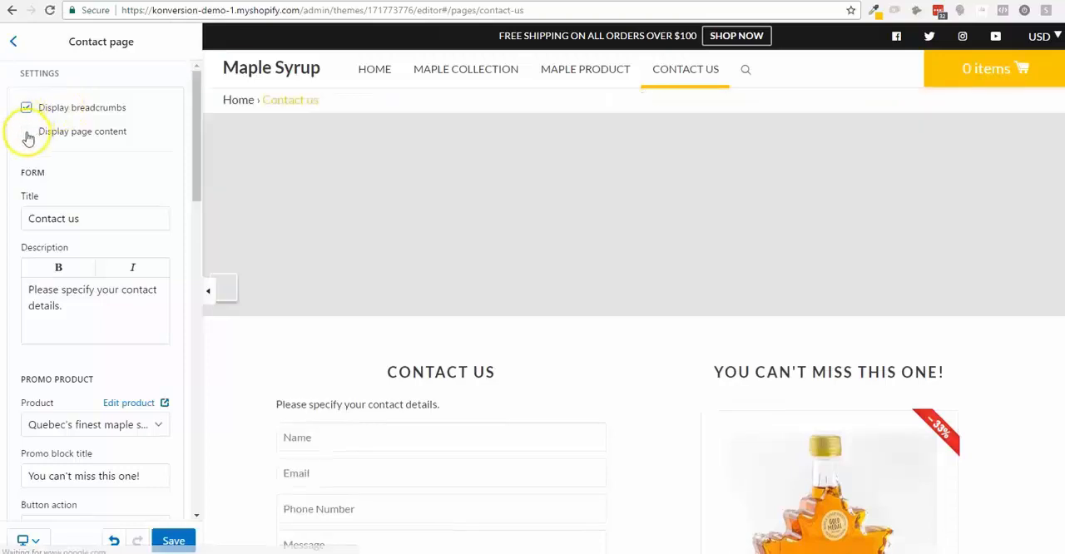
left_click(28, 109)
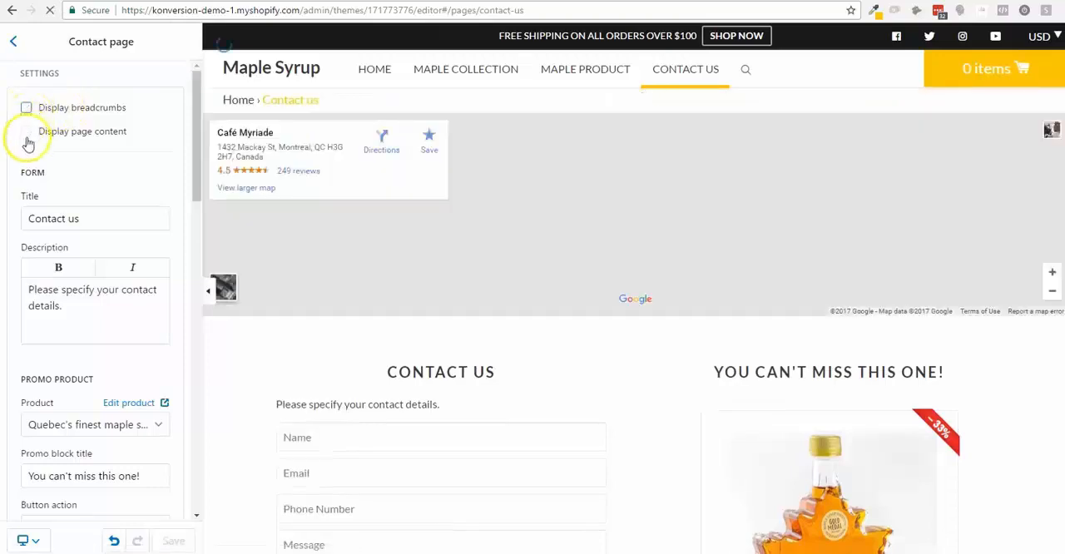
left_click(28, 134)
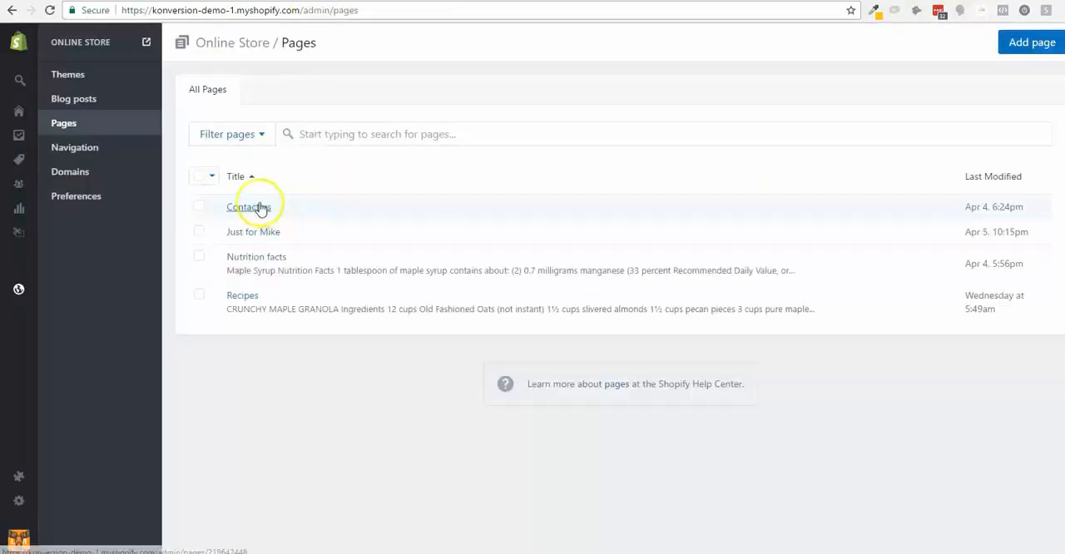
- Fill the Contact us page's content with a placeholder number and the lines "email", "prnurh23orbr", "riojouihroqhriuher" and "reiojqpirn", and save the page
left_click(250, 208)
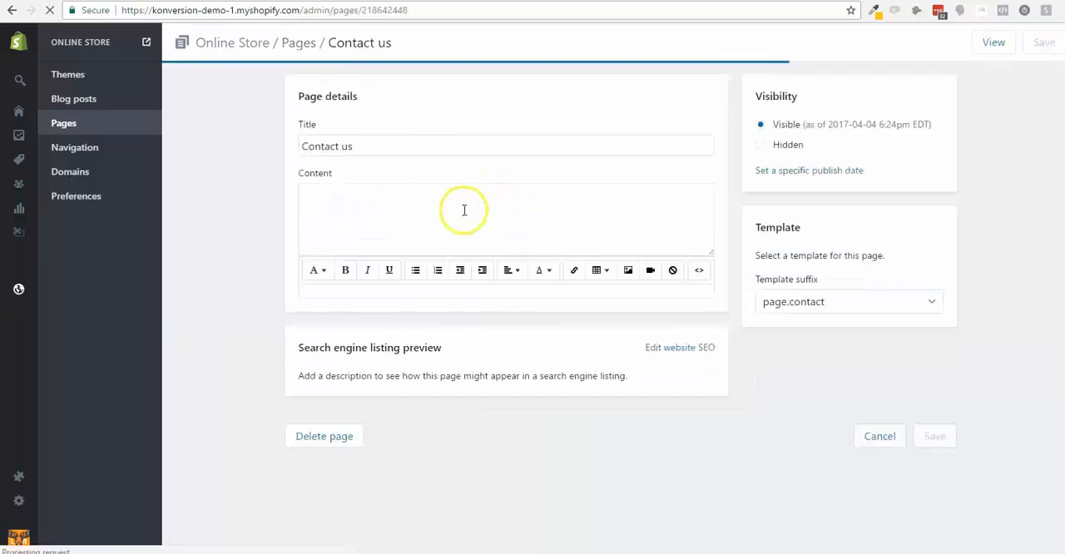
left_click(464, 210)
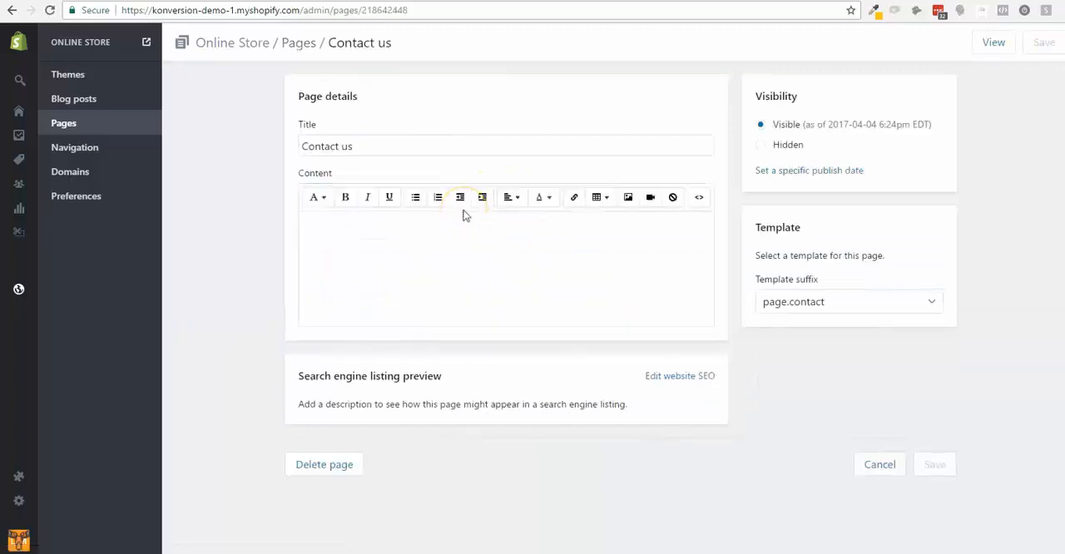
left_click(468, 229)
type("1331323")
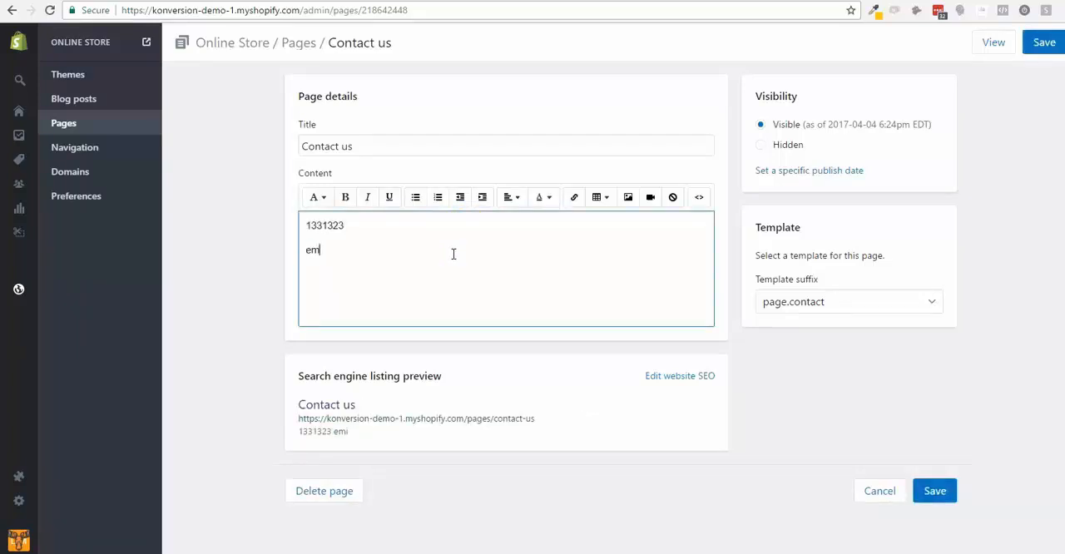
type(" email pr")
key("Return")
key("Return")
type("riojouihroqhriuher")
key("Return")
type("reiojqpirn")
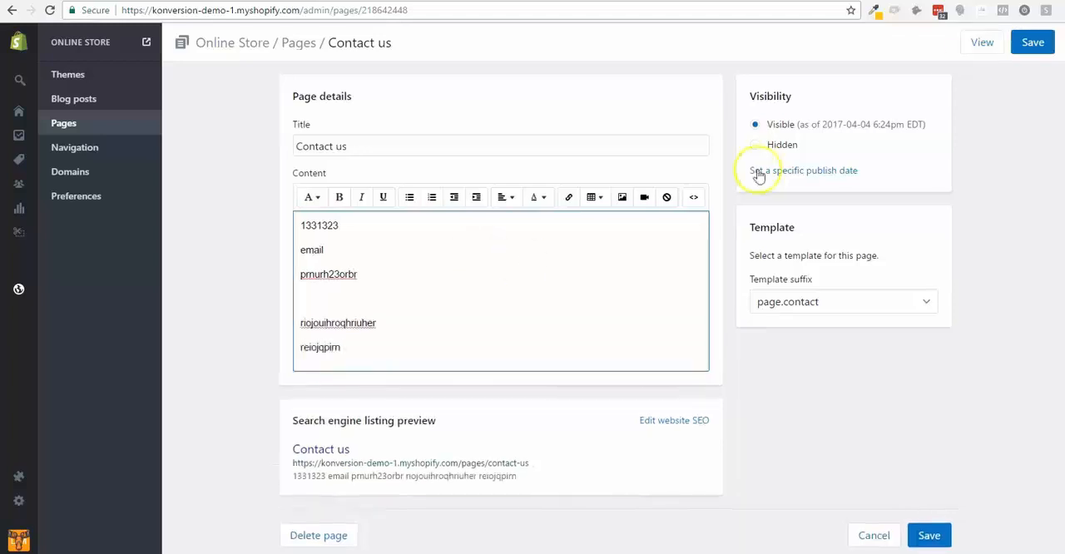
left_click(1033, 43)
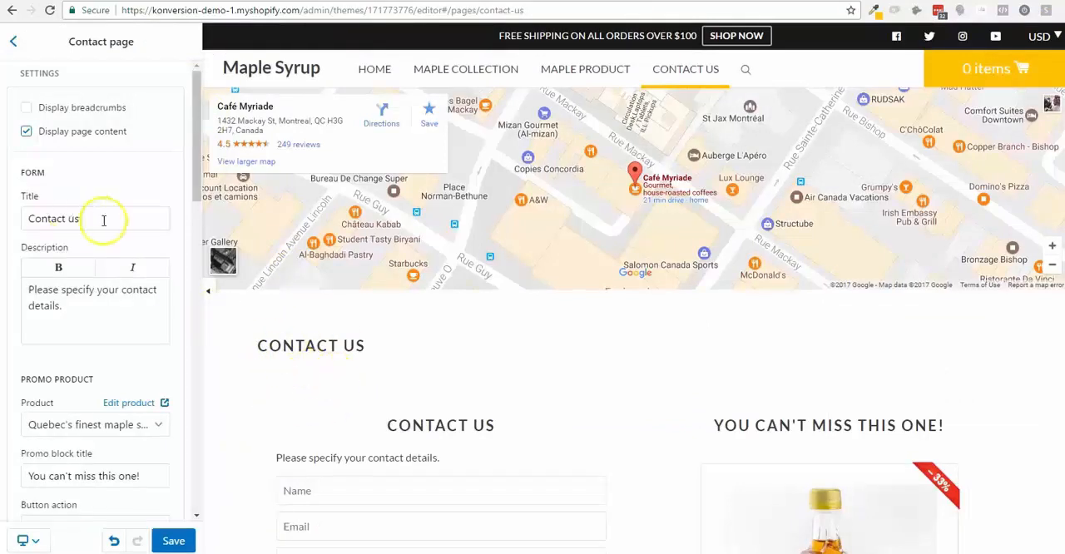
- Save the theme, check the page content in the contact page preview and turn its display off again
left_click(175, 539)
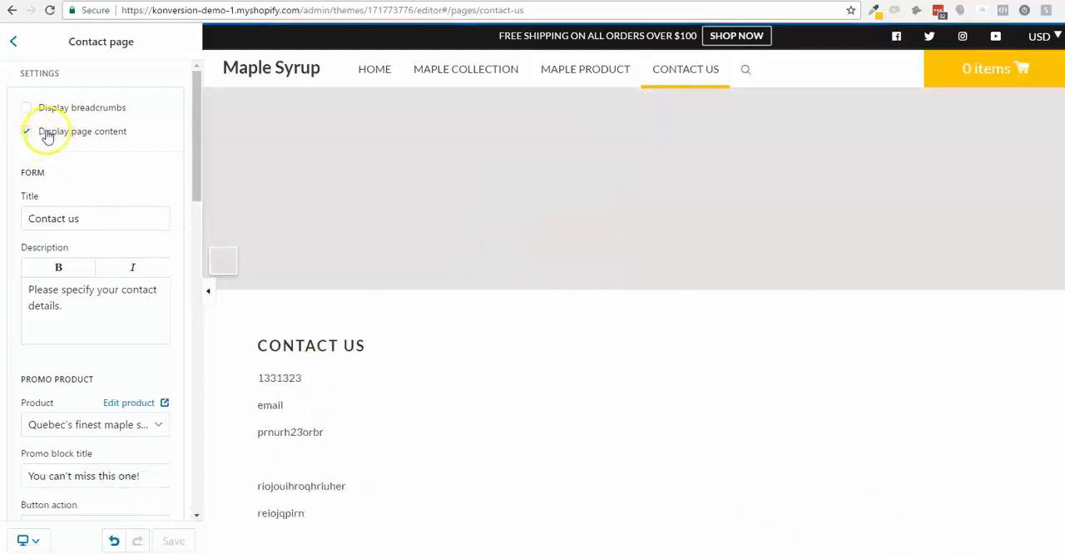
scroll(532, 408, "down", 3)
scroll(486, 374, "up", 1)
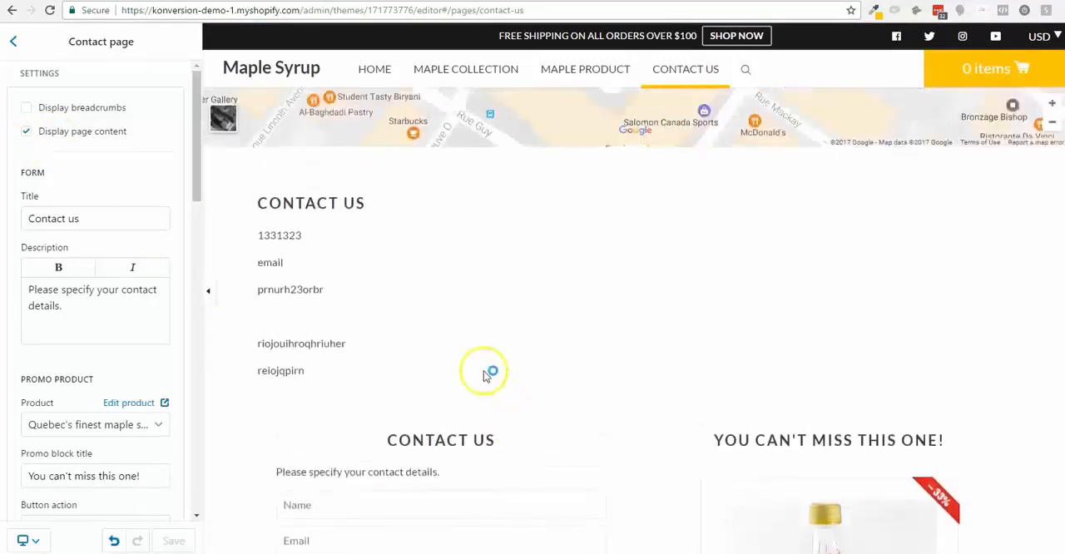
left_click(26, 130)
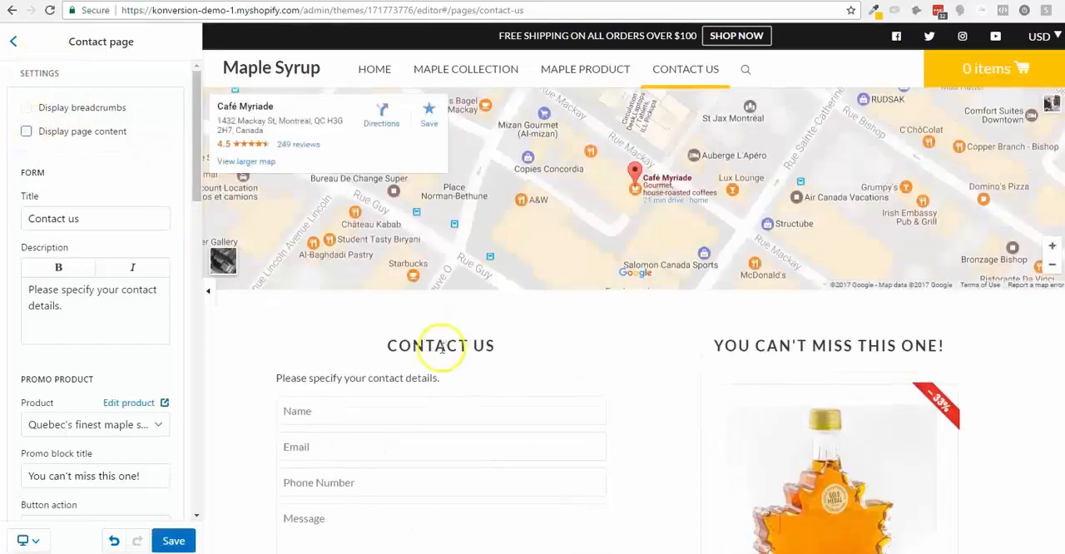
- Replace the contact form's description with a placeholder phone number
left_click(102, 285)
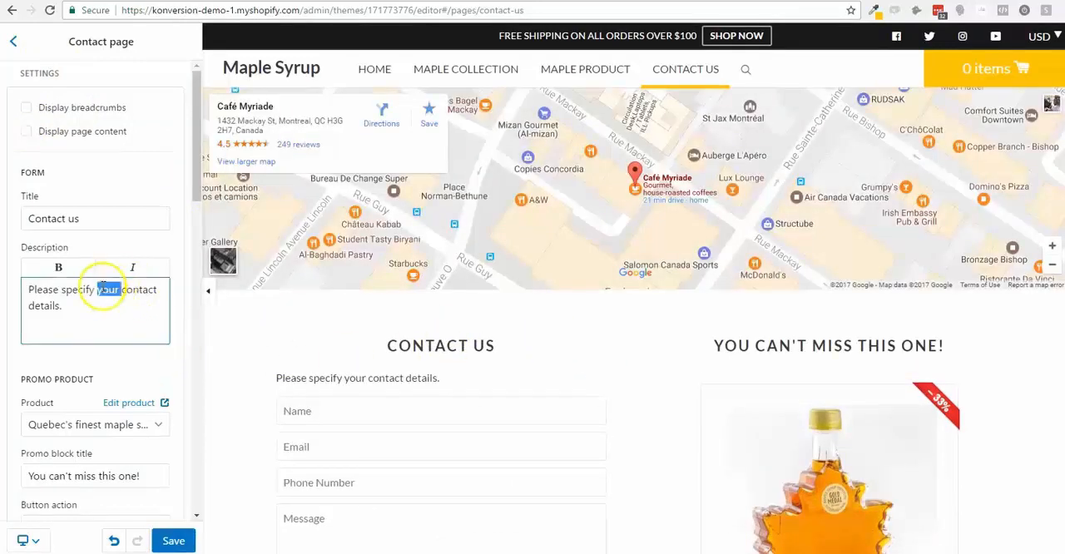
triple_click(104, 289)
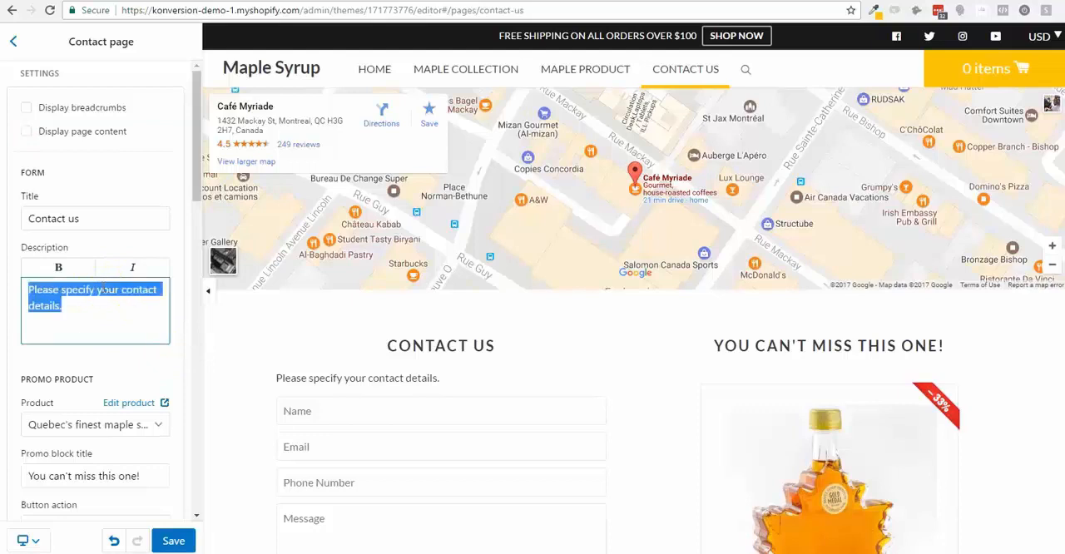
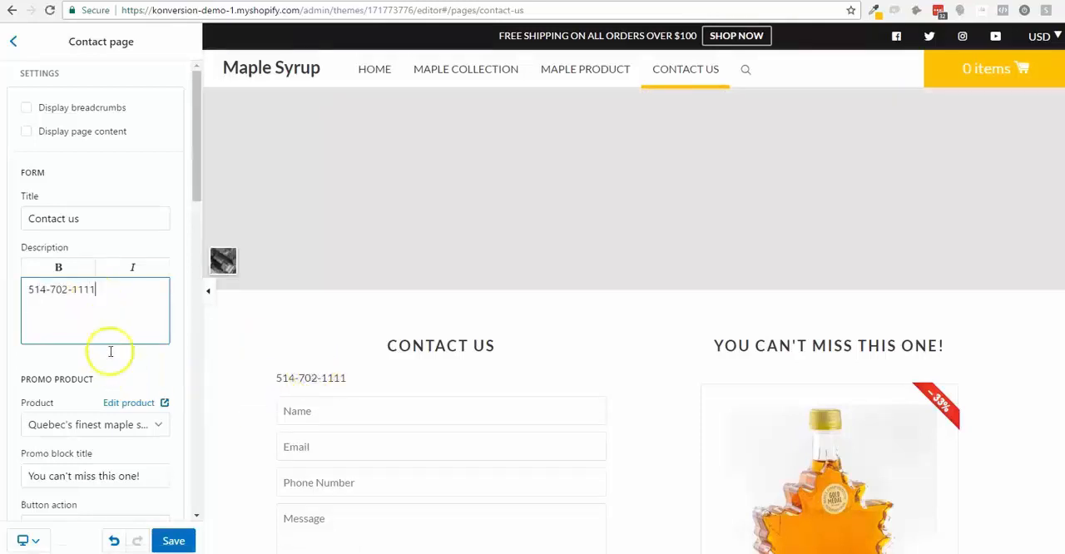
- Keep the promo product's button action as Add to cart and go to checkout, and enable its hover effect for the desktop version
scroll(116, 366, "down", 2)
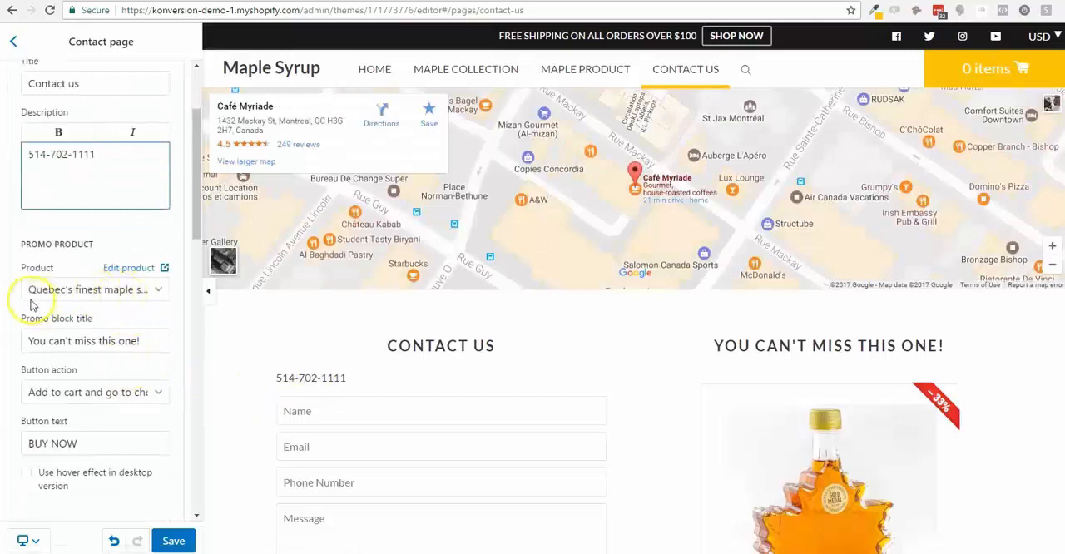
scroll(804, 447, "down", 1)
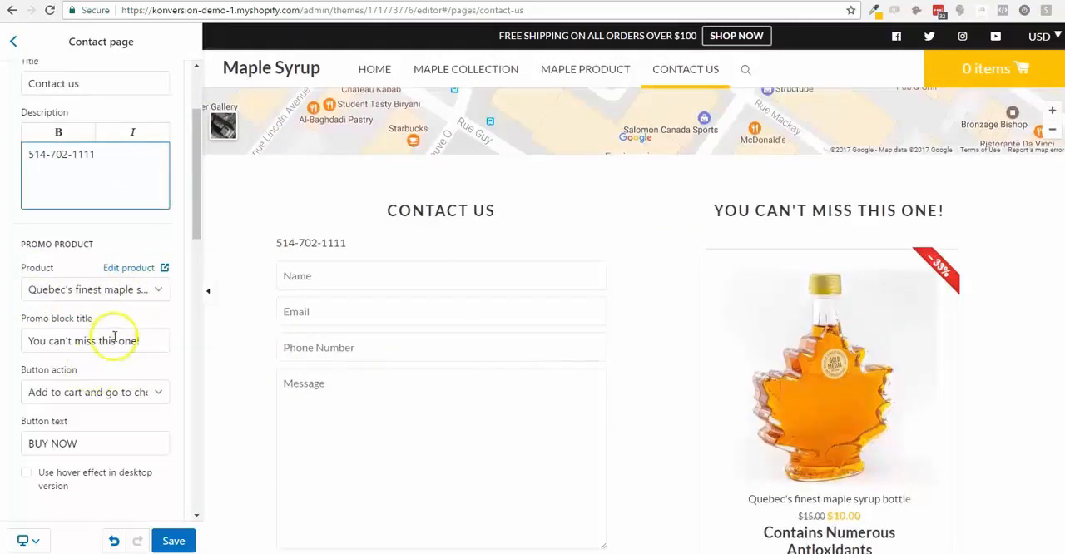
scroll(116, 332, "down", 3)
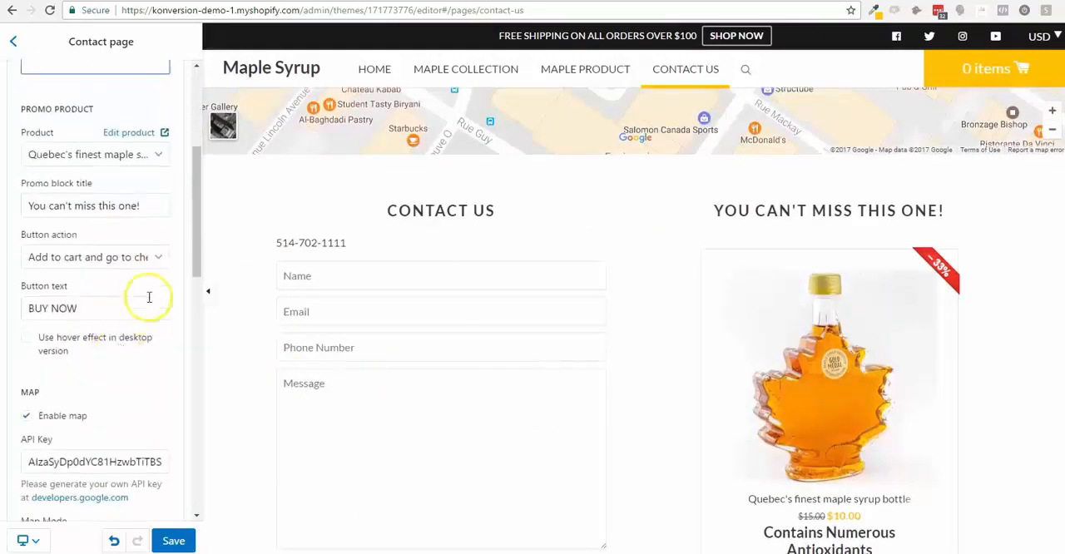
left_click(123, 206)
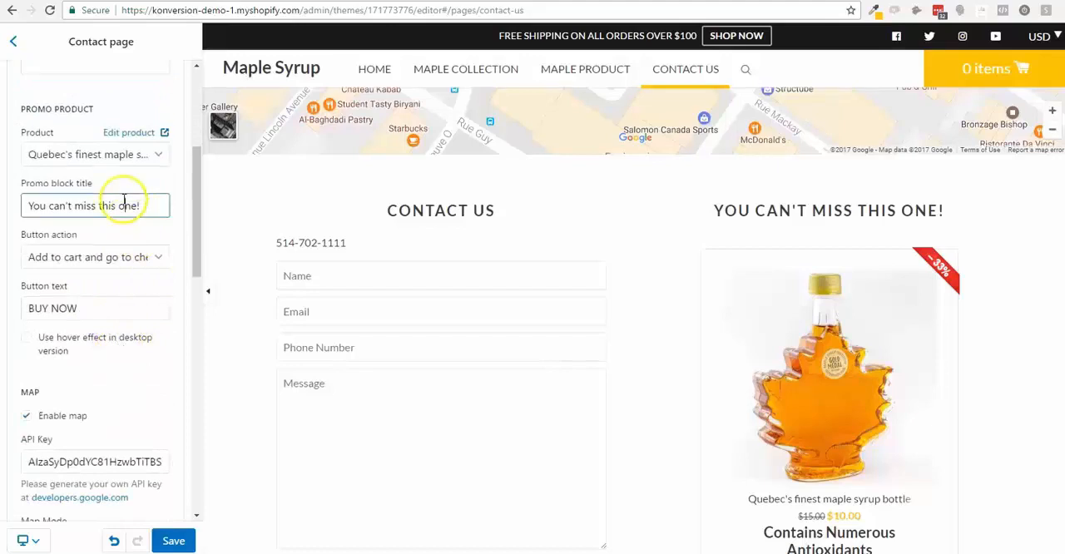
left_click(121, 257)
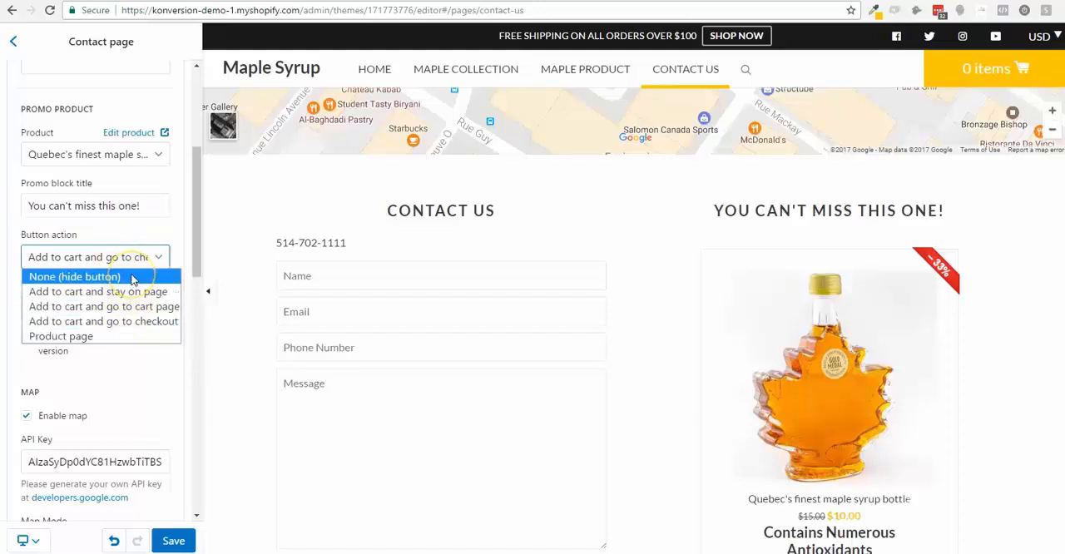
left_click(84, 321)
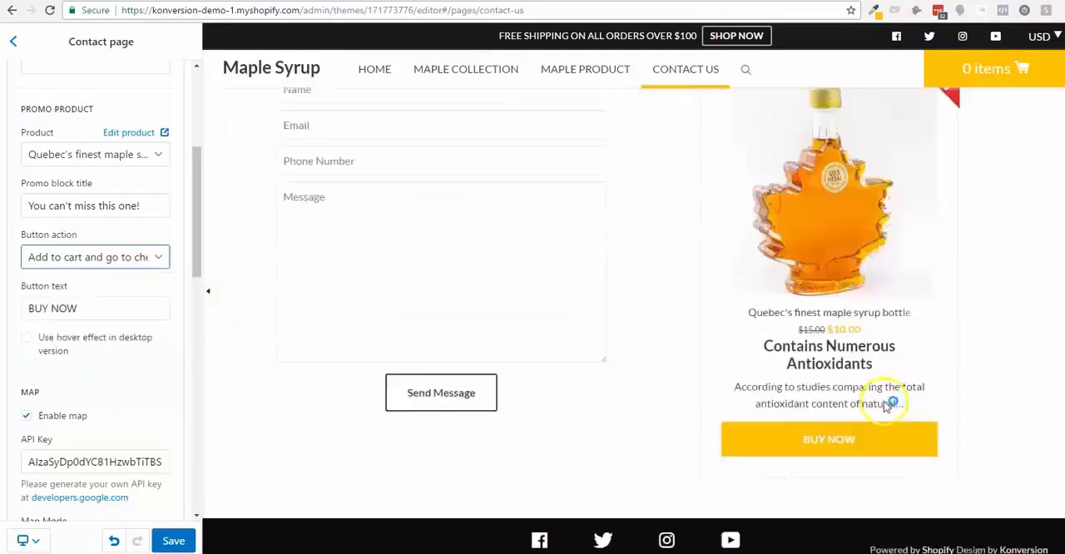
left_click(27, 338)
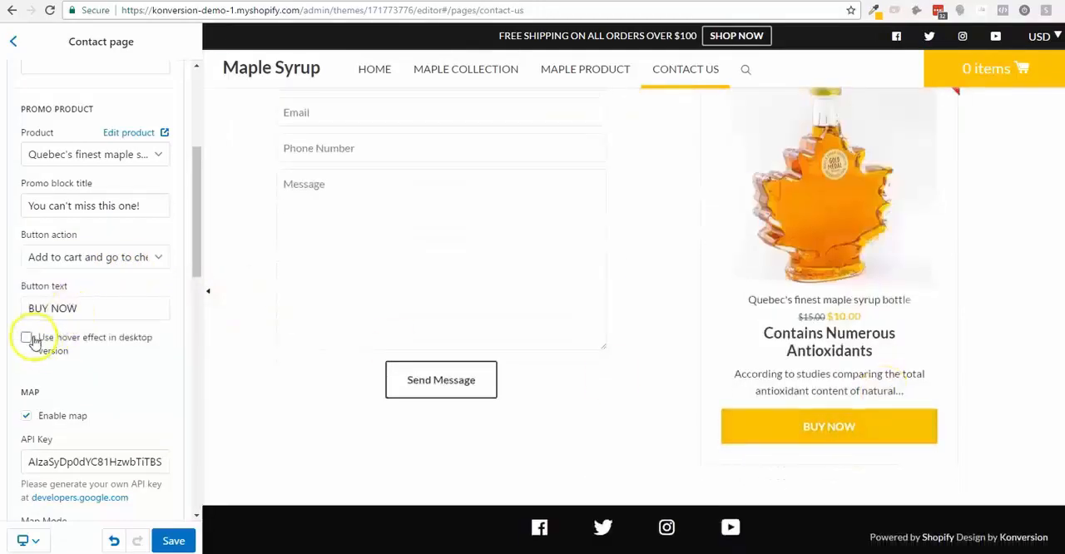
mouse_move(840, 223)
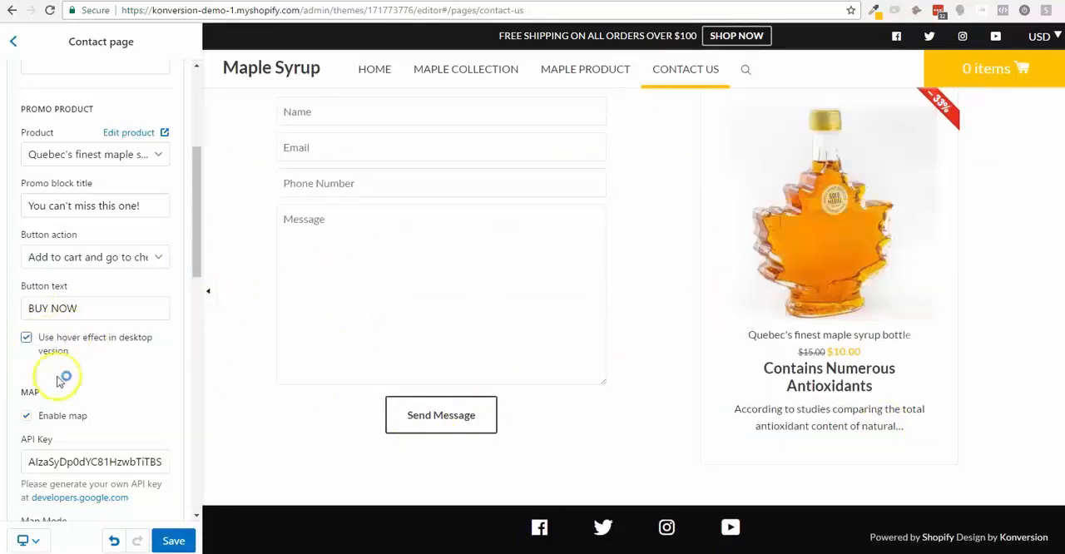
- Try disabling the contact page's map and enable it again
scroll(58, 380, "down", 3)
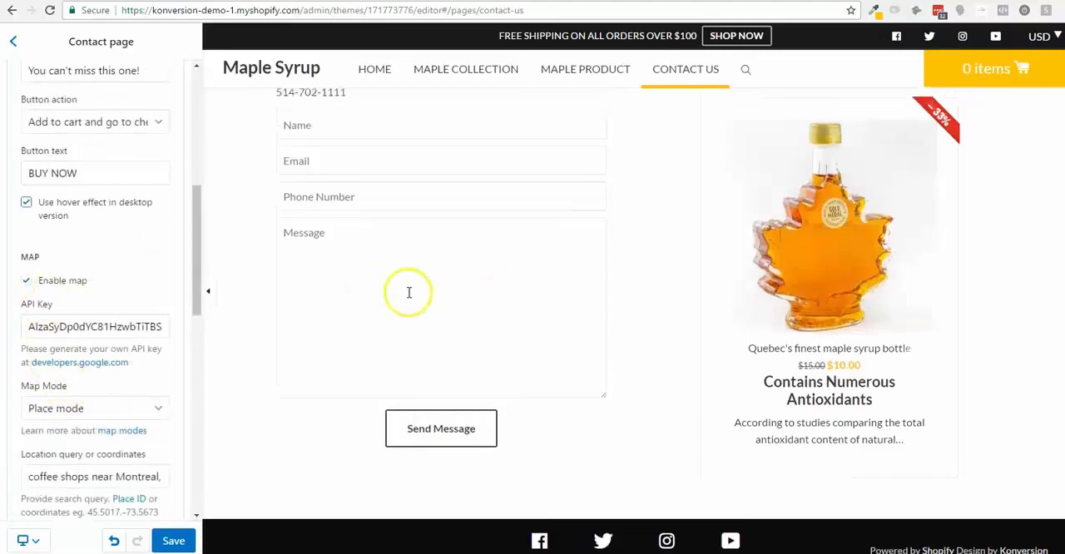
left_click(26, 280)
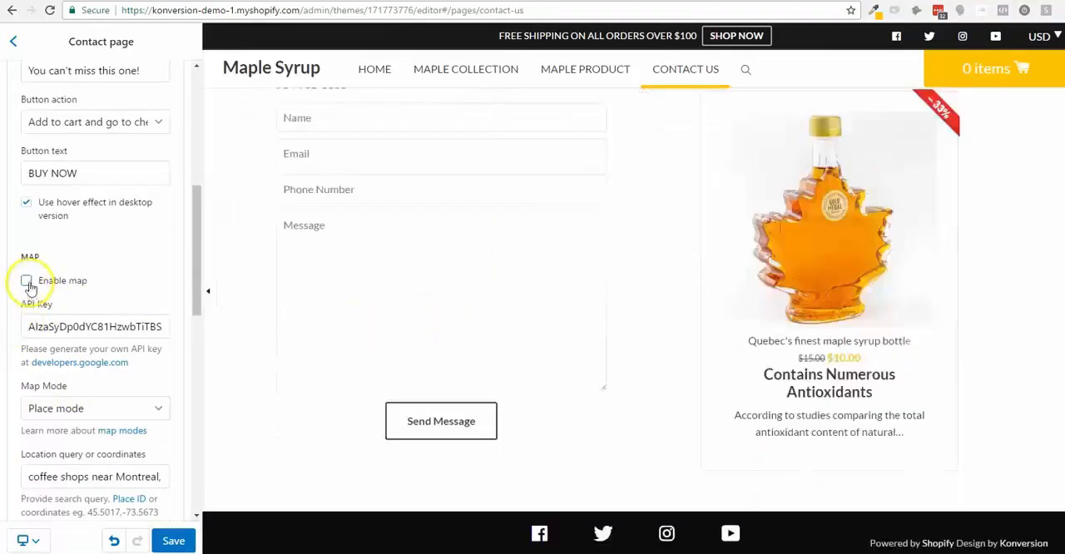
left_click(26, 282)
- Keep the contact page's map in Place mode, set its initial zoom to 15 and enable satellite view
scroll(119, 368, "down", 2)
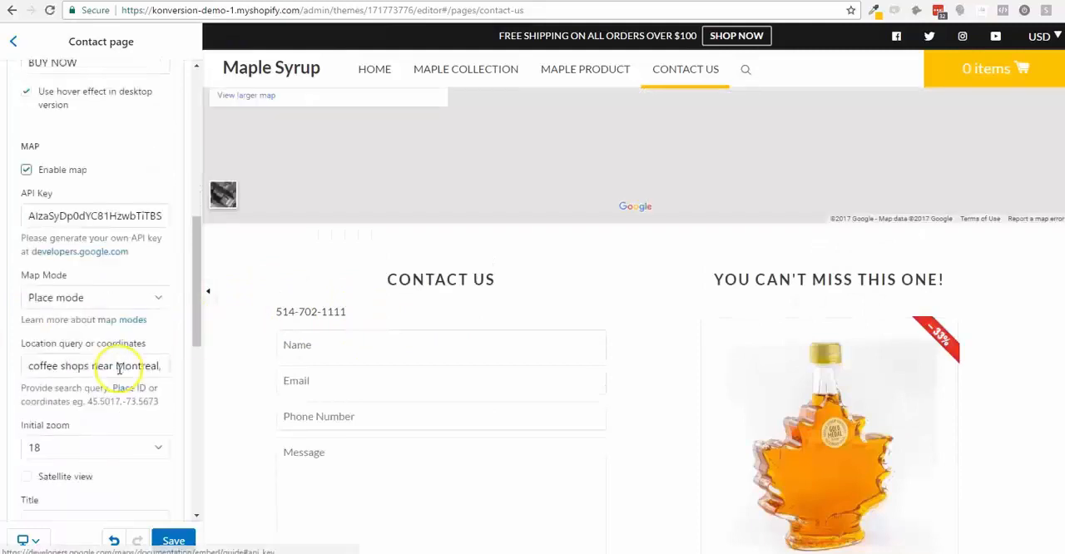
scroll(119, 369, "down", 1)
left_click(143, 283)
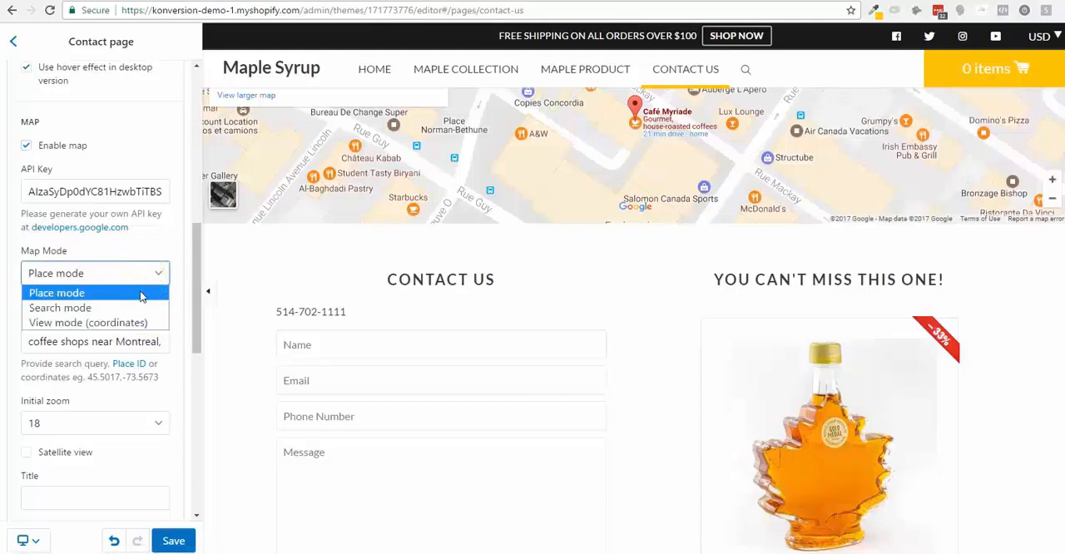
left_click(146, 275)
scroll(136, 357, "down", 1)
double_click(145, 273)
left_click(136, 355)
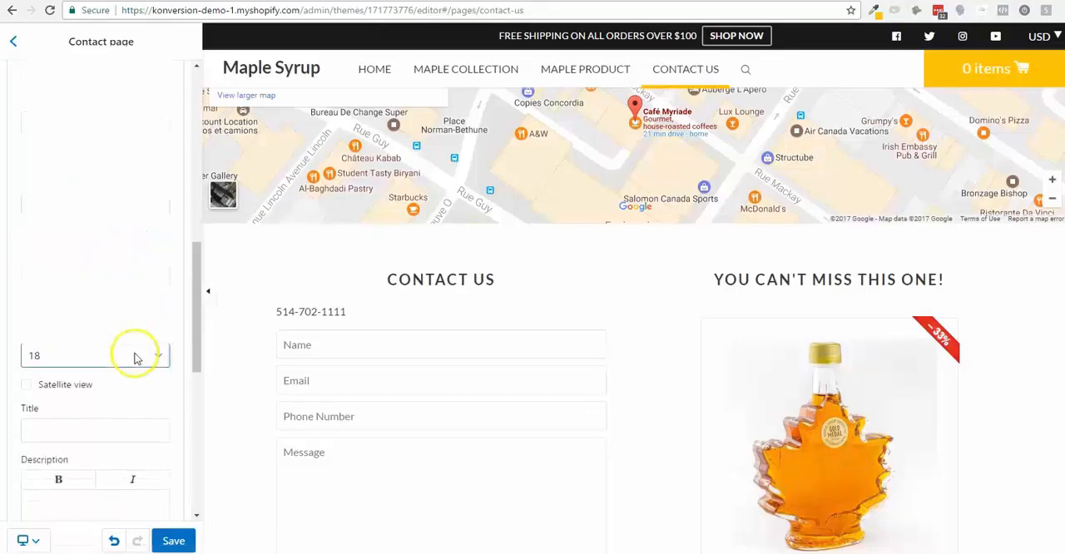
left_click(125, 264)
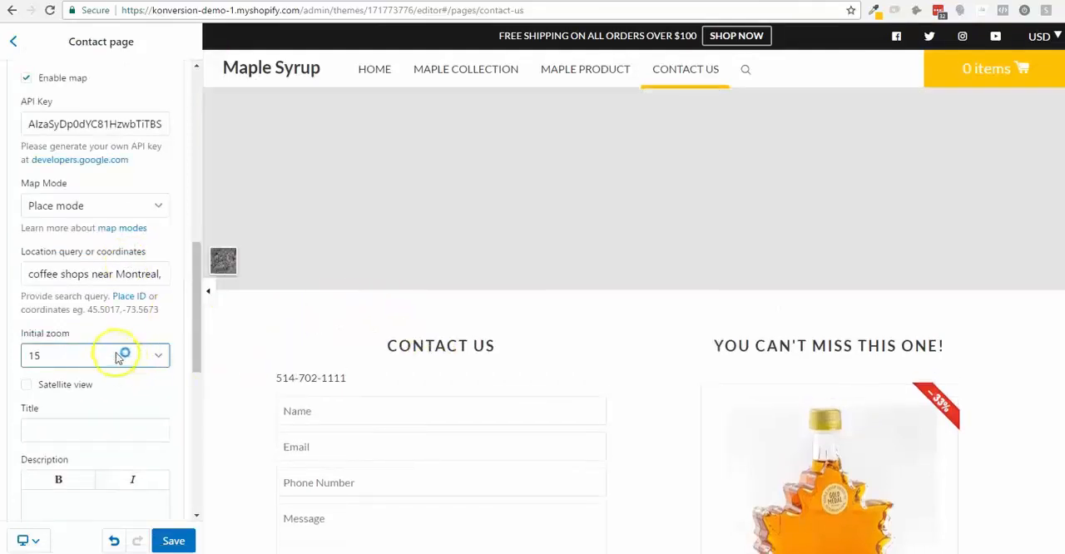
scroll(129, 378, "down", 3)
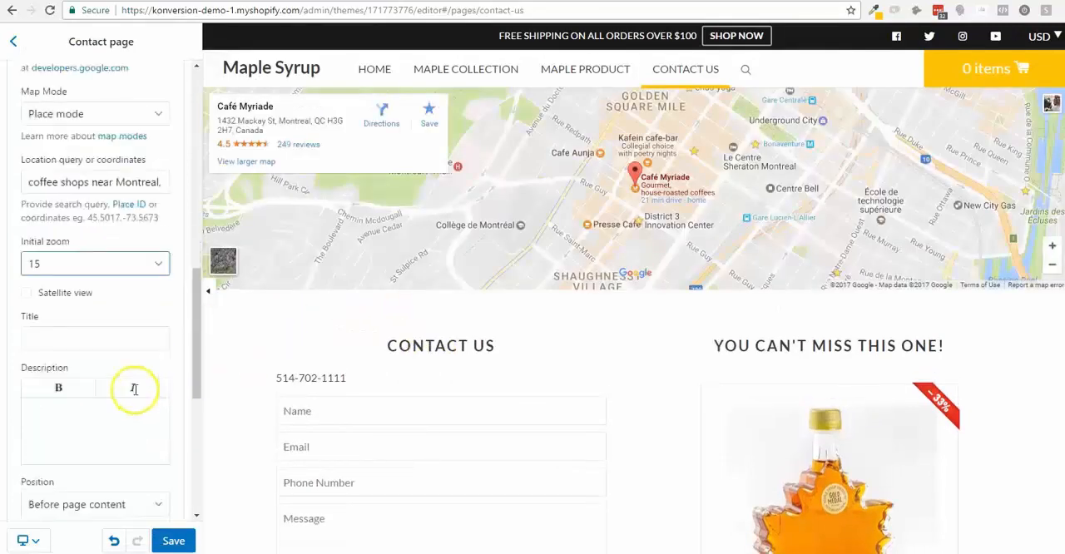
left_click(28, 253)
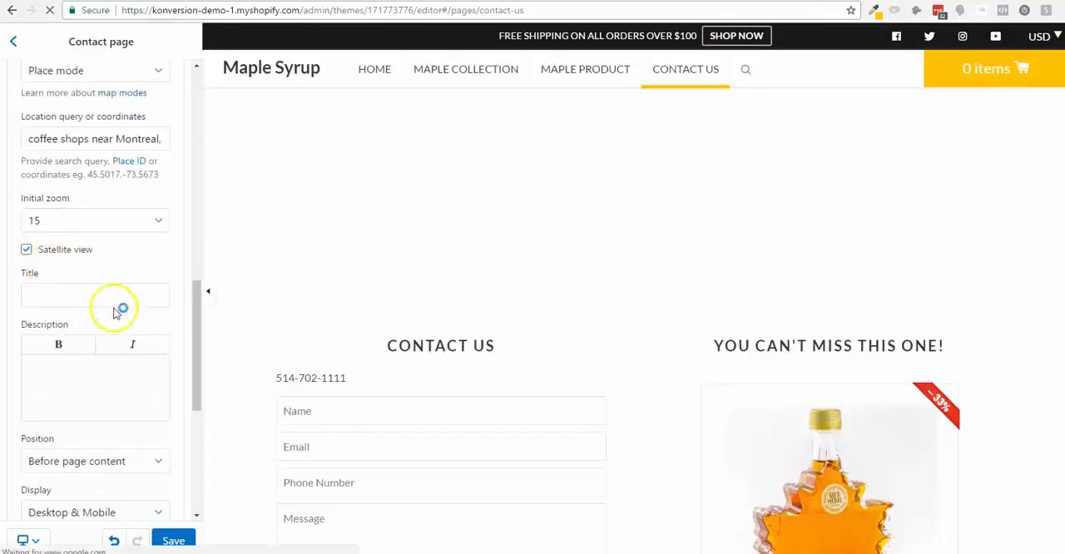
- Review the map's remaining settings and its display options, keeping Desktop & Mobile
scroll(119, 308, "down", 3)
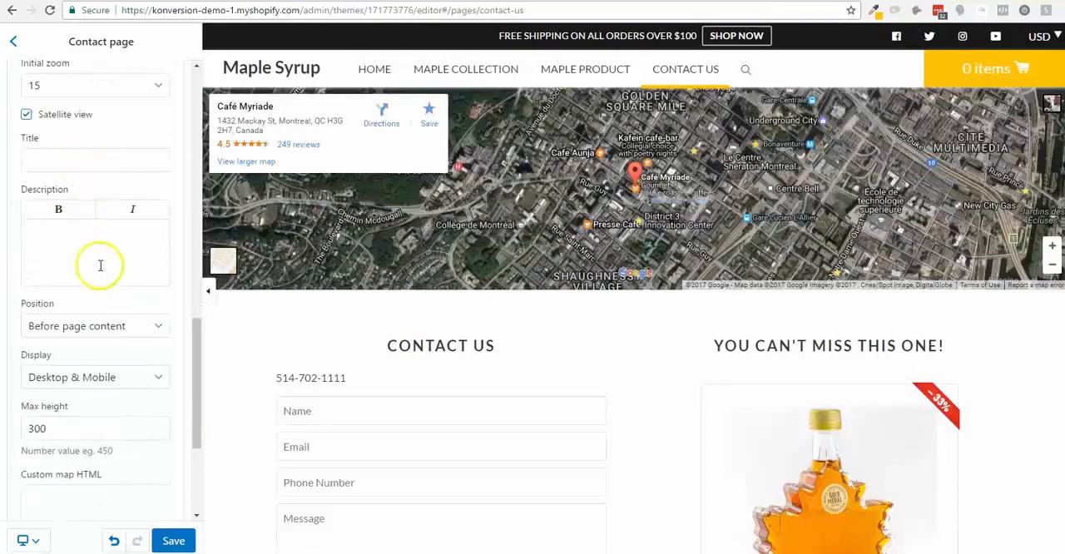
scroll(88, 349, "down", 3)
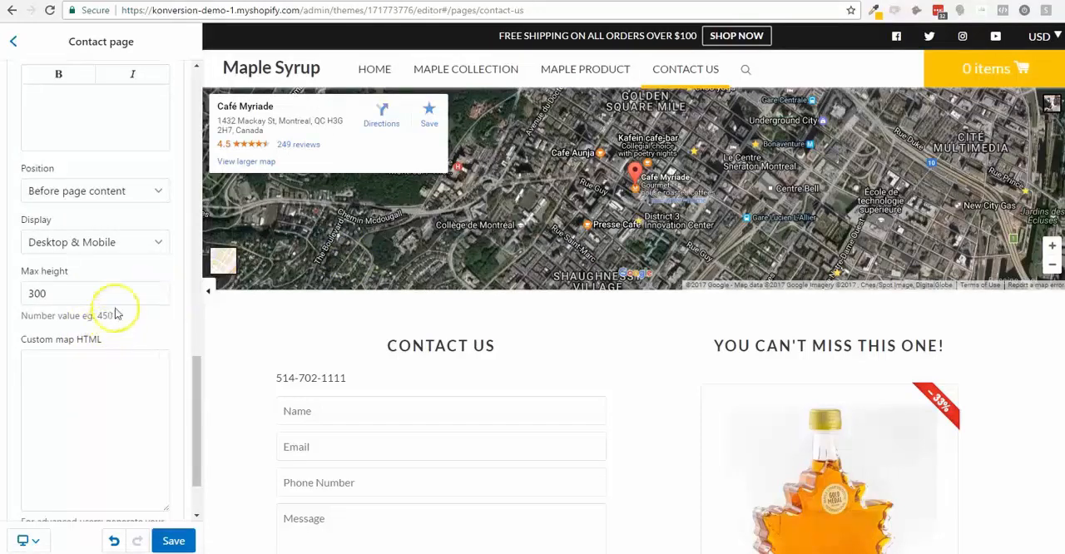
left_click(146, 242)
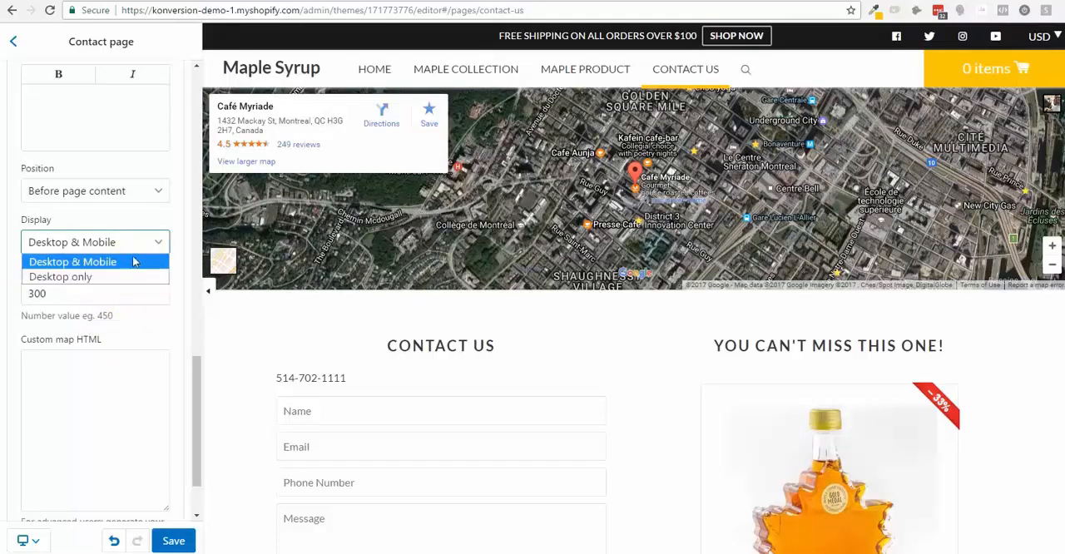
left_click(140, 225)
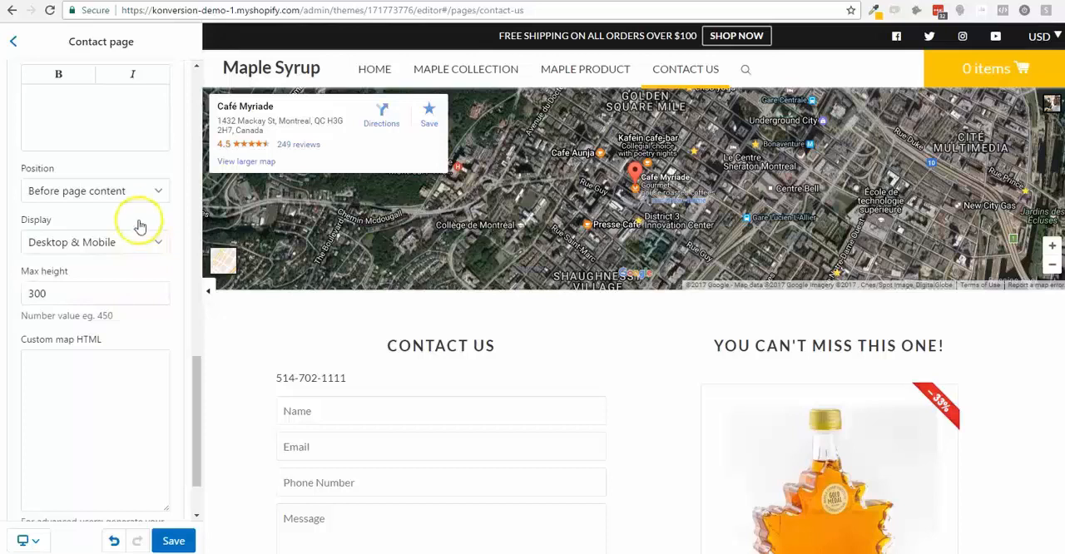
- Try the map position After page content, set it to After form and check the placement in the preview
scroll(133, 254, "down", 1)
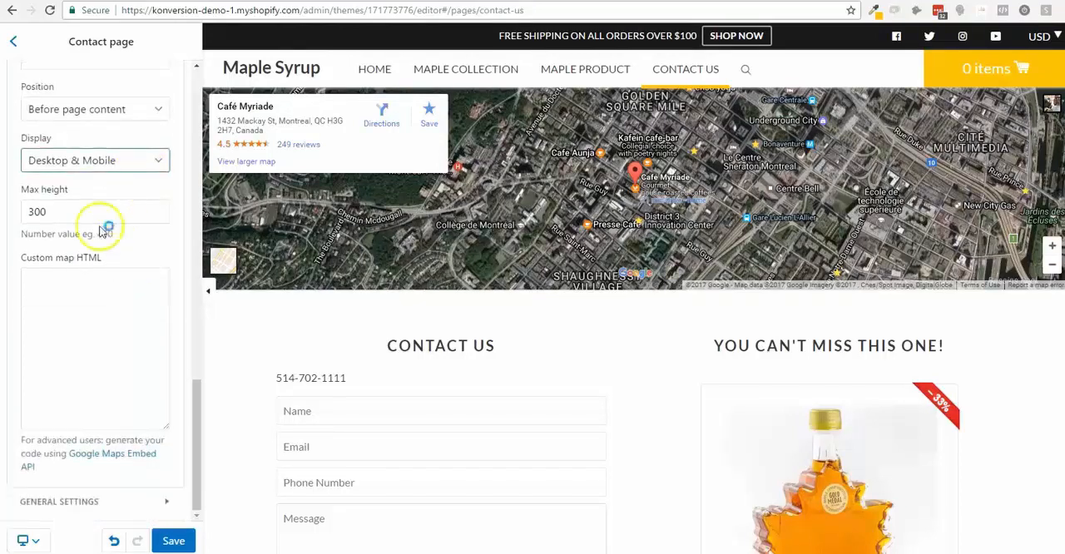
left_click(116, 112)
left_click(116, 143)
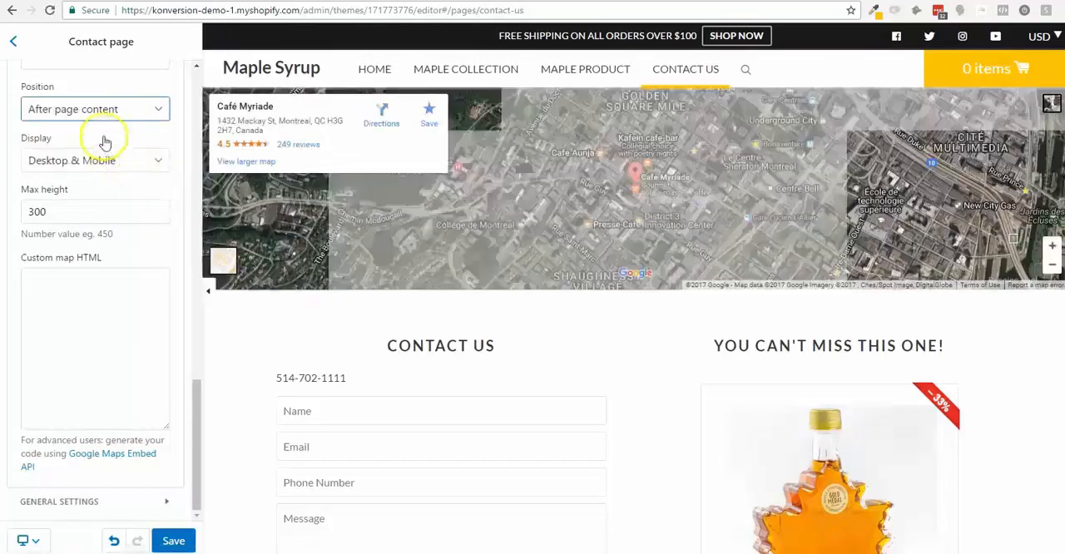
left_click(105, 107)
left_click(97, 158)
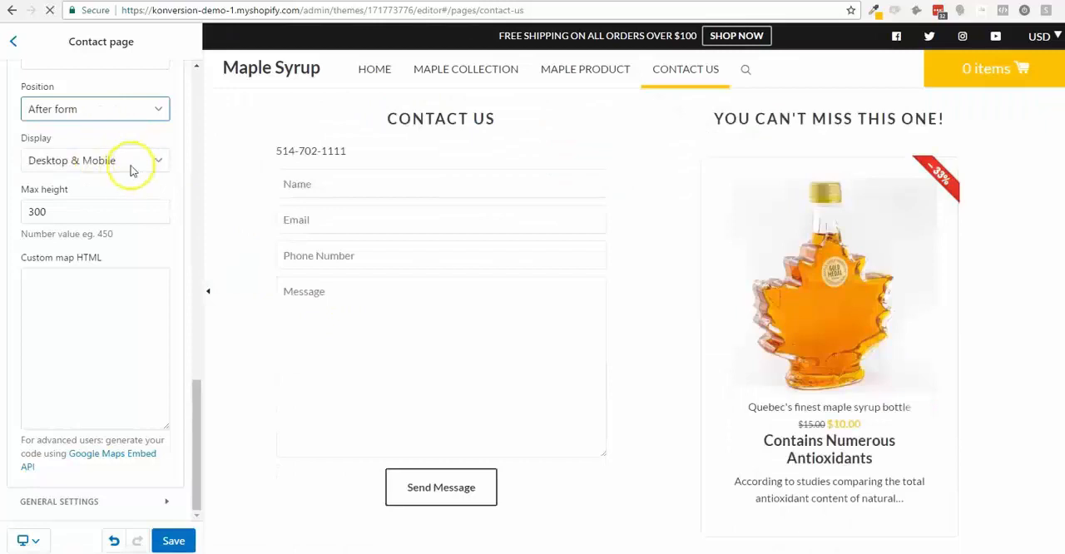
scroll(546, 247, "down", 3)
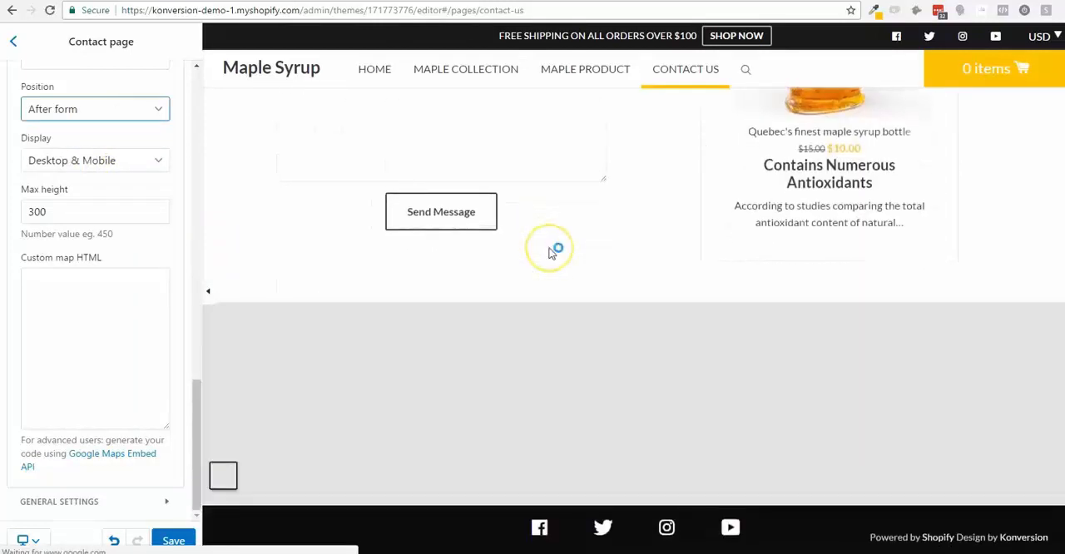
scroll(550, 248, "up", 4)
scroll(550, 249, "down", 4)
scroll(550, 254, "up", 4)
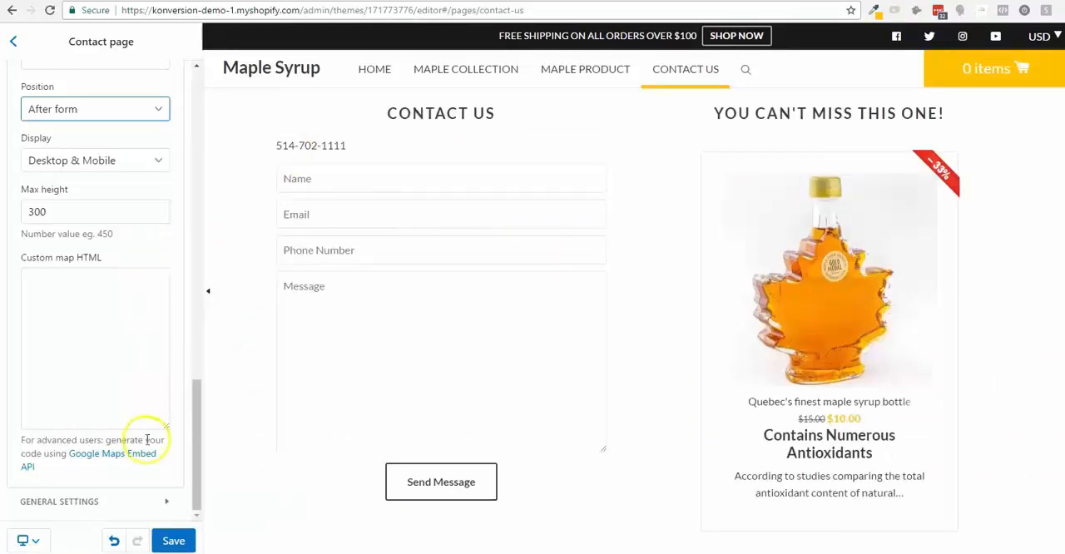
- Review the contact page's map and promo product settings and look through the products available for promotion
scroll(93, 289, "up", 2)
scroll(94, 289, "up", 3)
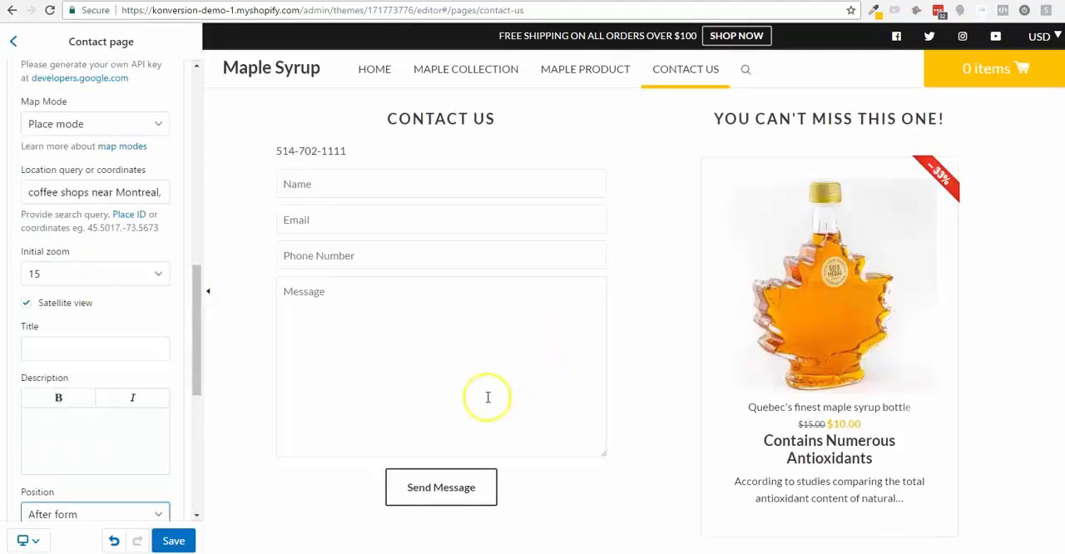
scroll(83, 330, "up", 4)
scroll(54, 283, "up", 4)
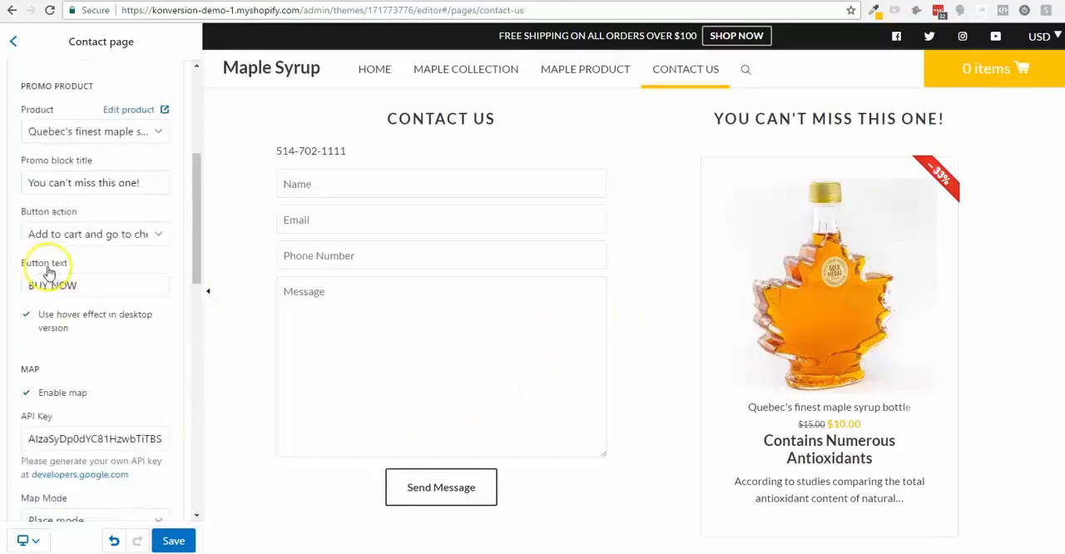
scroll(45, 330, "down", 3)
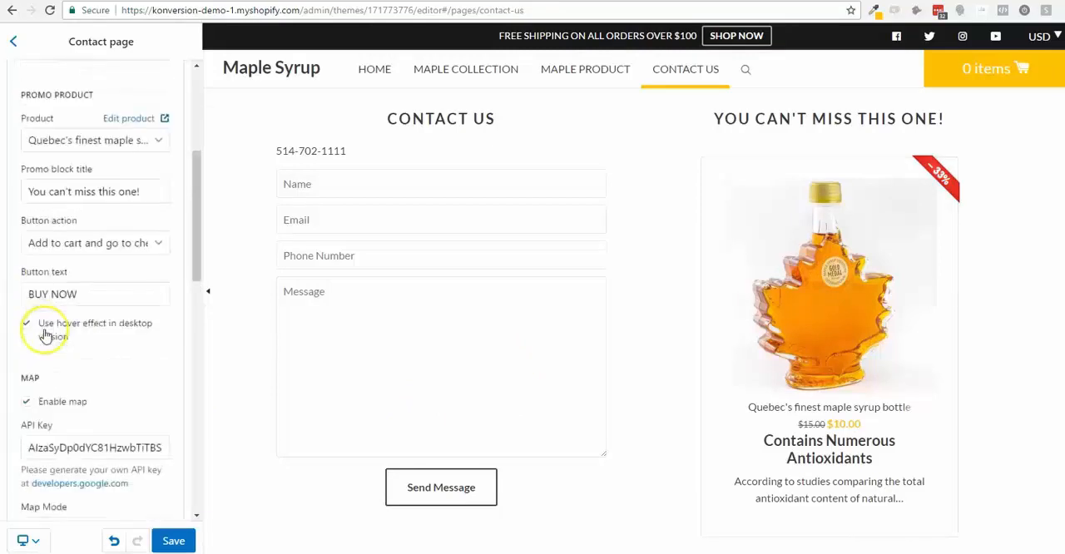
scroll(49, 316, "up", 1)
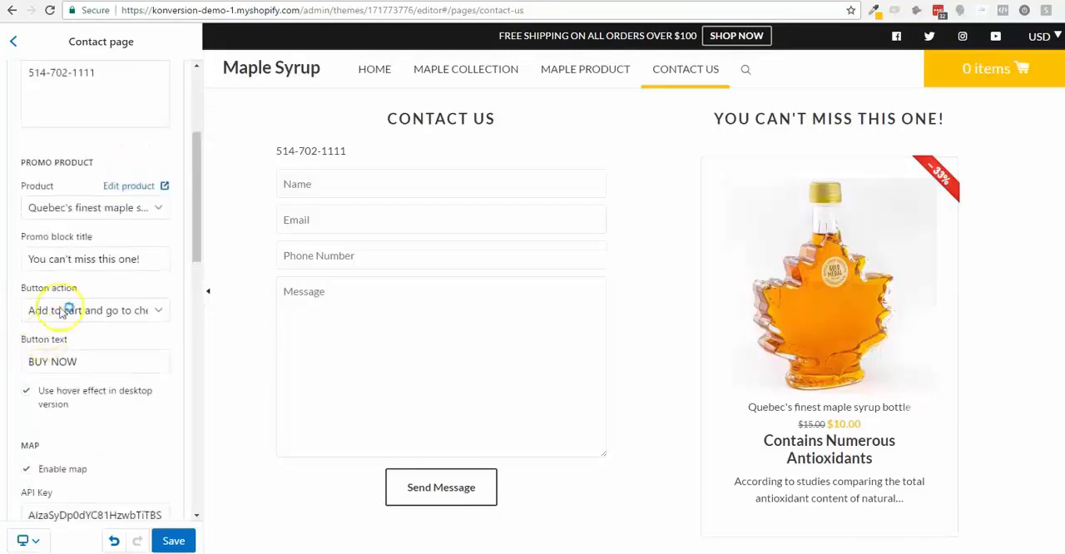
left_click(127, 212)
left_click(127, 212)
left_click(130, 214)
left_click(129, 215)
left_click(121, 216)
left_click(115, 218)
left_click(96, 210)
left_click(91, 210)
left_click(74, 208)
left_click(78, 208)
left_click(90, 209)
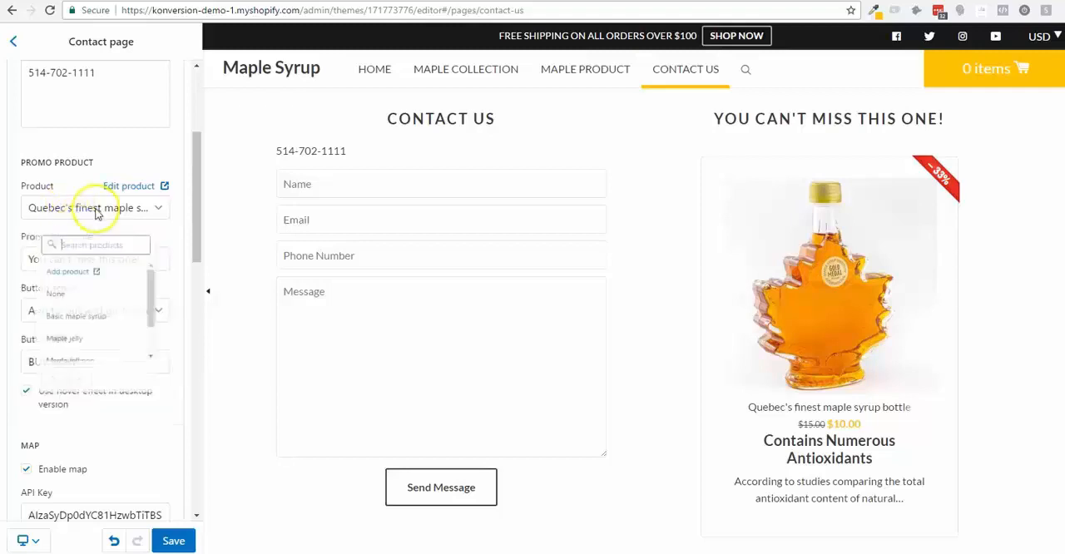
left_click(164, 211)
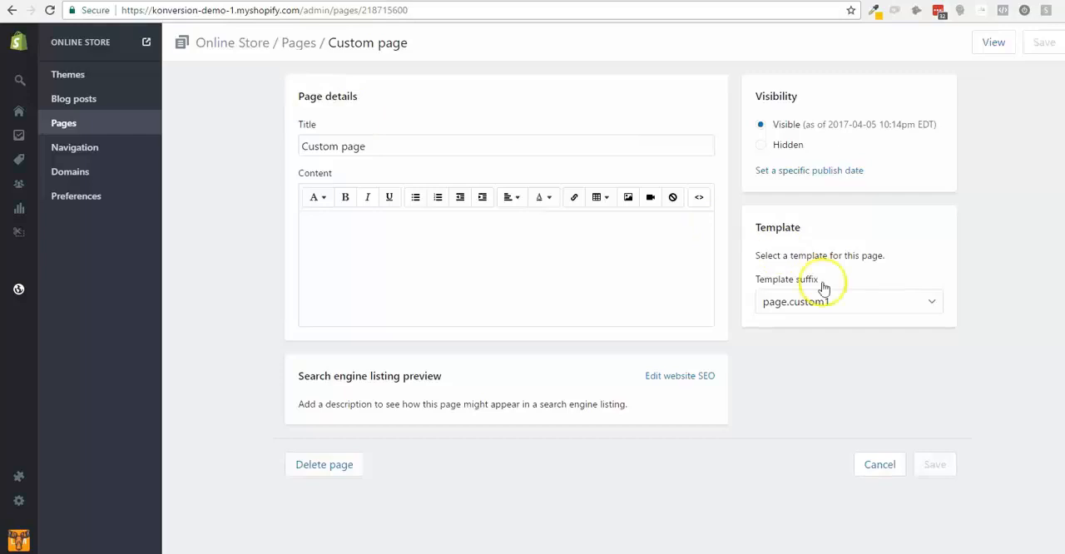
- Review the template suffixes available for the custom page, keeping page.custom1
left_click(857, 292)
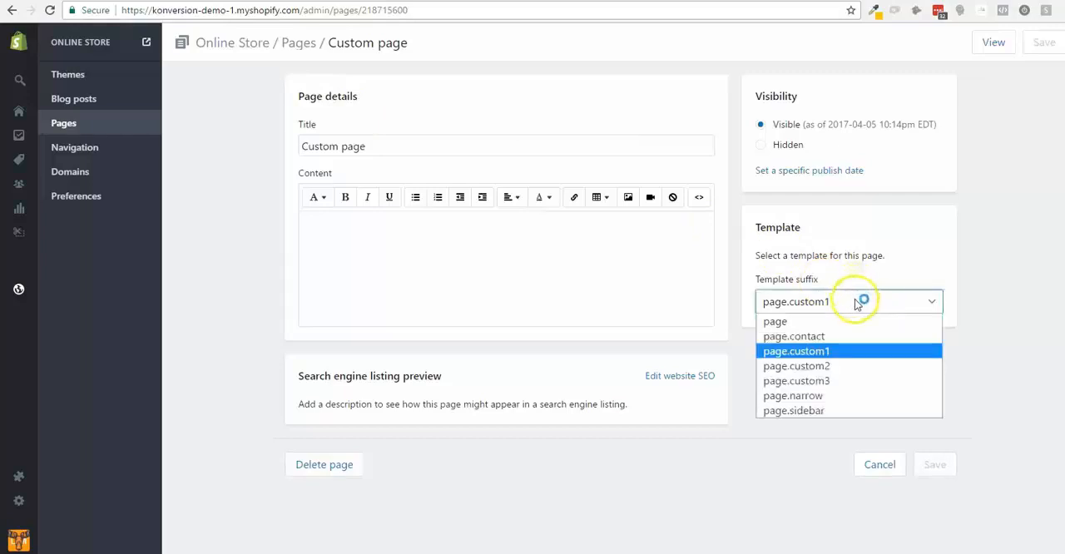
left_click(853, 359)
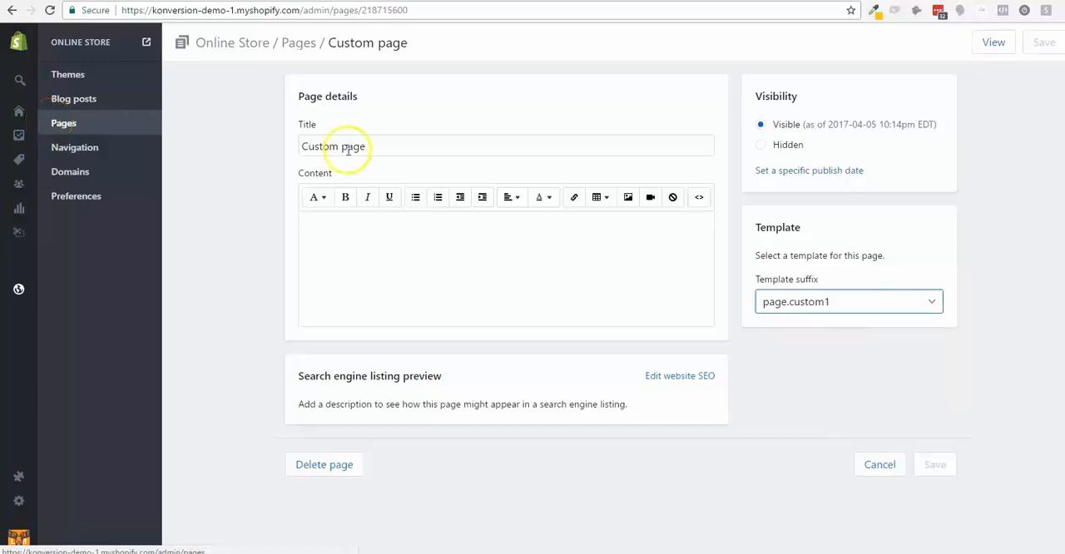
left_click(832, 302)
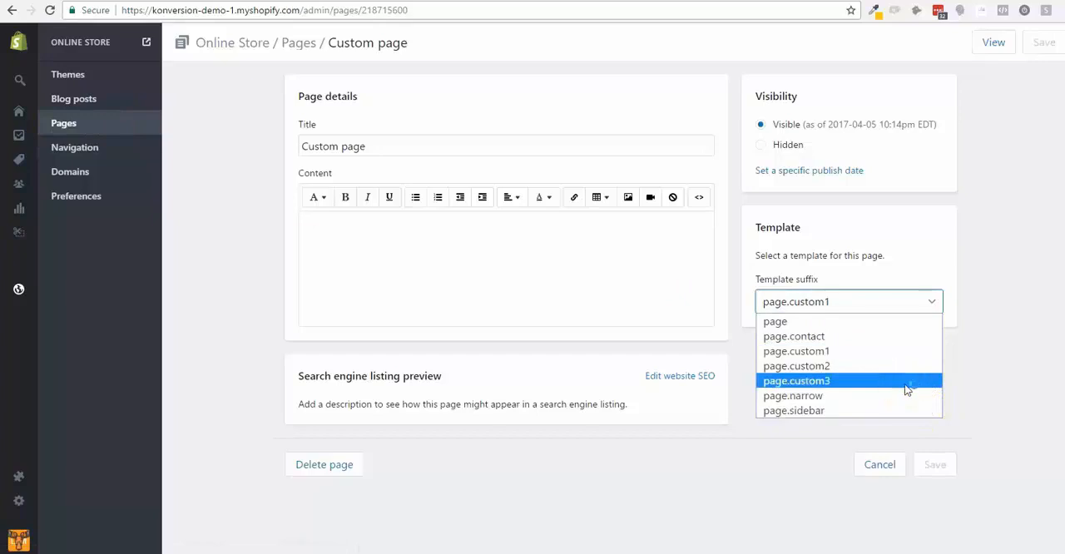
left_click(997, 371)
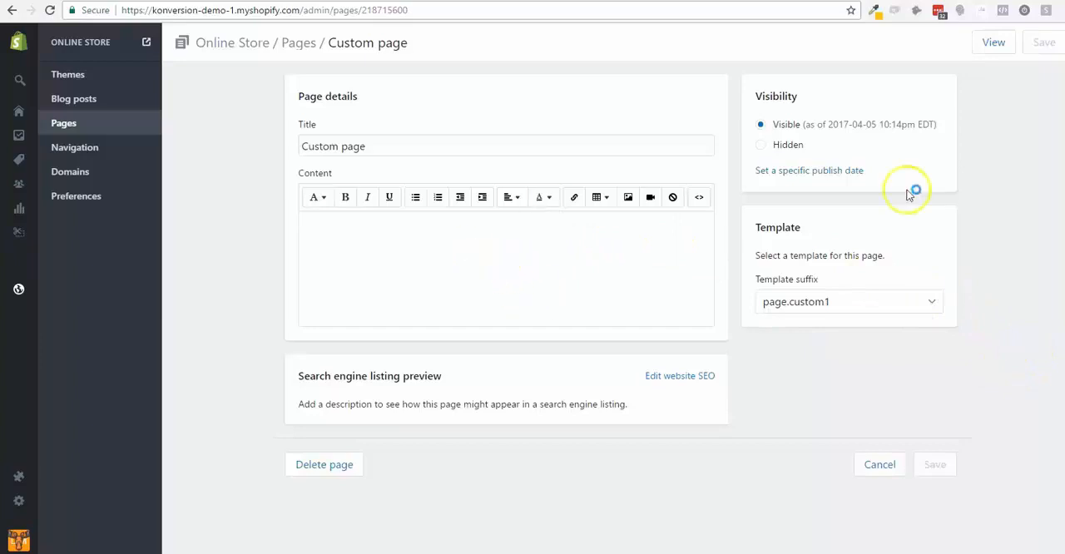
- Enter the lines bdfoewbfhbfubr, eirnubrwbeprbr and qwireiprbwre in the custom page's content, insert the smiley pancake plate image at Grande (600x600) and save
left_click(461, 248)
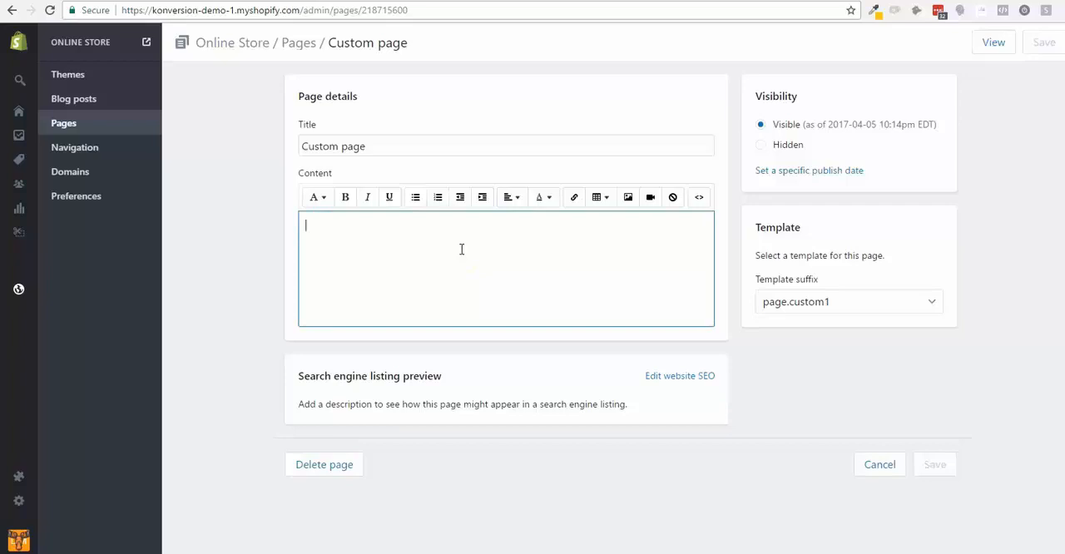
type("bdfoewbfhbfubr")
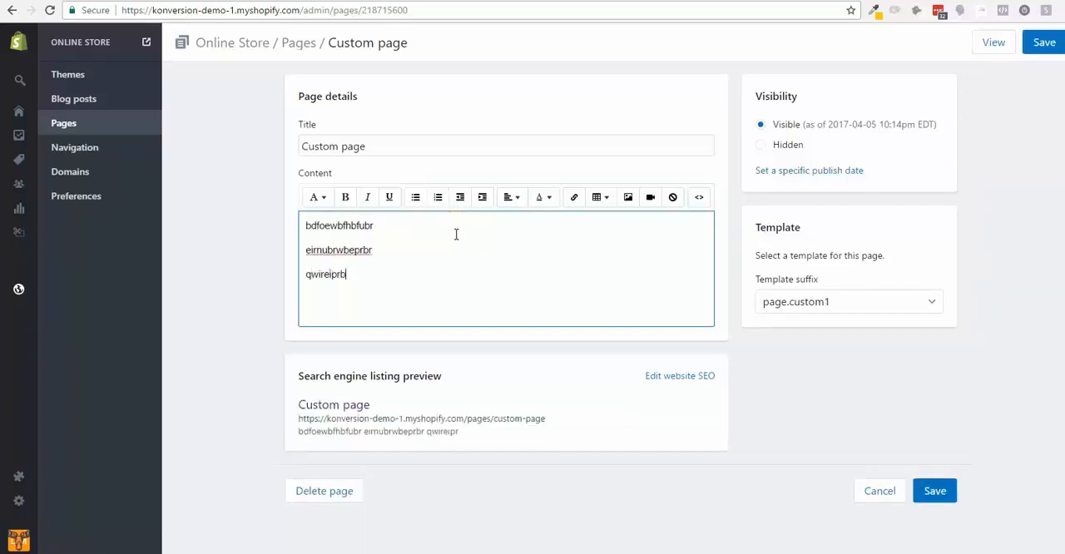
left_click(627, 197)
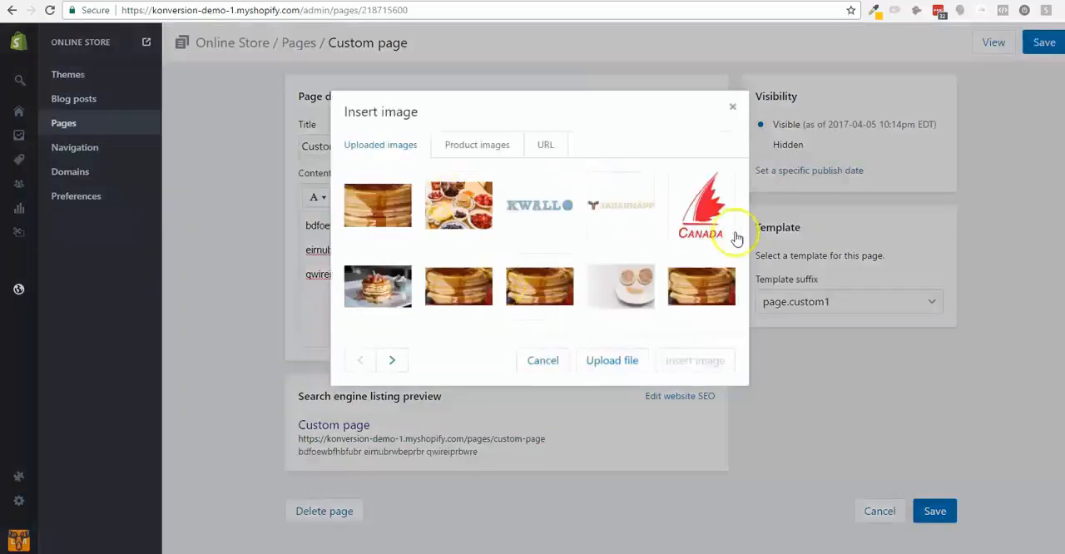
left_click(633, 292)
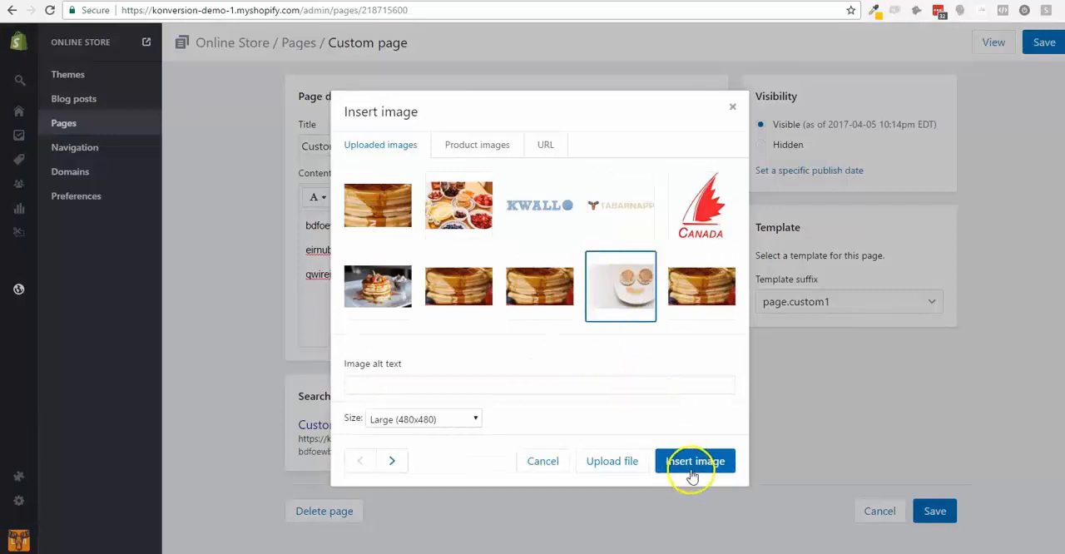
left_click(449, 420)
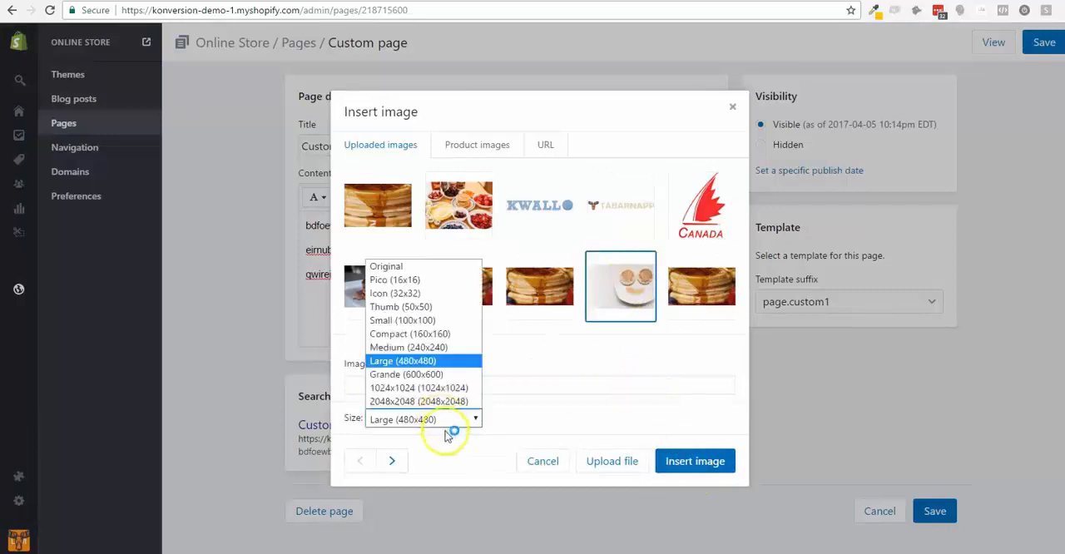
left_click(440, 376)
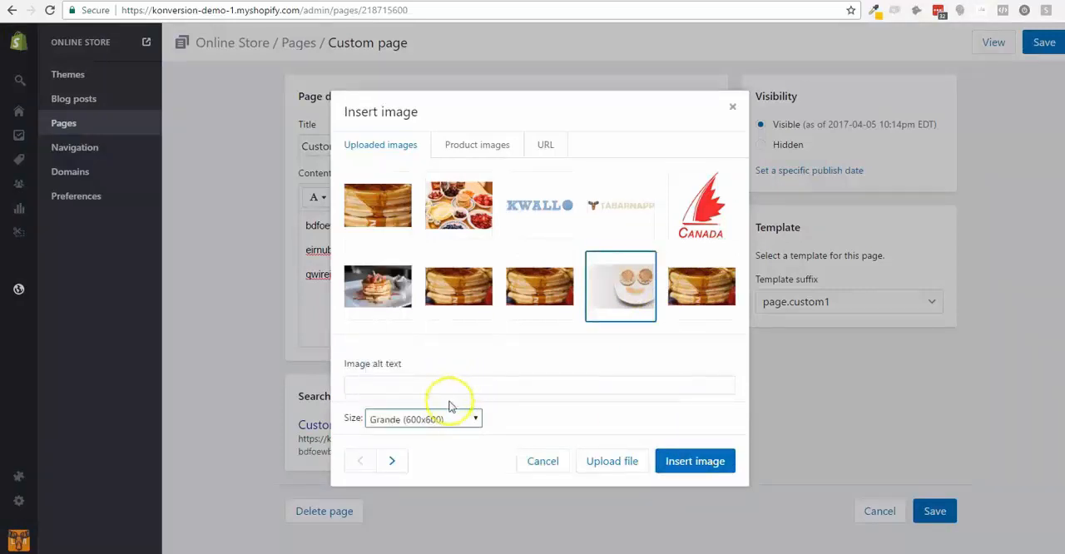
left_click(439, 420)
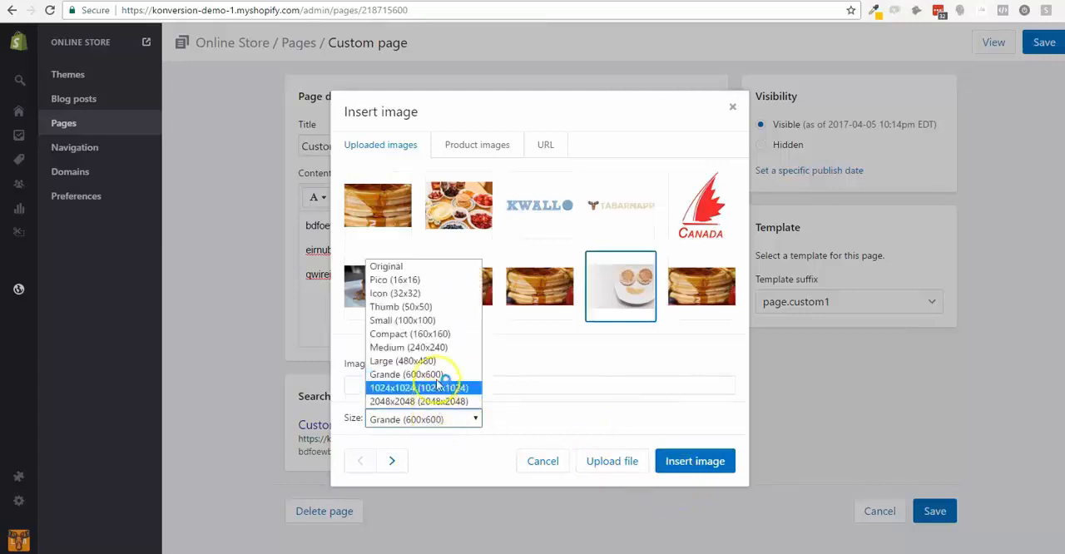
left_click(415, 364)
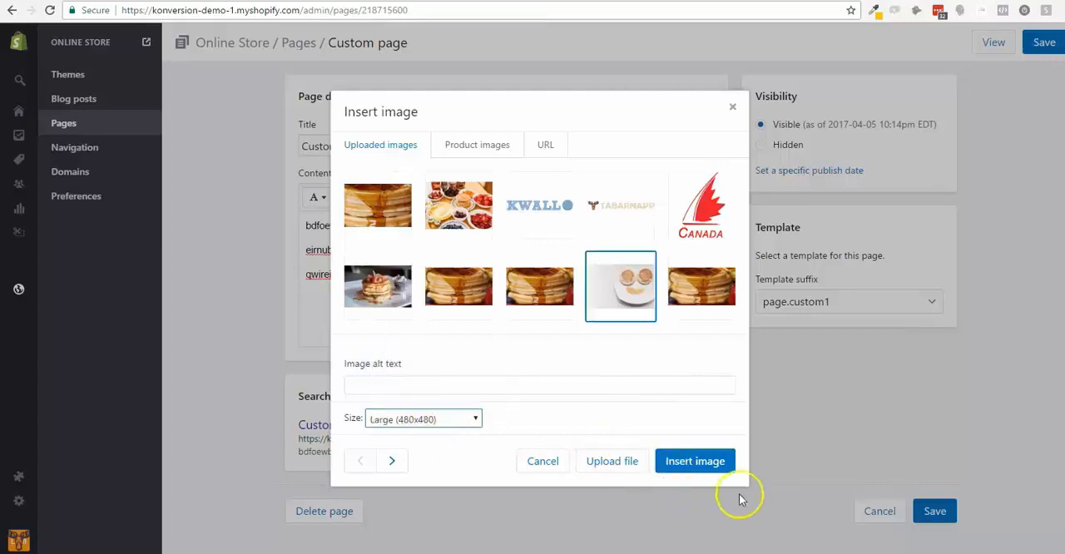
left_click(439, 420)
left_click(439, 376)
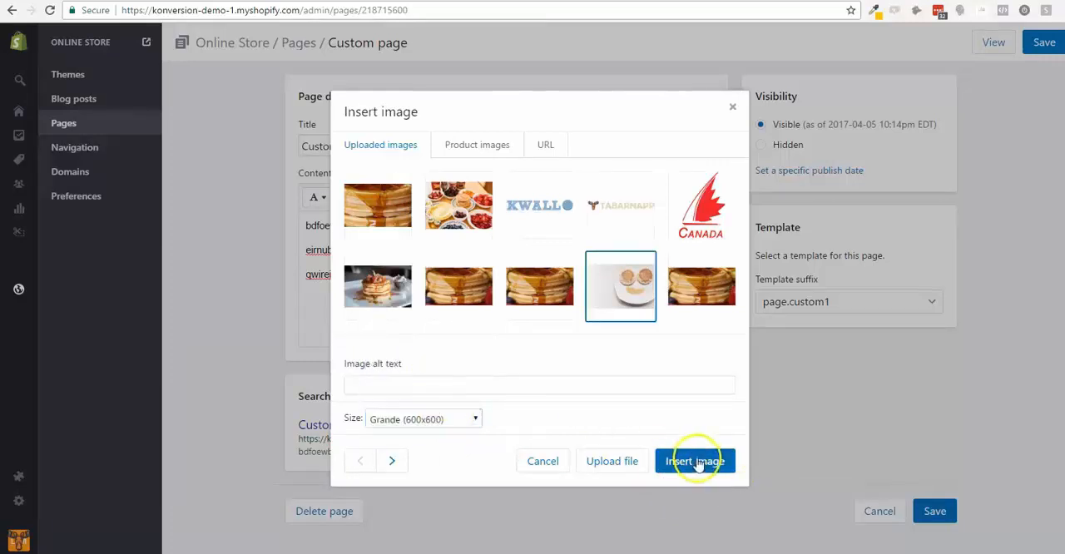
left_click(697, 459)
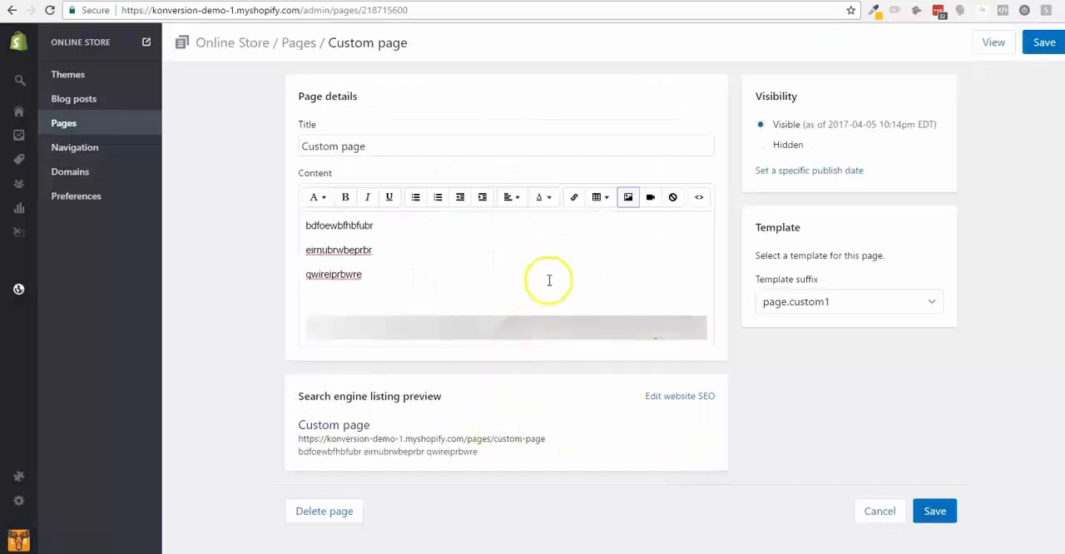
left_click(1040, 43)
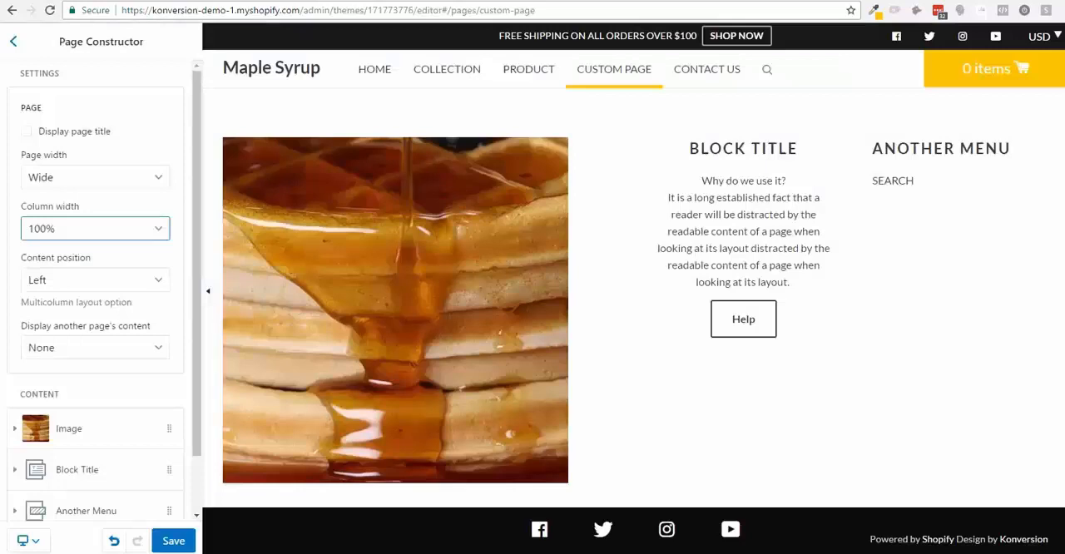
- Reload the custom page in the theme preview, compare it with the page's saved content and open the Page Constructor settings
left_click(613, 77)
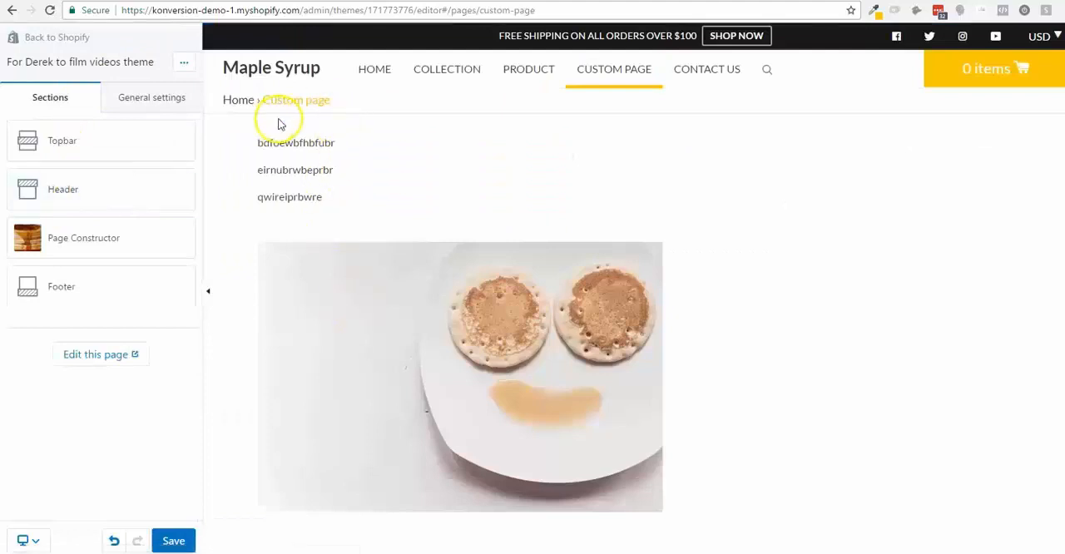
scroll(428, 291, "down", 3)
scroll(427, 291, "up", 3)
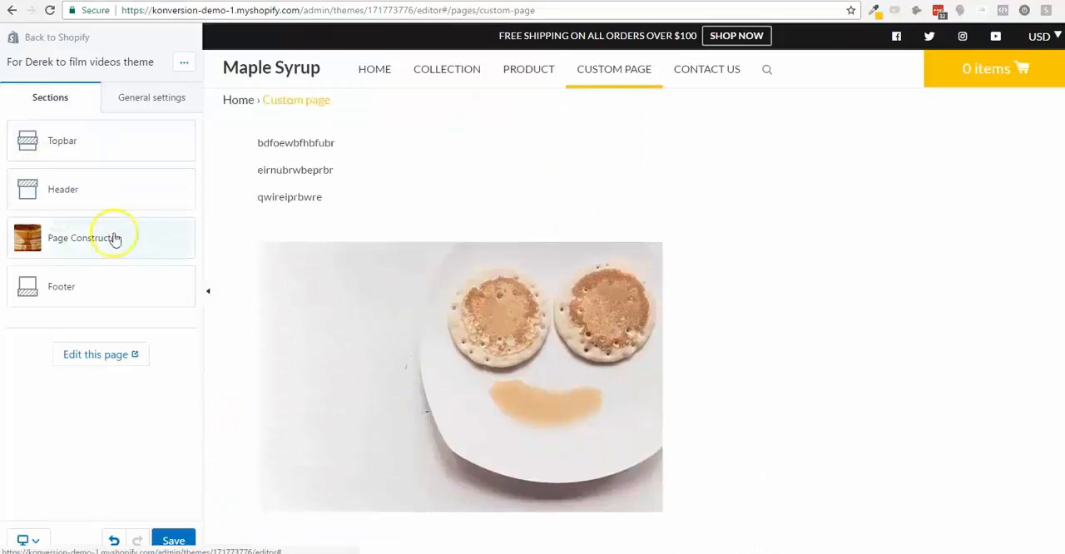
left_click(147, 231)
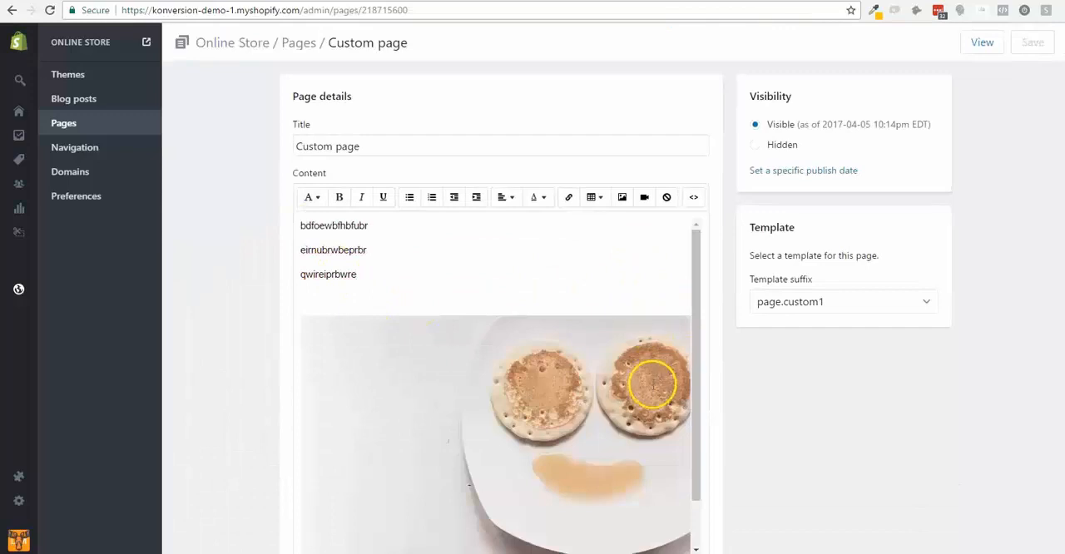
scroll(654, 386, "down", 1)
scroll(654, 385, "up", 1)
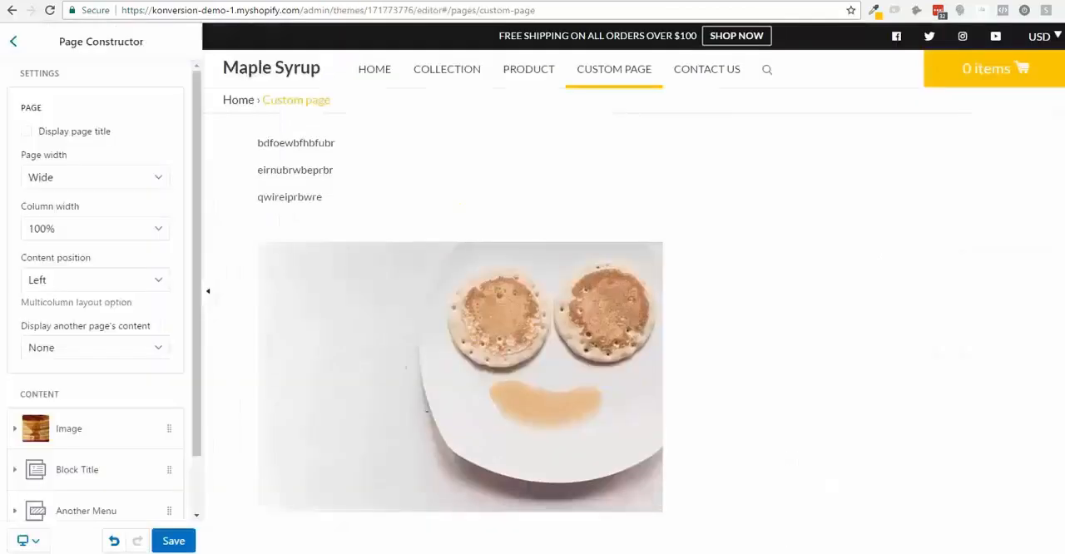
- Display the custom page's title and try the page widths Narrow and Narrower before returning to Wide
left_click(55, 137)
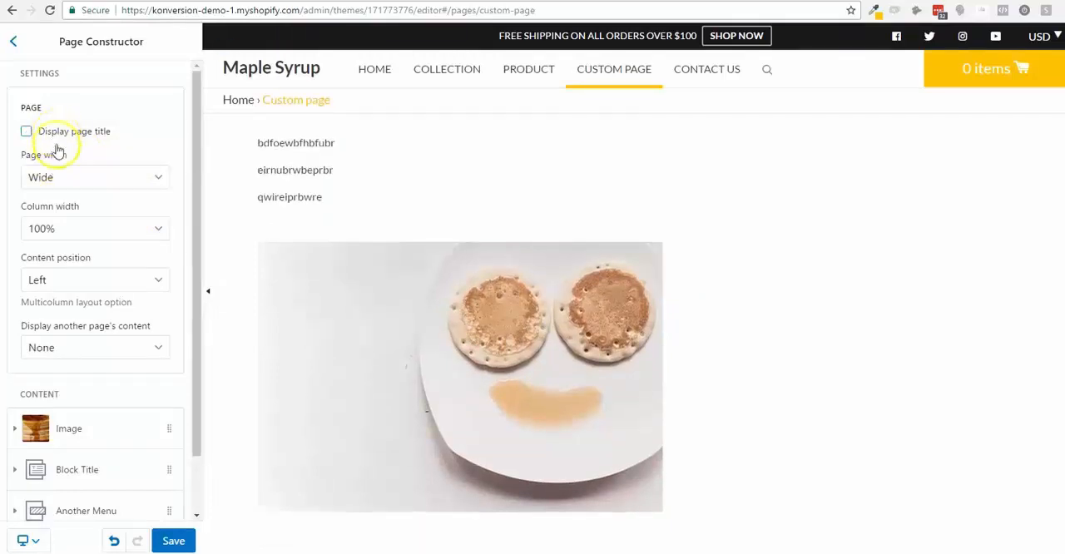
left_click(59, 133)
left_click(106, 175)
left_click(107, 230)
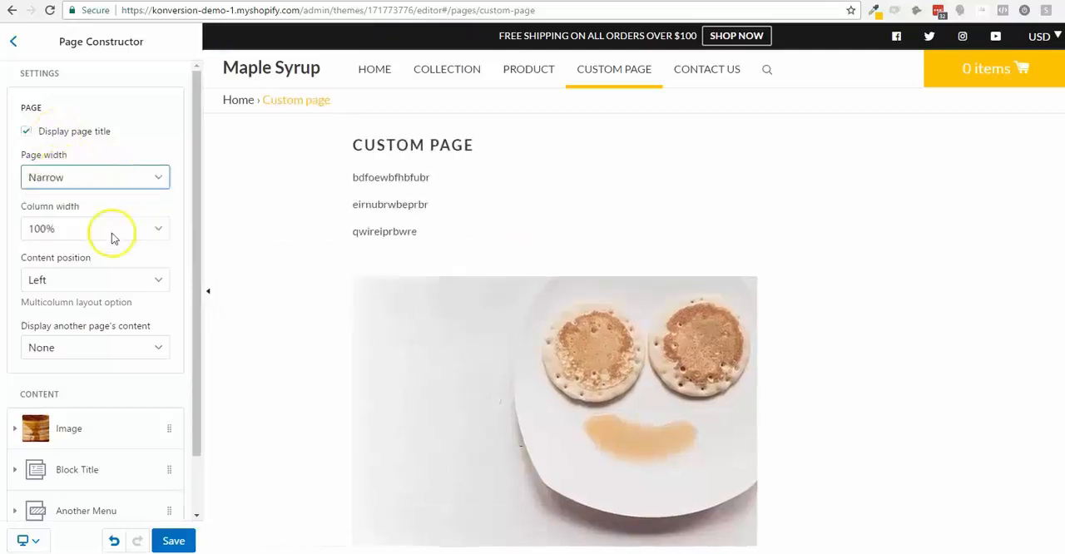
left_click(112, 178)
left_click(101, 241)
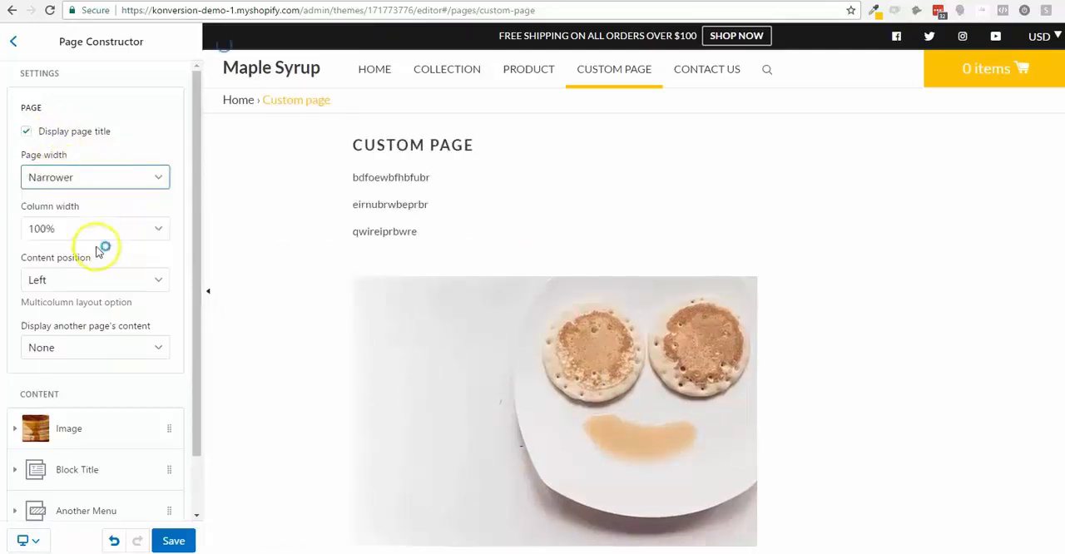
left_click(108, 180)
left_click(98, 197)
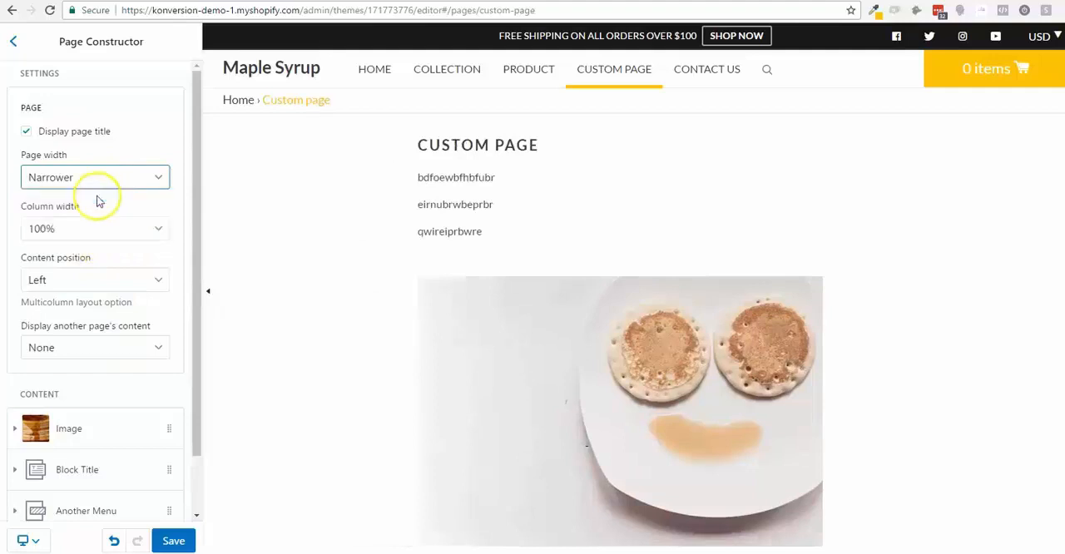
- Set the custom page's column width to 50% and check how the page content sits beside the image and text blocks
left_click(105, 229)
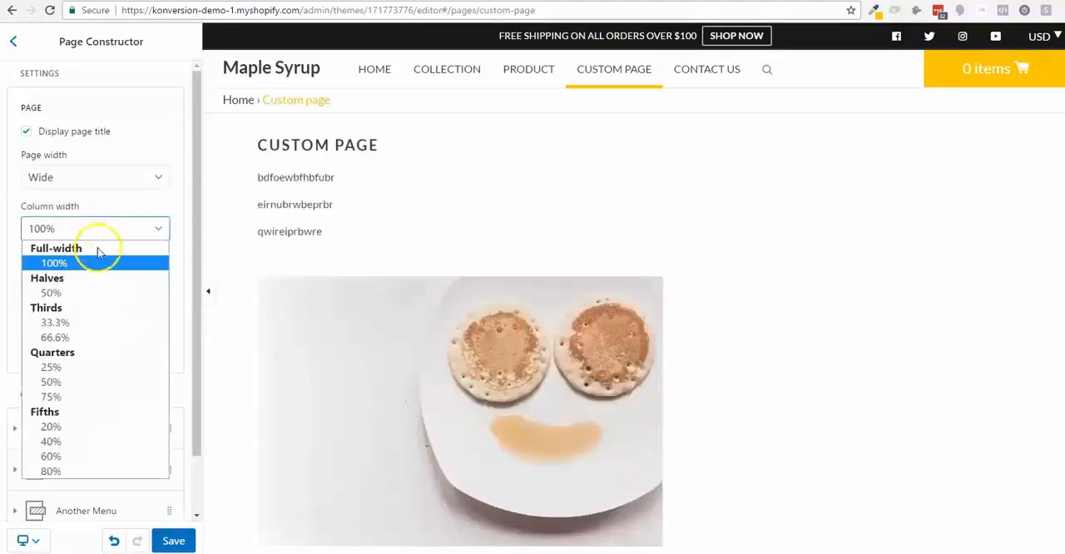
left_click(124, 221)
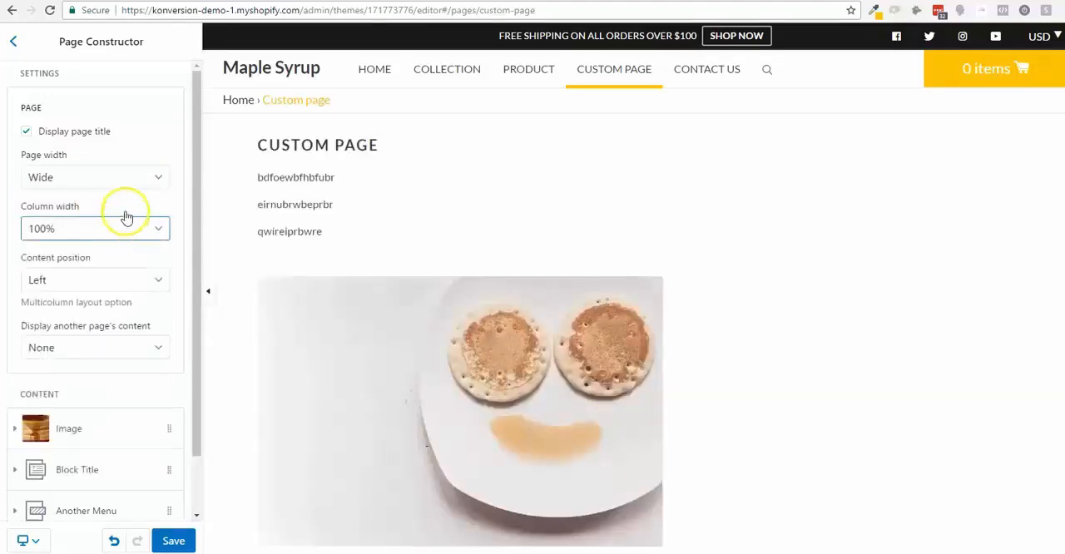
scroll(124, 219, "down", 2)
scroll(116, 393, "up", 1)
scroll(113, 374, "down", 1)
left_click(106, 163)
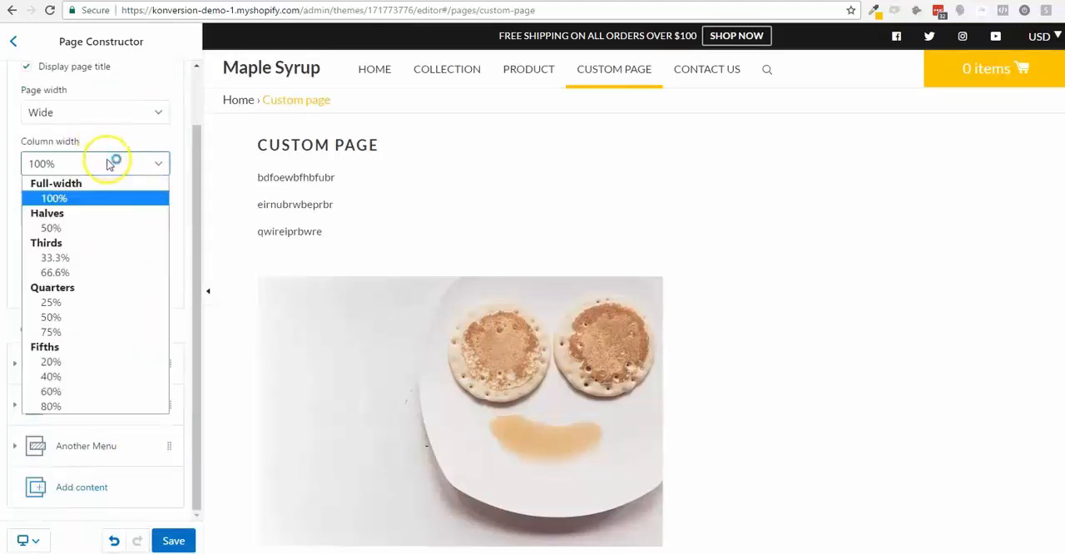
left_click(97, 229)
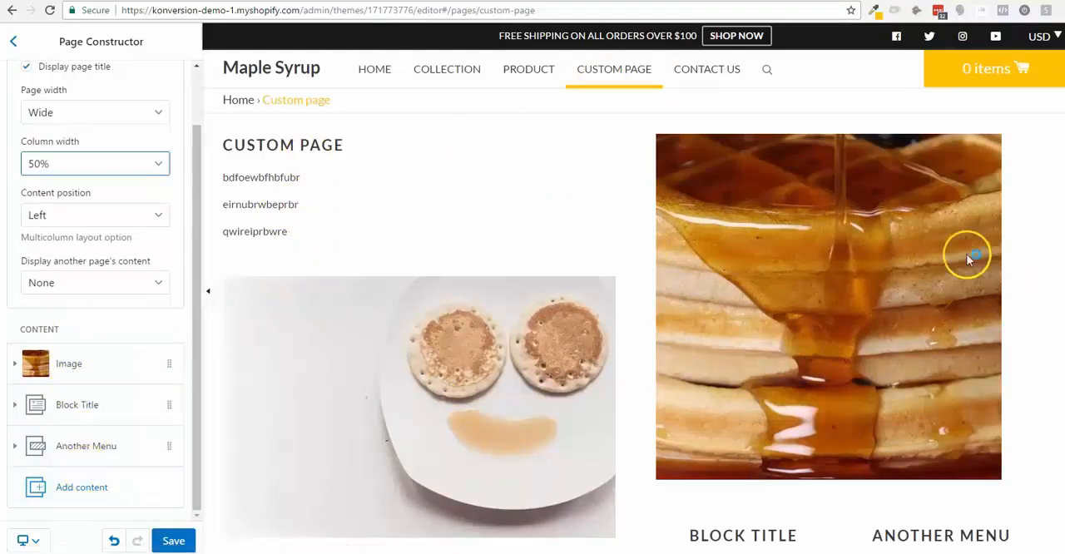
scroll(967, 260, "down", 3)
scroll(946, 209, "up", 3)
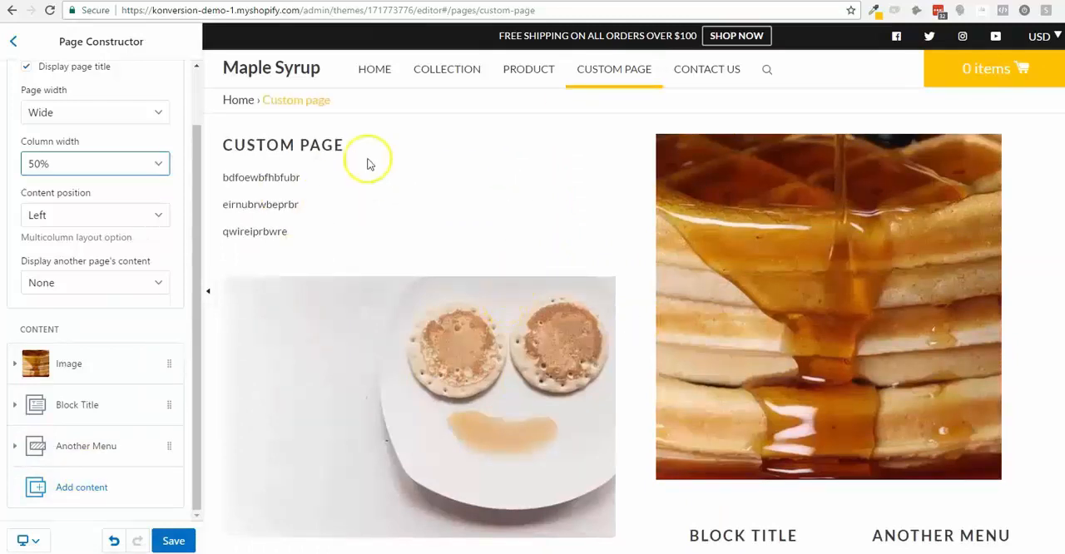
scroll(860, 295, "down", 1)
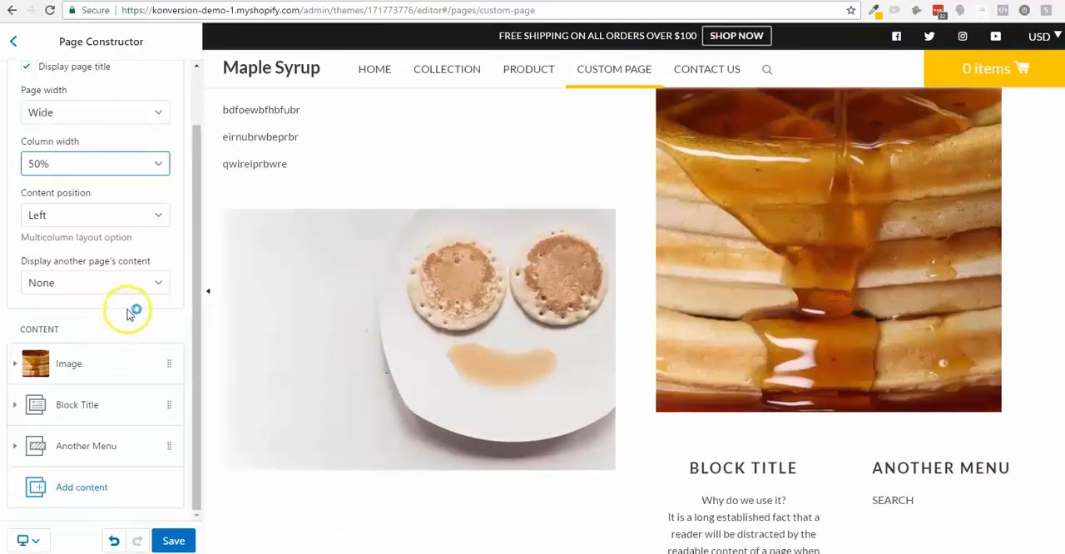
scroll(158, 250, "up", 1)
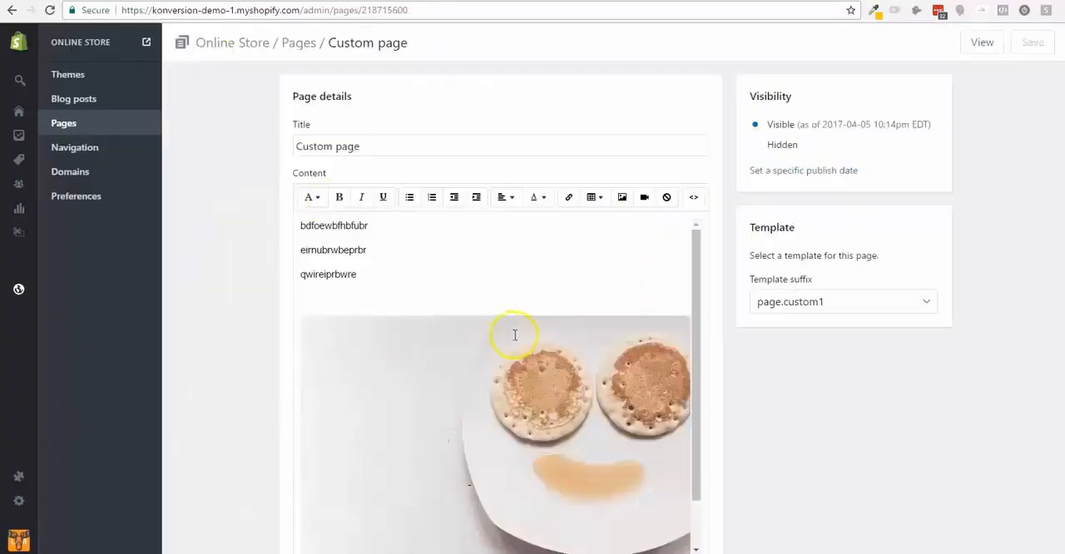
- Delete all text and the image from the custom page's content, and save both the page and the theme settings
left_click(535, 291)
key("ctrl+a")
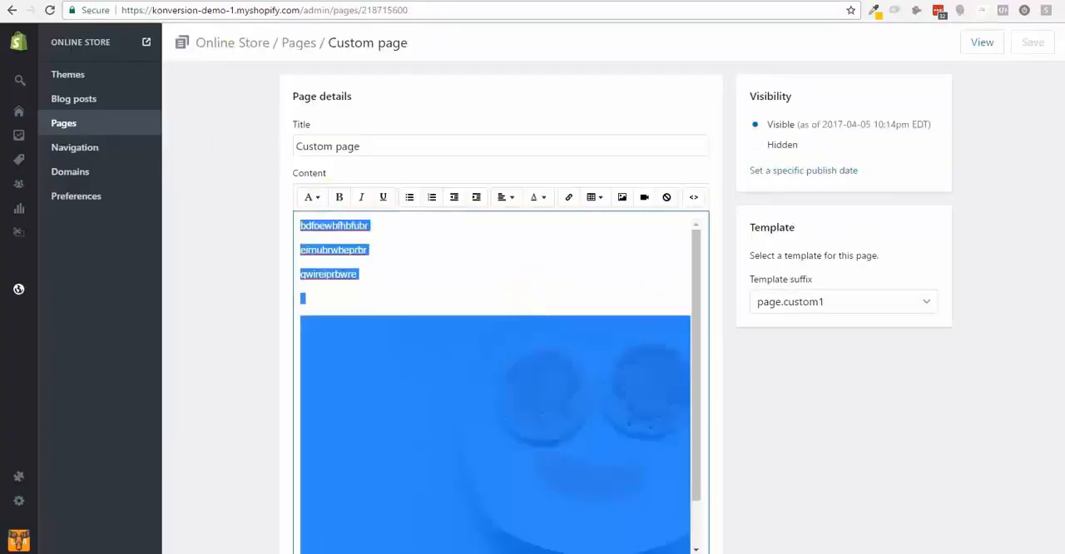
key("BackSpace")
left_click(1044, 41)
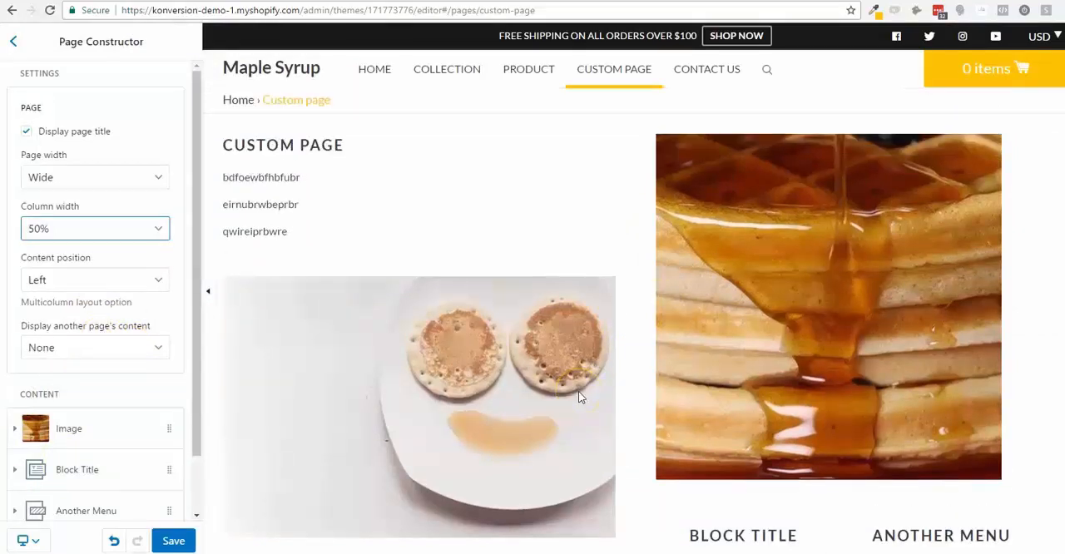
left_click(174, 541)
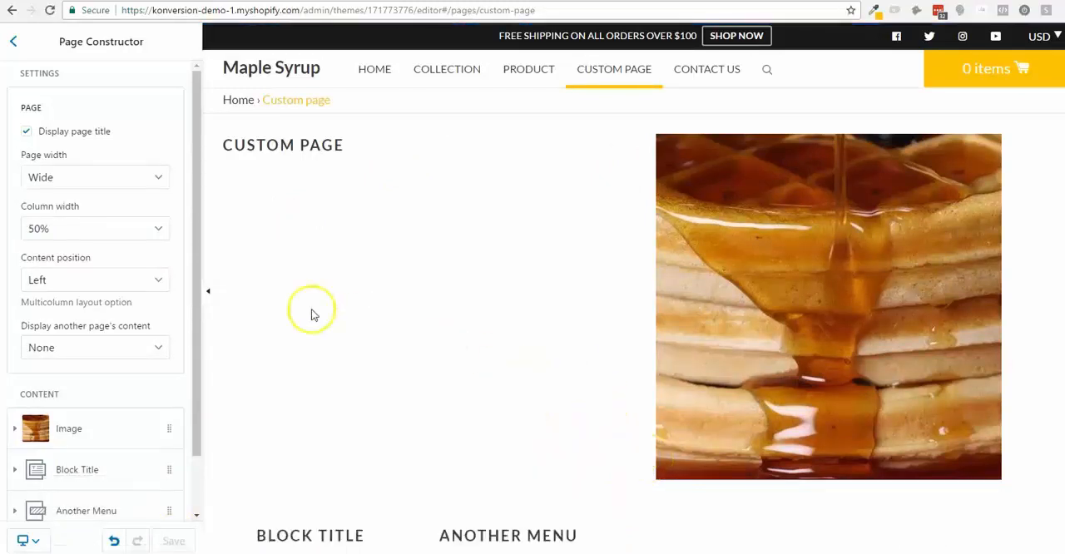
- Hide the custom page's title and set its page width to Narrow
left_click(28, 133)
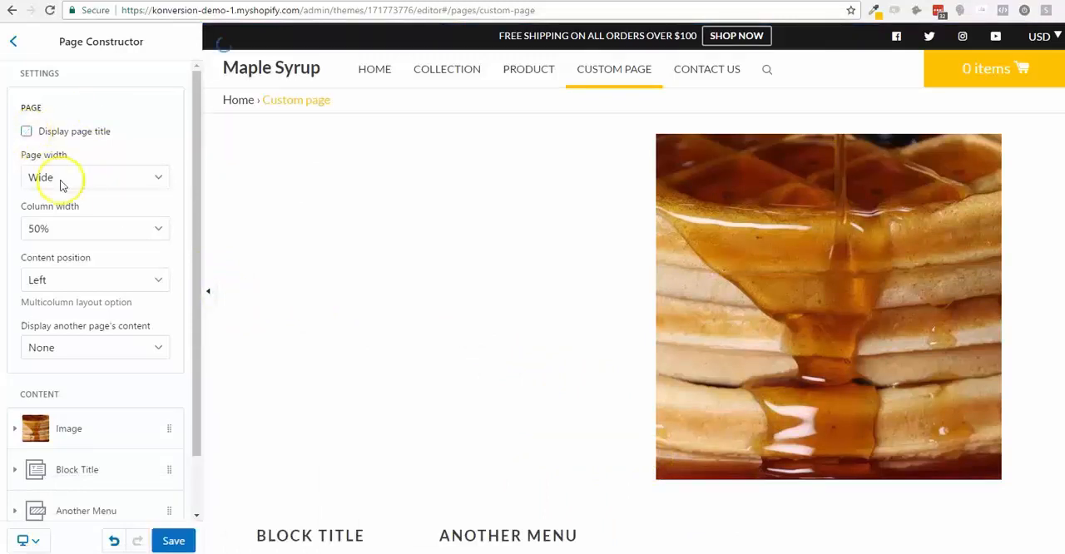
left_click(68, 178)
left_click(65, 227)
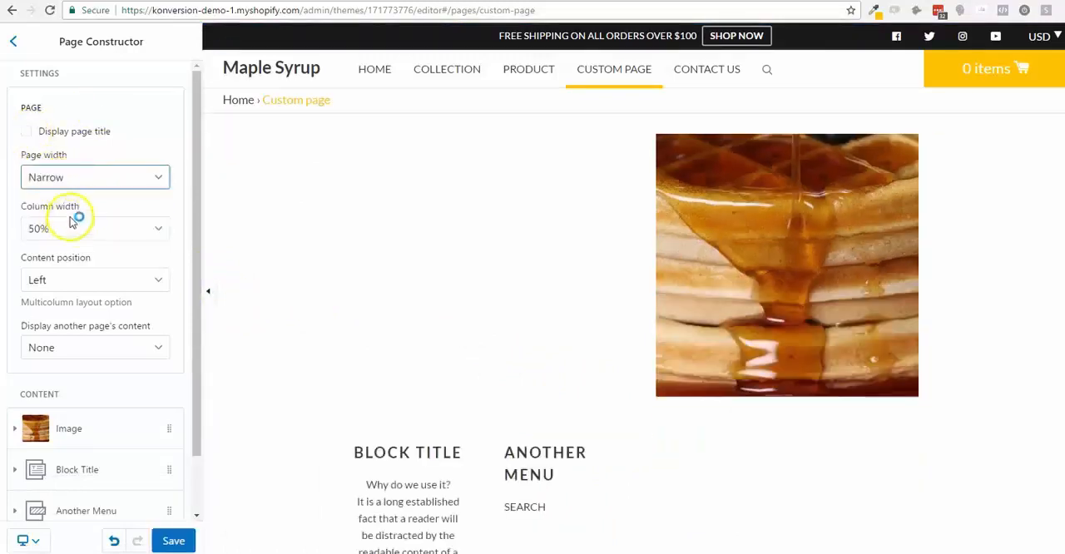
- Set the custom page's own column width to 100% and its page width to Standard
left_click(79, 228)
left_click(80, 261)
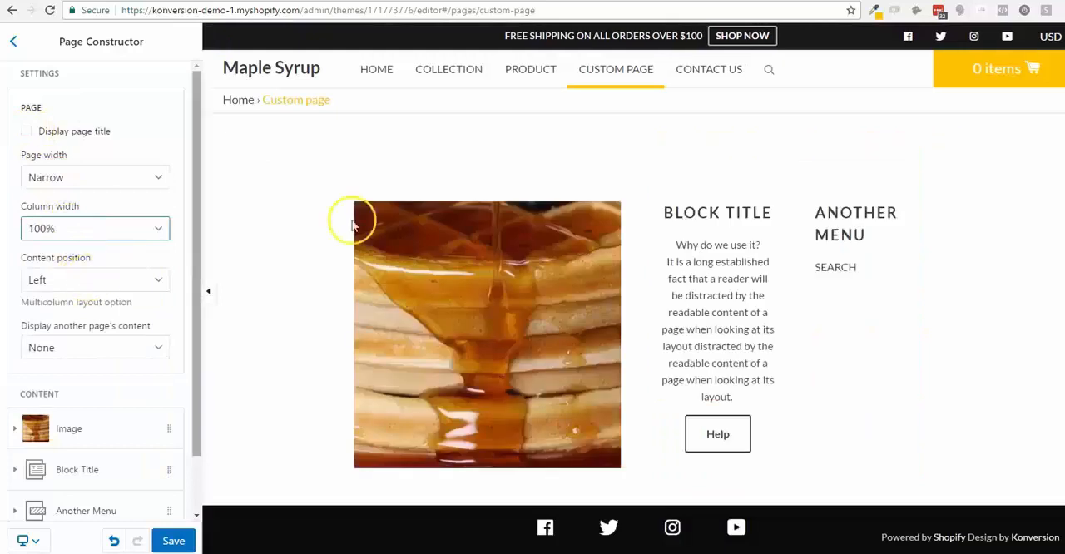
left_click(96, 231)
left_click(105, 178)
left_click(95, 208)
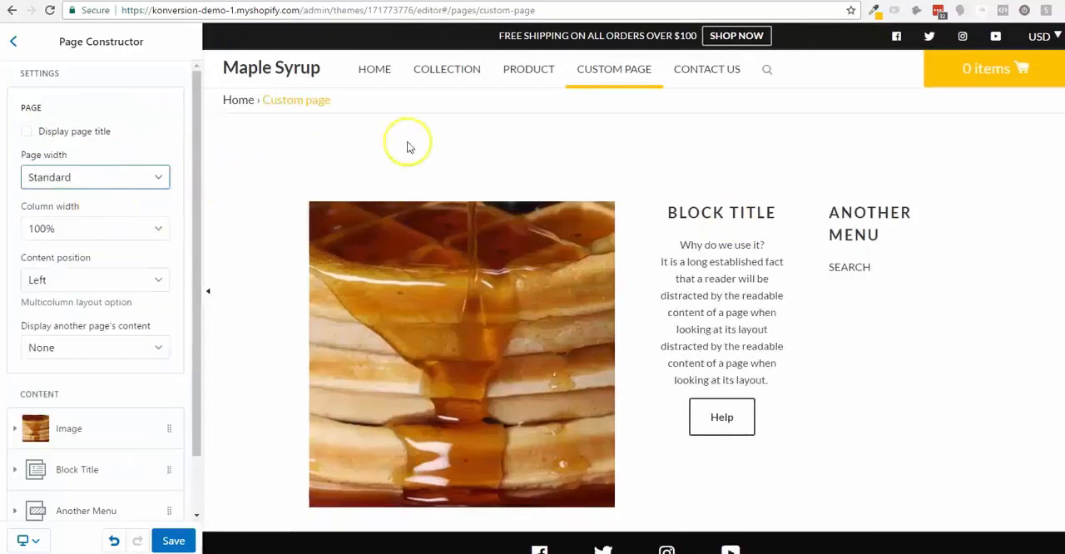
scroll(441, 240, "down", 1)
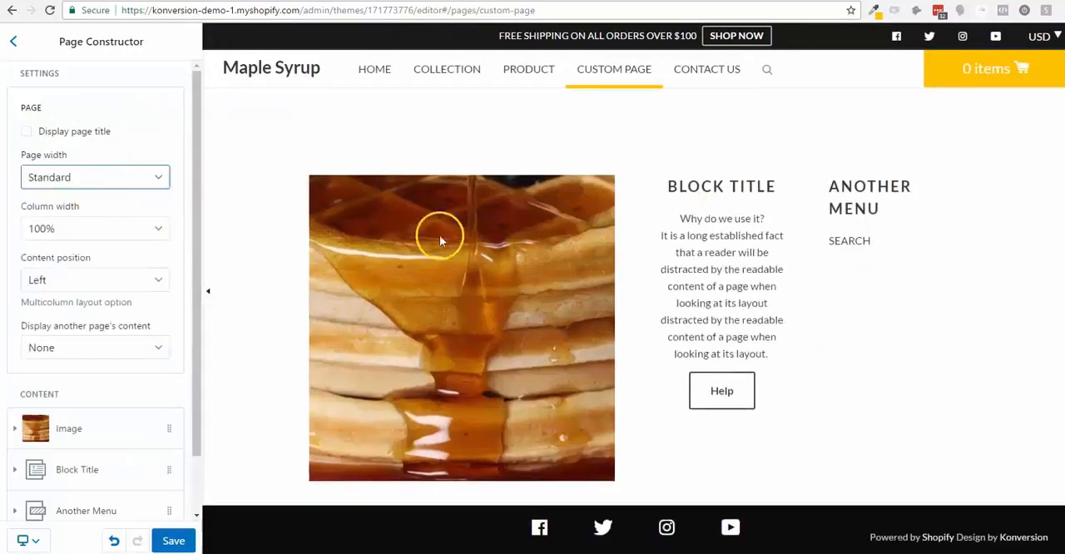
- Set the image size of the Image content block to 768px
left_click(140, 426)
scroll(140, 405, "down", 3)
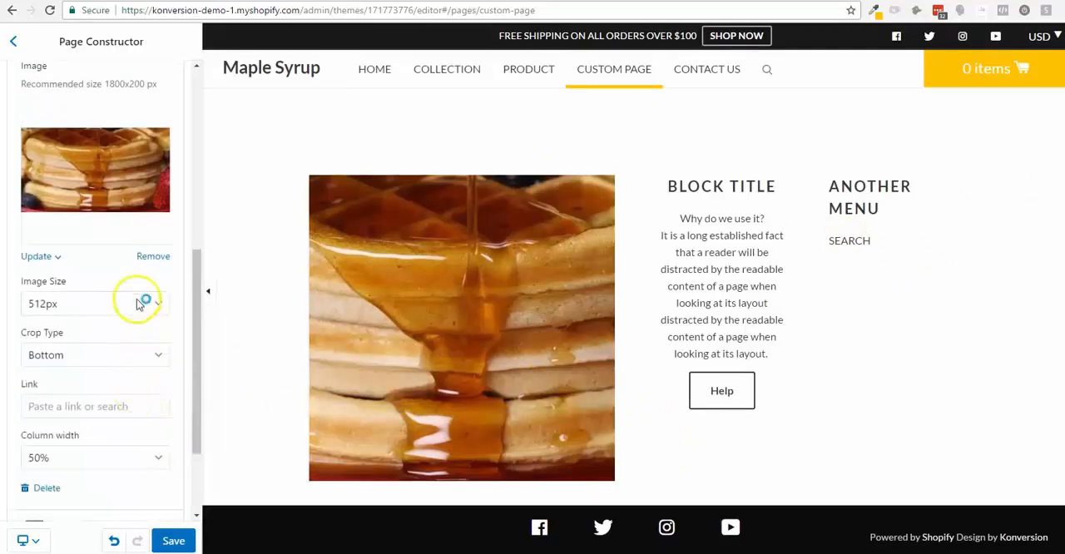
left_click(140, 304)
left_click(117, 354)
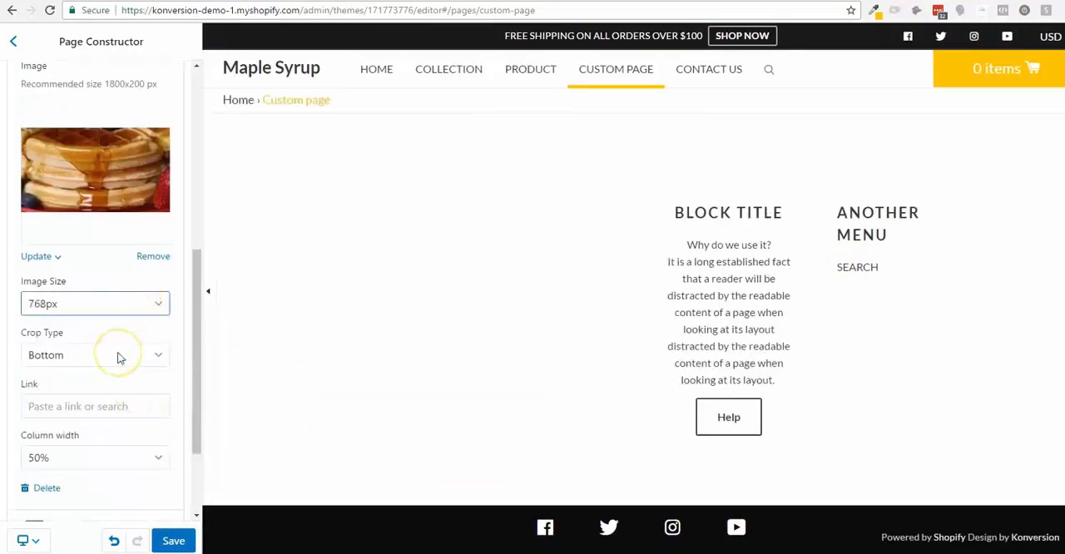
scroll(124, 312, "up", 1)
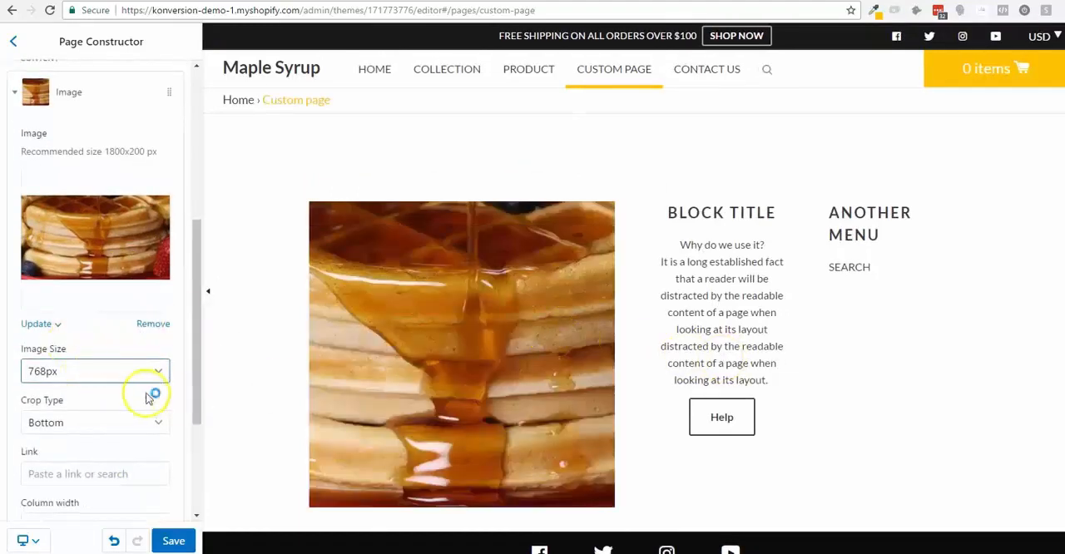
- Try a column width of 66.6% on the Image block and check how the text and menu blocks fit beside it
scroll(283, 394, "down", 1)
scroll(79, 379, "down", 2)
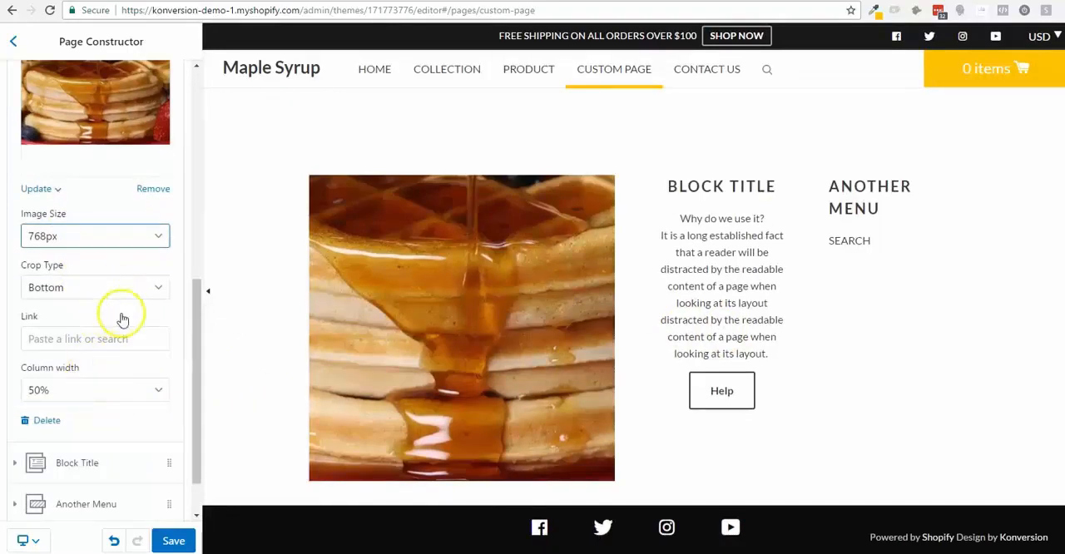
scroll(142, 366, "down", 1)
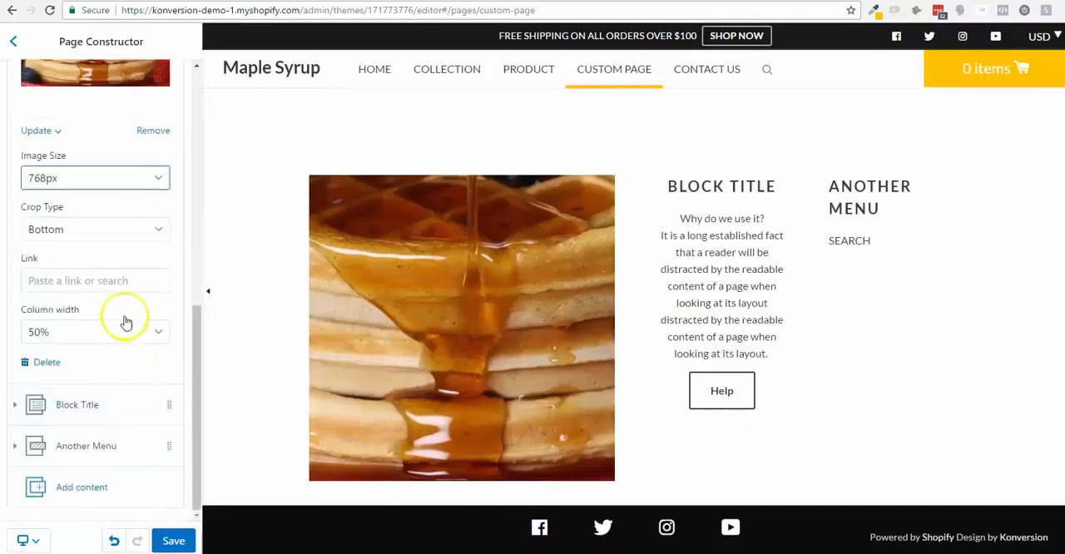
left_click(125, 334)
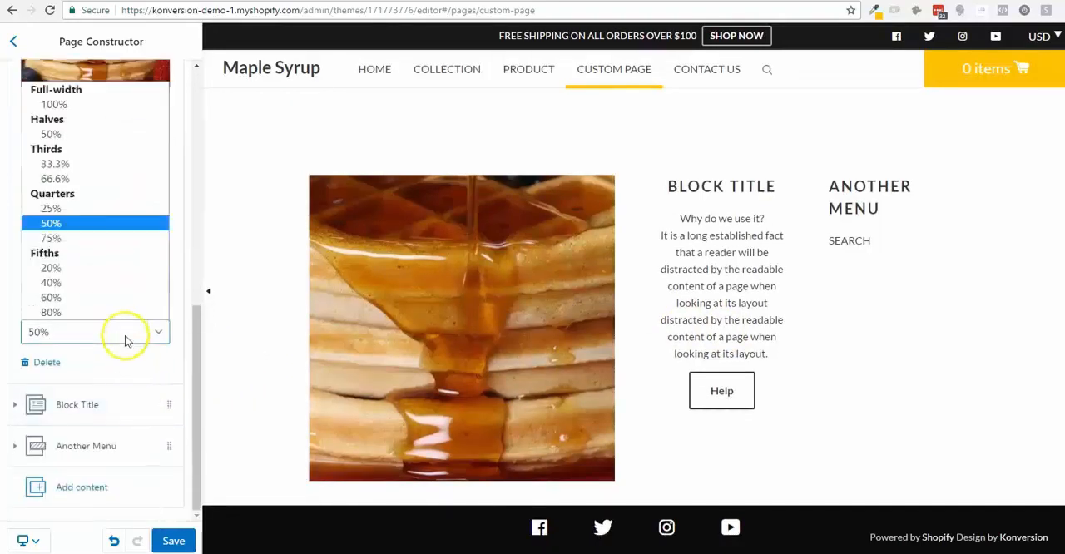
left_click(101, 179)
scroll(499, 303, "down", 3)
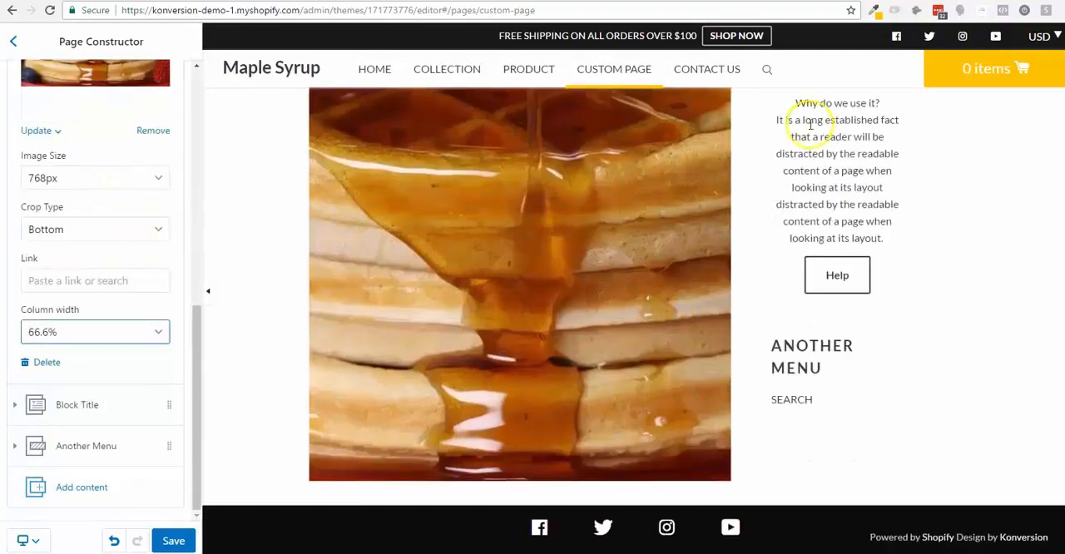
scroll(816, 166, "up", 3)
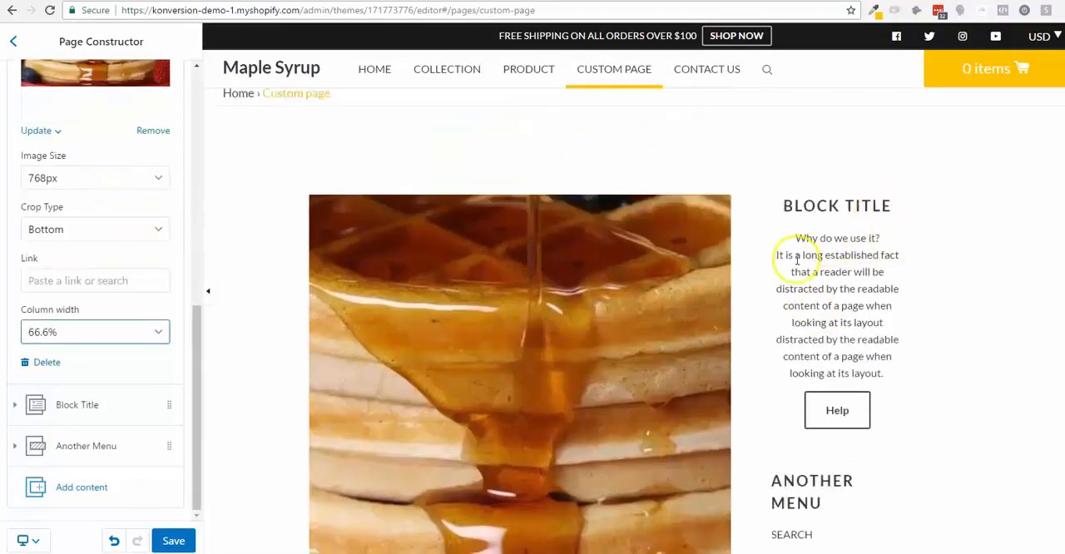
- Try a full-width 100% column for the Image block, check the blocks around it, and return the column width to 50%
left_click(104, 332)
left_click(92, 107)
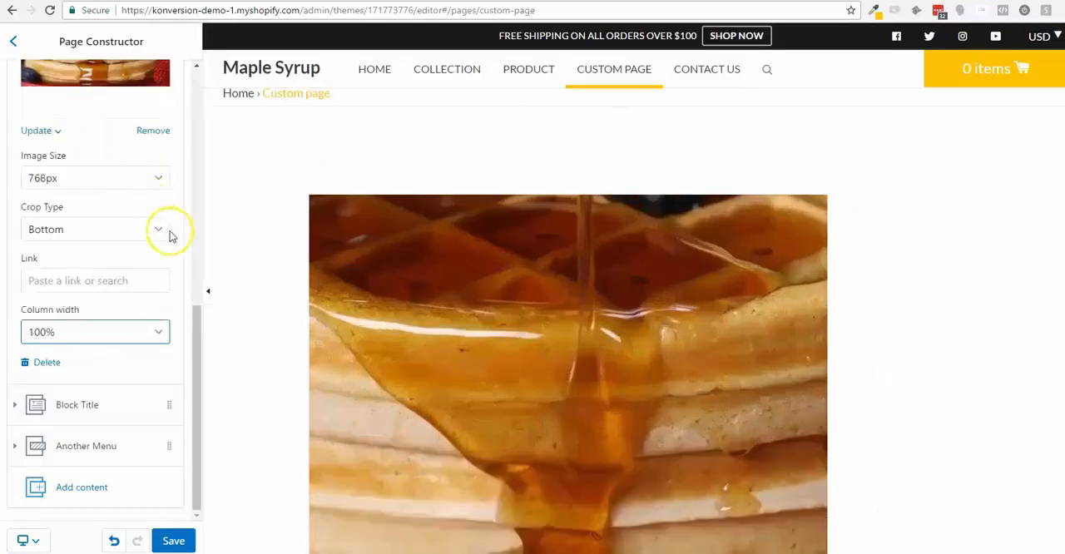
scroll(266, 316, "down", 2)
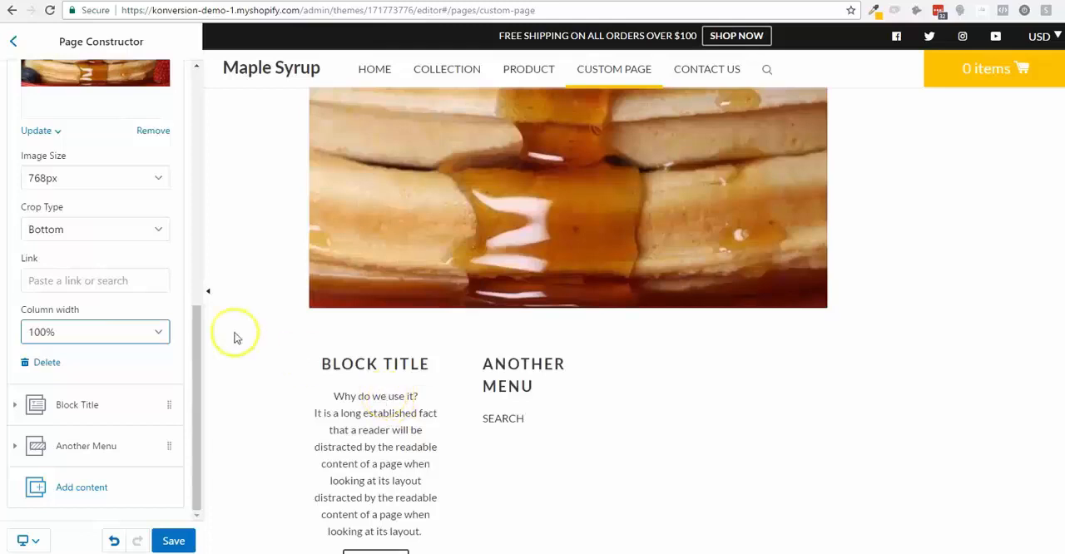
left_click(155, 335)
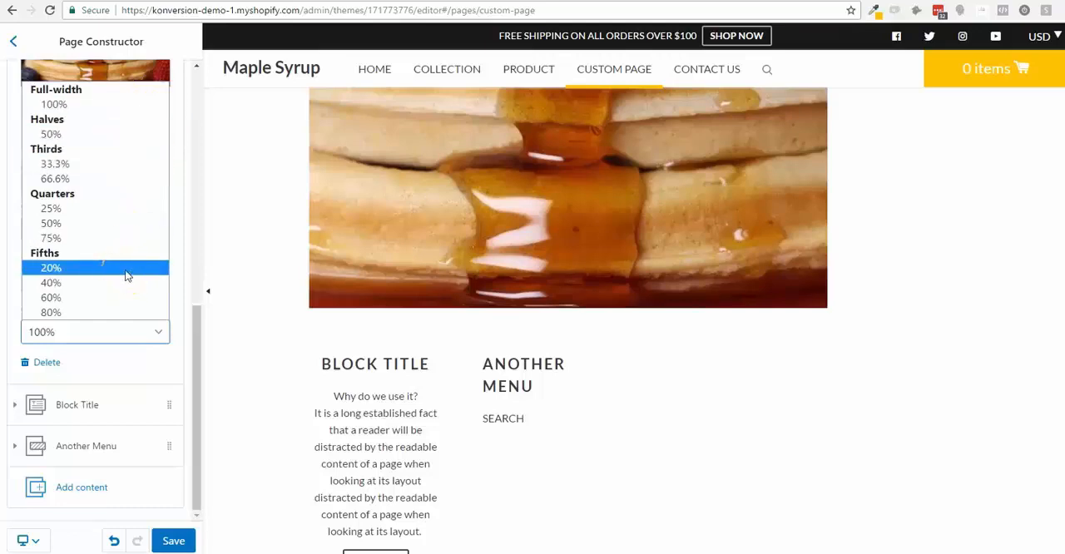
left_click(123, 215)
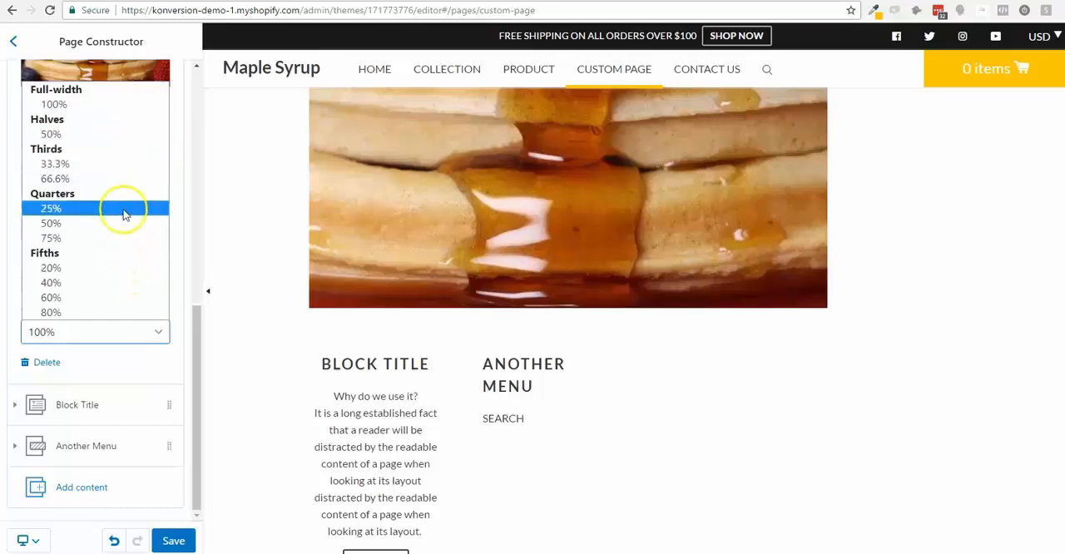
left_click(131, 143)
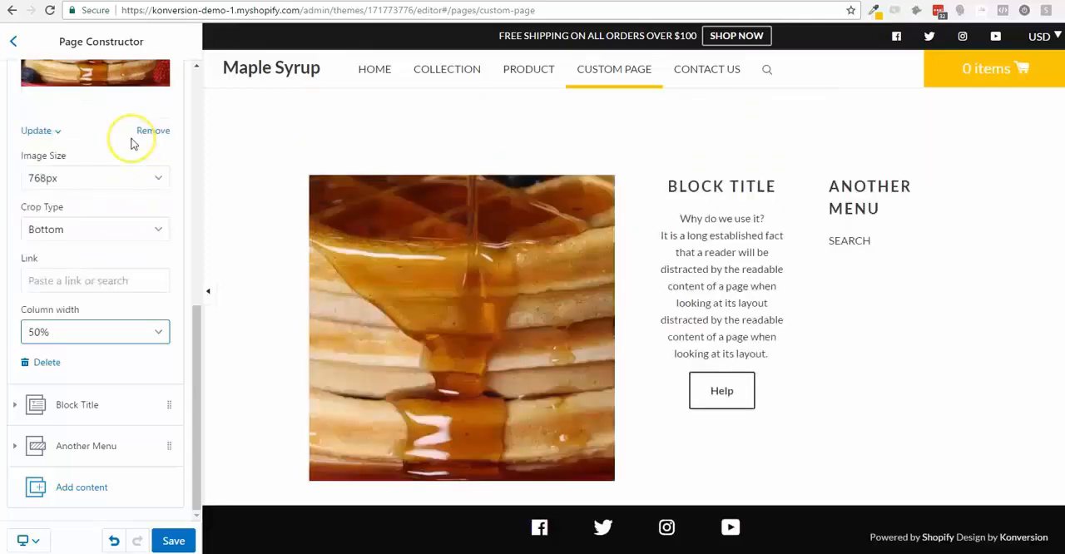
- Try column widths of 50% and 20% on the Block Title text block before returning it to 25%
left_click(97, 407)
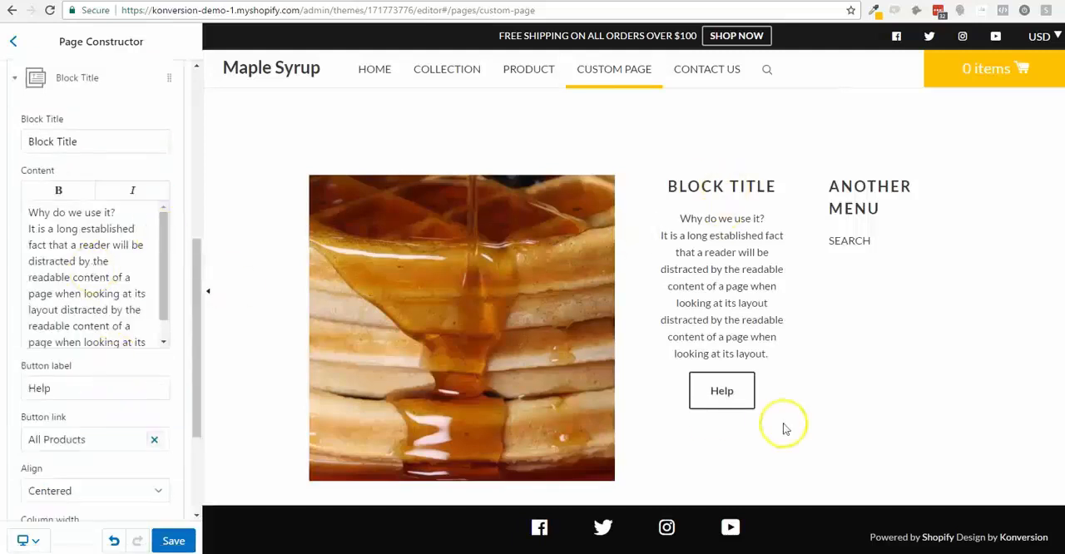
scroll(35, 310, "down", 3)
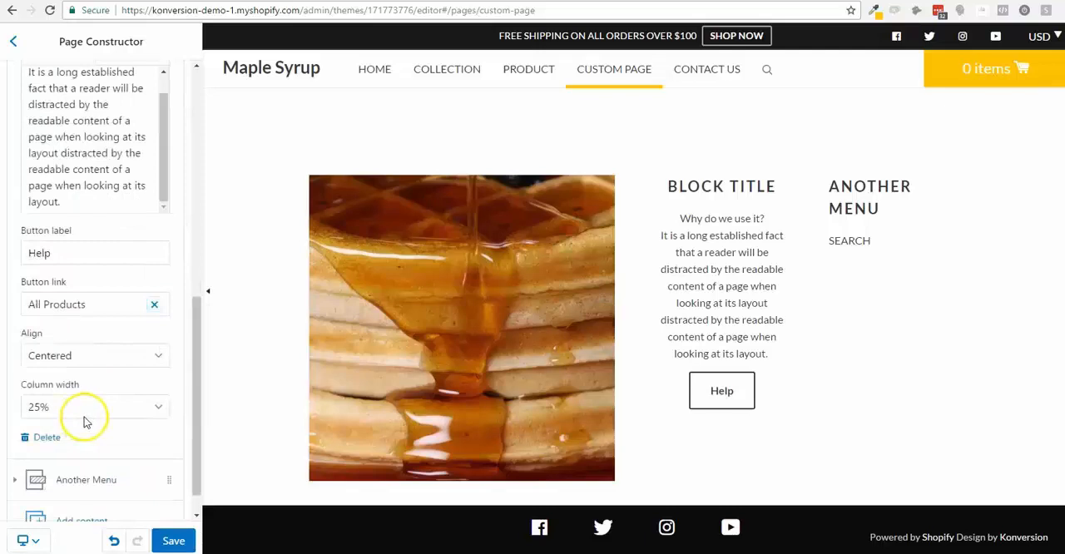
scroll(83, 423, "down", 1)
left_click(90, 371)
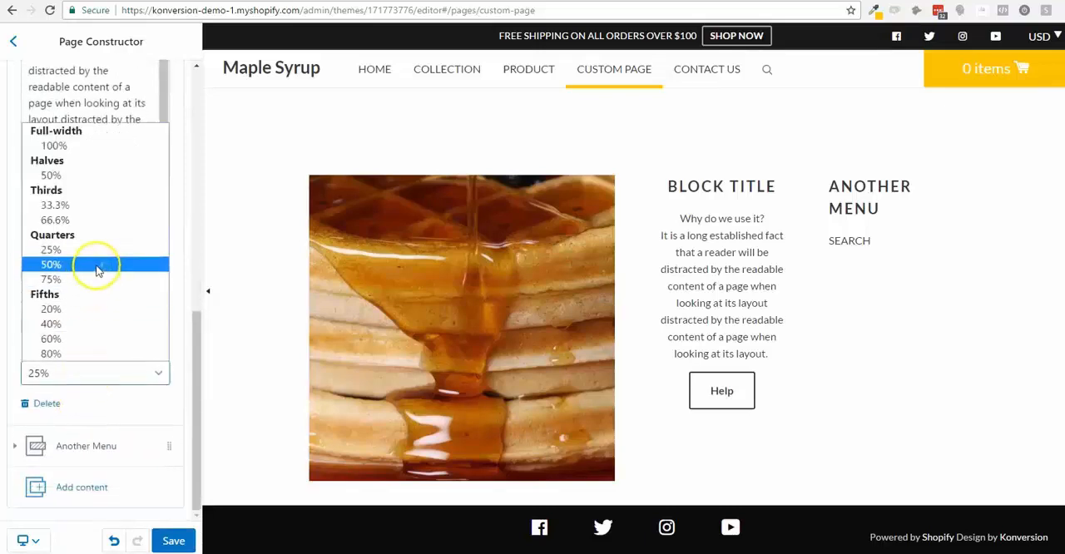
left_click(97, 265)
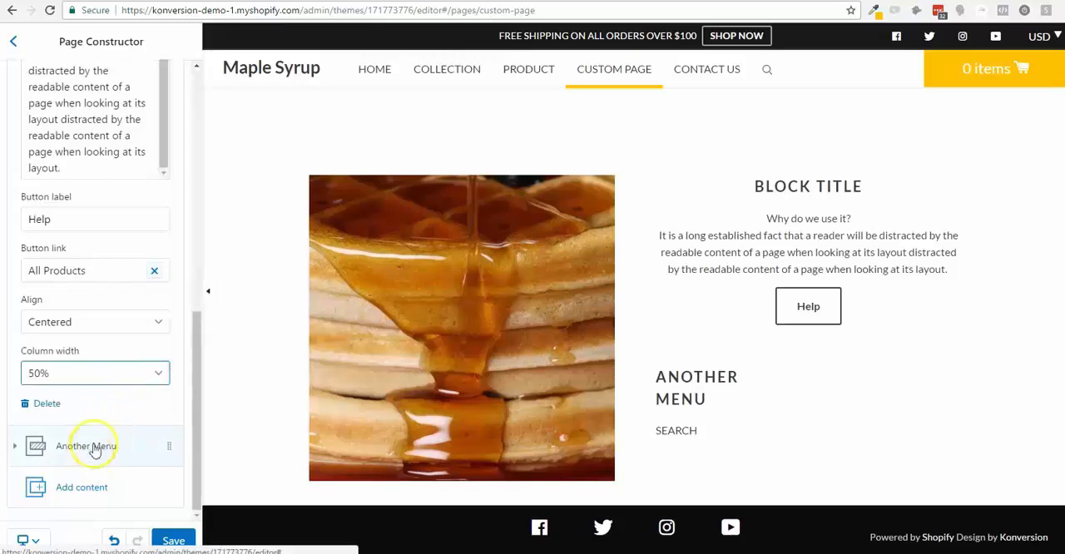
left_click(129, 374)
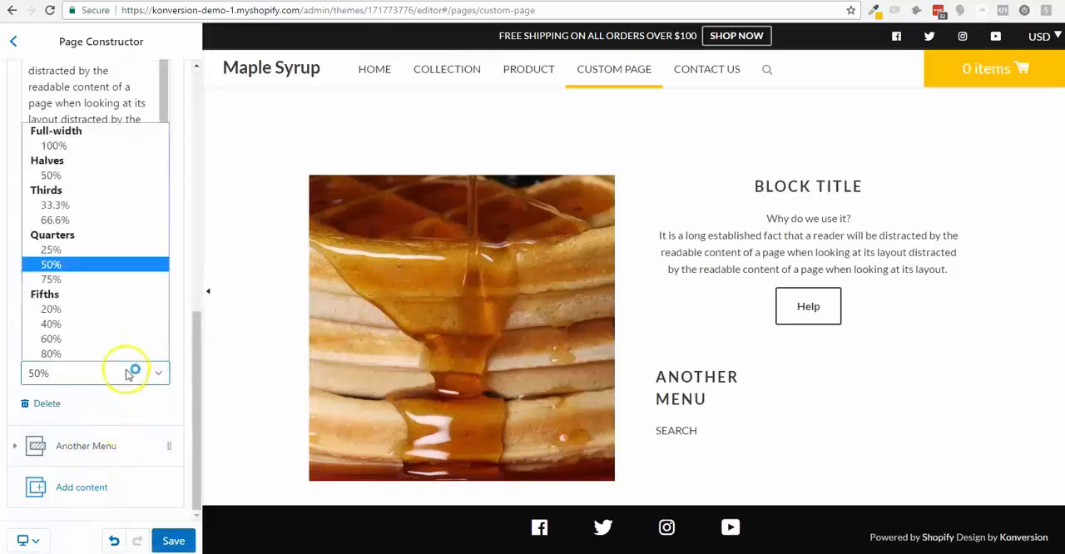
left_click(131, 308)
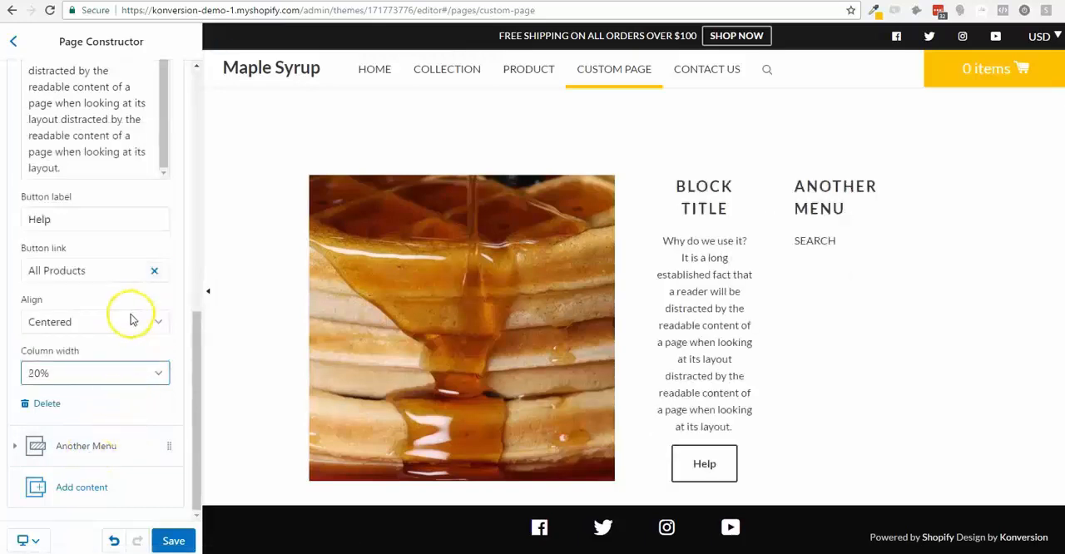
left_click(119, 374)
left_click(114, 249)
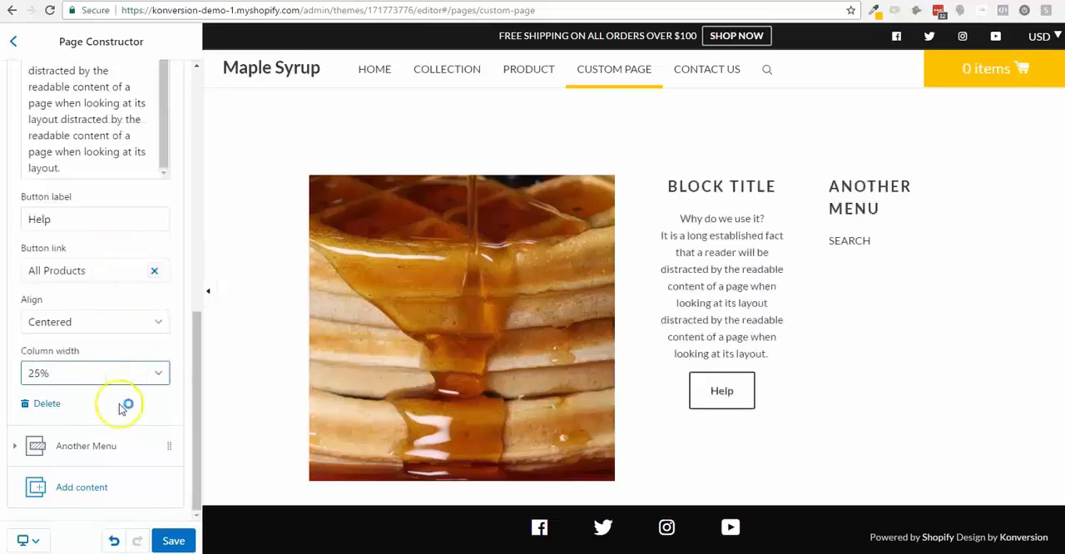
- Set the column width of the Another Menu block to 50%
left_click(113, 438)
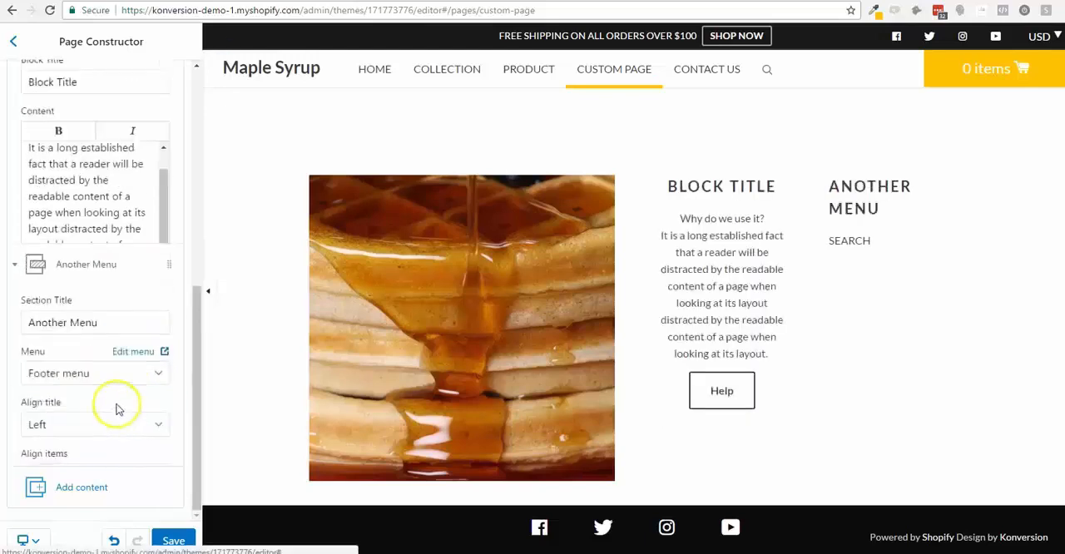
left_click(103, 419)
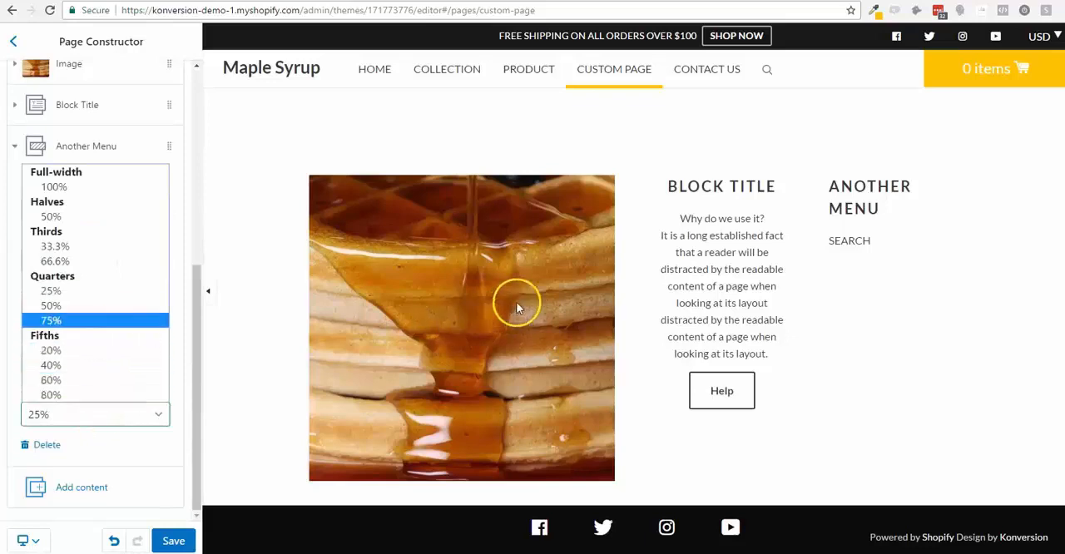
left_click(41, 305)
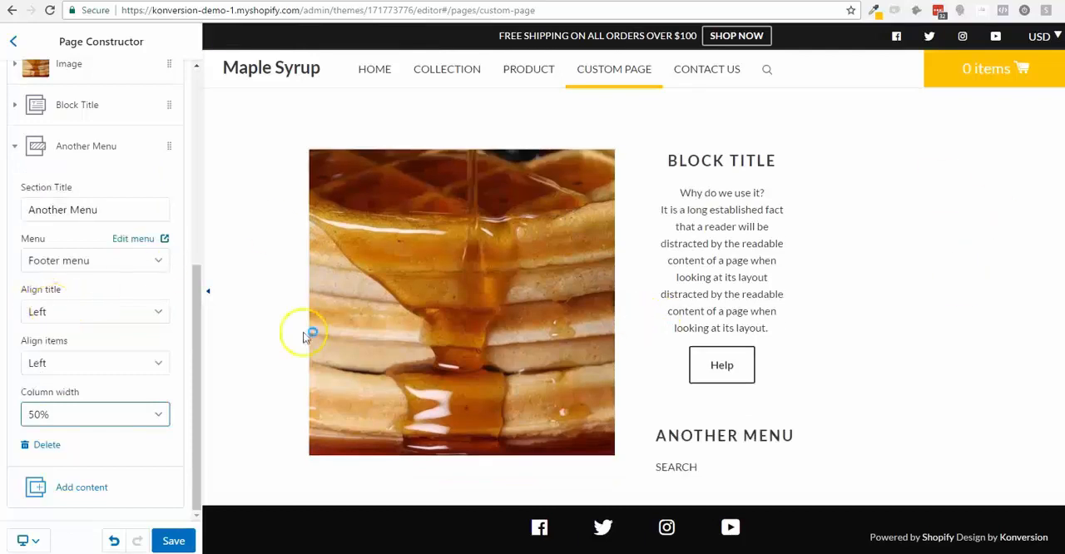
- Try Centered and Right alignment for the items of the Another Menu block, settling on Centered
left_click(114, 362)
left_click(111, 395)
left_click(139, 362)
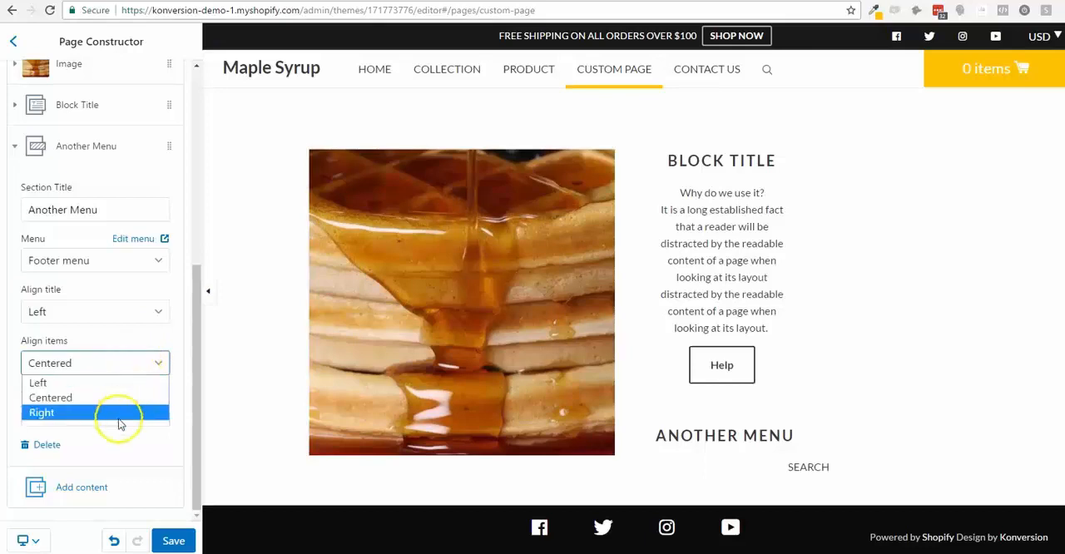
left_click(116, 410)
left_click(111, 363)
left_click(107, 395)
- Align the title of the Another Menu block to Centered and review the page settings
left_click(130, 311)
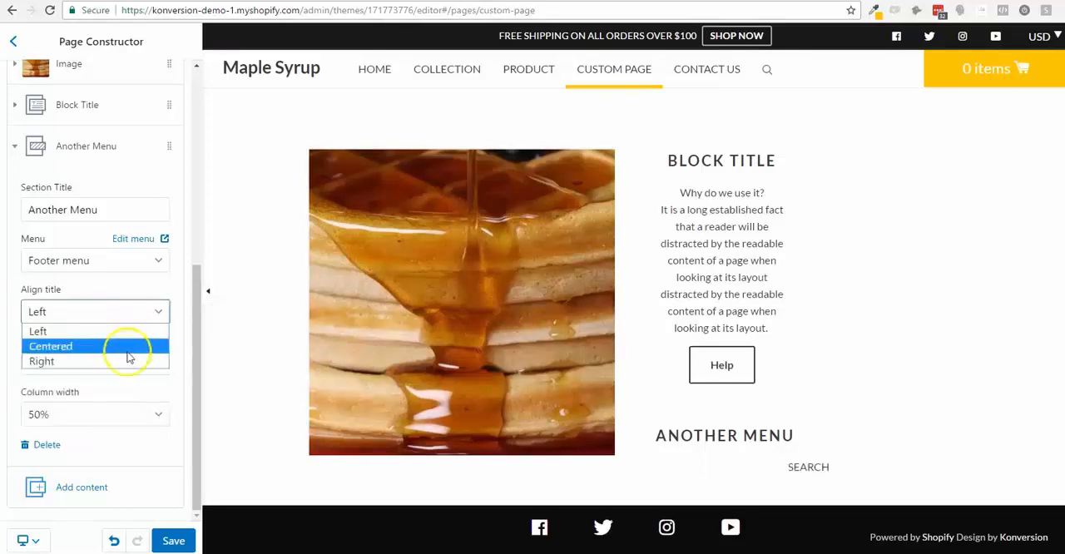
left_click(129, 345)
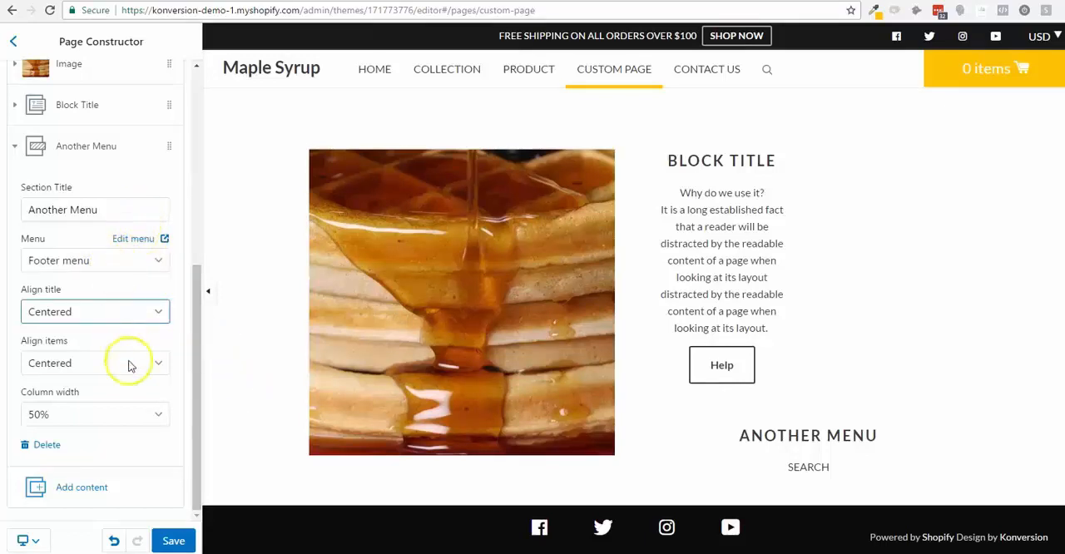
scroll(135, 405, "up", 4)
scroll(135, 405, "up", 1)
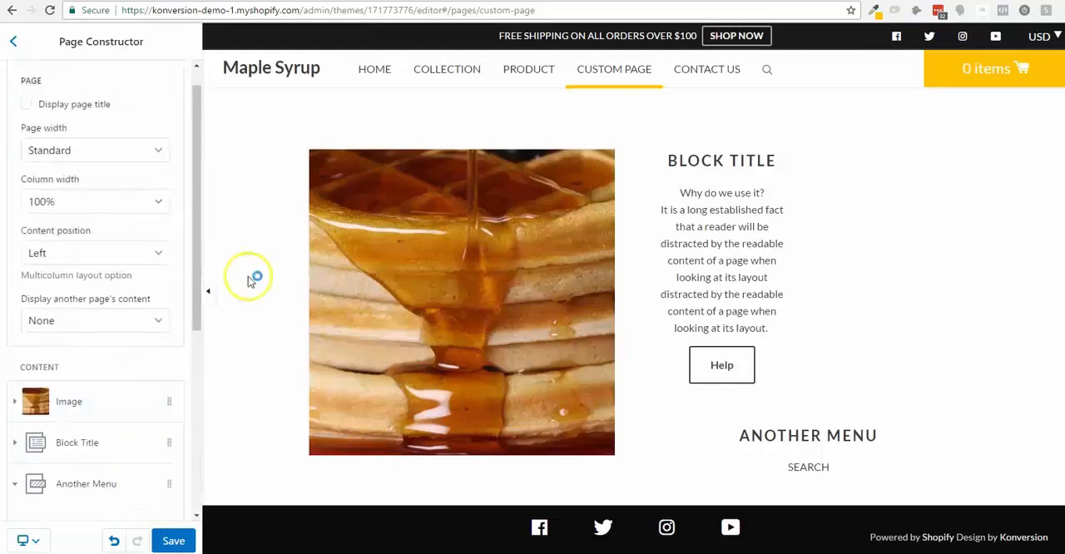
scroll(631, 325, "down", 1)
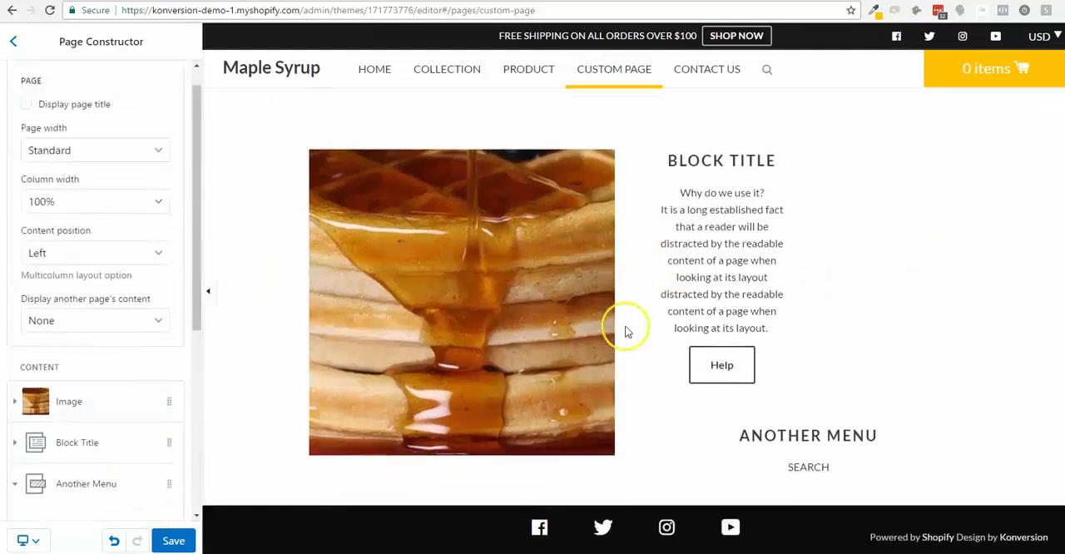